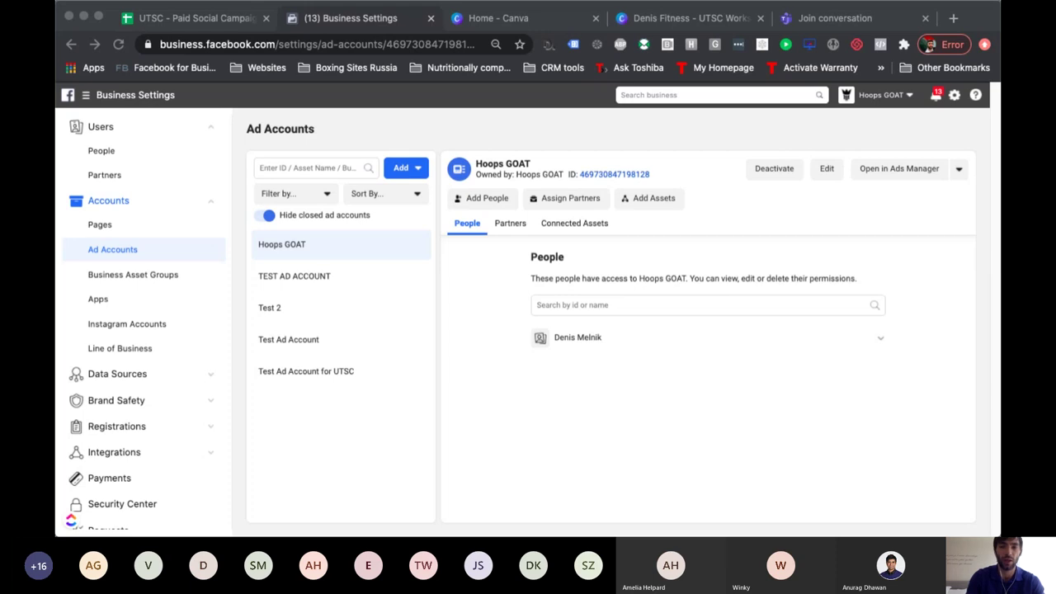
# - Open facebook.com in a new browser tab, view the home page and close that tab
pyautogui.click(955, 20)
pyautogui.write('facebook.com')
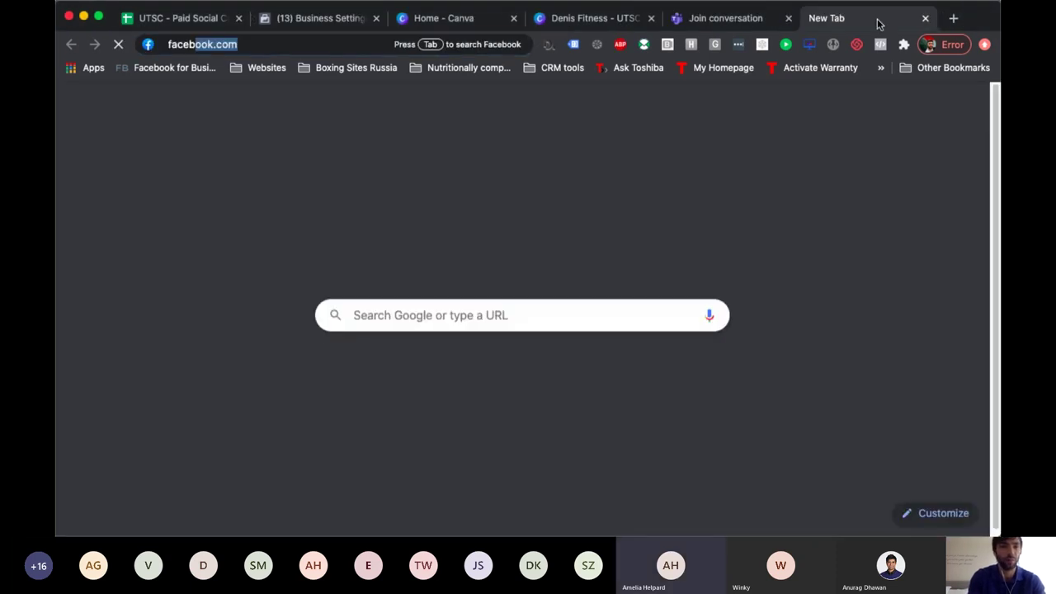
pyautogui.press('Return')
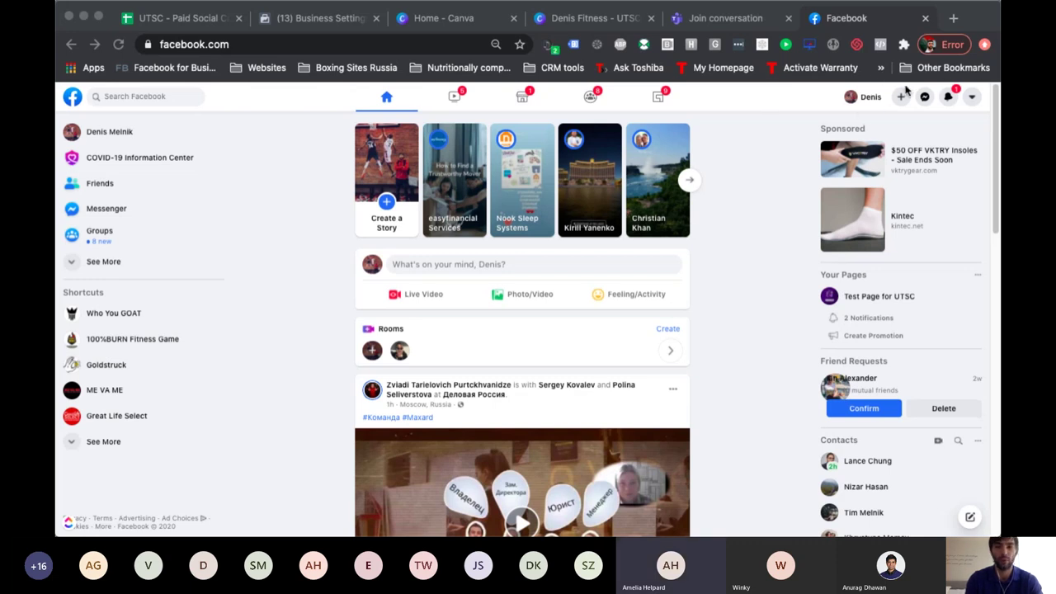
pyautogui.click(928, 23)
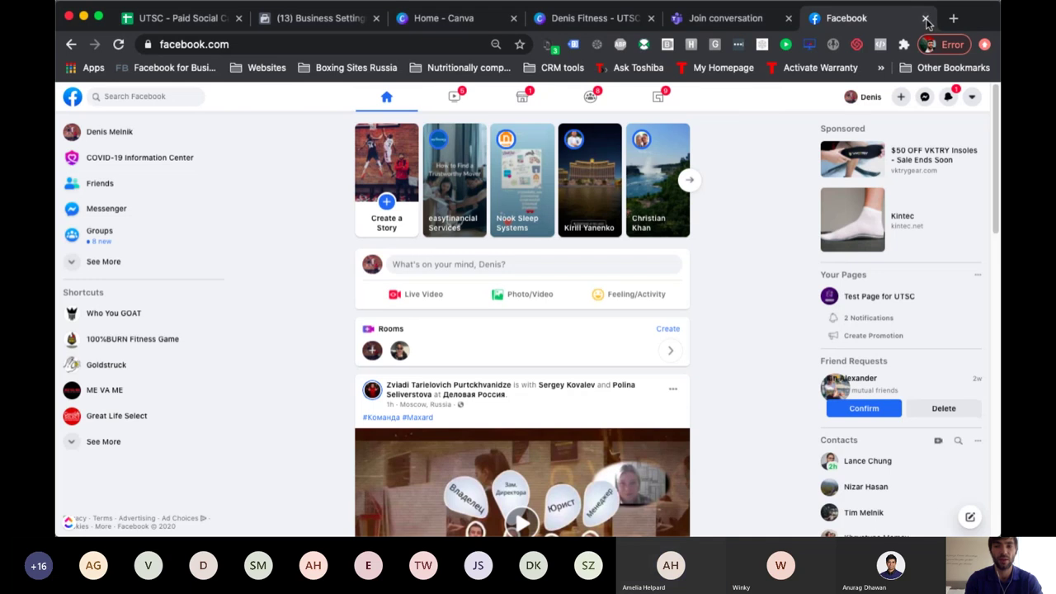
pyautogui.click(927, 19)
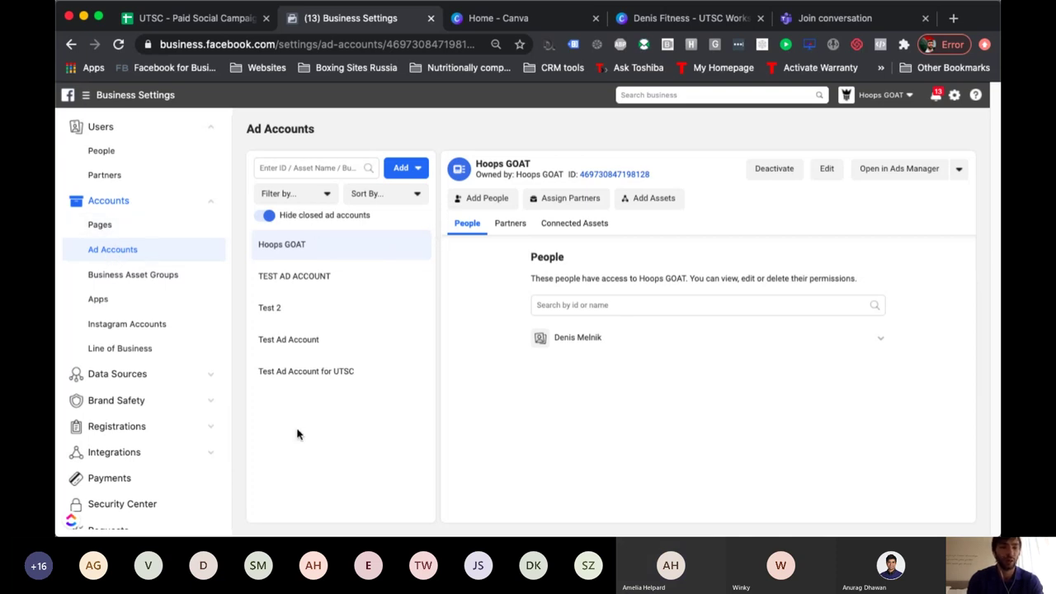
# - View the form for adding an existing ad account by its ID and close it without adding one
pyautogui.click(417, 172)
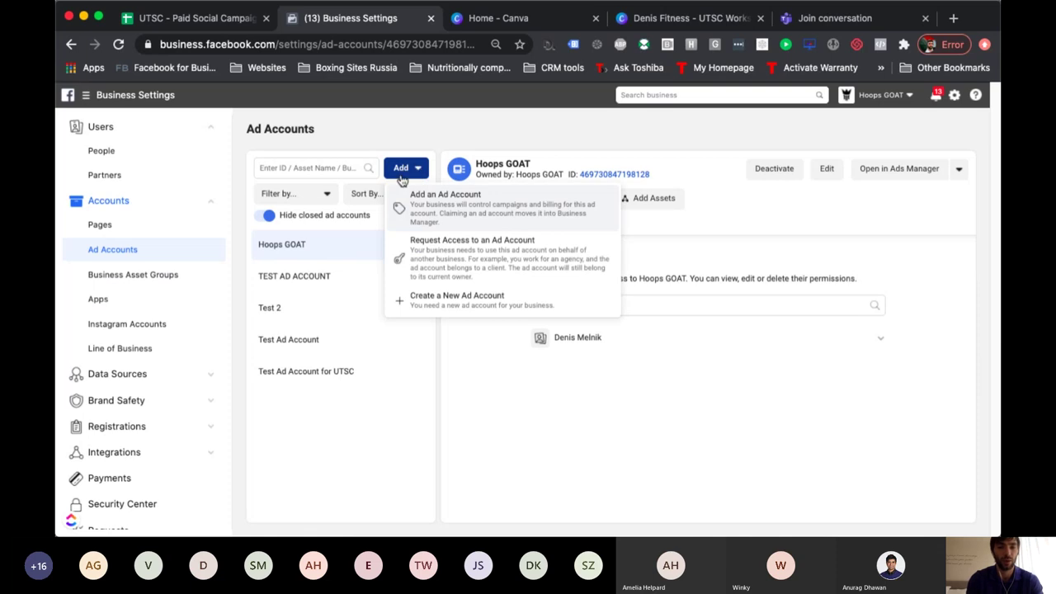
pyautogui.click(435, 215)
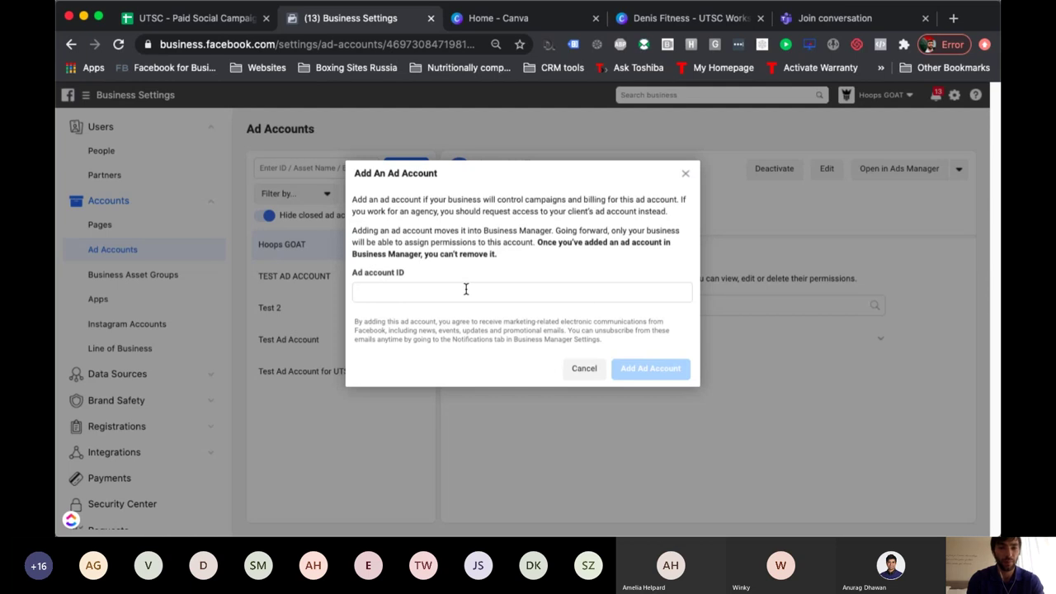
pyautogui.click(685, 175)
# - Try to create a new ad account named "Test Account 3" for the own business, Hoops GOAT
pyautogui.click(396, 168)
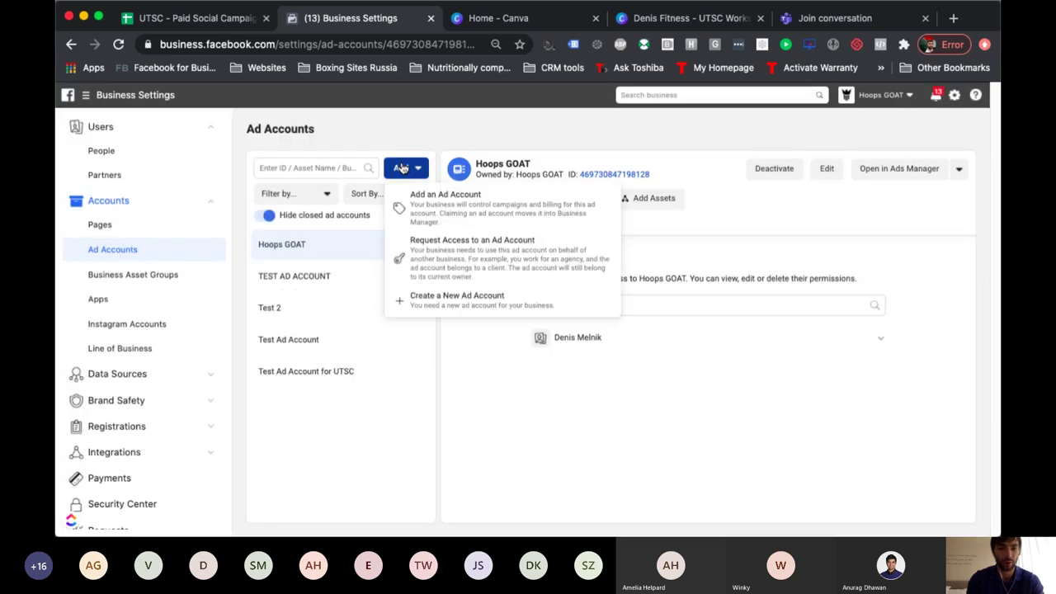
pyautogui.click(469, 302)
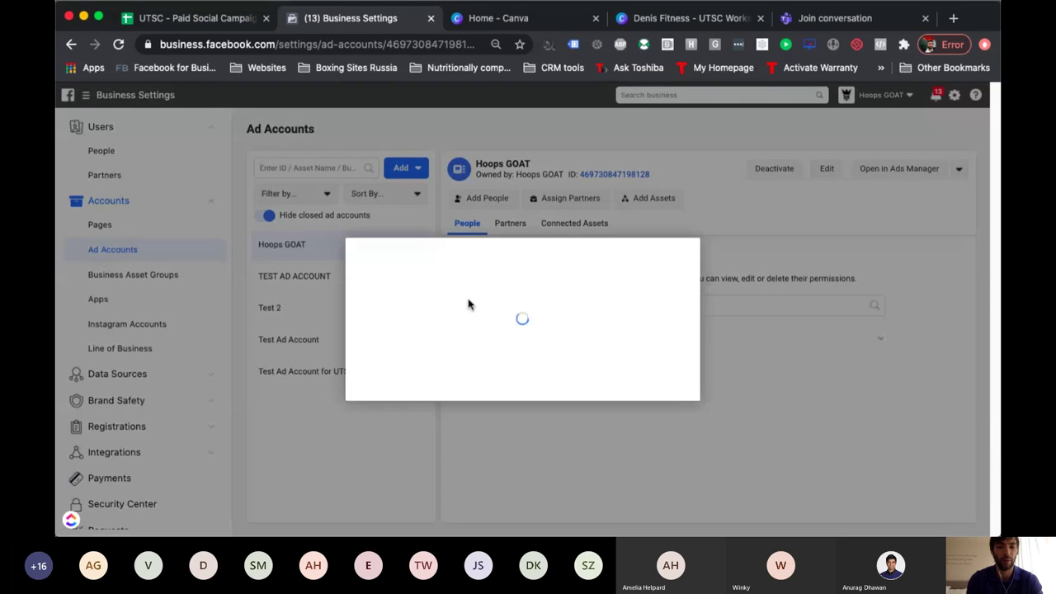
pyautogui.click(469, 300)
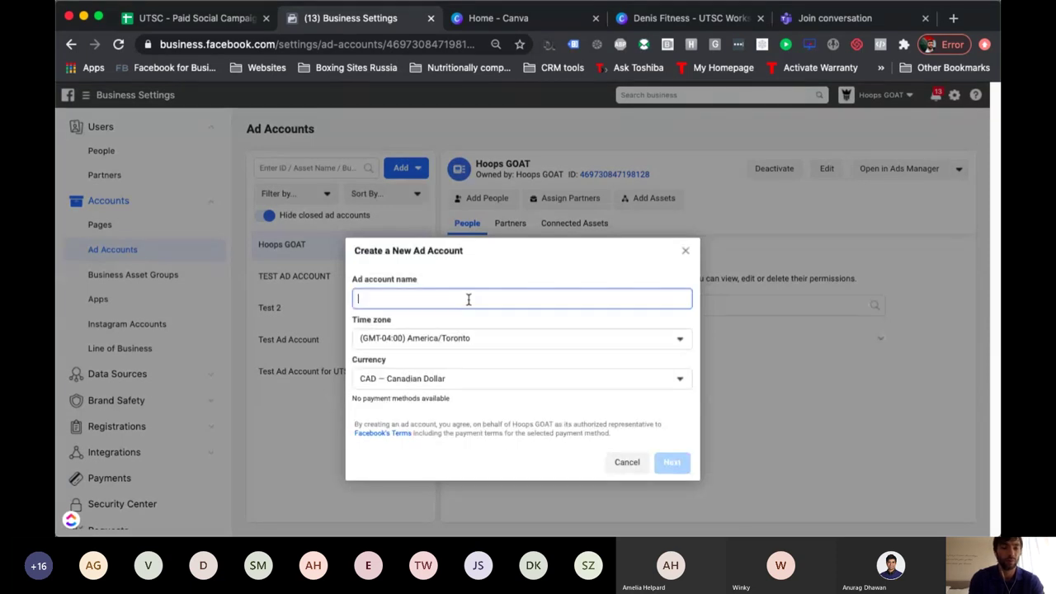
pyautogui.write('Test Account 3')
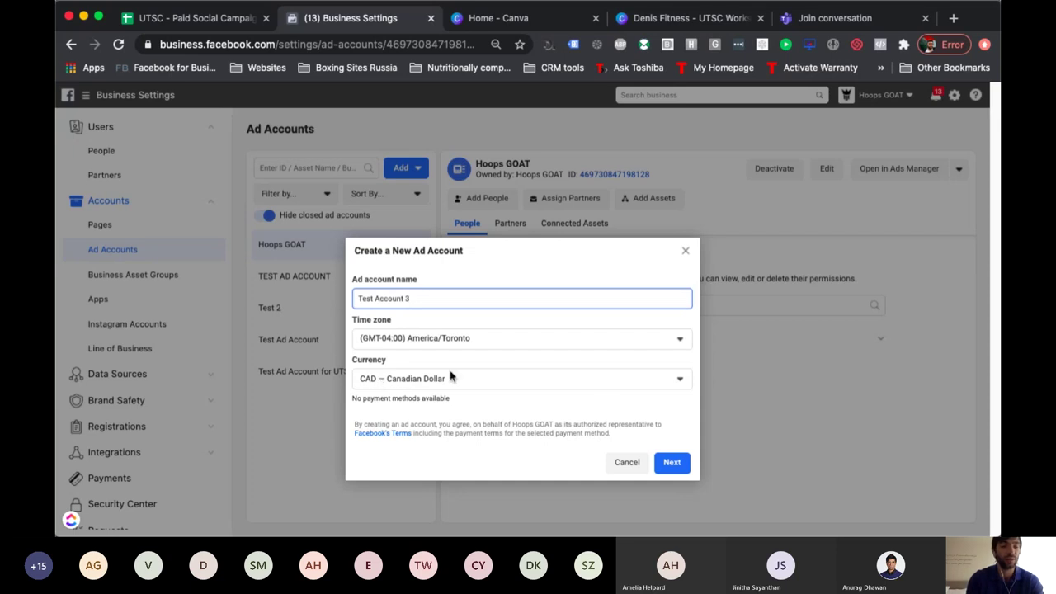
pyautogui.click(673, 462)
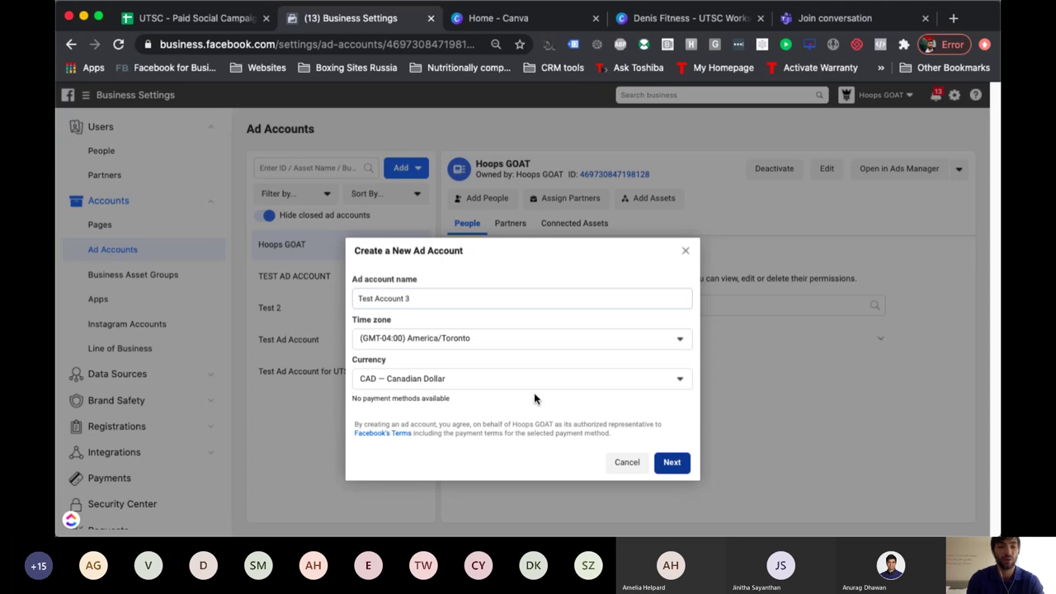
pyautogui.click(419, 340)
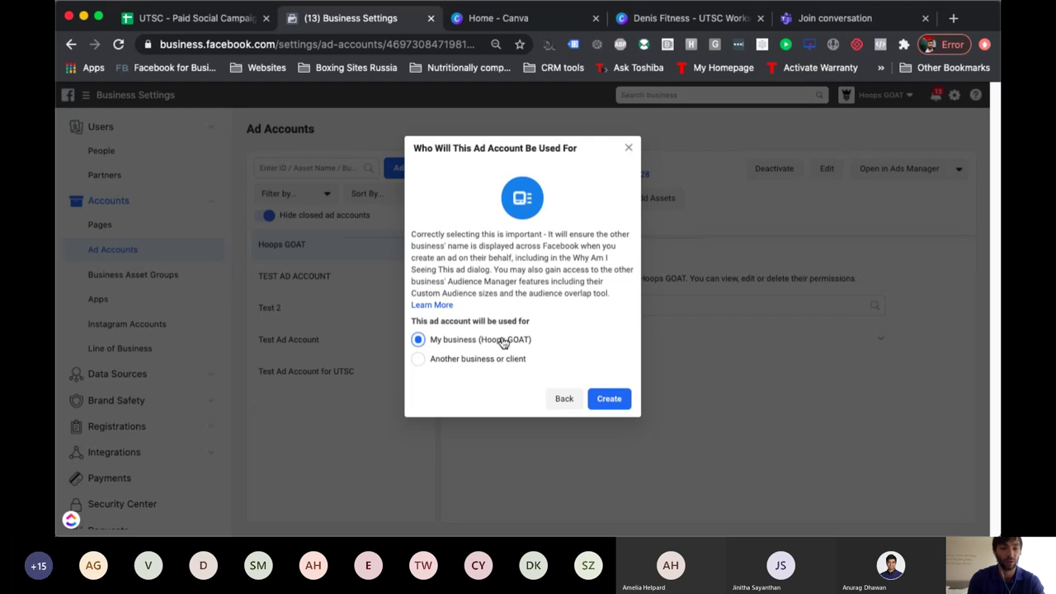
pyautogui.click(619, 403)
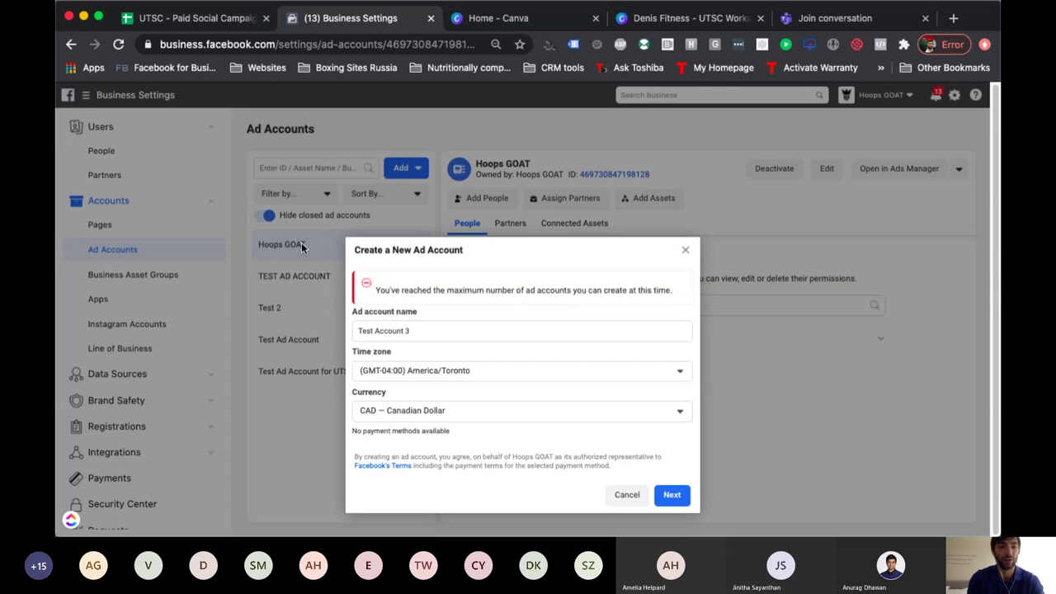
pyautogui.click(686, 251)
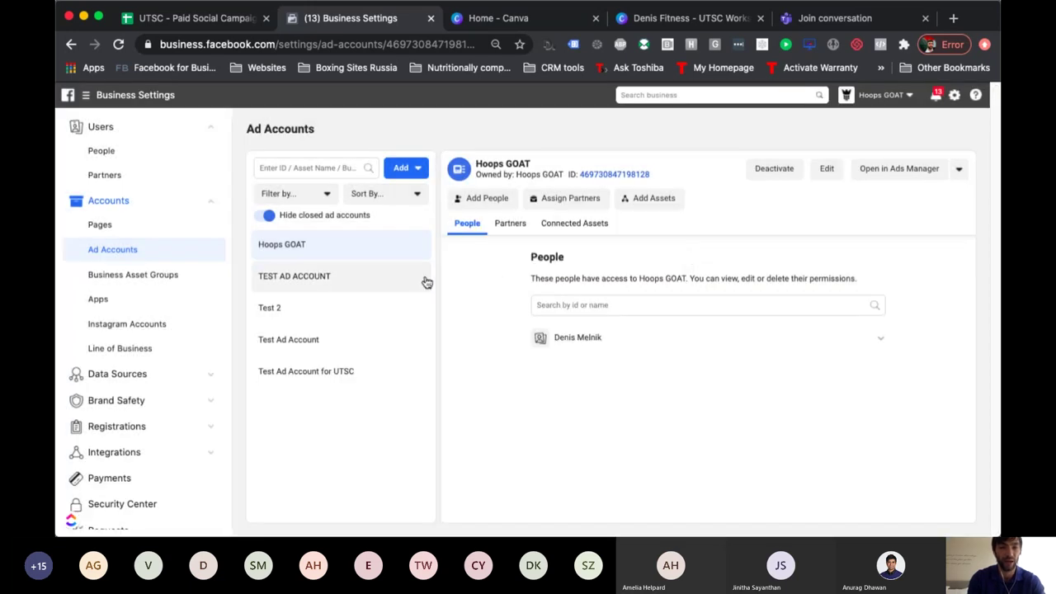
# - Deactivate the Test 2 ad account and confirm the deactivation
pyautogui.click(341, 310)
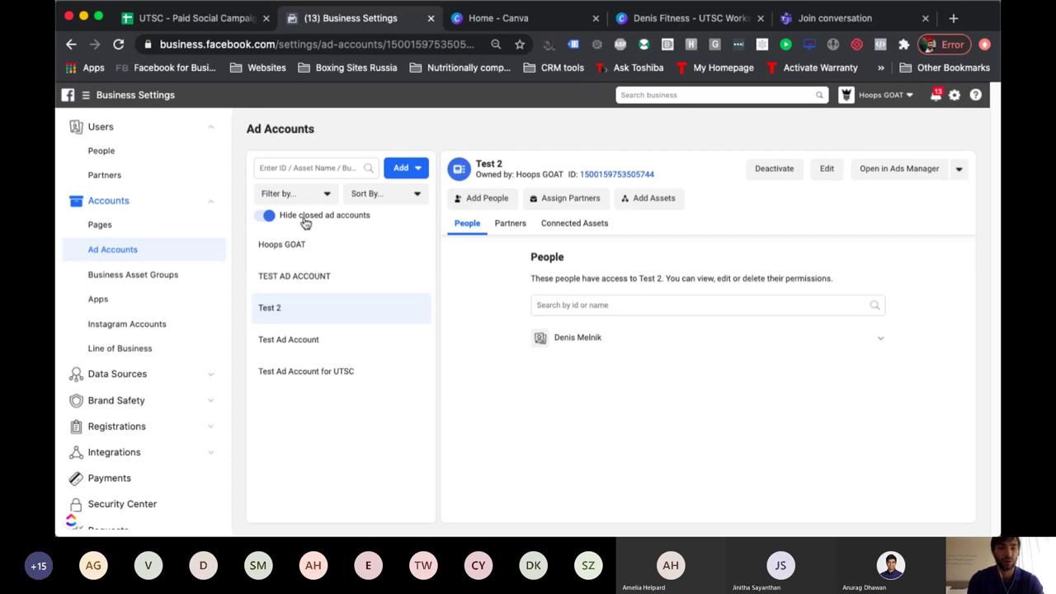
pyautogui.click(778, 170)
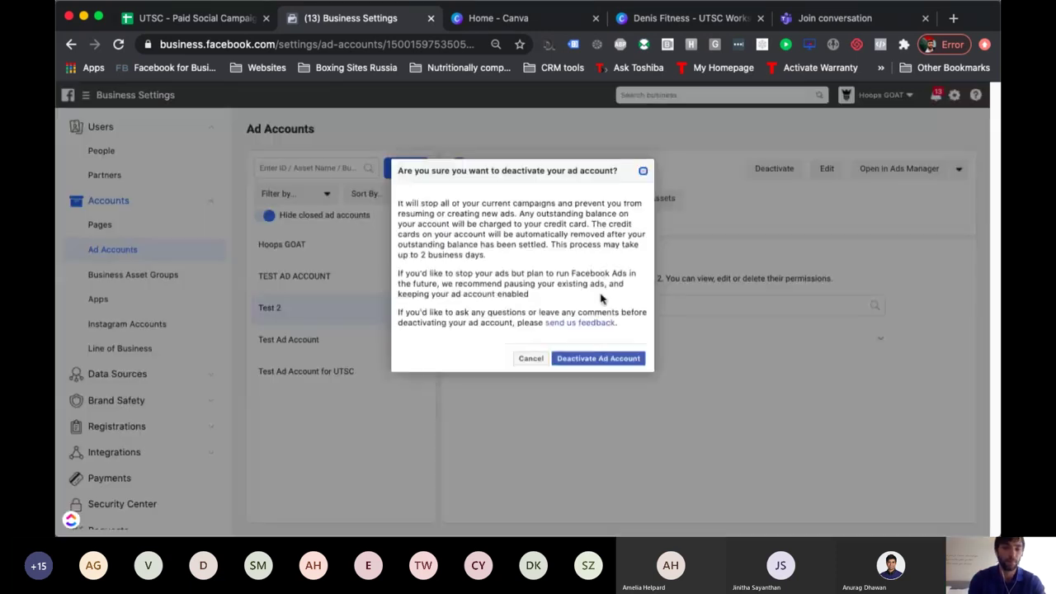
pyautogui.click(601, 359)
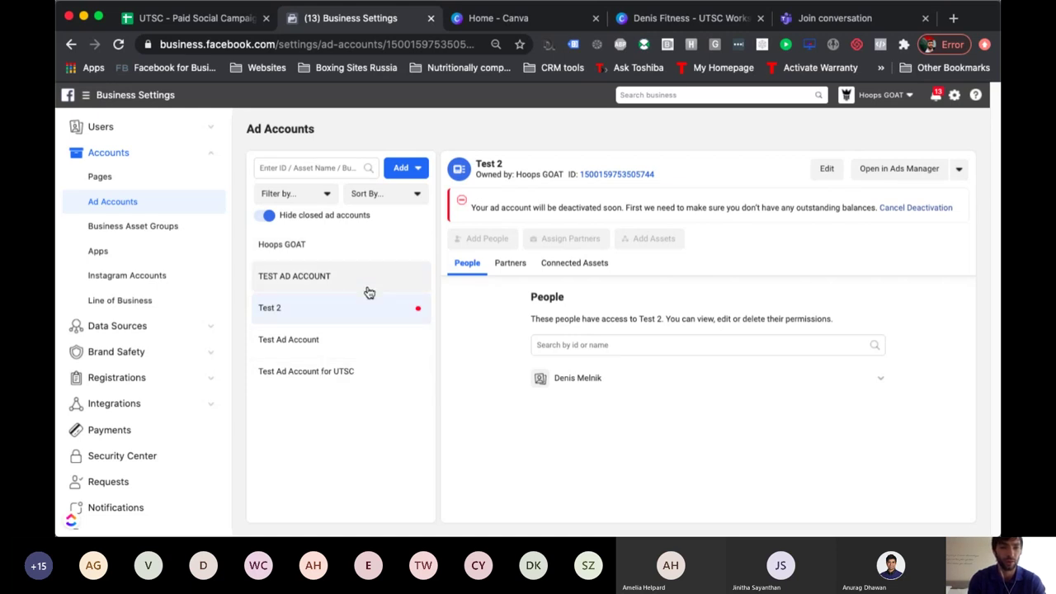
# - Try to create a new ad account named "test 3" for the own business, Hoops GOAT
pyautogui.click(409, 167)
pyautogui.click(495, 302)
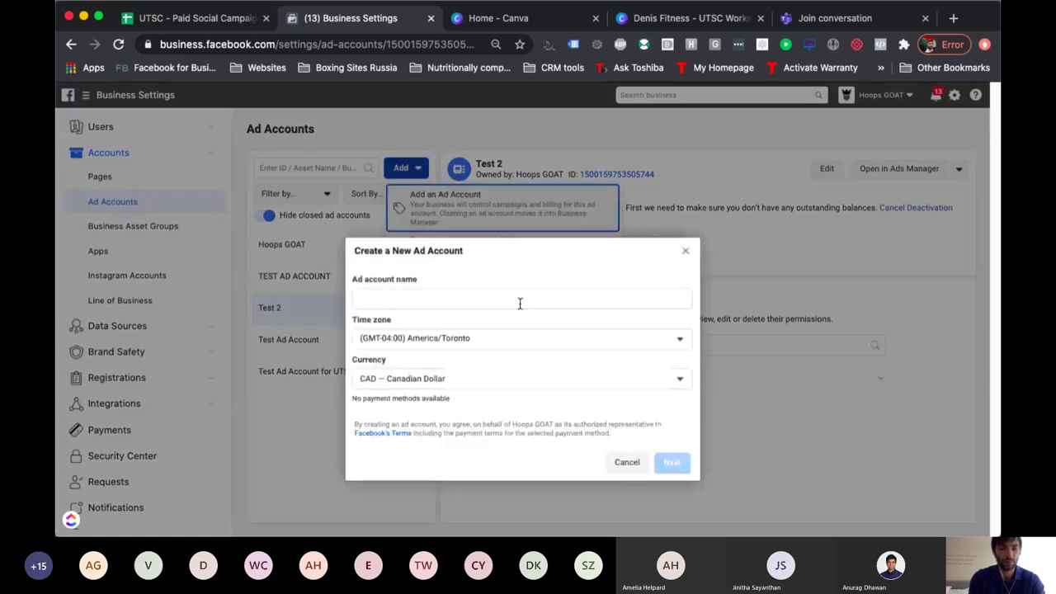
pyautogui.click(520, 301)
pyautogui.write('test 3')
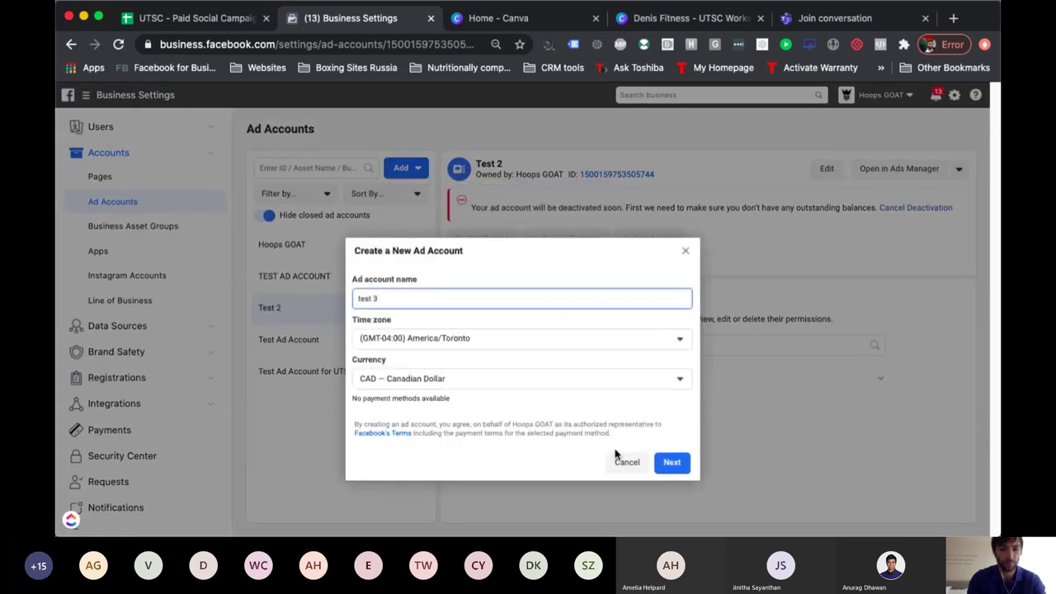
pyautogui.click(672, 462)
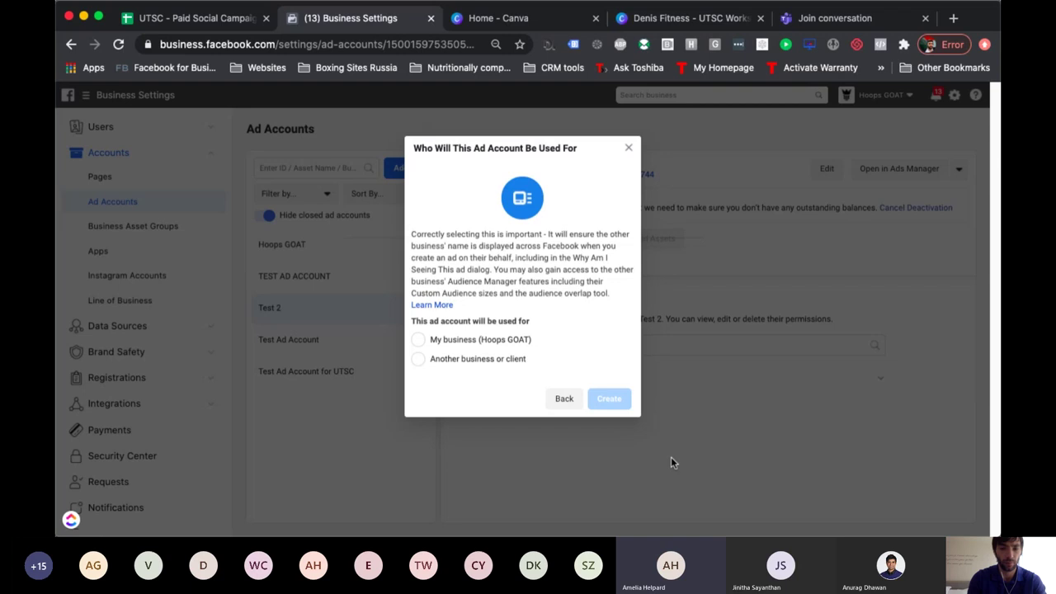
pyautogui.click(484, 339)
pyautogui.click(610, 397)
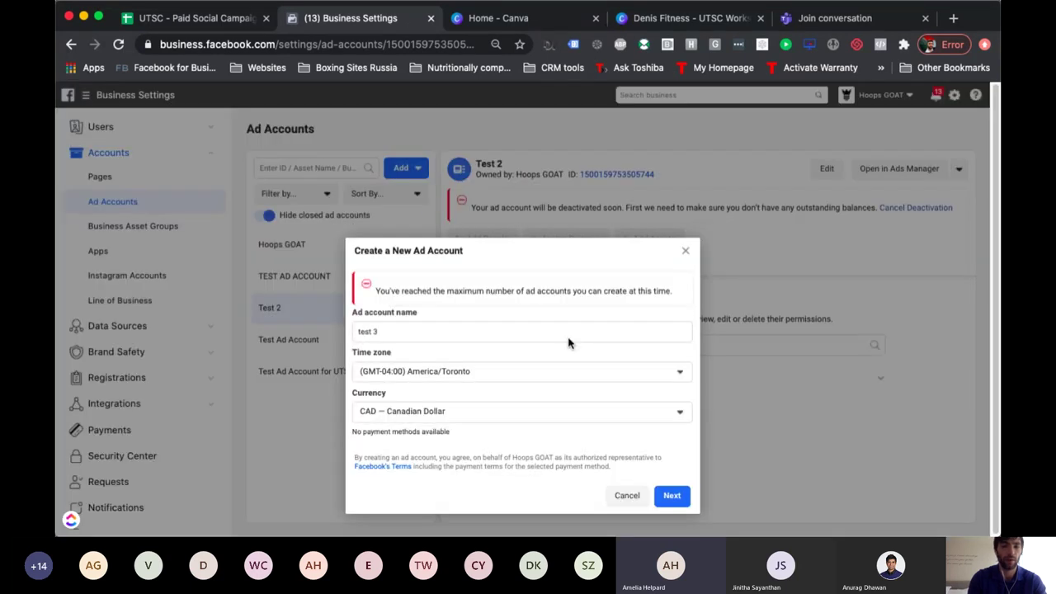
pyautogui.click(685, 251)
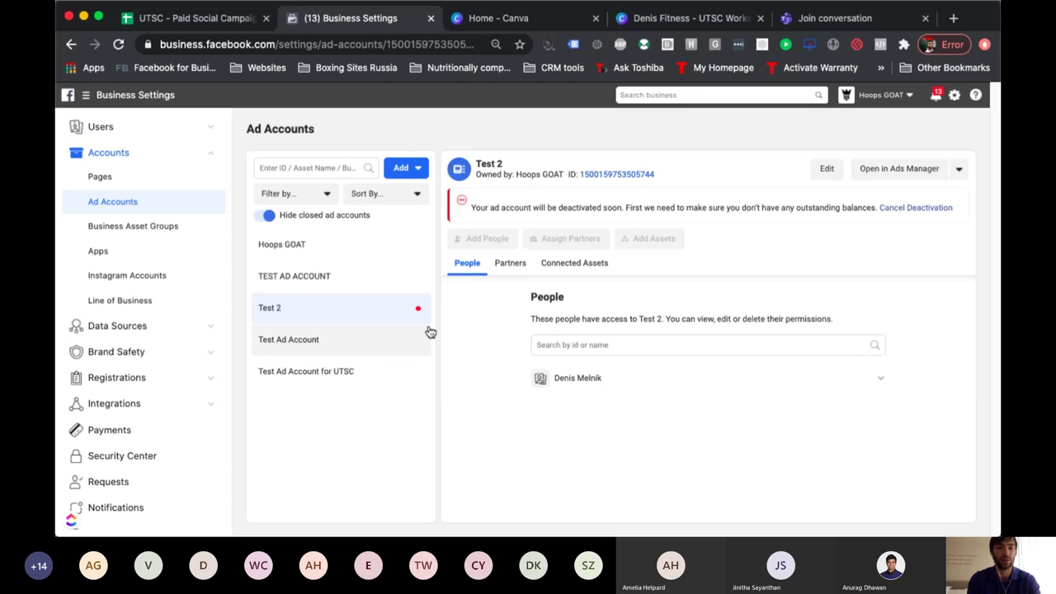
# - Examine the access permissions of the person assigned to the Hoops GOAT ad account
pyautogui.click(294, 245)
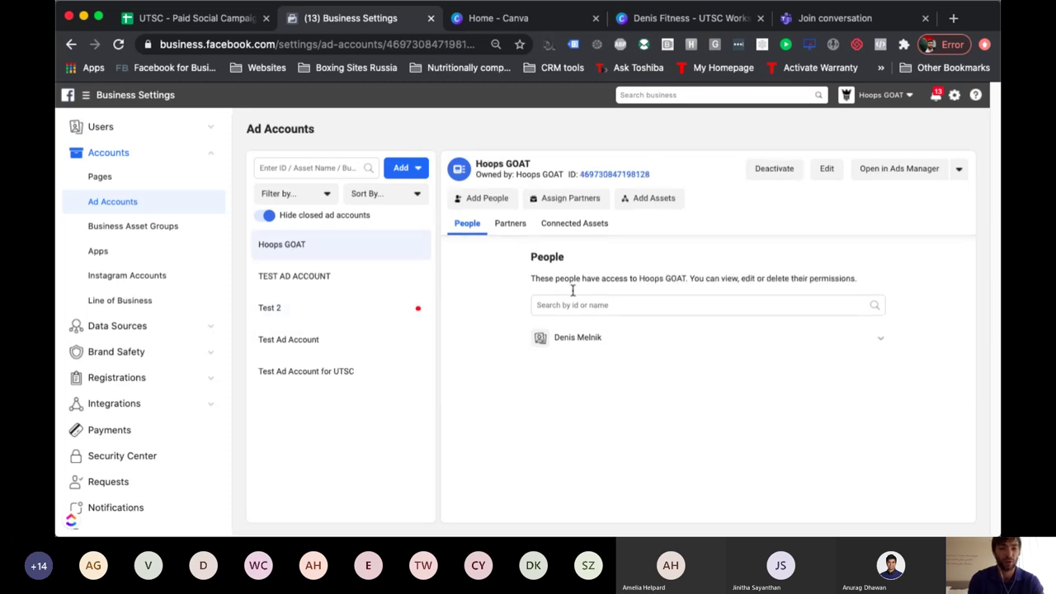
pyautogui.click(643, 340)
pyautogui.scroll(-1, 644, 459)
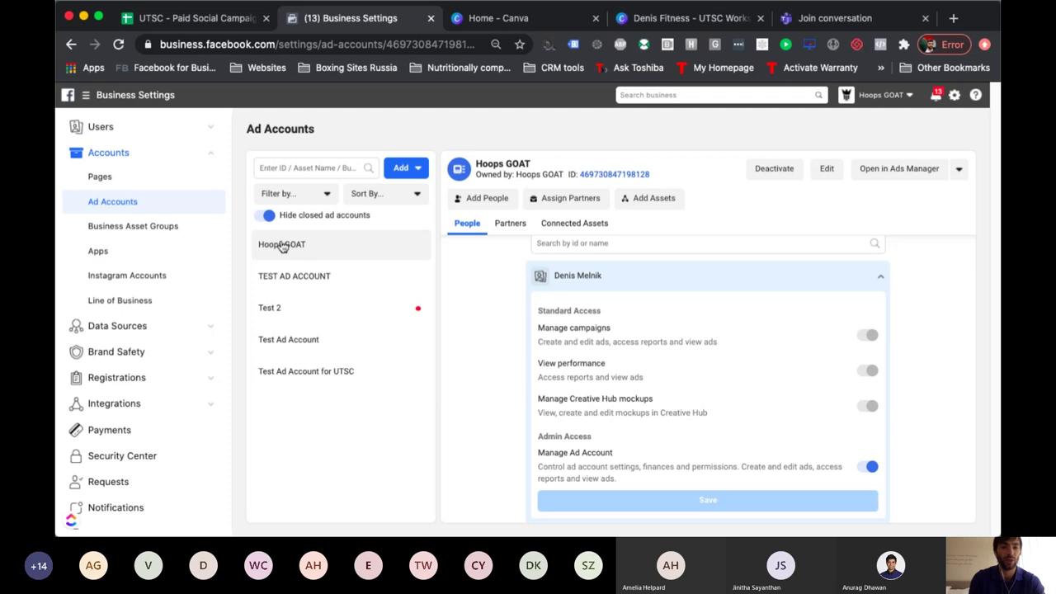
# - Review the payment methods and spending limit of the Hoops GOAT ad account and open the form for adding a payment method
pyautogui.click(960, 171)
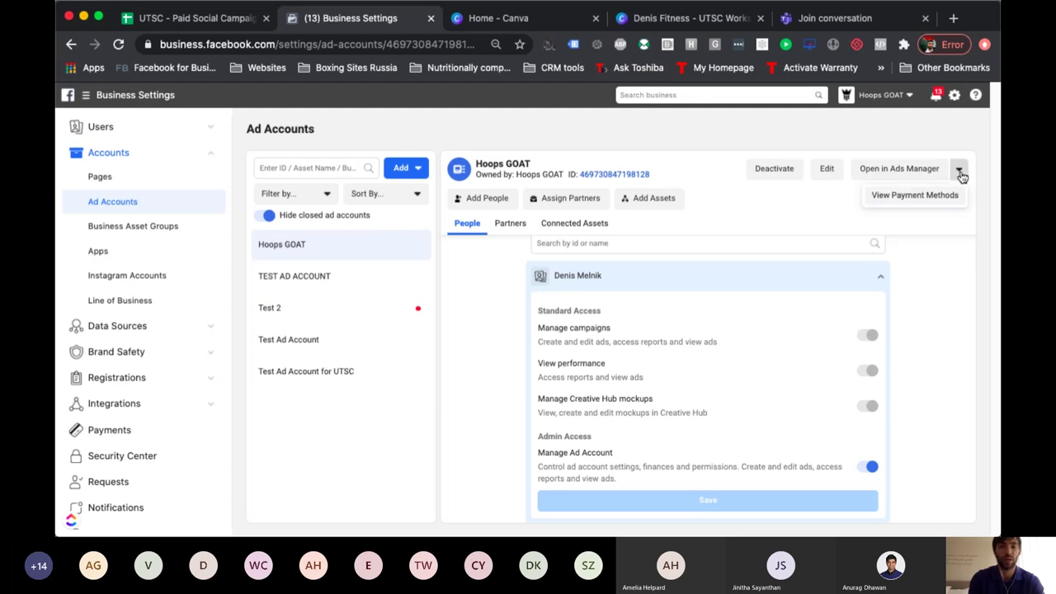
pyautogui.click(903, 202)
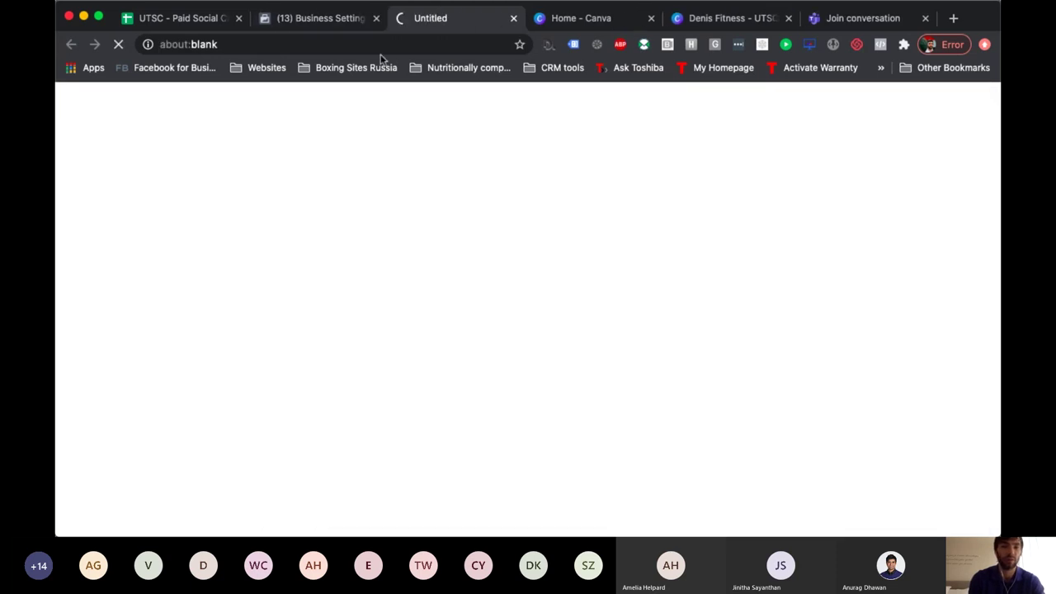
pyautogui.click(348, 18)
pyautogui.click(371, 239)
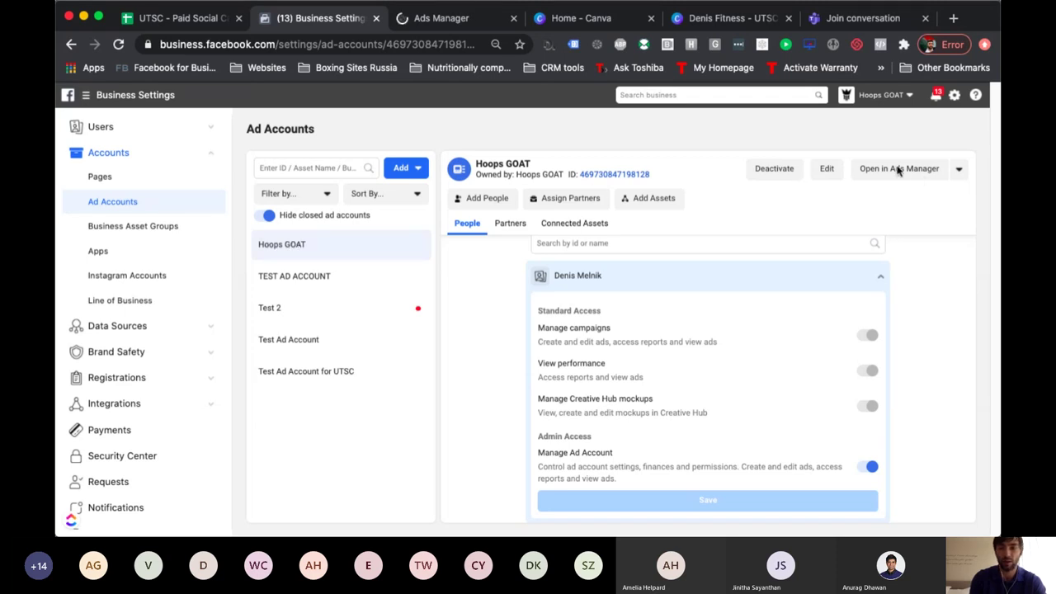
pyautogui.click(960, 171)
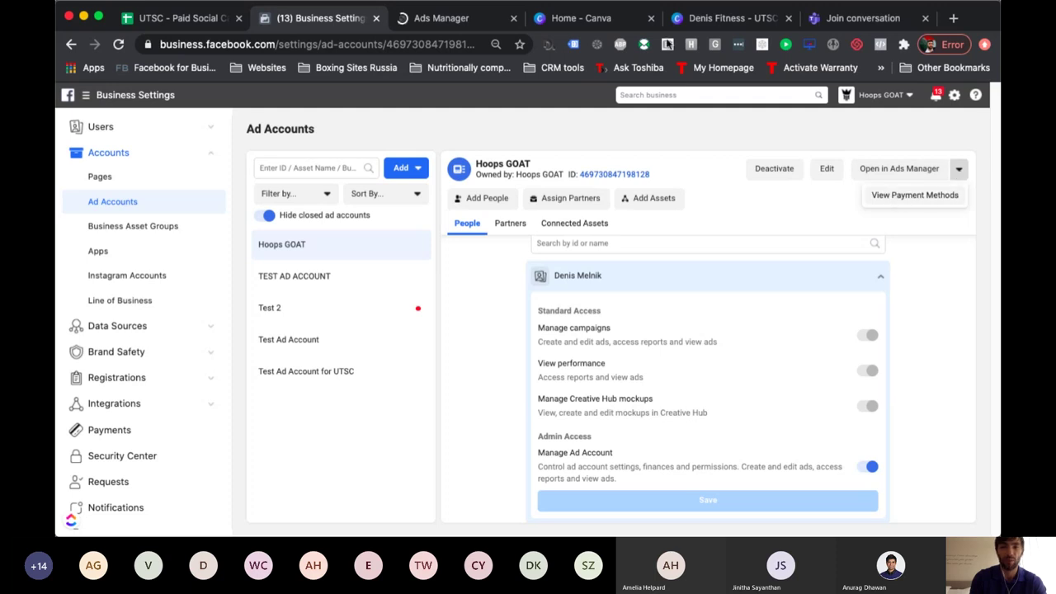
pyautogui.click(478, 18)
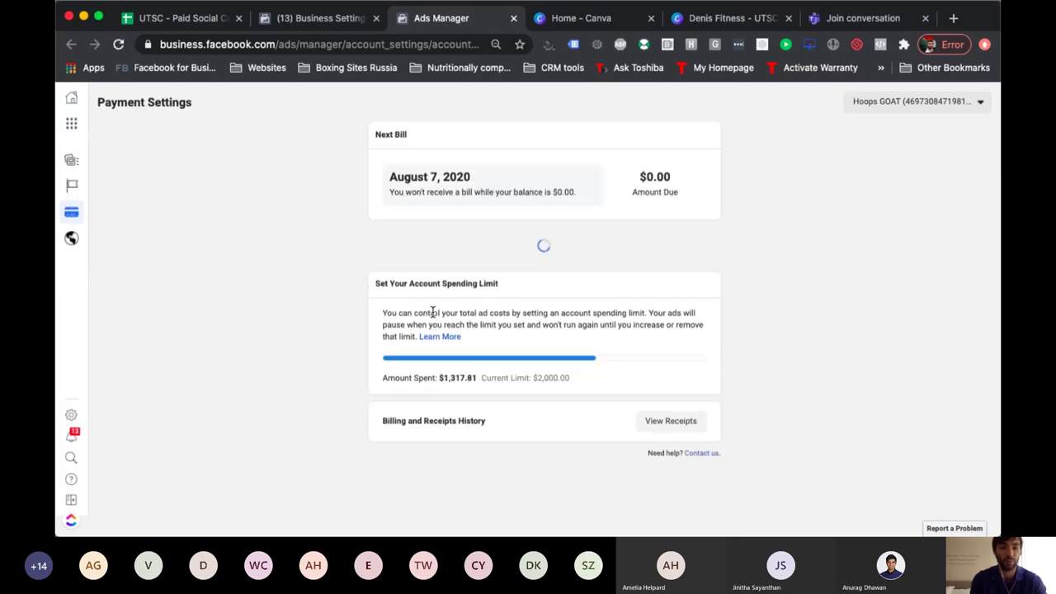
pyautogui.scroll(-2, 433, 312)
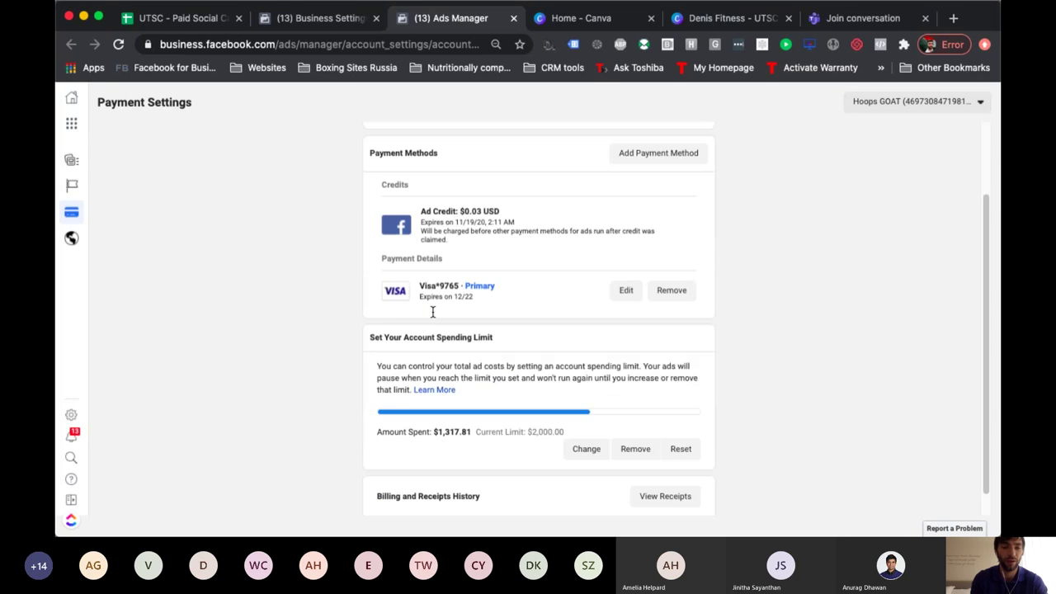
pyautogui.scroll(-1, 432, 312)
pyautogui.scroll(2, 627, 306)
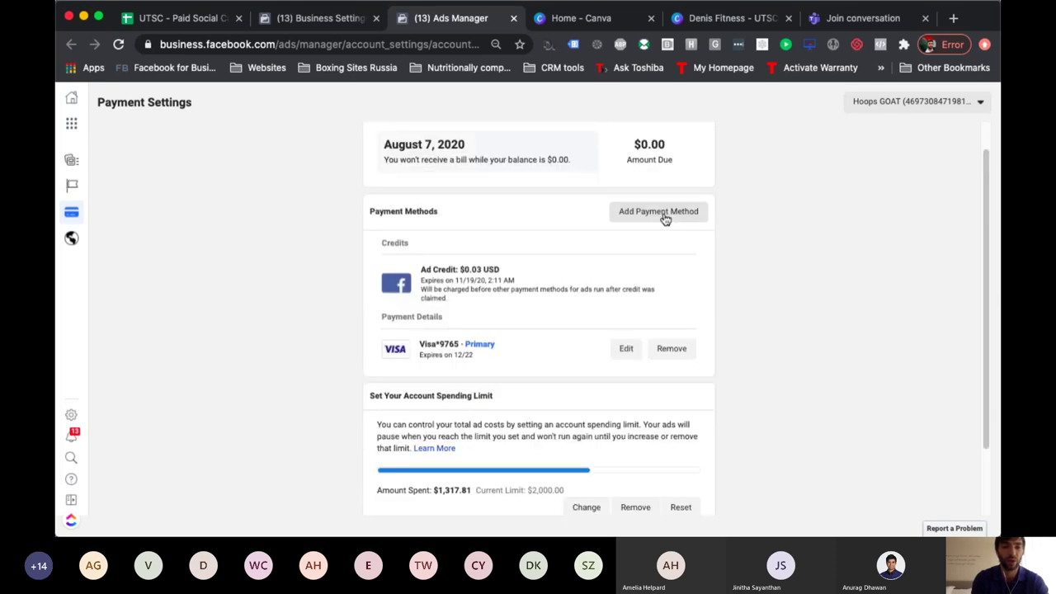
pyautogui.click(666, 213)
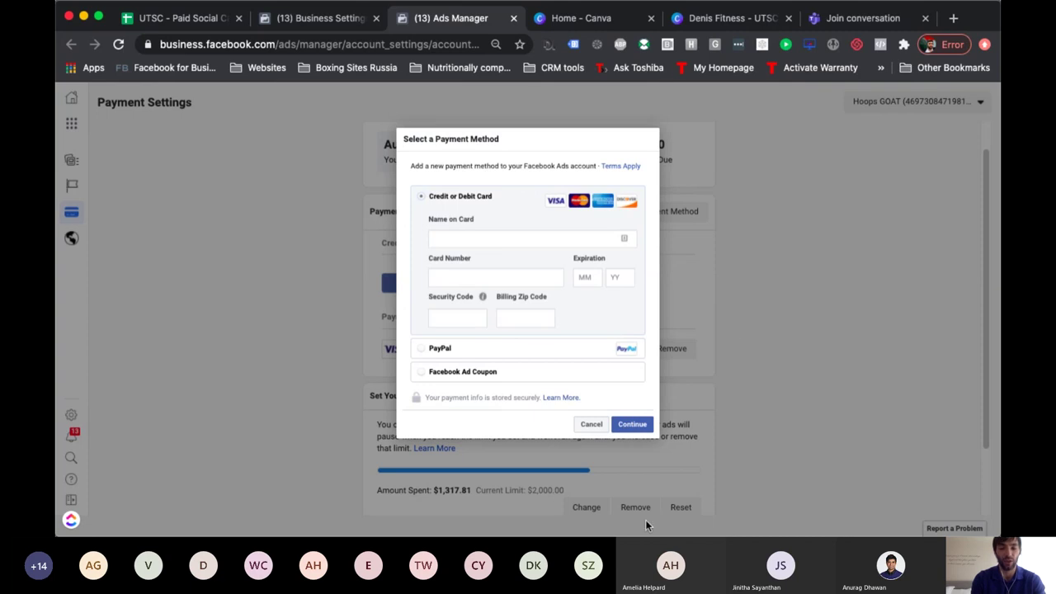
# - Return to Business Settings, view the details of TEST AD ACCOUNT and reselect the Hoops GOAT ad account
pyautogui.click(302, 23)
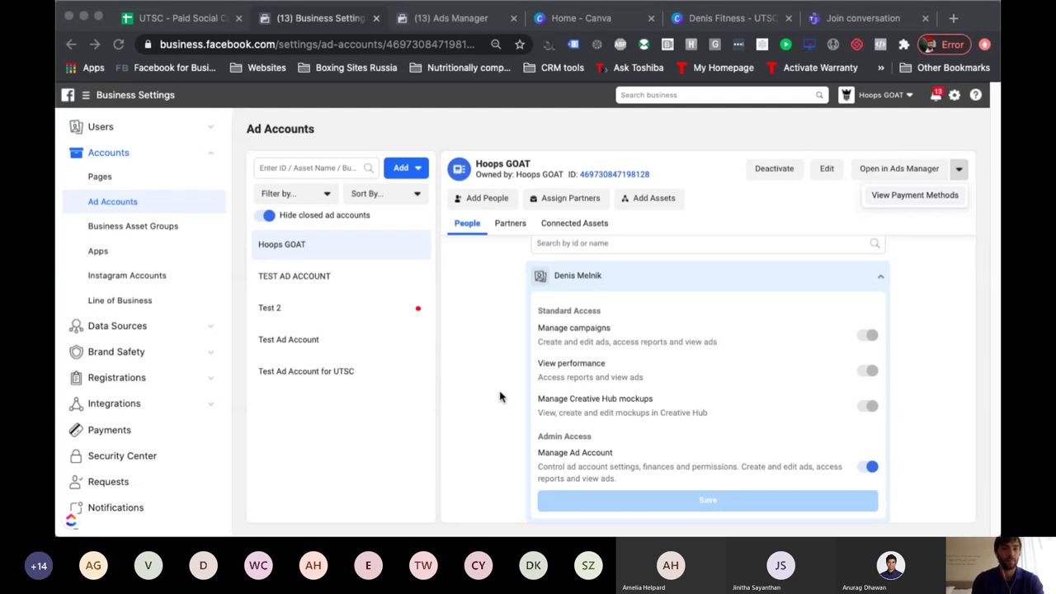
pyautogui.click(291, 282)
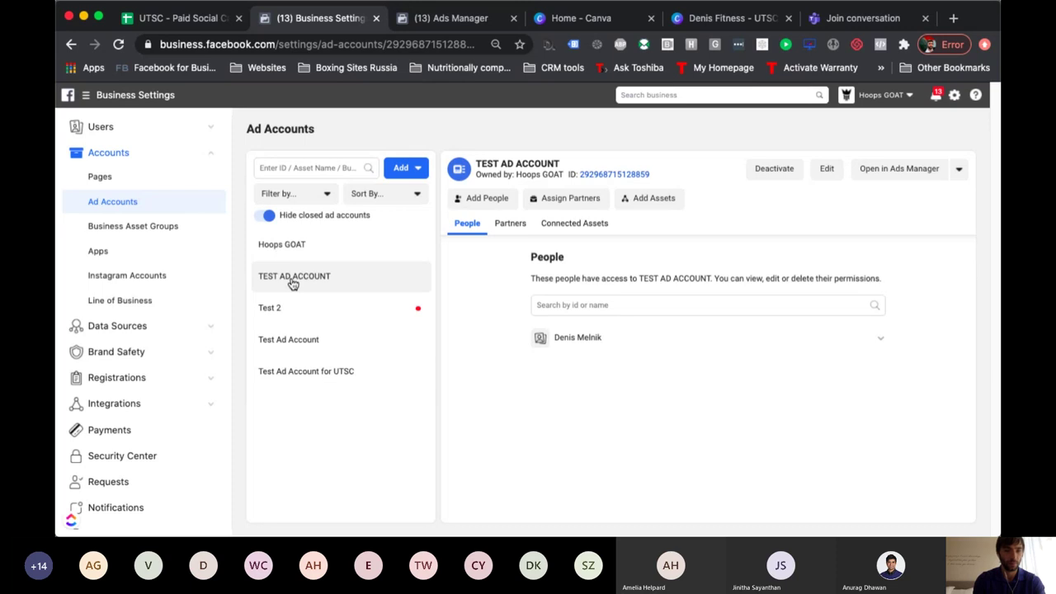
pyautogui.click(293, 245)
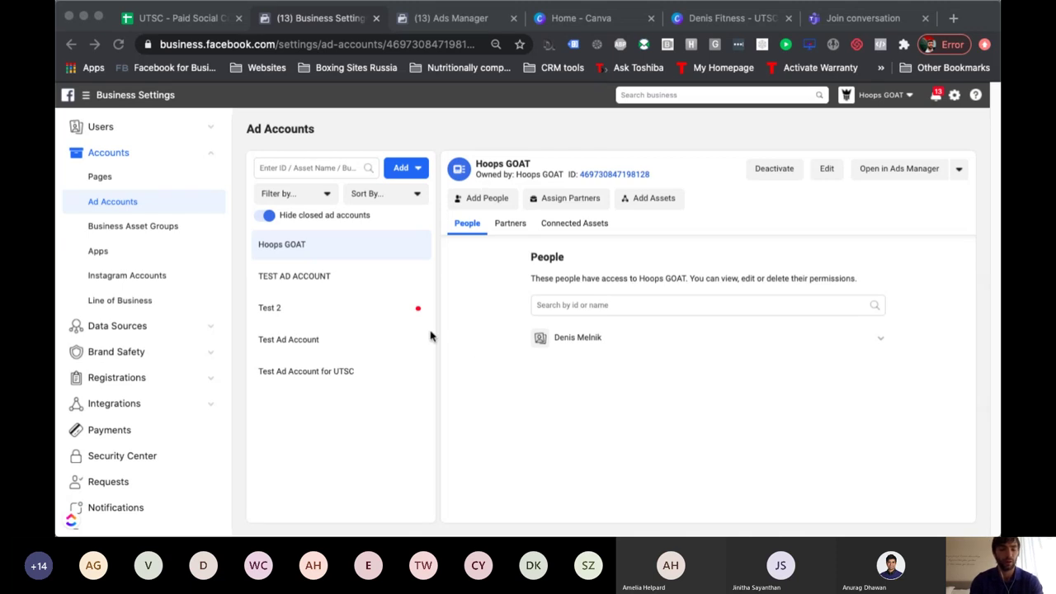
# - Open the Hoops GOAT ad account in Ads Manager
pyautogui.click(288, 249)
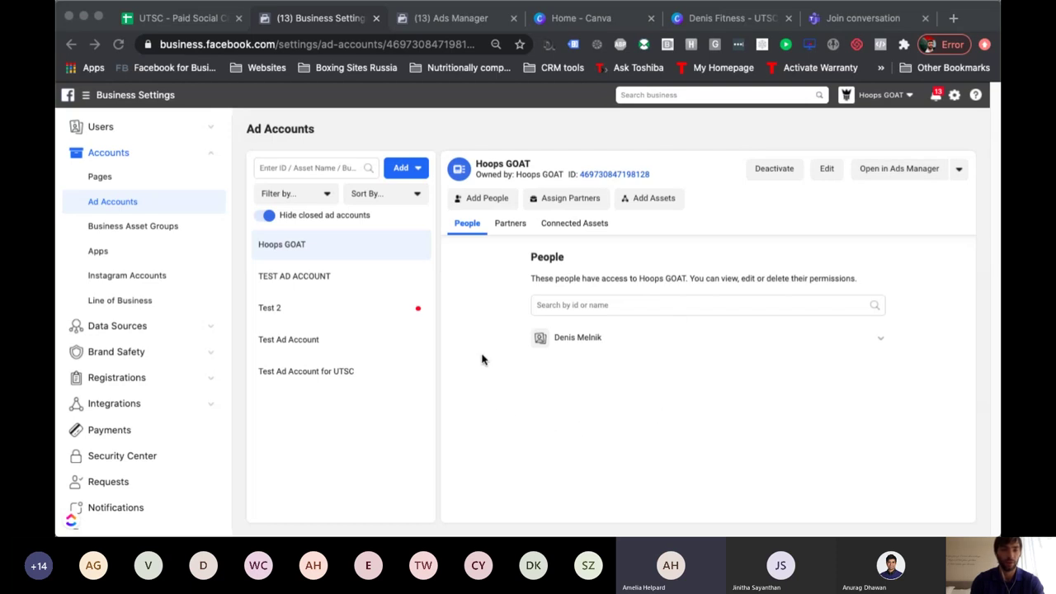
pyautogui.click(780, 218)
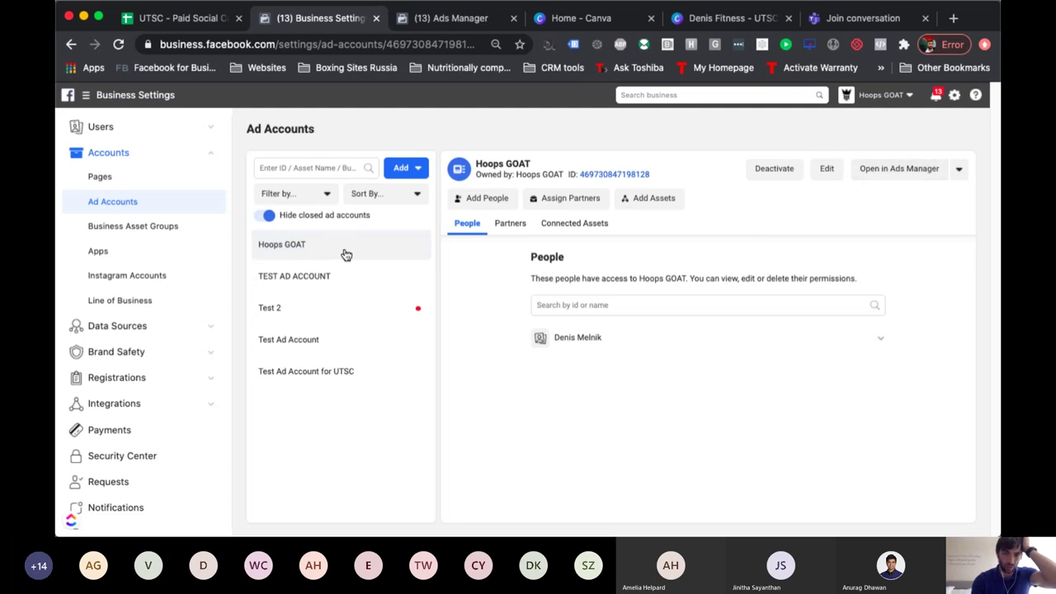
pyautogui.click(900, 170)
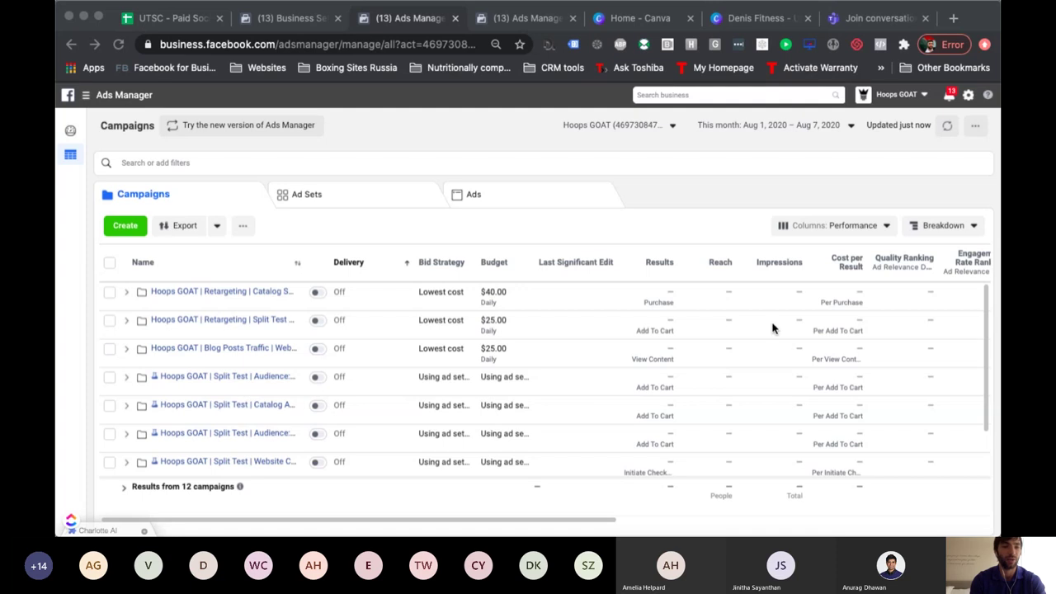
# - Examine the business tools available for managing, advertising, analyzing and reporting in Ads Manager
pyautogui.click(88, 99)
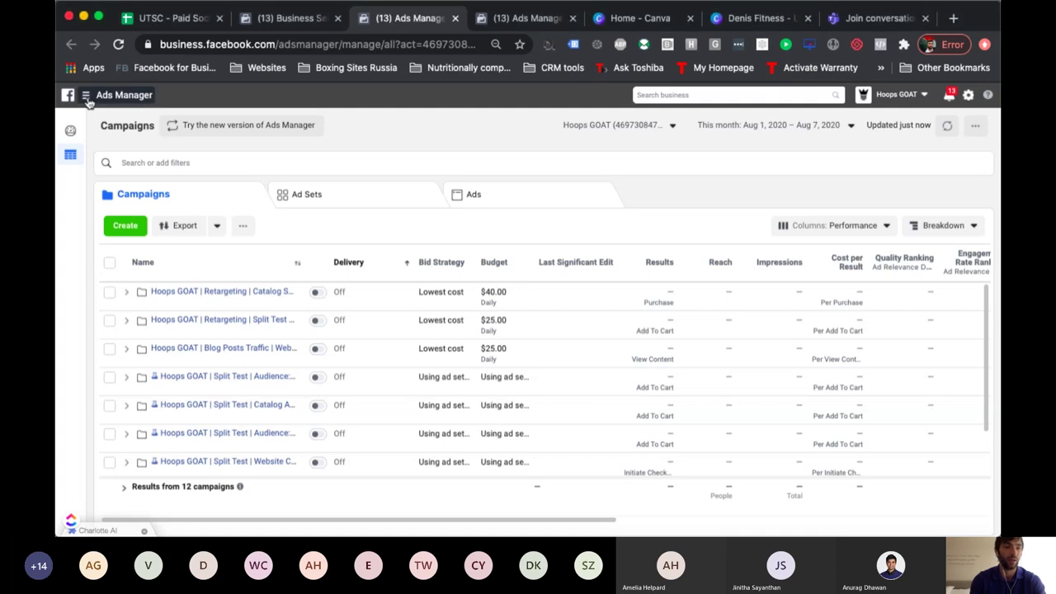
pyautogui.click(88, 100)
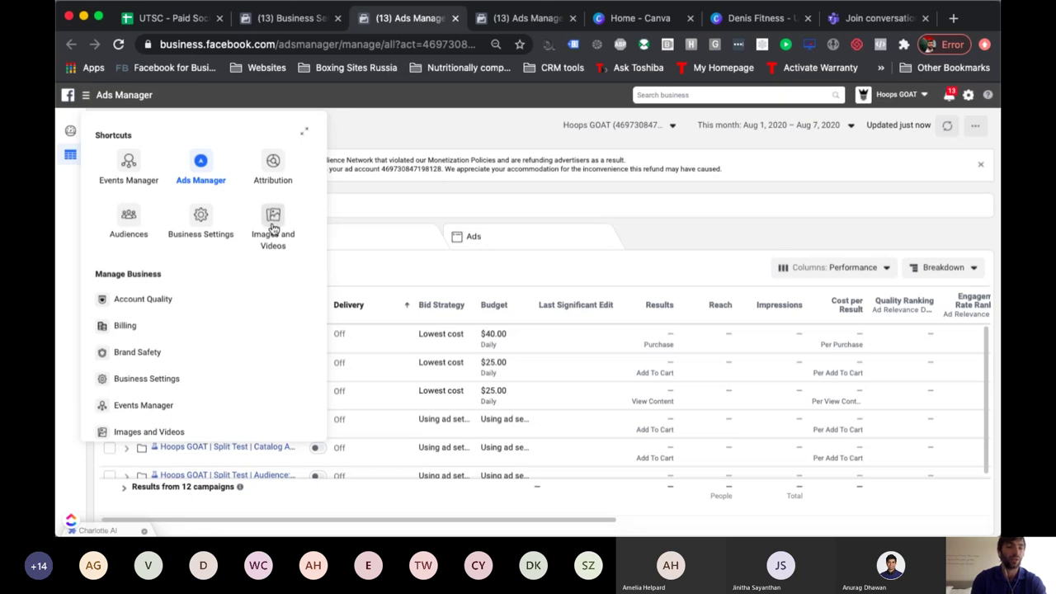
pyautogui.scroll(-3, 149, 347)
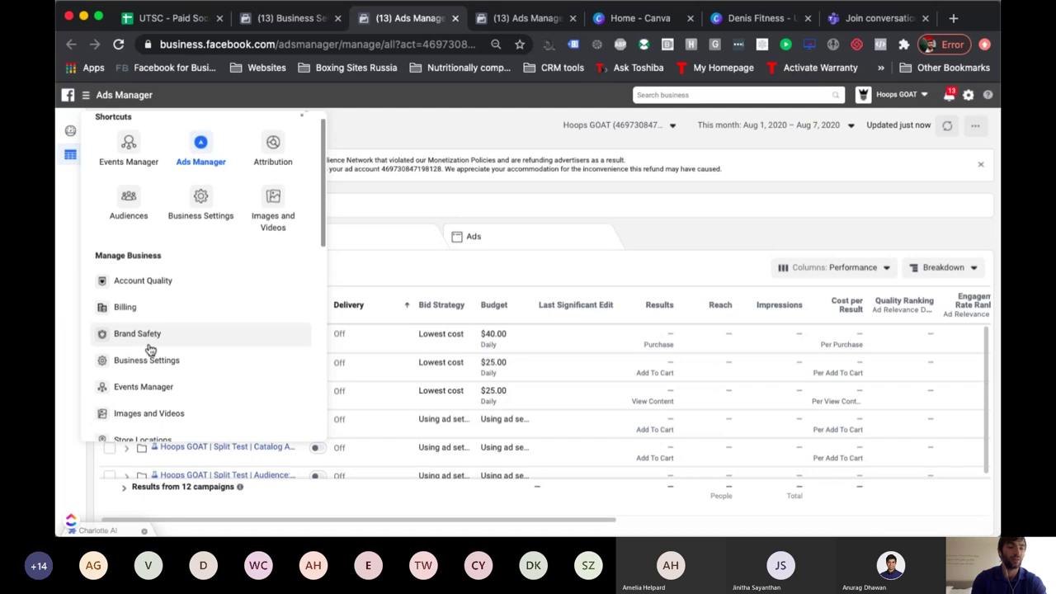
pyautogui.scroll(-10, 149, 349)
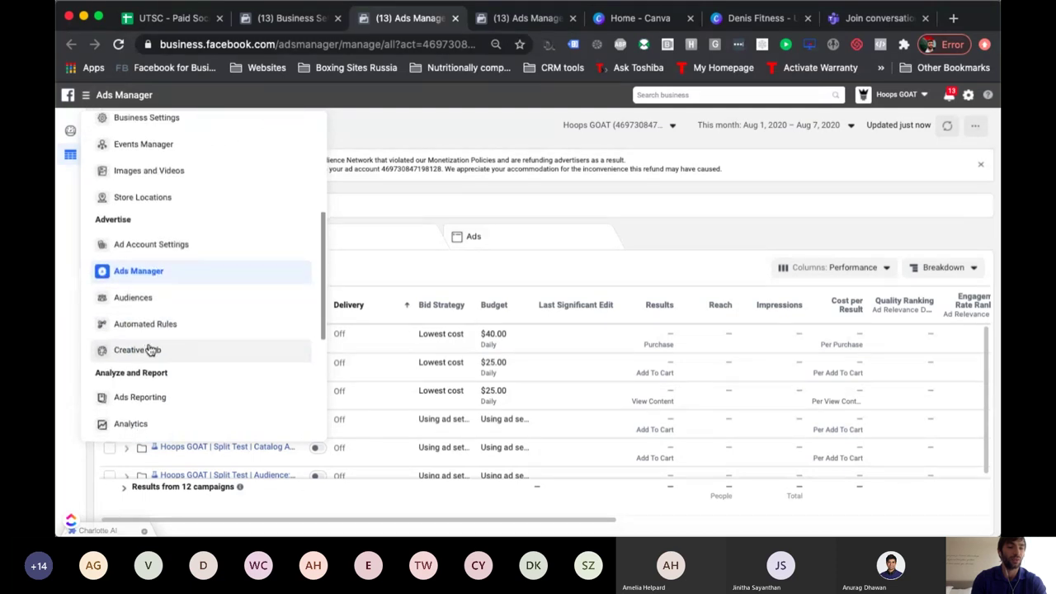
pyautogui.scroll(5, 151, 350)
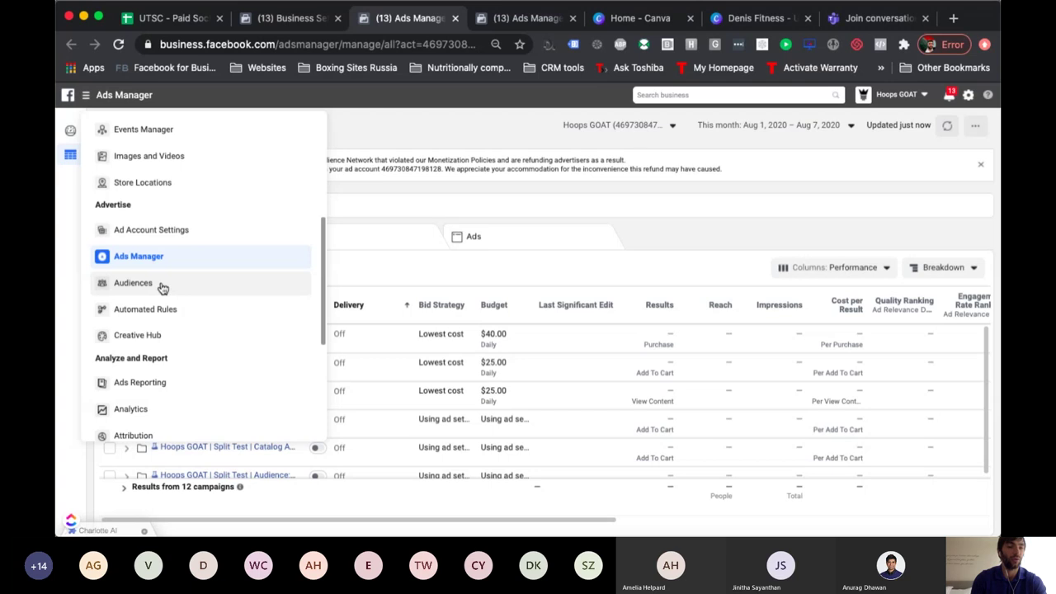
pyautogui.scroll(-2, 162, 287)
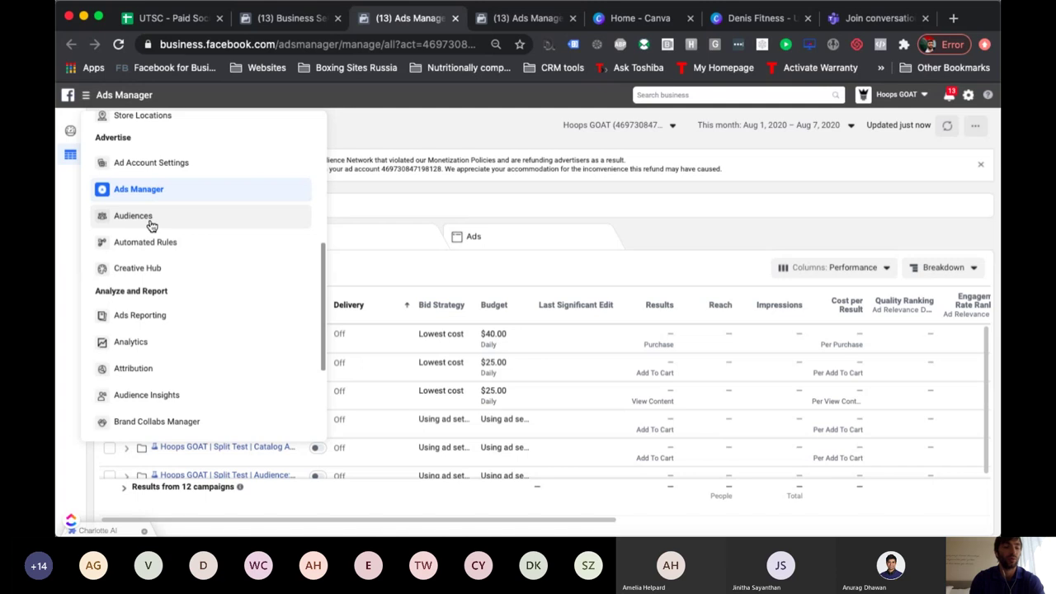
# - Switch to Canva and look over its home page, including the recommended design types and existing designs
pyautogui.click(648, 25)
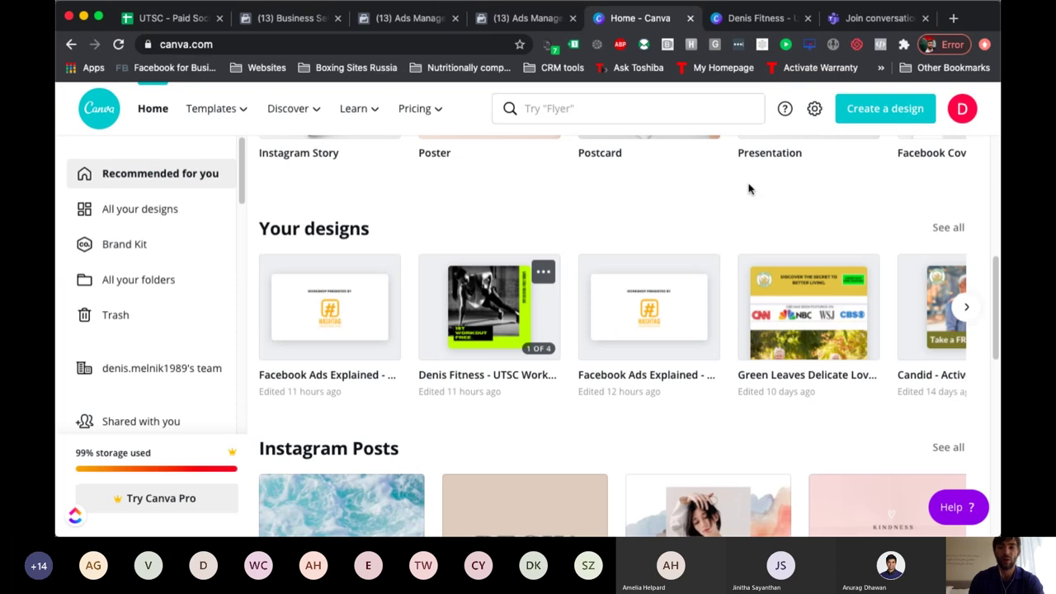
pyautogui.scroll(5, 748, 189)
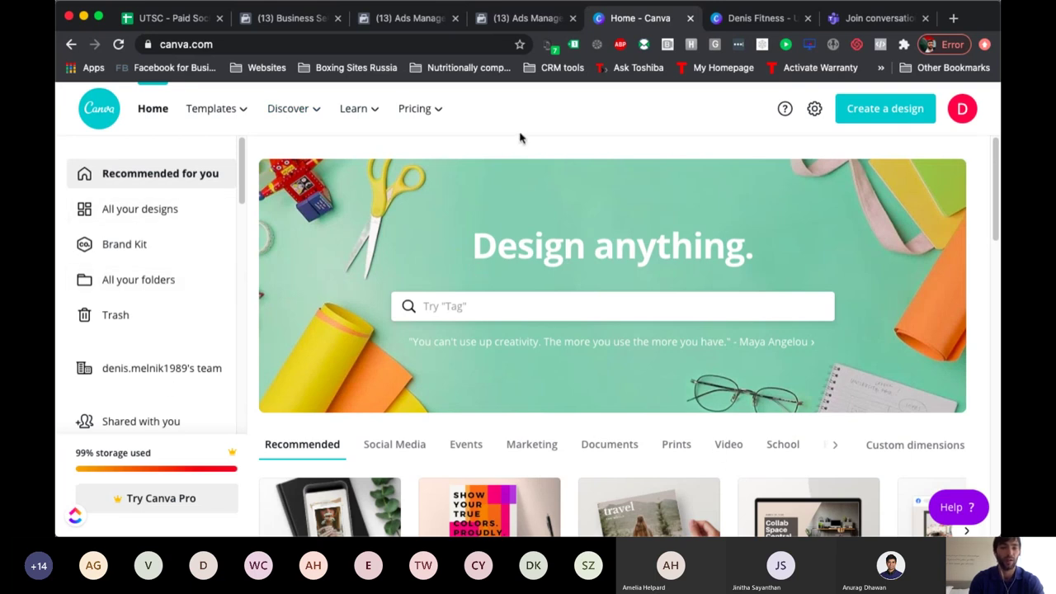
pyautogui.scroll(-1, 511, 436)
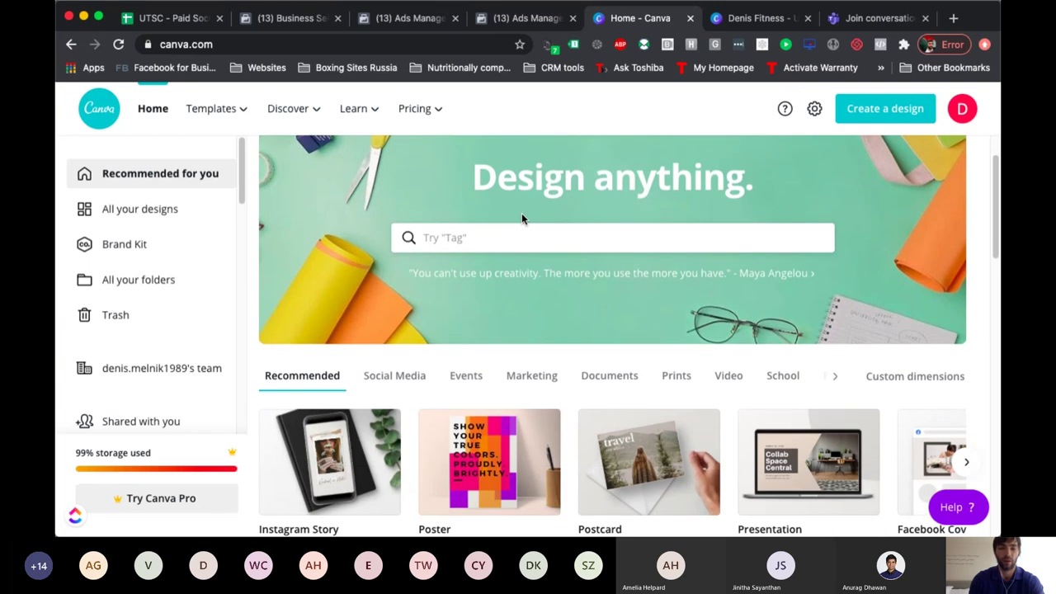
pyautogui.scroll(-2, 522, 219)
pyautogui.scroll(-3, 523, 399)
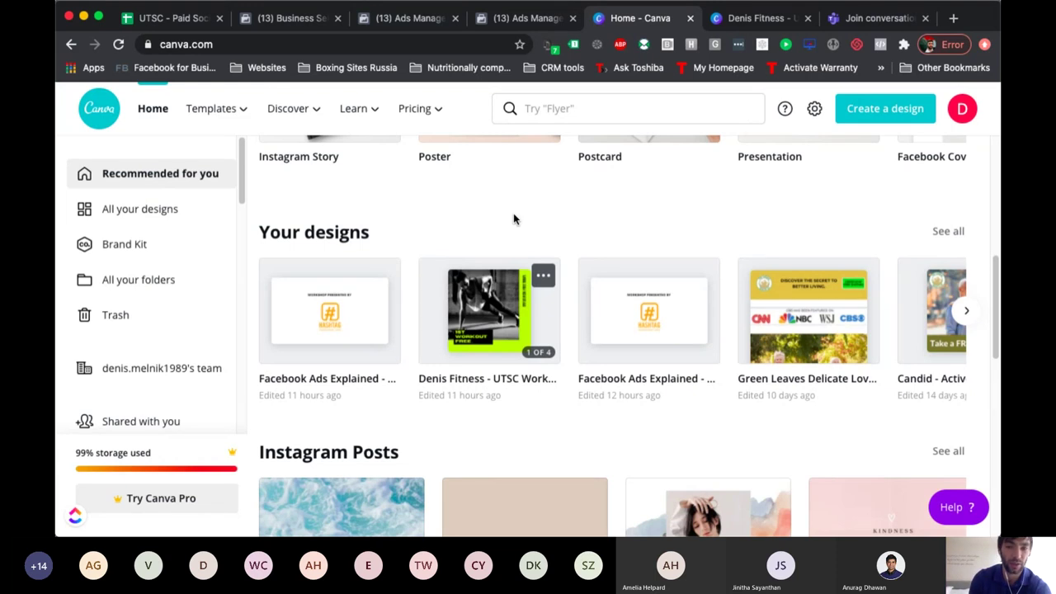
pyautogui.scroll(3, 495, 210)
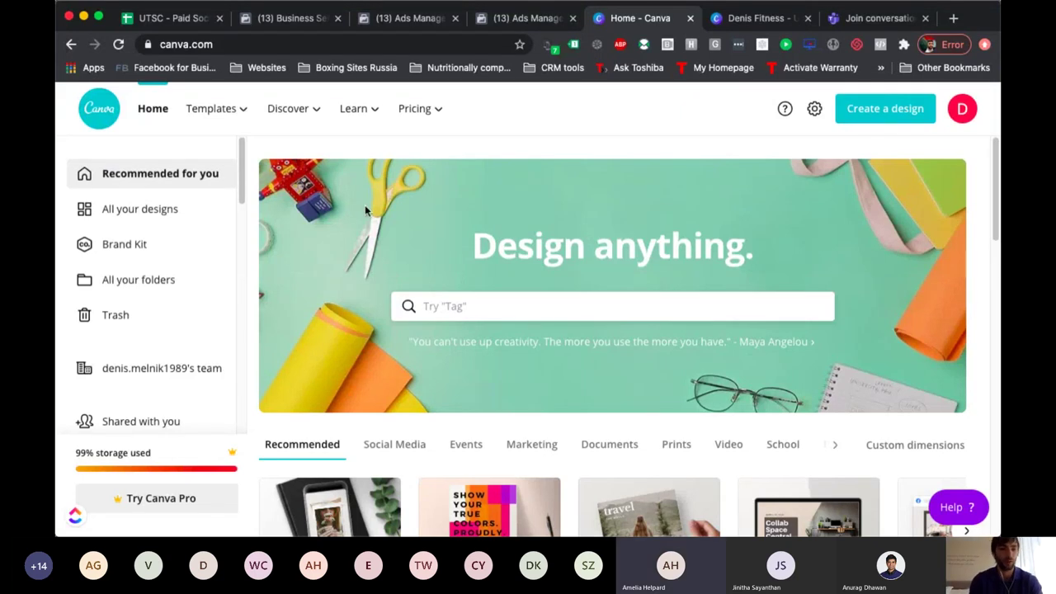
pyautogui.click(884, 113)
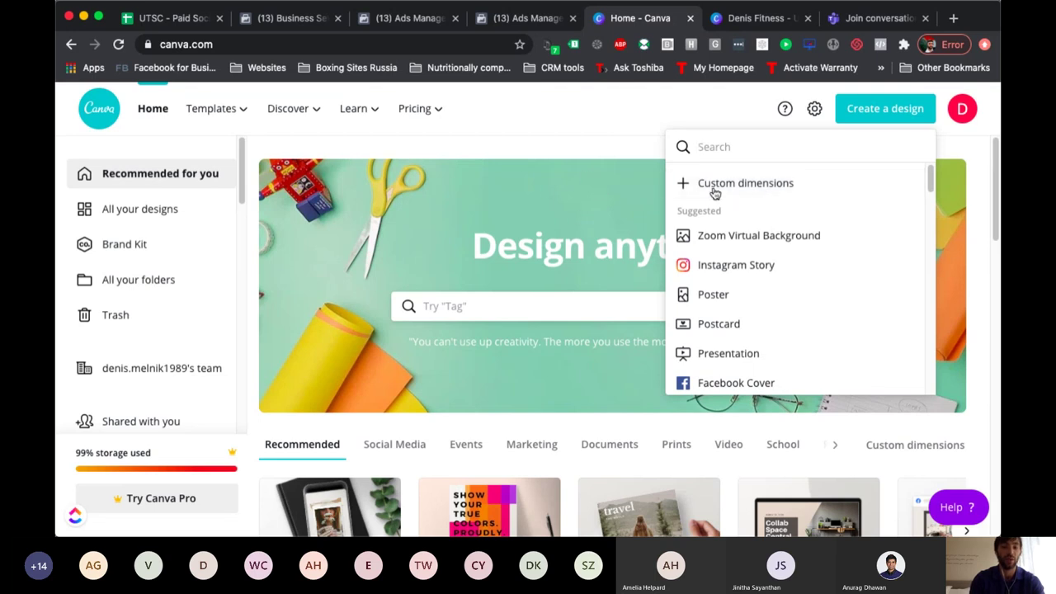
pyautogui.scroll(-5, 549, 279)
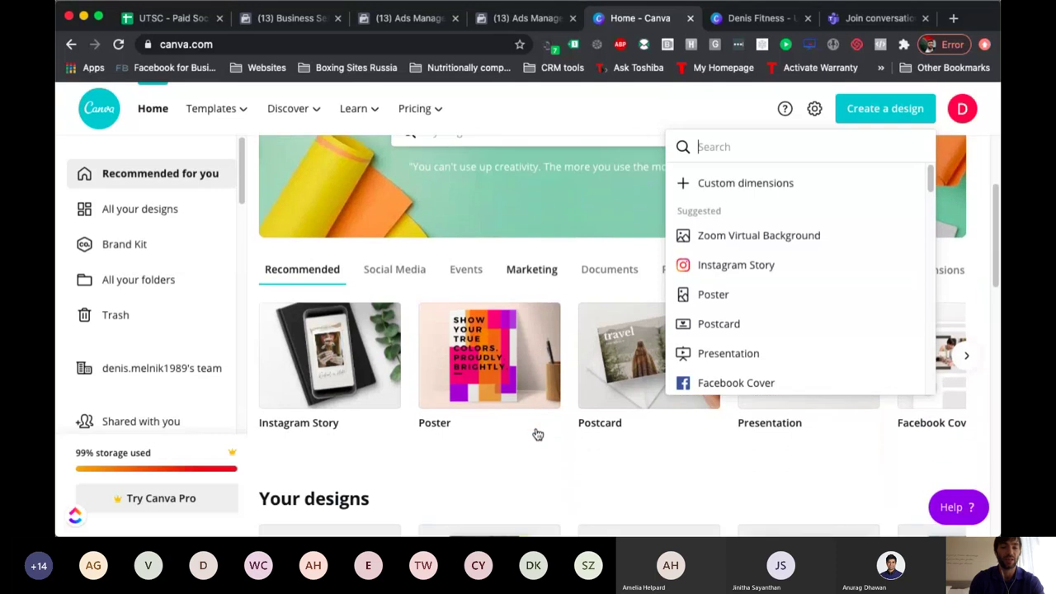
pyautogui.scroll(-5, 538, 435)
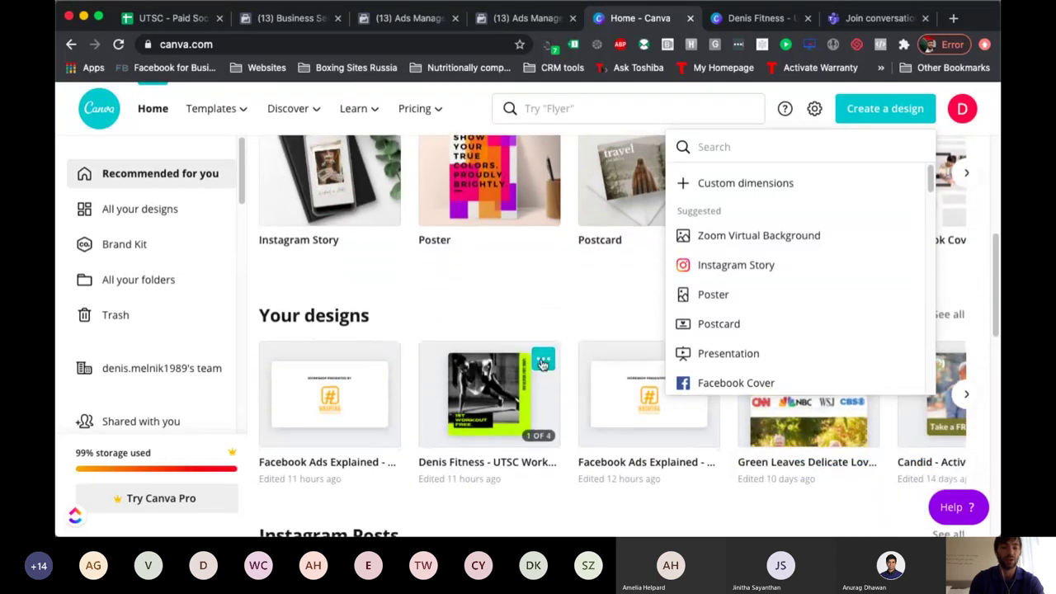
pyautogui.click(542, 362)
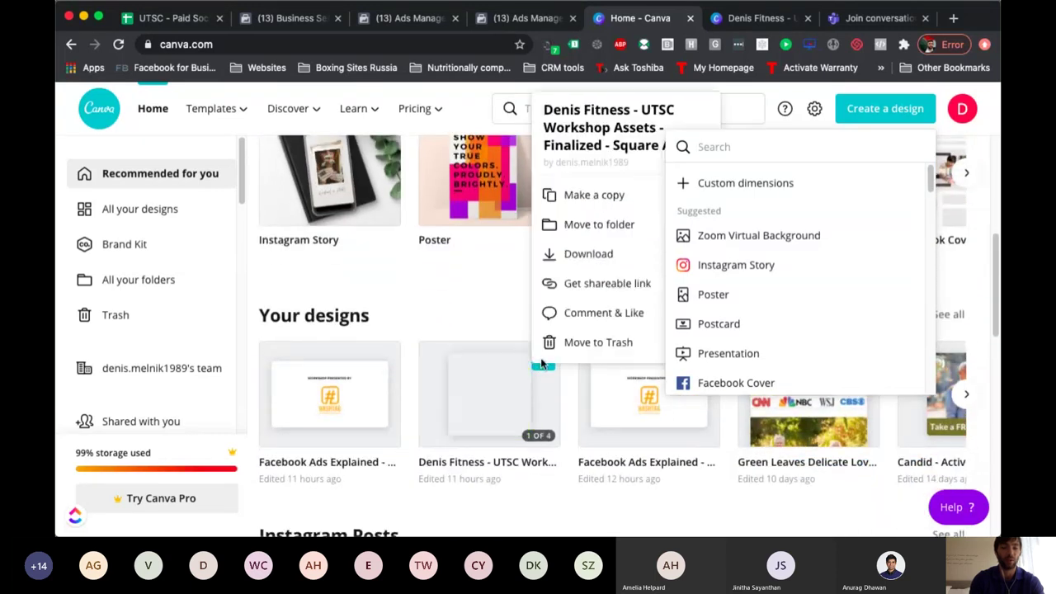
pyautogui.click(512, 317)
pyautogui.scroll(10, 512, 312)
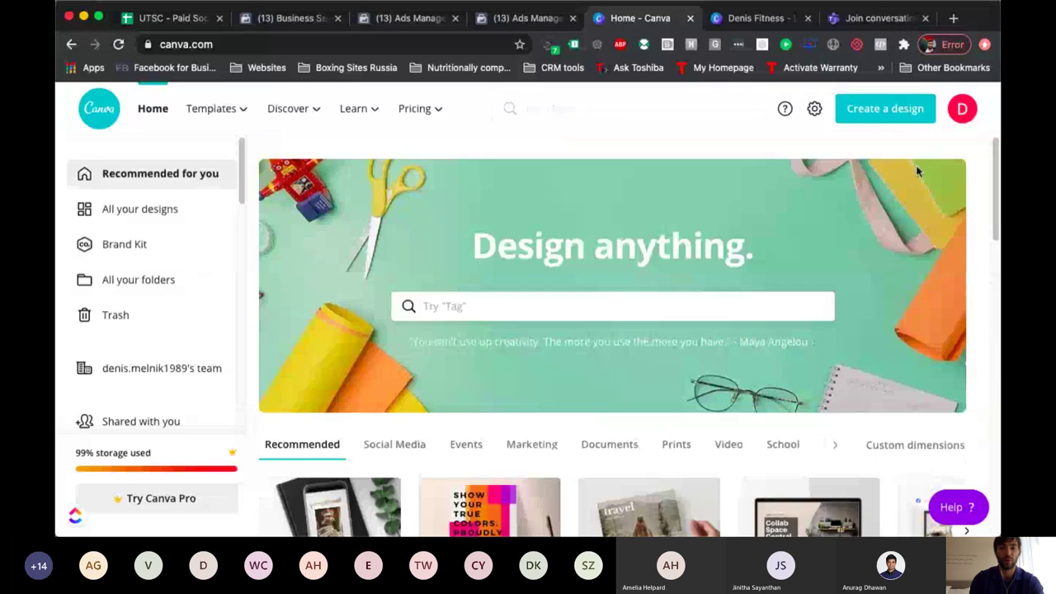
# - Create a new design with custom dimensions of 1080 × 1080 px
pyautogui.click(886, 114)
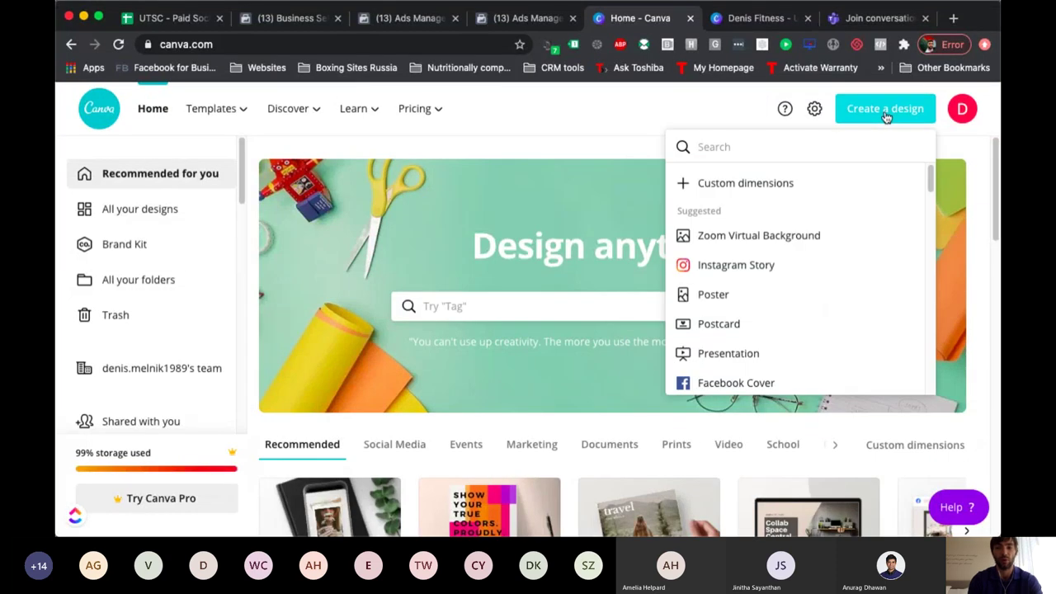
pyautogui.click(731, 183)
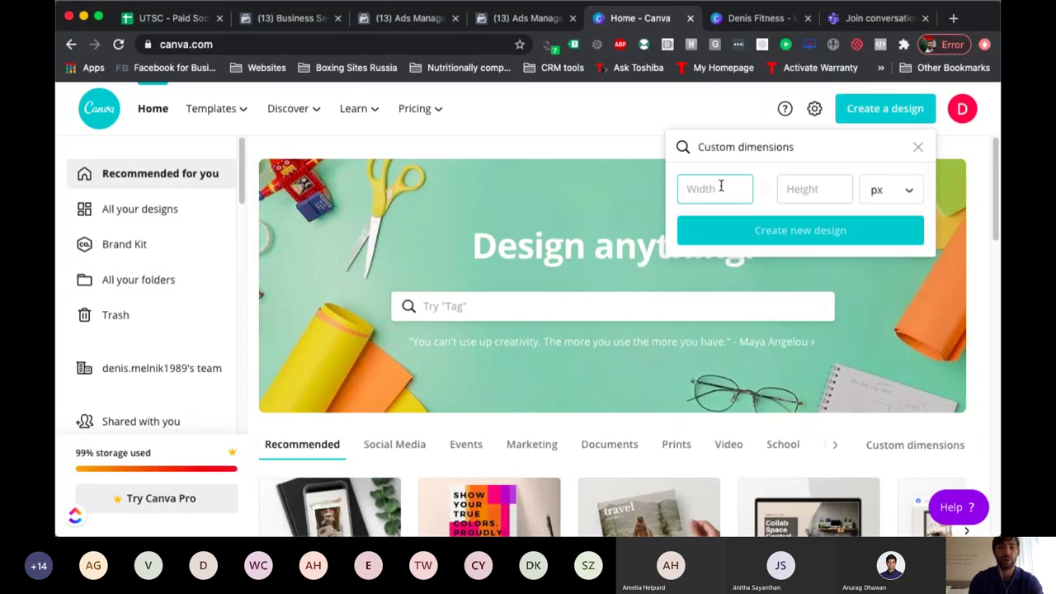
pyautogui.write('1080')
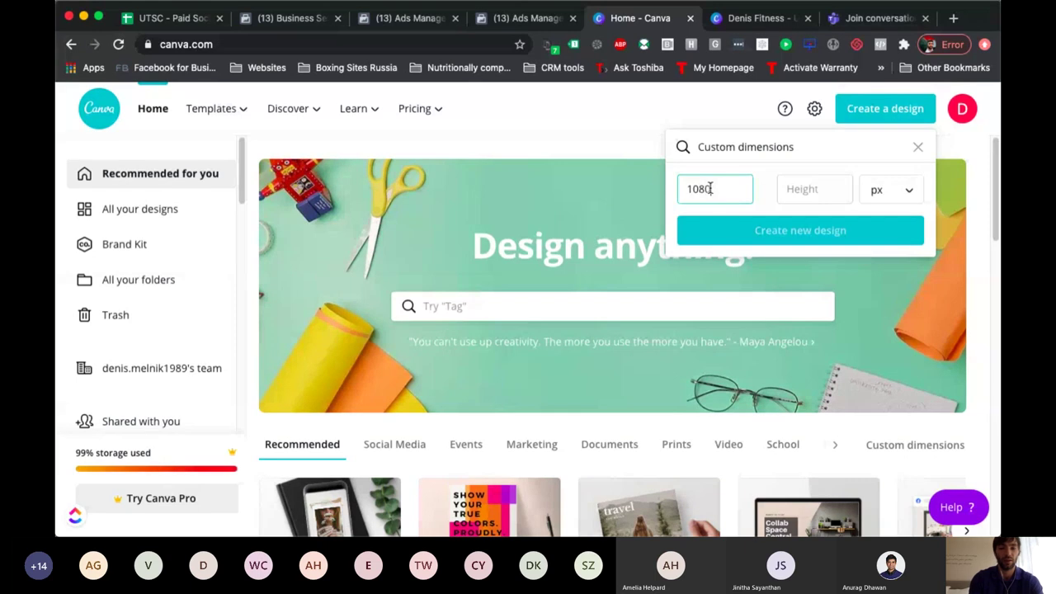
pyautogui.press('Tab')
pyautogui.write('1080')
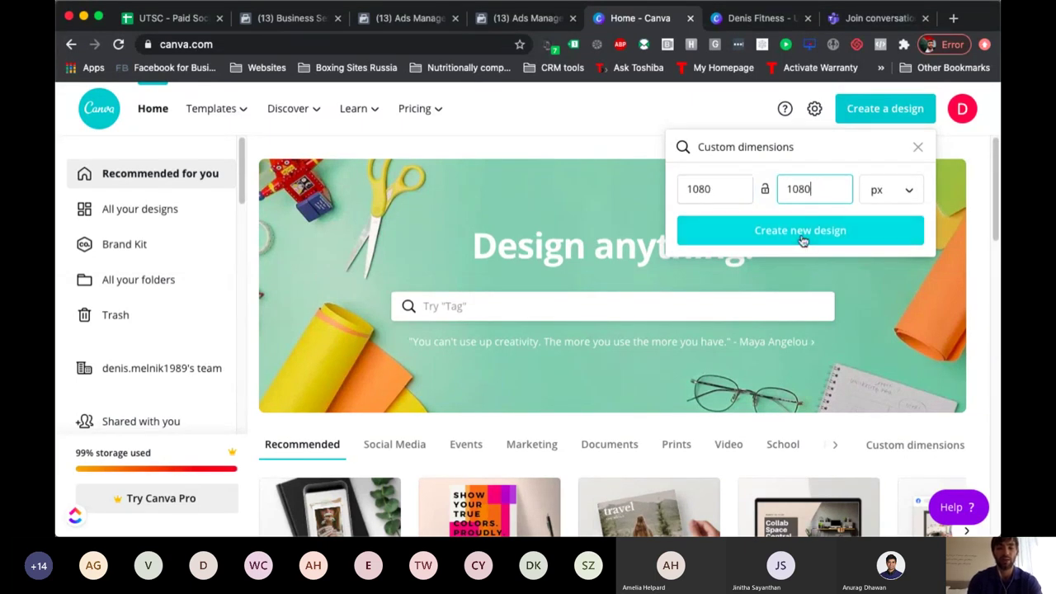
pyautogui.press('Return')
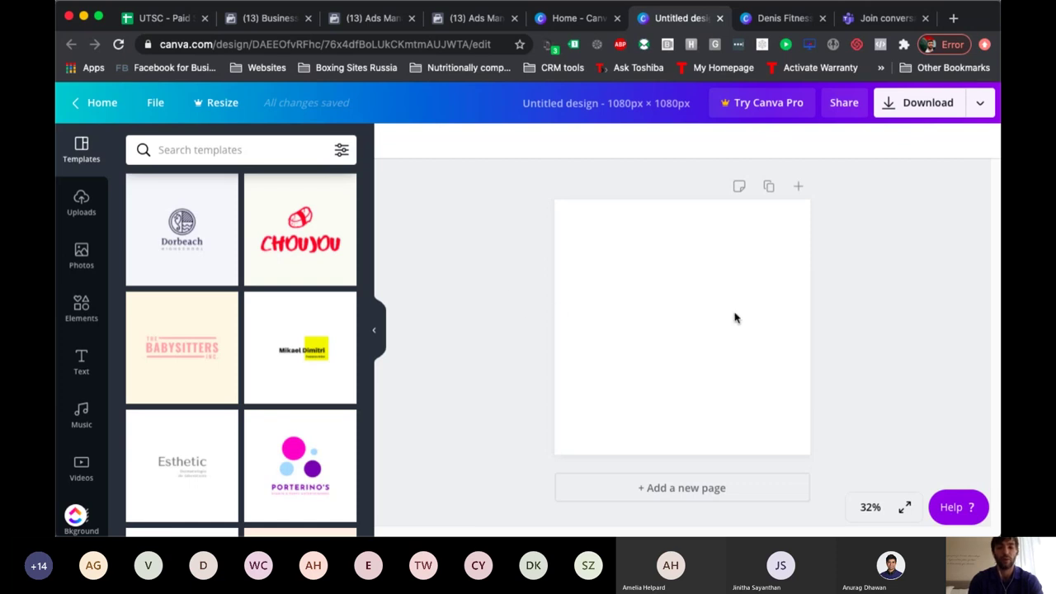
# - Name the new design "Static Ads - Demo- 1x1"
pyautogui.click(615, 104)
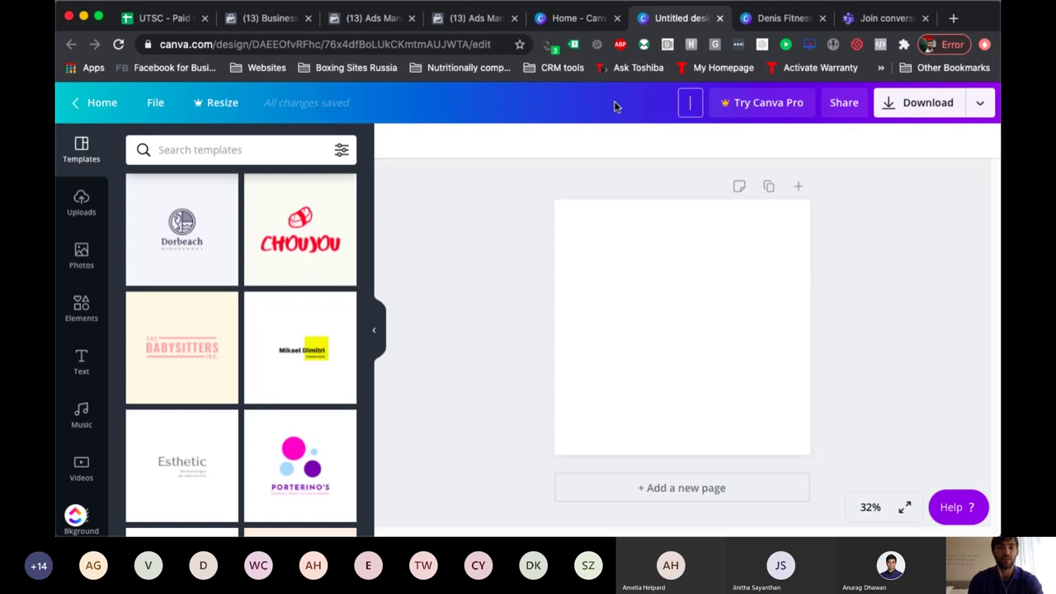
pyautogui.write('Stat')
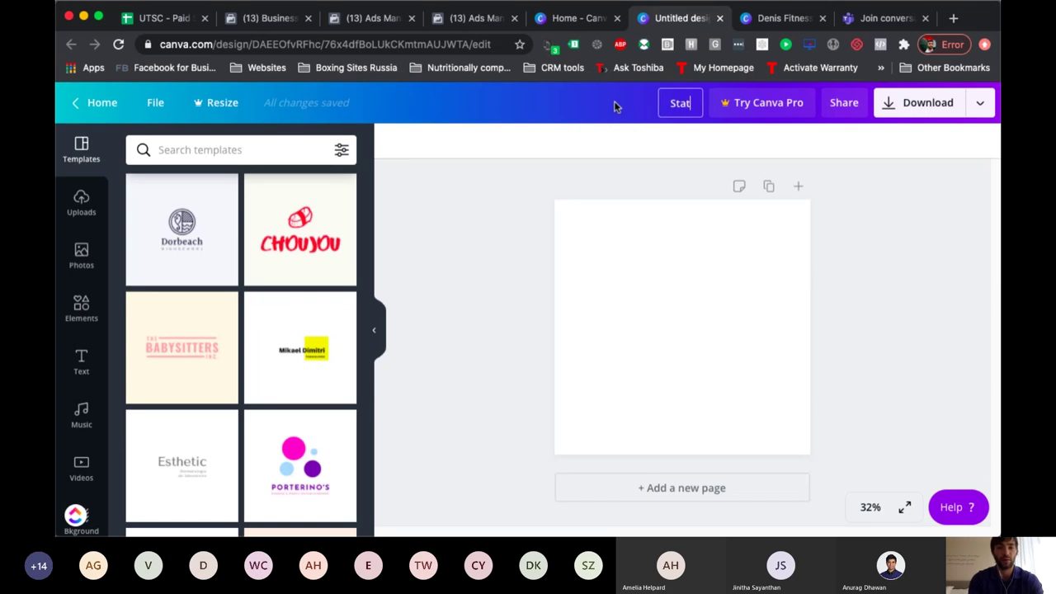
pyautogui.write('ic Ads - Dem')
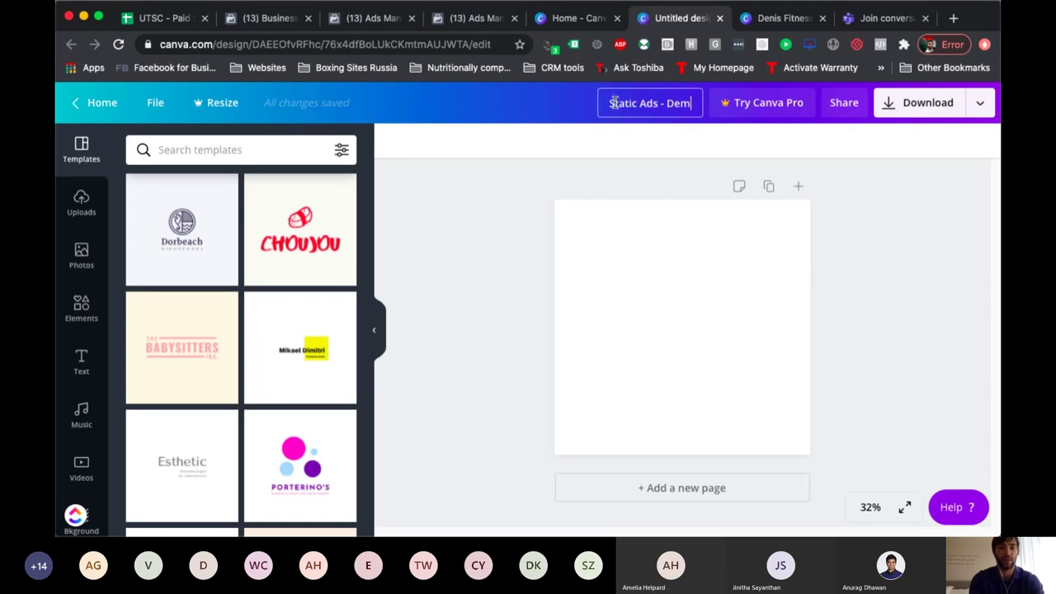
pyautogui.write('o- 1x1')
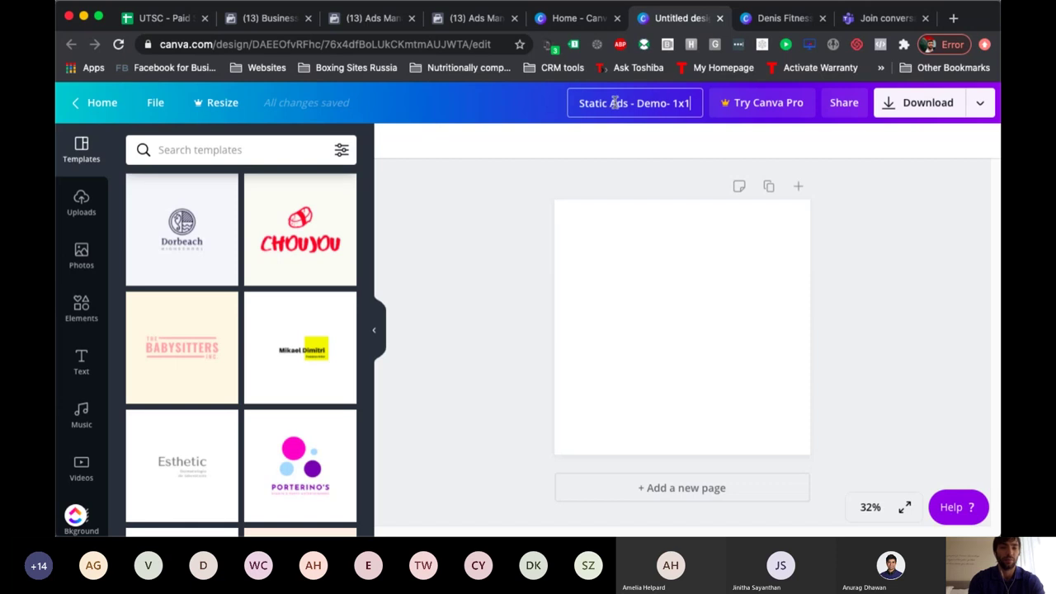
pyautogui.click(494, 238)
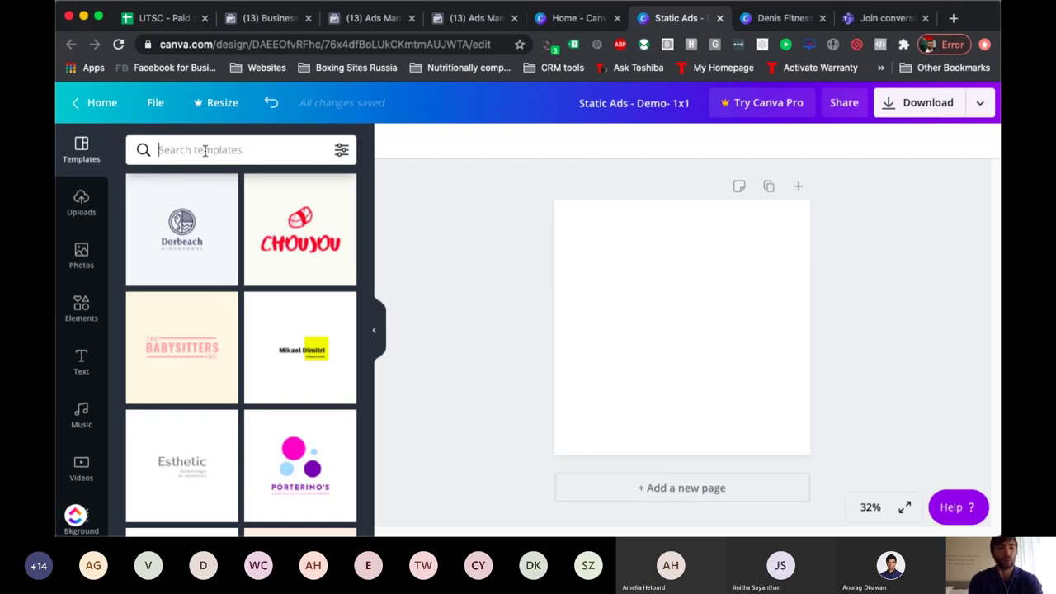
# - Search the templates for "Facebook Ad" and apply the "The Boost Phone" template to the blank page
pyautogui.write('fa')
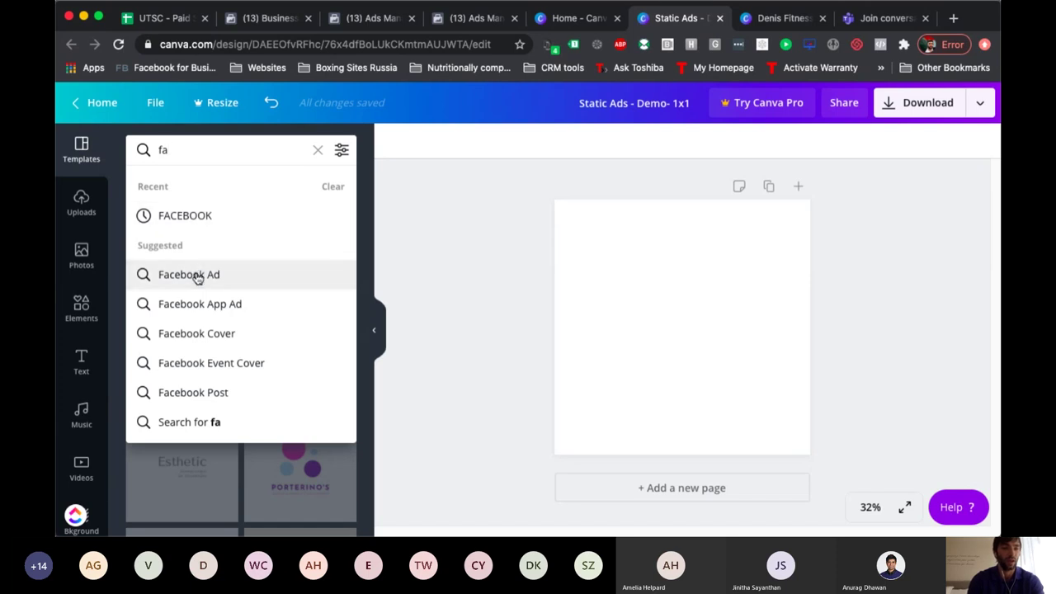
pyautogui.click(194, 275)
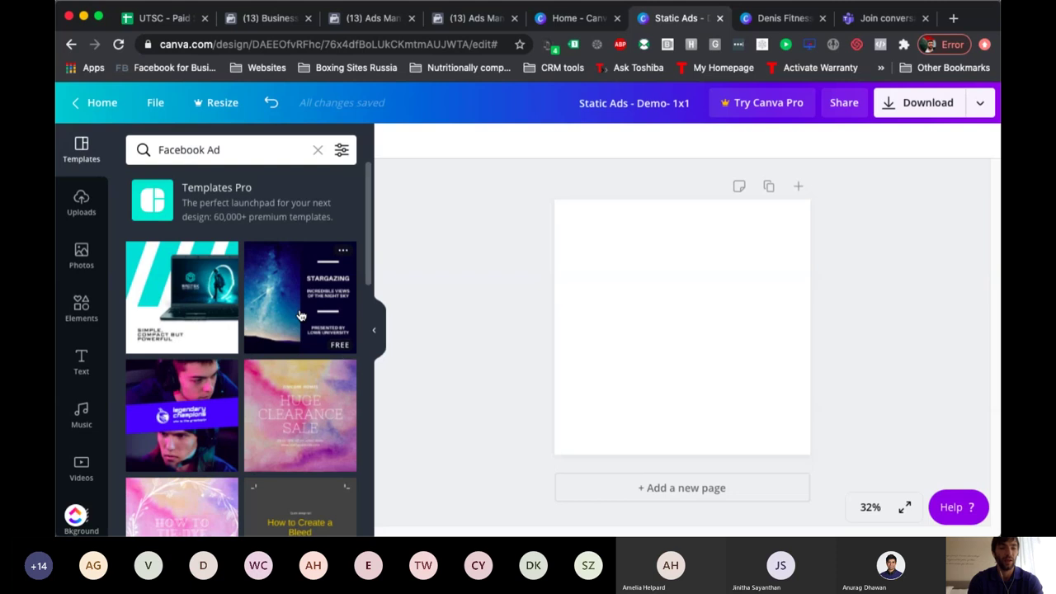
pyautogui.scroll(-4, 254, 421)
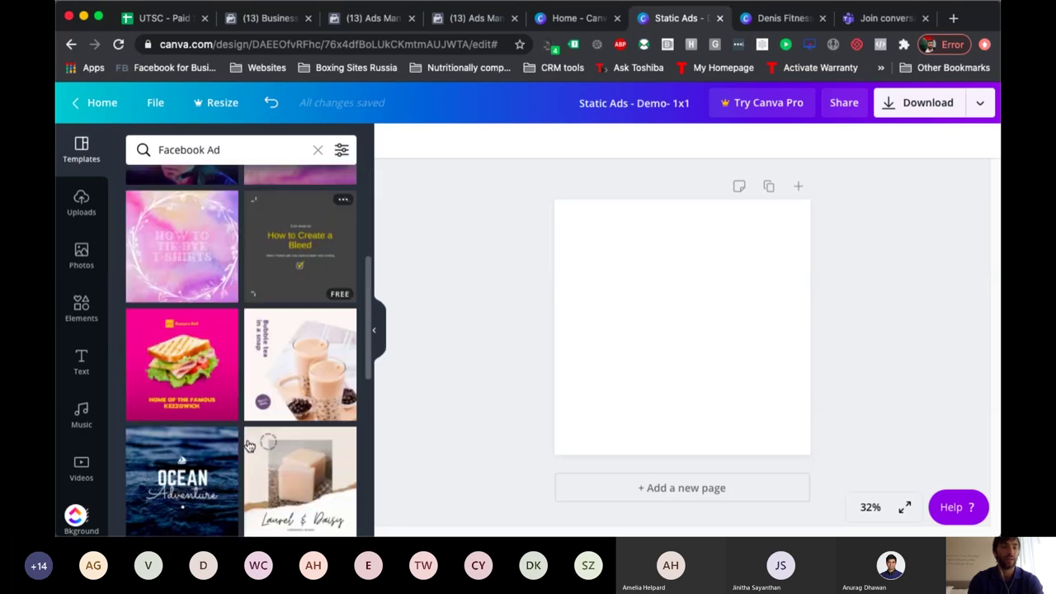
pyautogui.scroll(-3, 249, 445)
pyautogui.scroll(2, 283, 286)
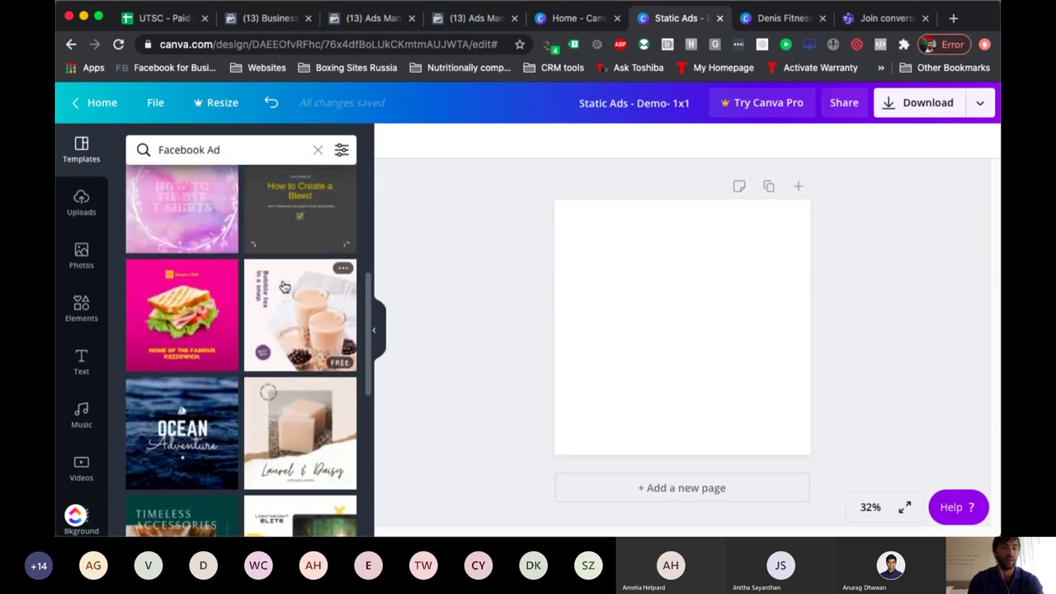
pyautogui.scroll(-7, 284, 287)
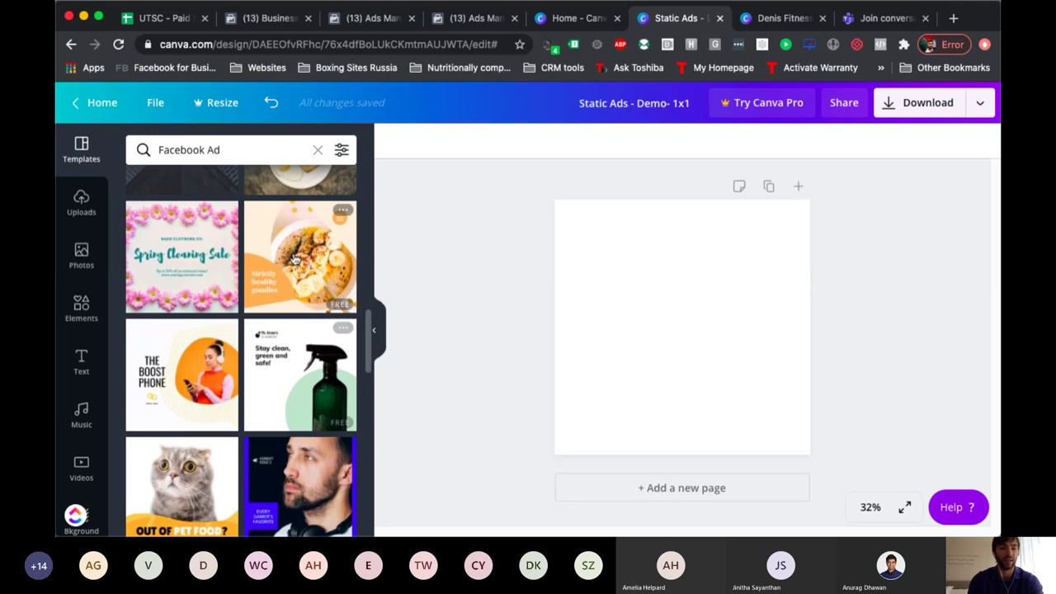
pyautogui.scroll(1, 294, 260)
pyautogui.scroll(-2, 264, 330)
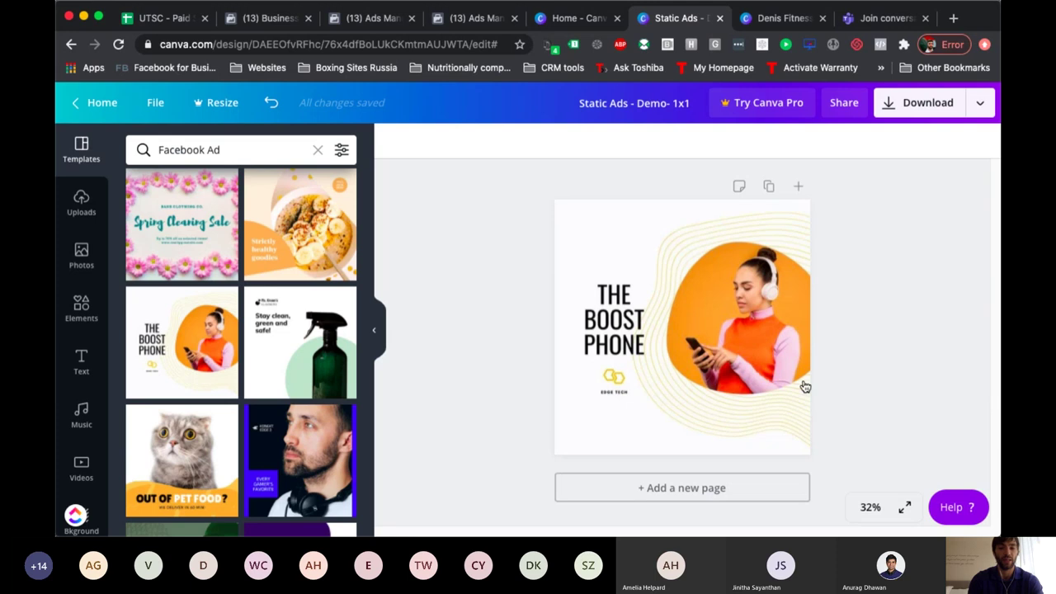
# - Move the Edge Tech logo from below the headline to the lower-left corner of the ad
pyautogui.click(586, 436)
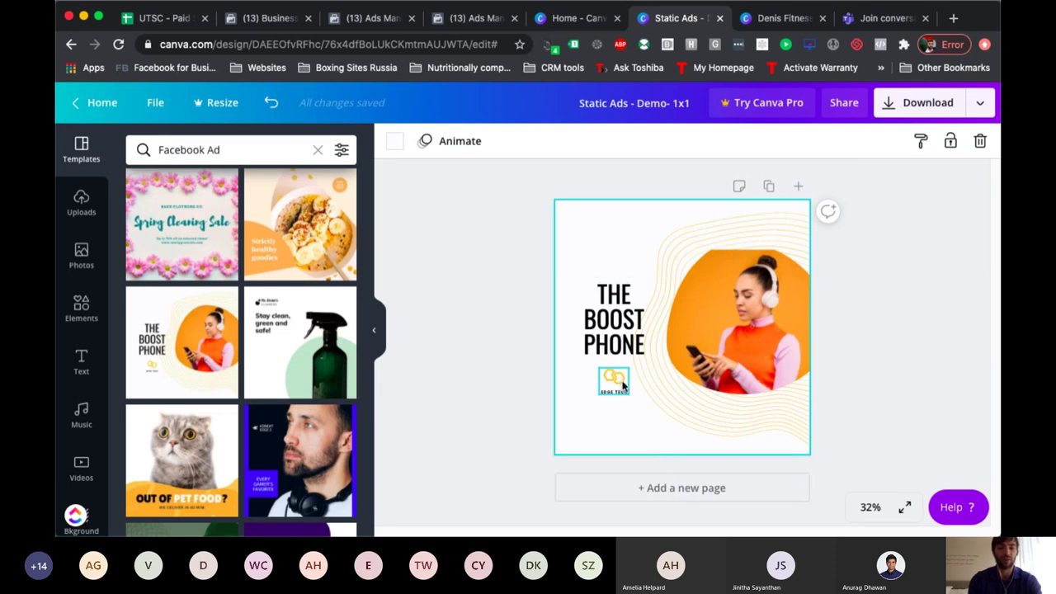
pyautogui.moveTo(614, 388); pyautogui.dragTo(584, 429)
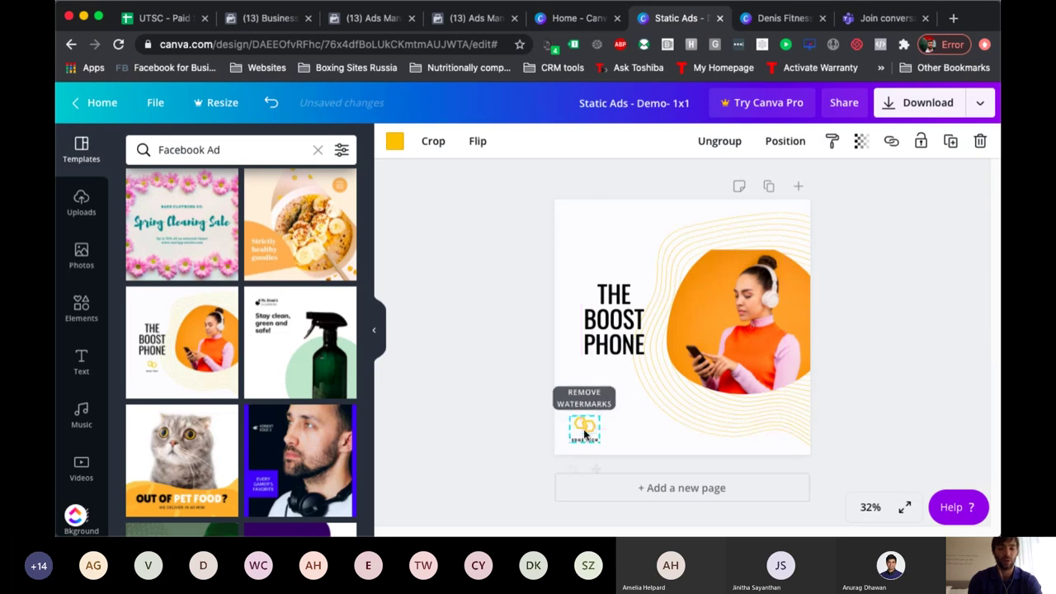
pyautogui.click(482, 355)
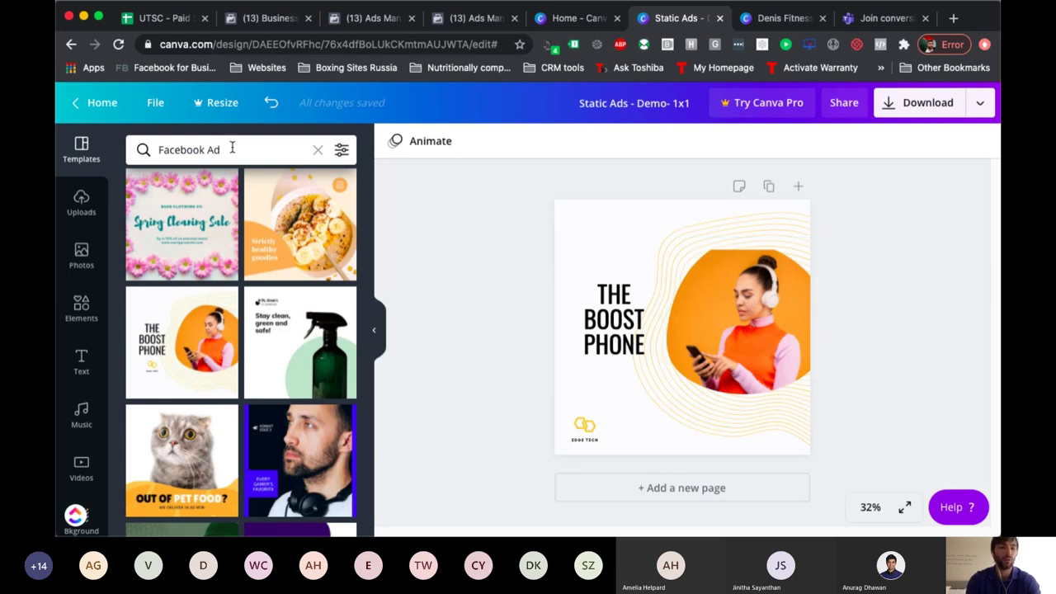
# - Search the photos for "workout" and place the dark gym photo of the man exercising on a mat into the rounded image frame
pyautogui.click(82, 258)
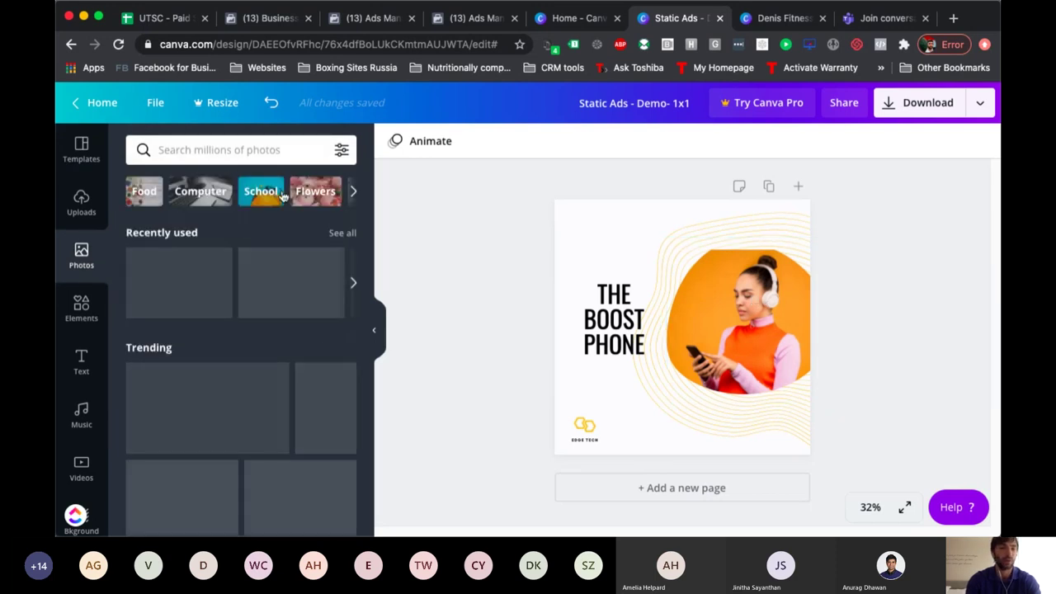
pyautogui.click(212, 148)
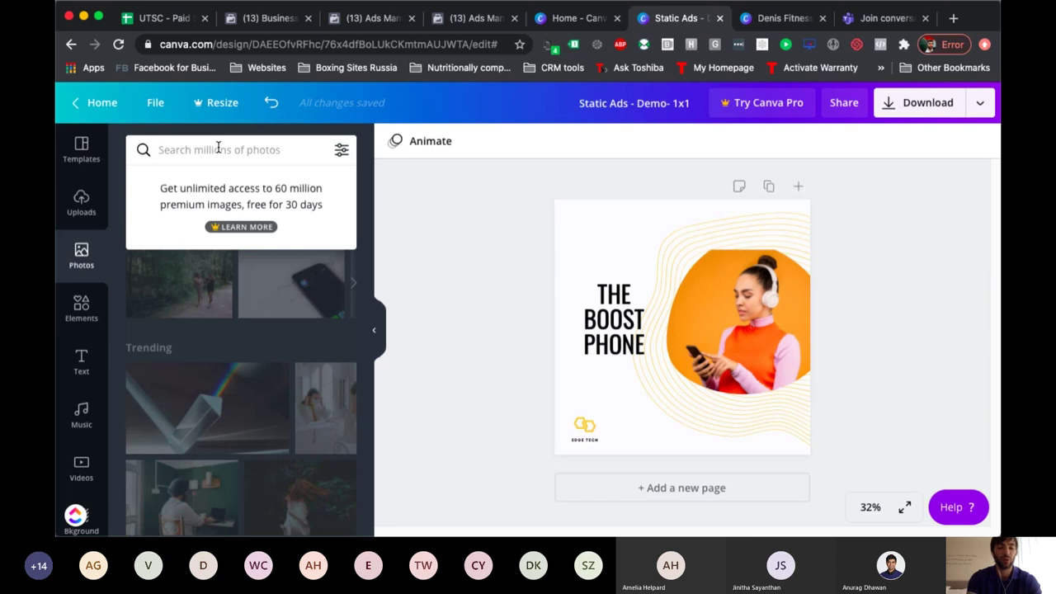
pyautogui.write('s')
pyautogui.press('BackSpace')
pyautogui.write('workout')
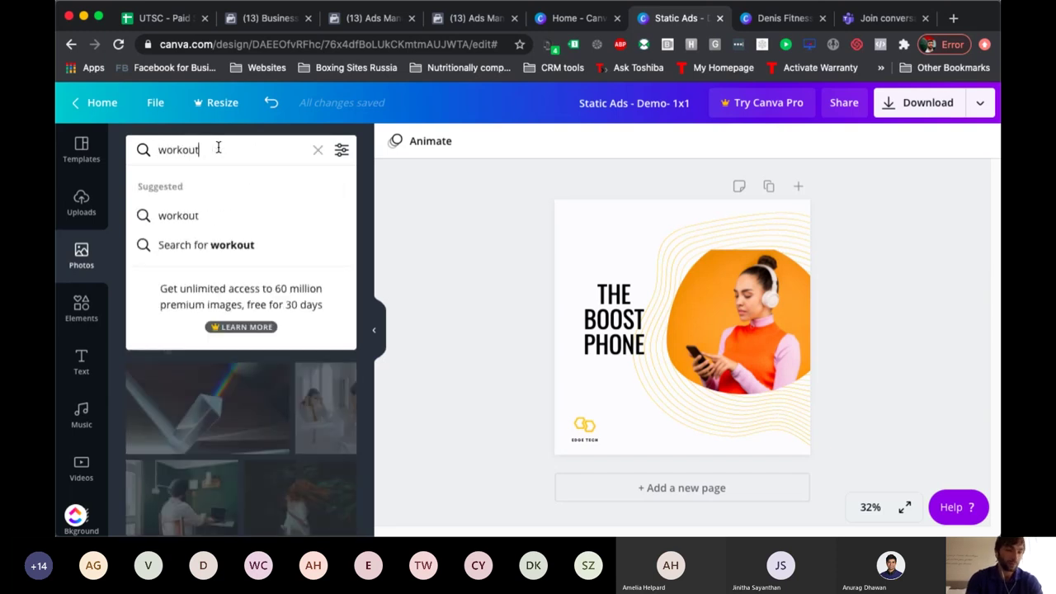
pyautogui.press('Return')
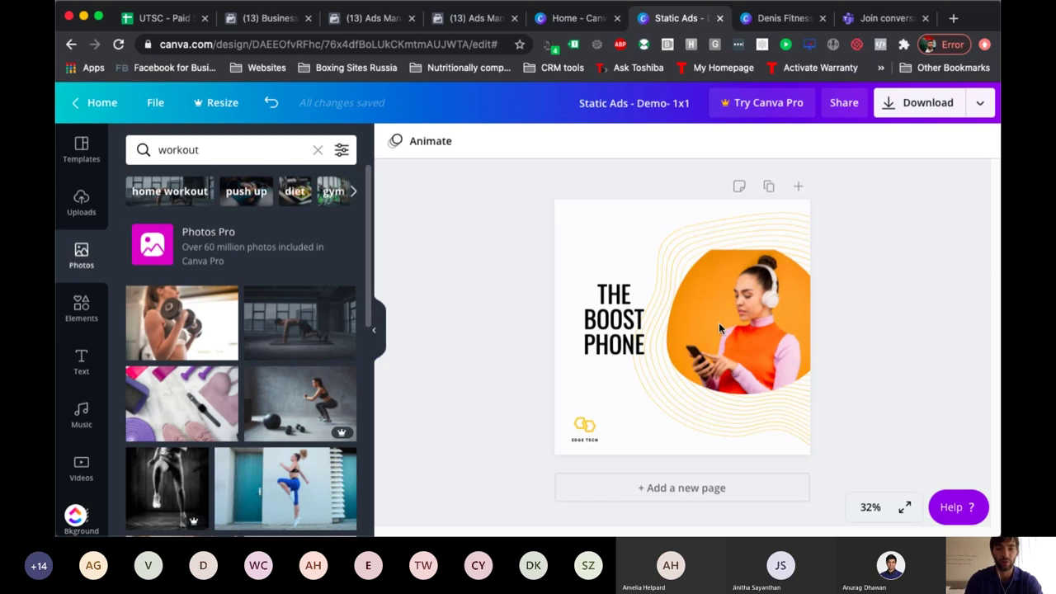
pyautogui.moveTo(720, 327); pyautogui.dragTo(730, 328)
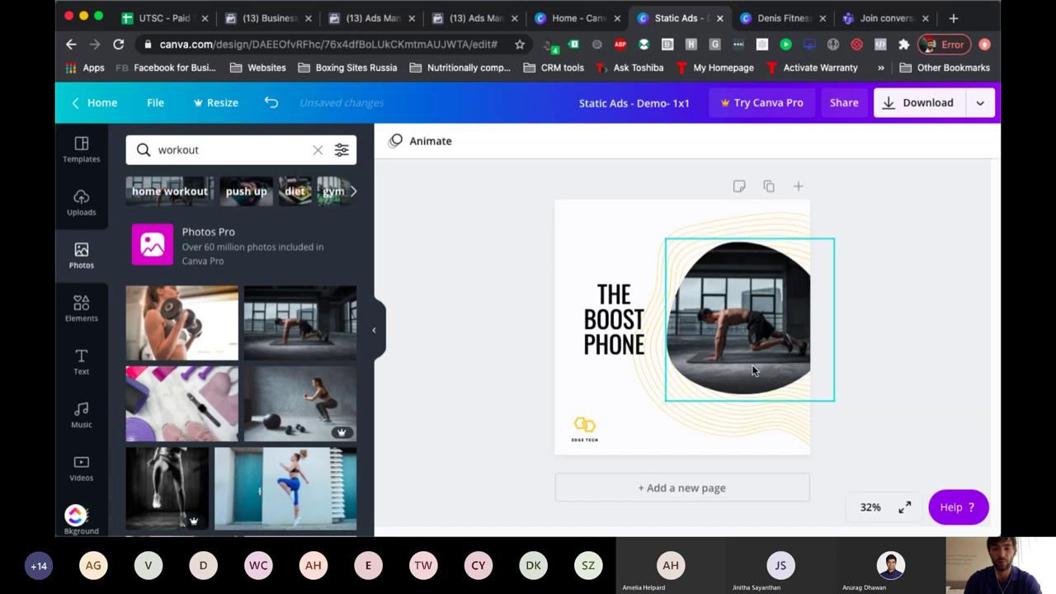
# - Replace the headline "THE BOOST PHONE" with "OVER 100+ WORKOUTS"
pyautogui.doubleClick(618, 310)
pyautogui.moveTo(606, 294); pyautogui.dragTo(648, 345)
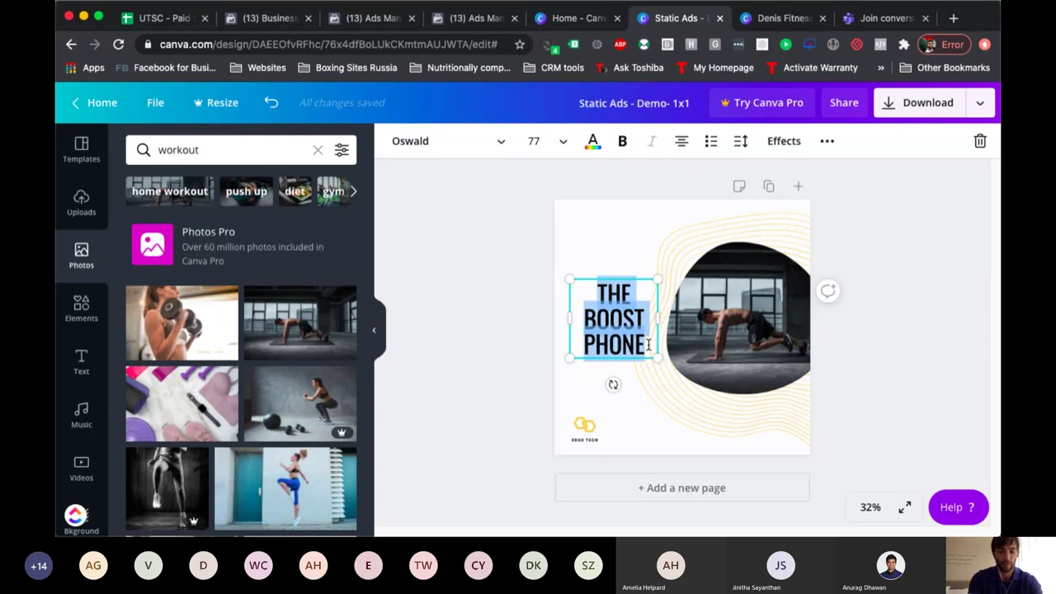
pyautogui.write('OVER 100')
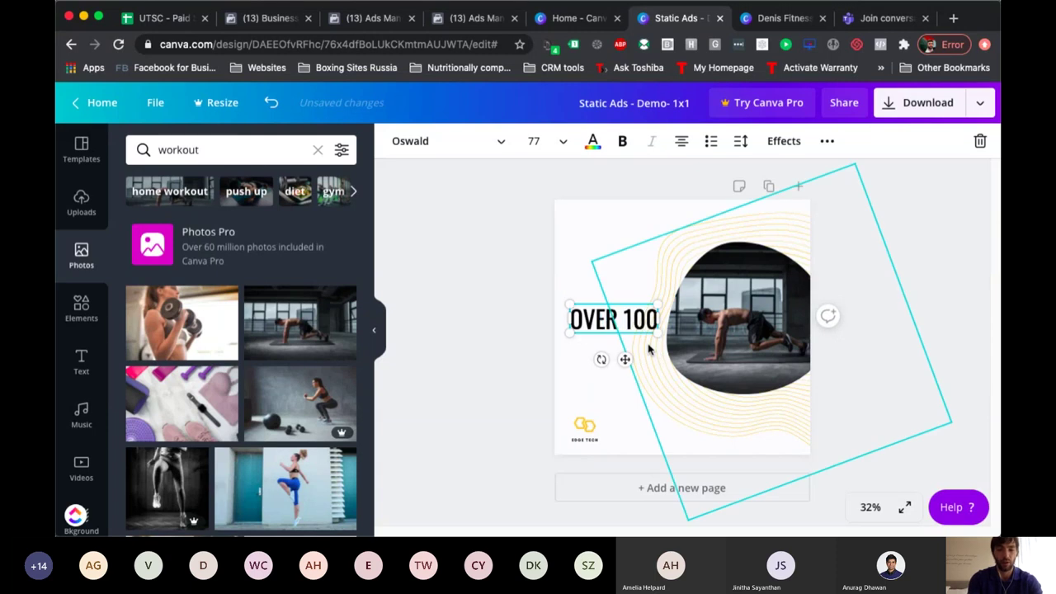
pyautogui.write('+')
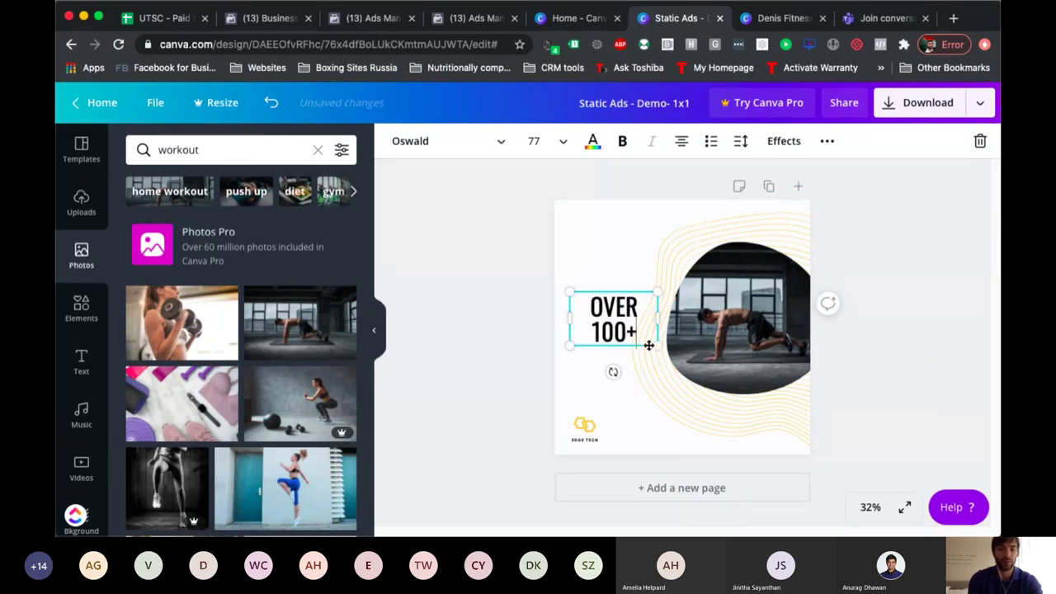
pyautogui.press('Return')
pyautogui.write('WORKOUTS')
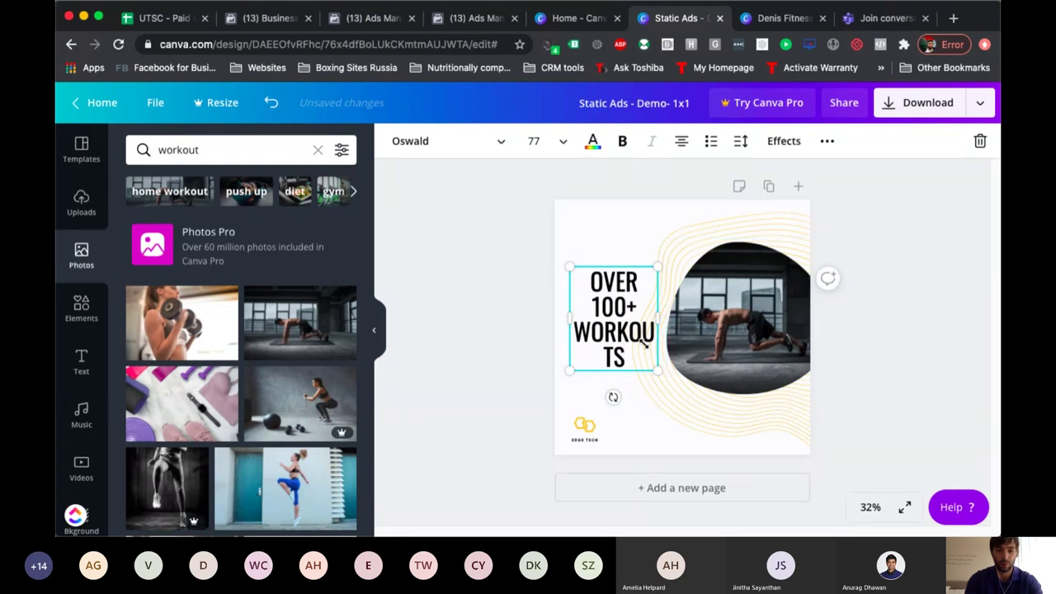
# - Resize the headline to about size 49.8 so it fits on two lines, and set its line height to 1.44
pyautogui.moveTo(658, 318)
pyautogui.mouseDown()
pyautogui.moveTo(623, 300)
pyautogui.moveTo(669, 300)
pyautogui.mouseUp()
pyautogui.click(507, 271)
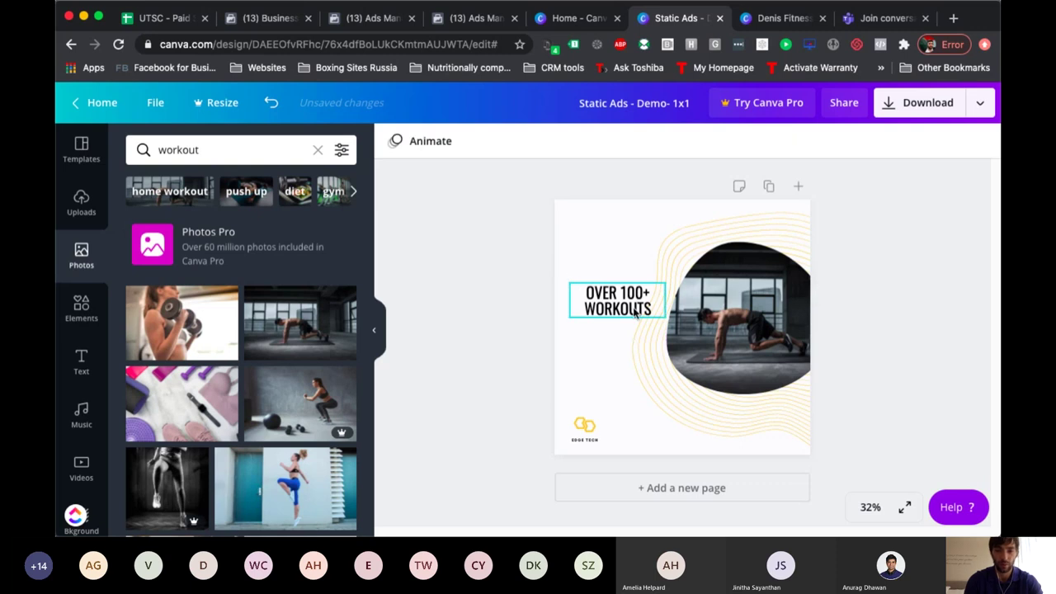
pyautogui.click(636, 312)
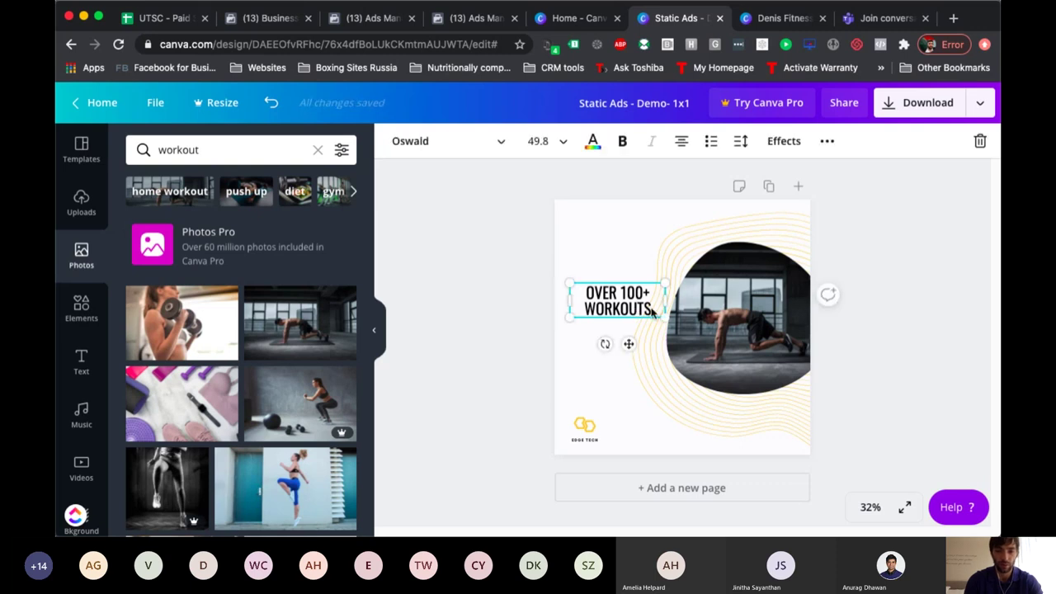
pyautogui.click(741, 141)
pyautogui.moveTo(849, 215); pyautogui.dragTo(860, 215)
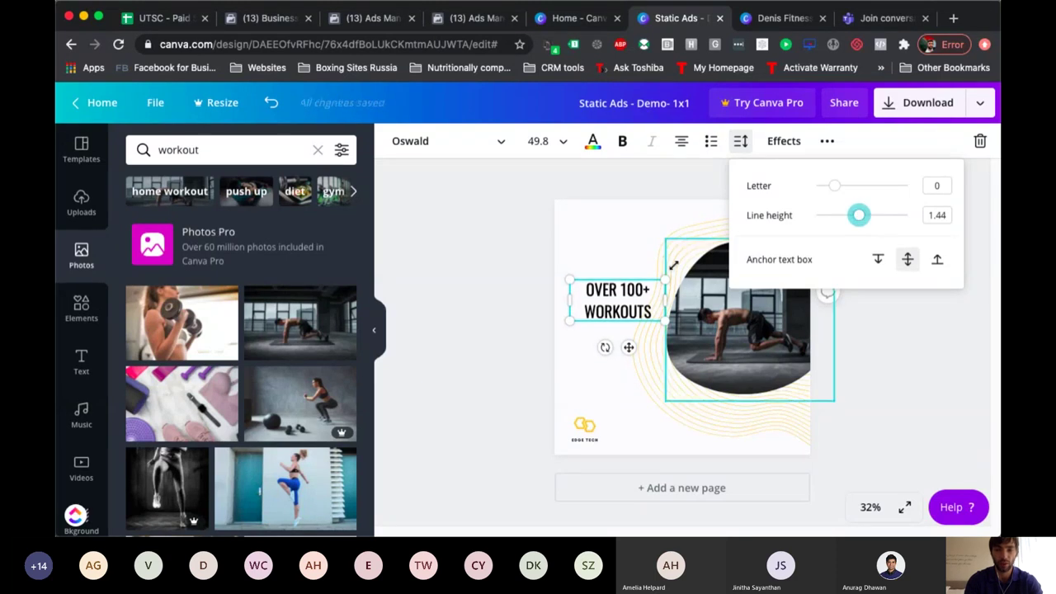
# - Recolor the wavy line graphic around the photo with the red from the GOAT Hoops palette
pyautogui.click(694, 231)
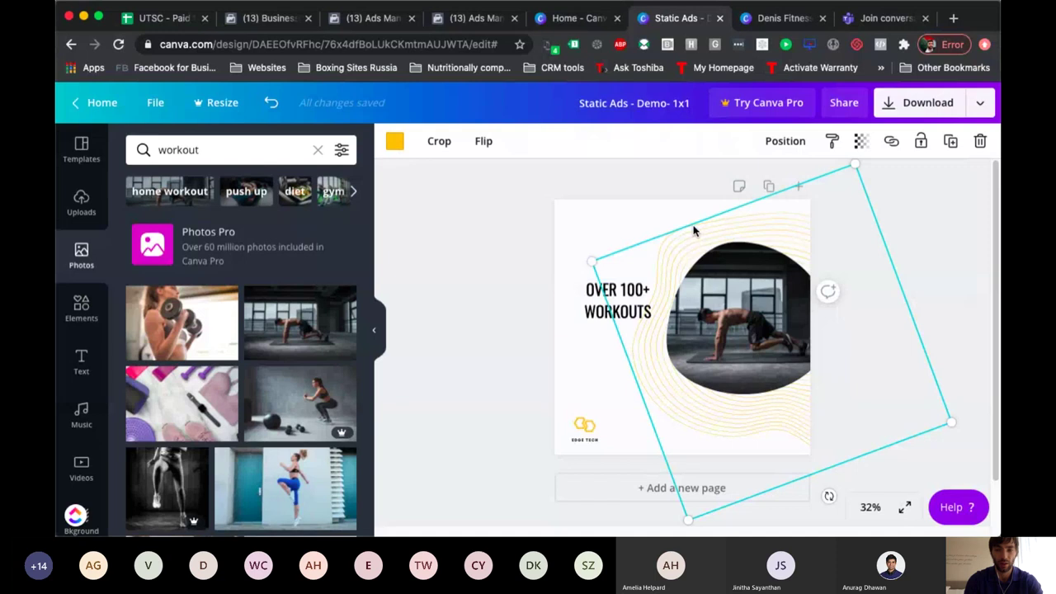
pyautogui.click(395, 141)
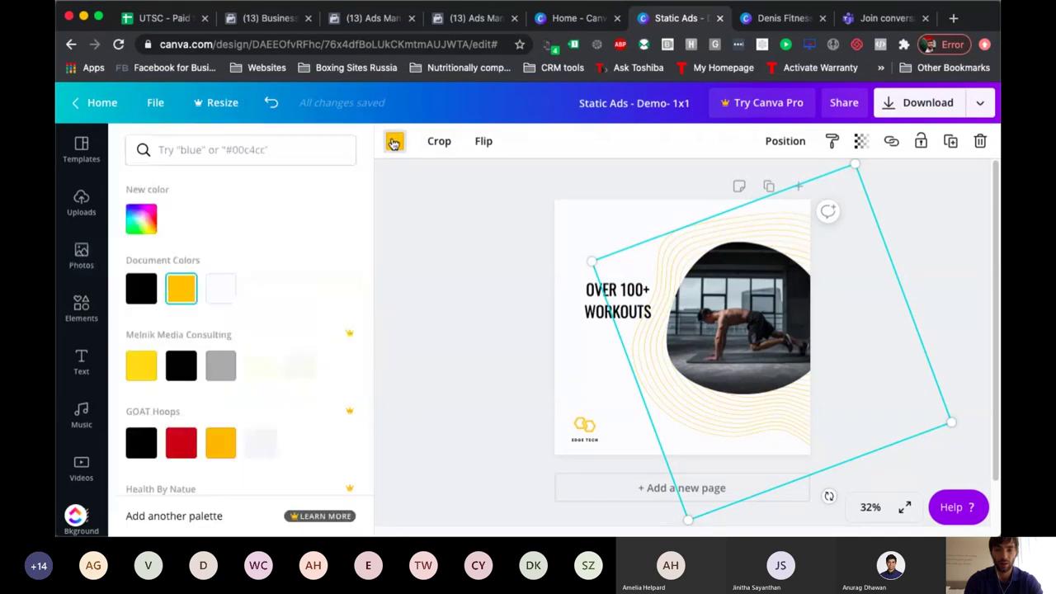
pyautogui.click(182, 444)
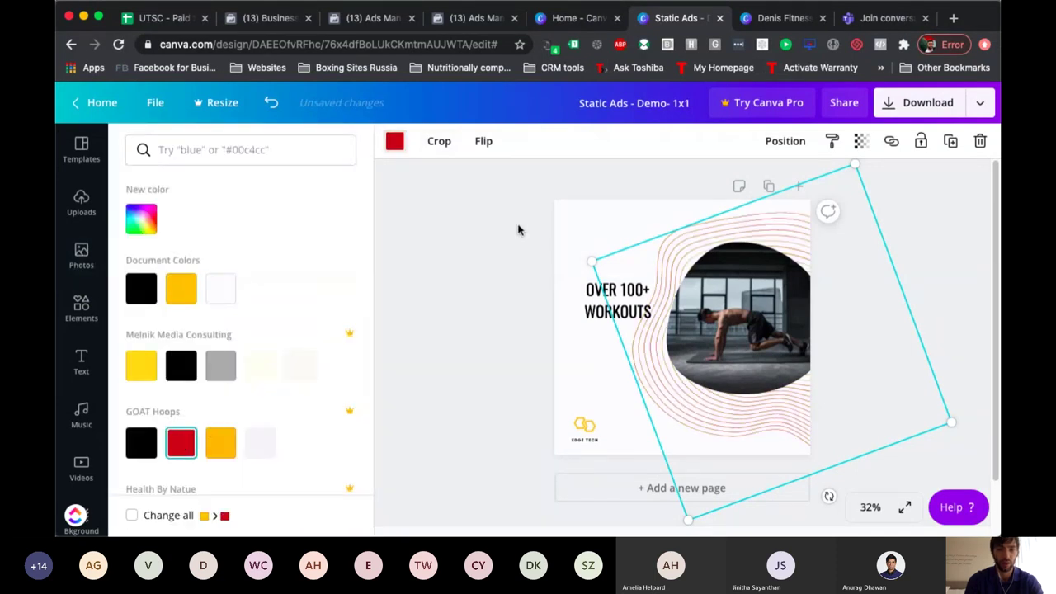
pyautogui.press('Escape')
# - Add a square shape and flatten it into a band behind the headline, extending past the ad's left edge
pyautogui.click(81, 307)
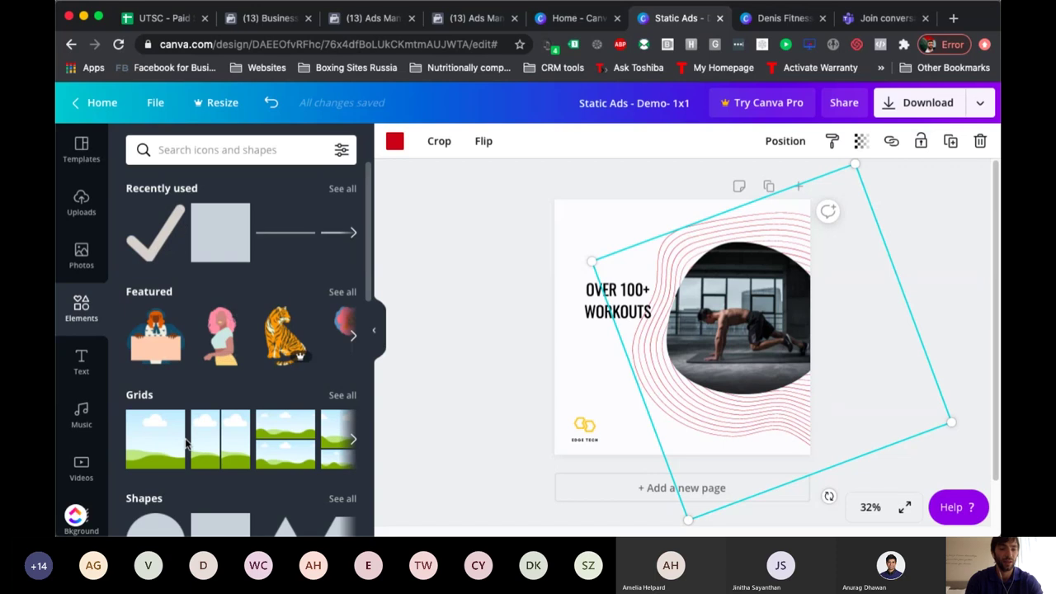
pyautogui.scroll(-4, 231, 363)
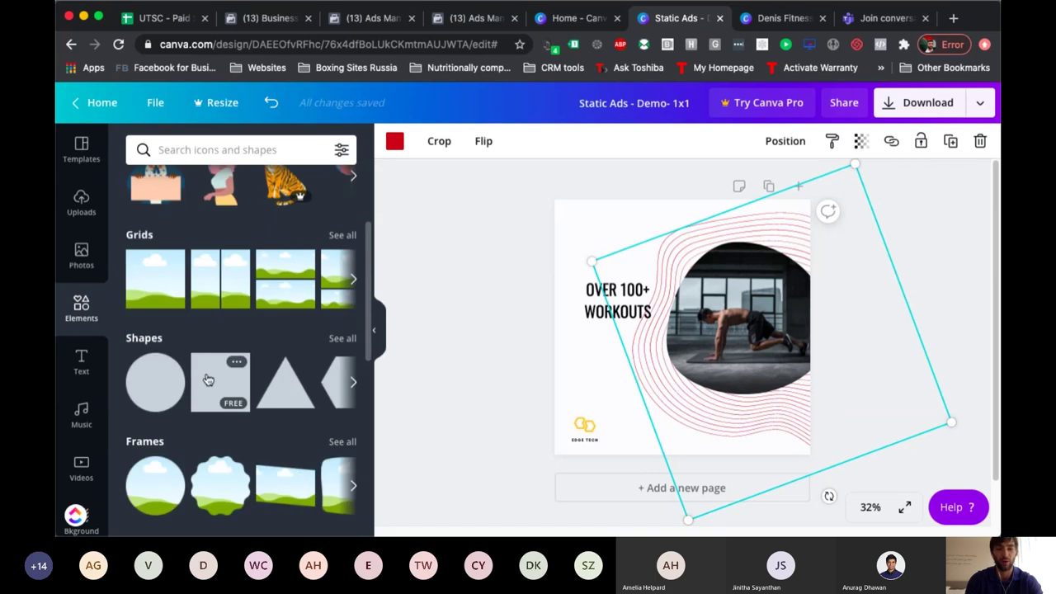
pyautogui.click(208, 380)
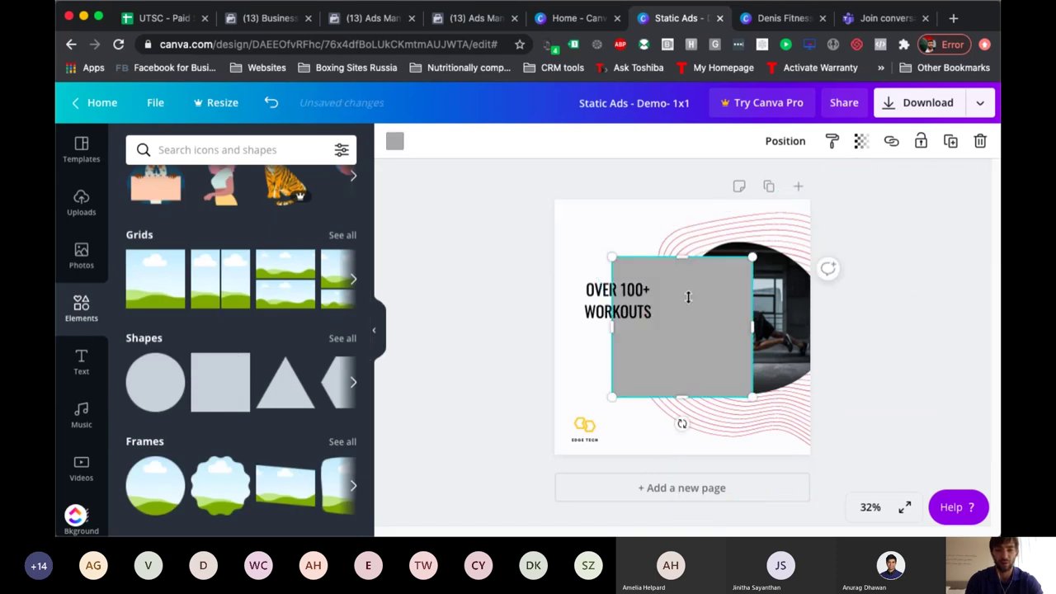
pyautogui.moveTo(682, 397); pyautogui.dragTo(652, 325)
pyautogui.moveTo(562, 296); pyautogui.dragTo(559, 298)
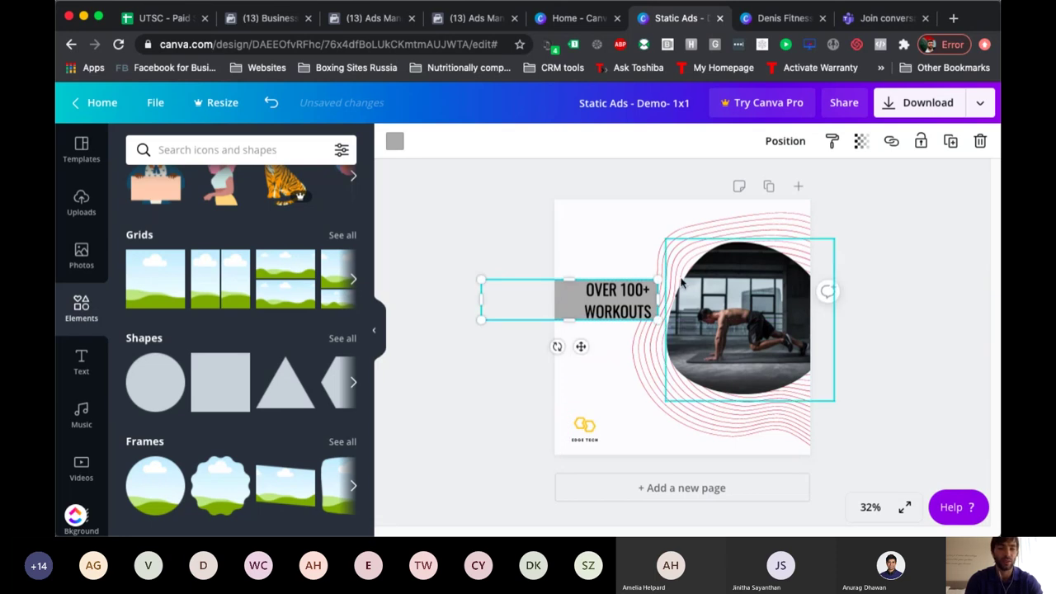
# - Shift the headline slightly left so it sits centered on the visible part of the band
pyautogui.click(636, 308)
pyautogui.moveTo(621, 310); pyautogui.dragTo(602, 310)
pyautogui.click(555, 288)
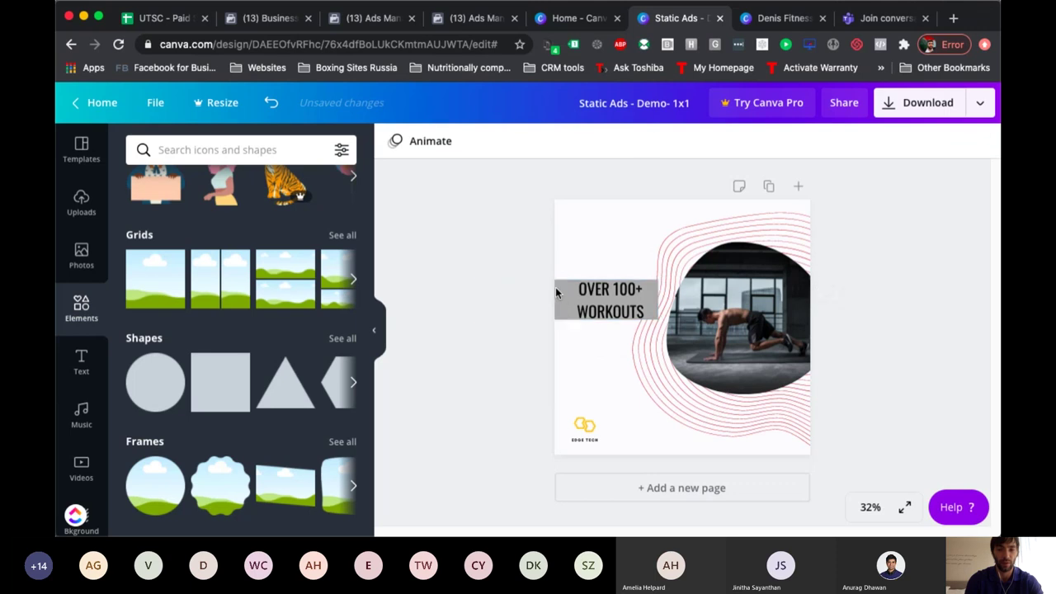
# - Fill the band behind the headline with the red document color
pyautogui.click(555, 291)
pyautogui.click(398, 149)
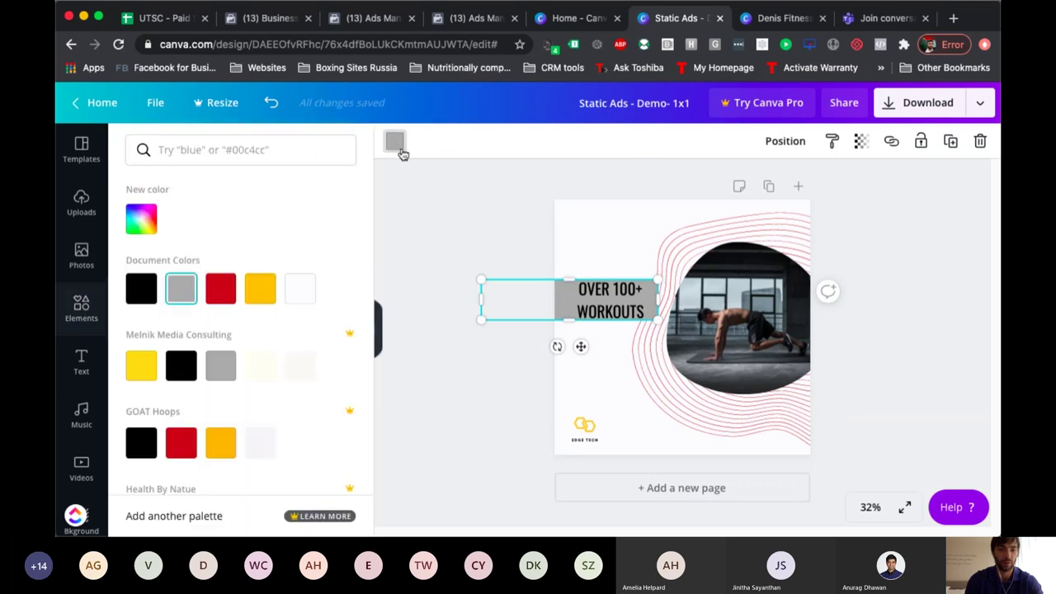
pyautogui.click(221, 288)
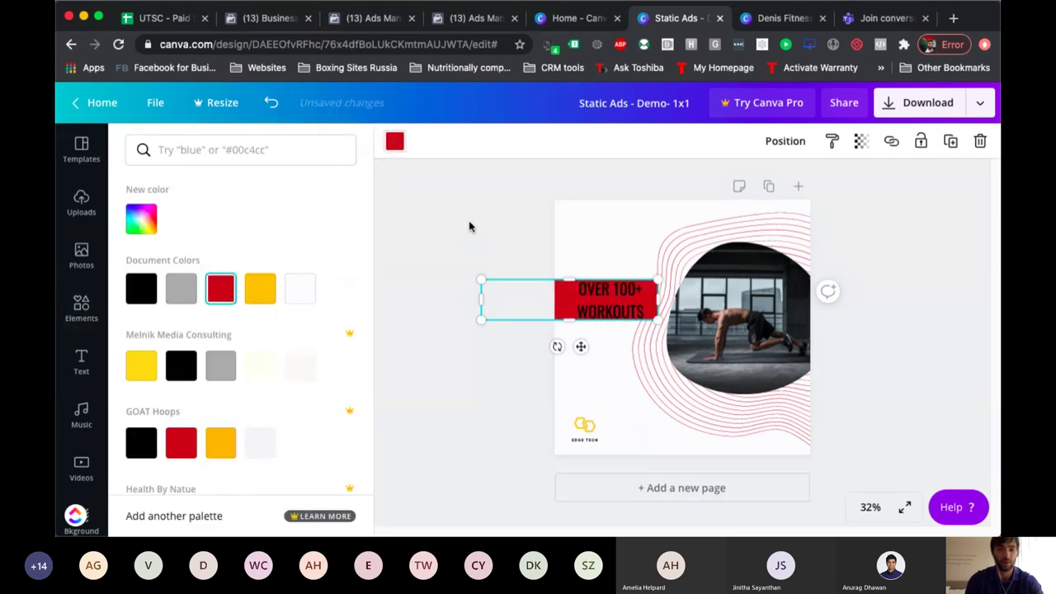
pyautogui.click(496, 236)
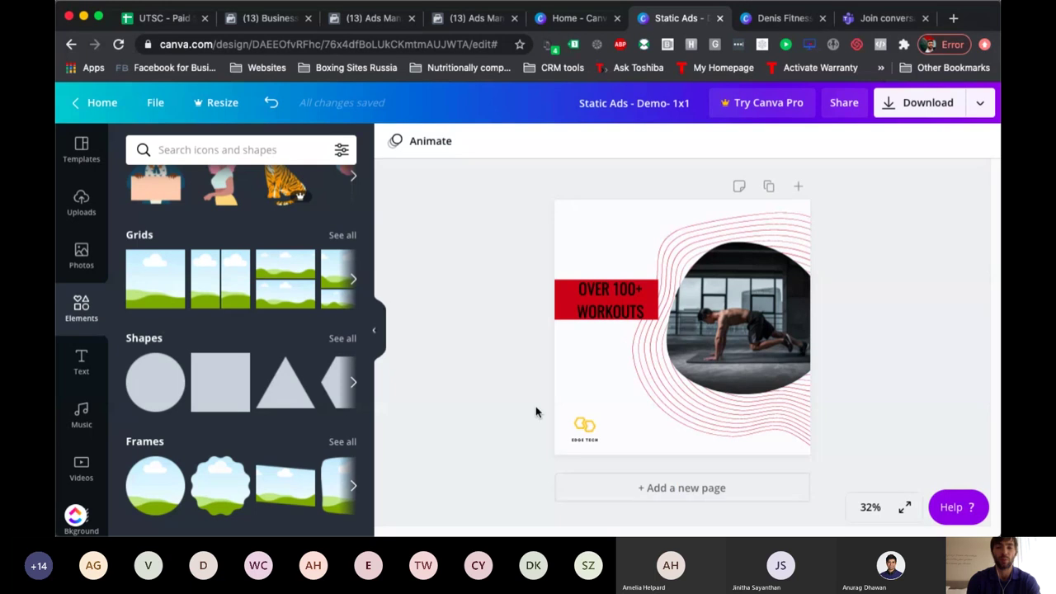
# - Try the headline at font size 89.7 and scale it back down to fit the red band
pyautogui.click(603, 302)
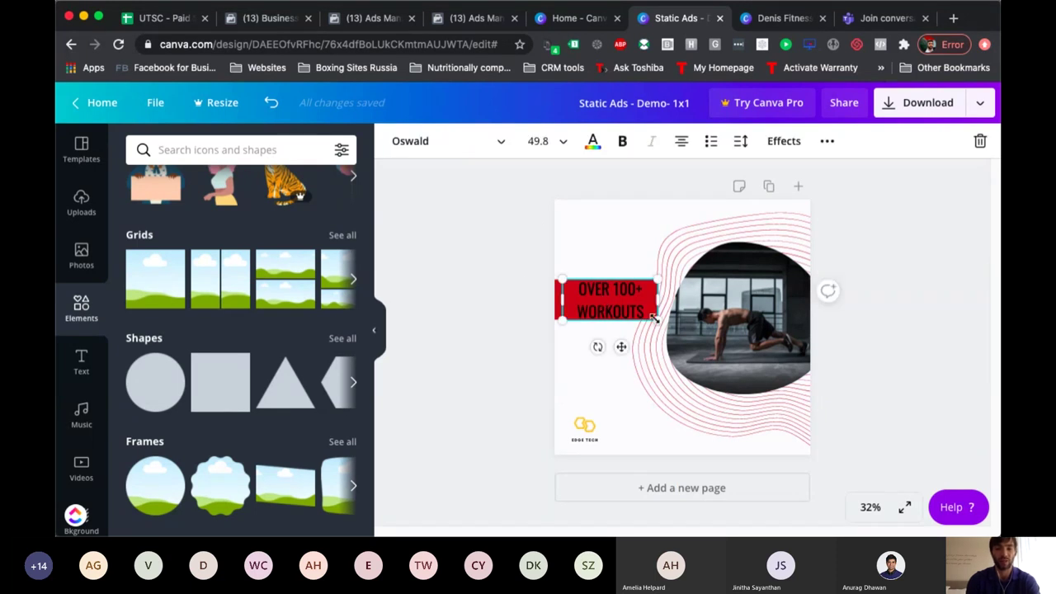
pyautogui.moveTo(657, 320); pyautogui.dragTo(734, 353)
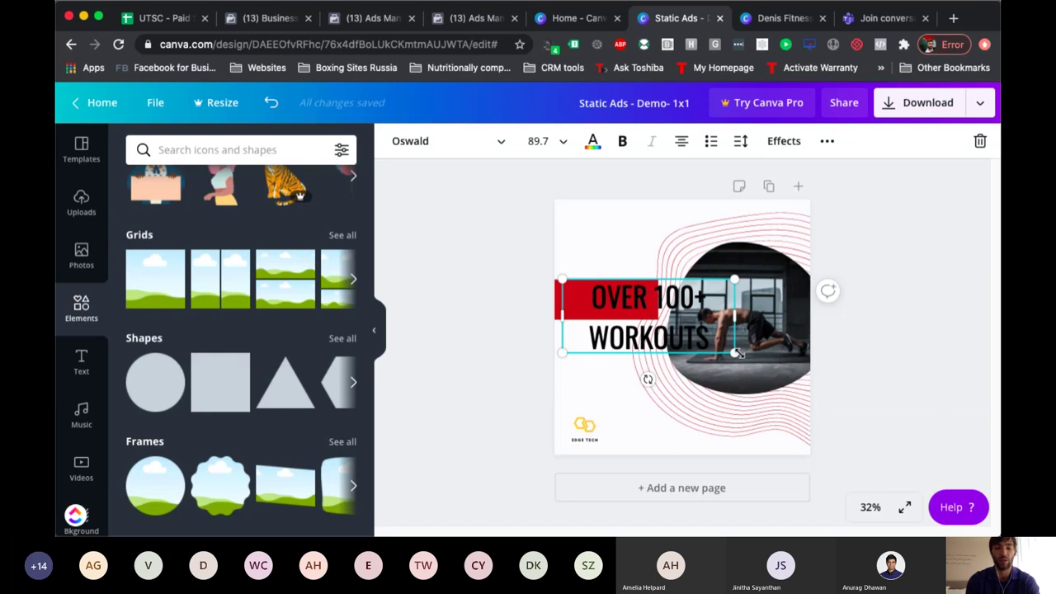
pyautogui.moveTo(737, 354); pyautogui.dragTo(665, 307)
pyautogui.click(537, 268)
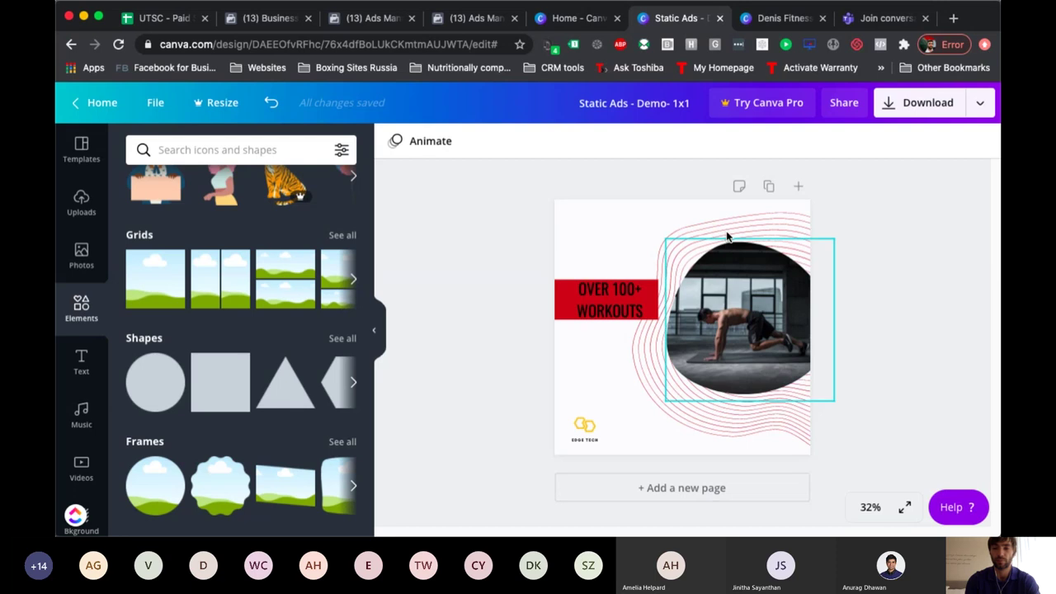
# - Duplicate the ad page as a second page and compare the two versions
pyautogui.click(768, 187)
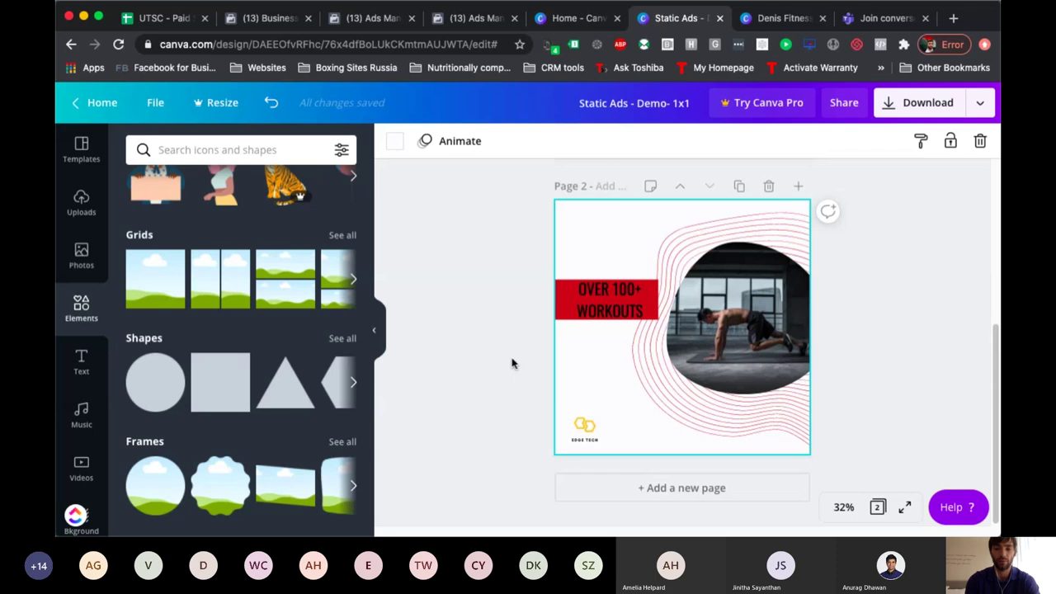
pyautogui.scroll(5, 667, 240)
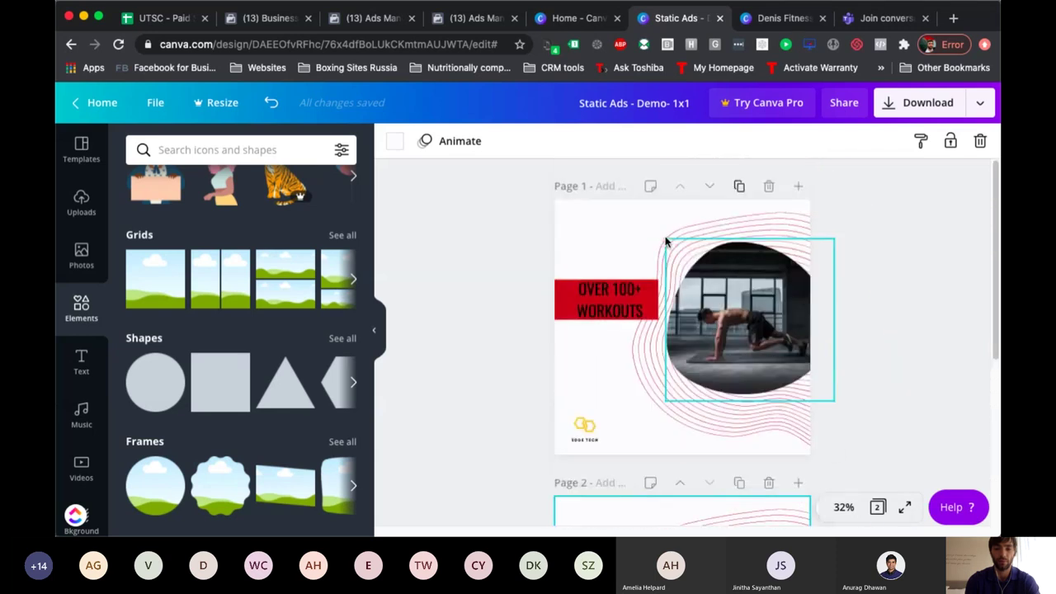
pyautogui.scroll(-5, 666, 239)
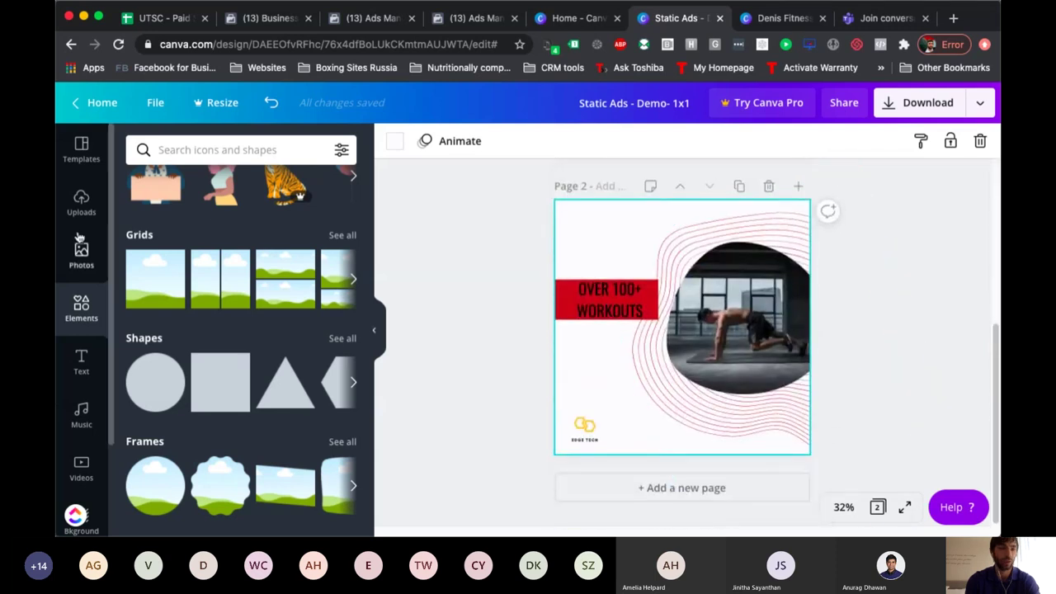
# - Replace page 2's framed photo with the free workout photo of a woman planking on a purple mat, and shift the frame slightly left
pyautogui.click(82, 256)
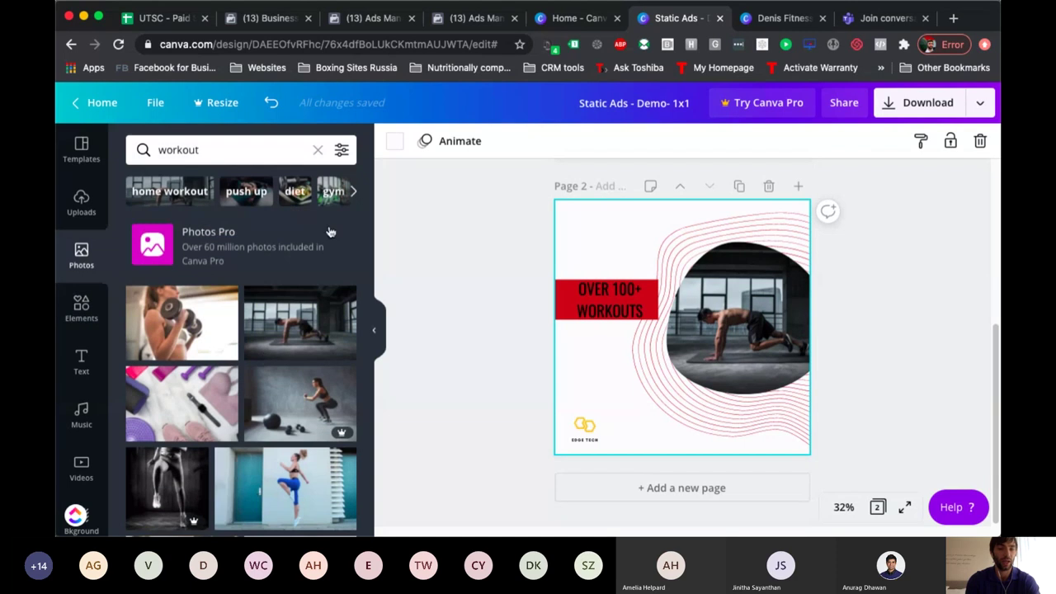
pyautogui.scroll(-5, 174, 330)
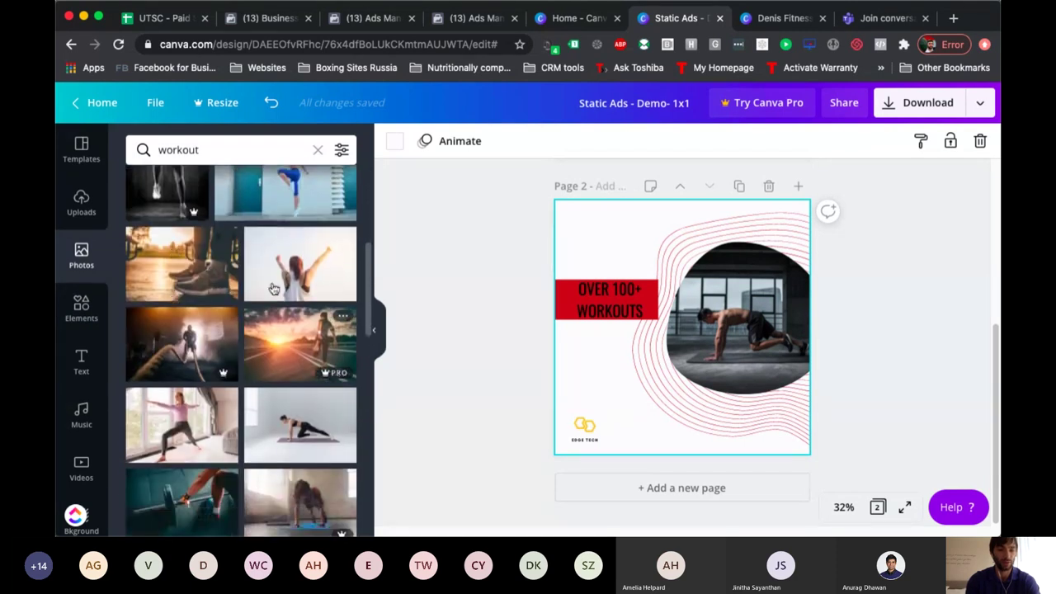
pyautogui.scroll(-2, 206, 275)
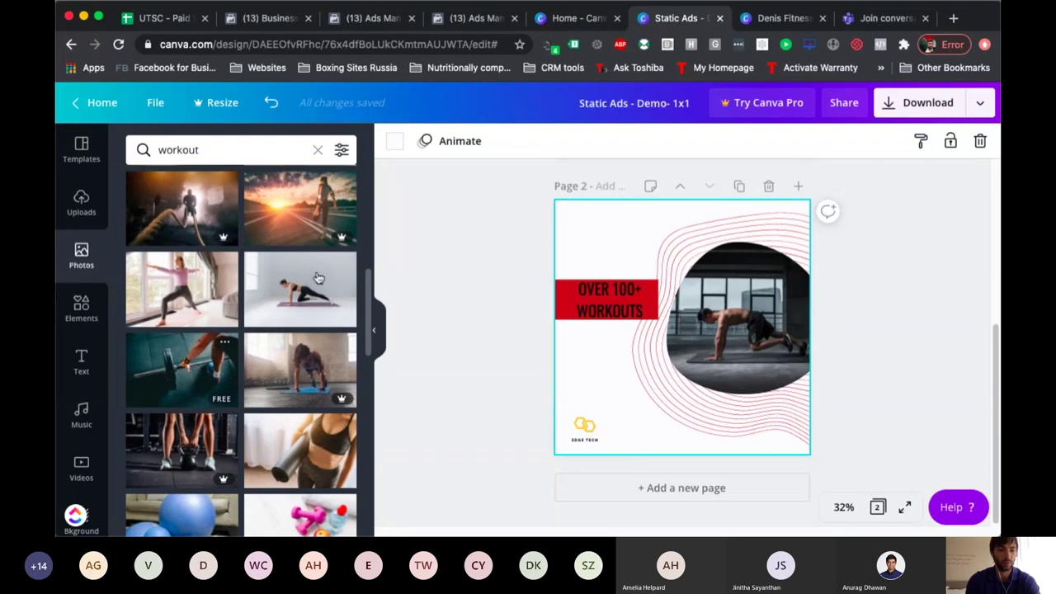
pyautogui.moveTo(318, 277); pyautogui.dragTo(739, 331)
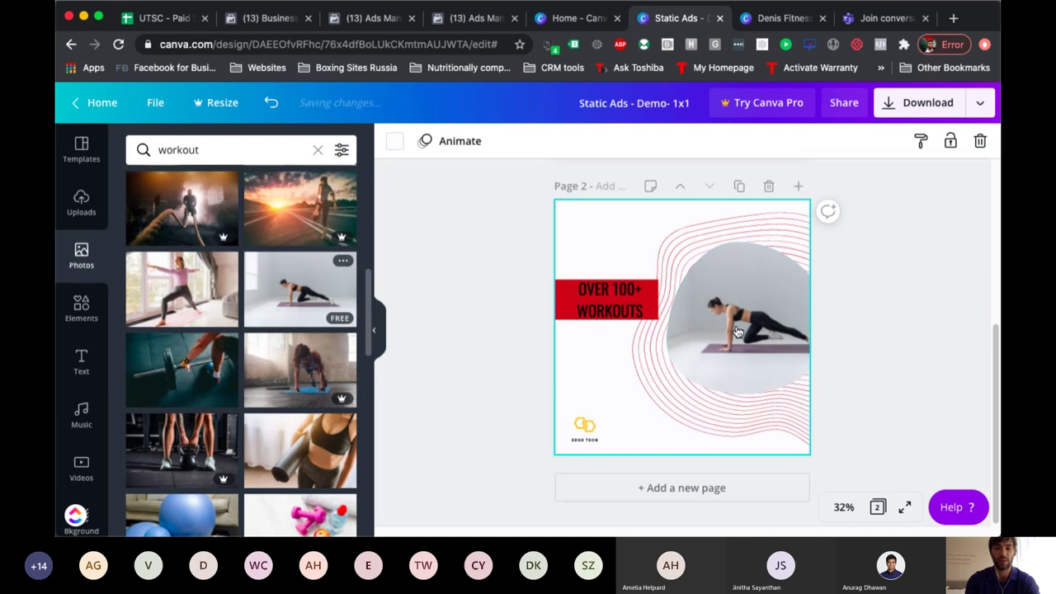
pyautogui.moveTo(731, 271); pyautogui.dragTo(726, 265)
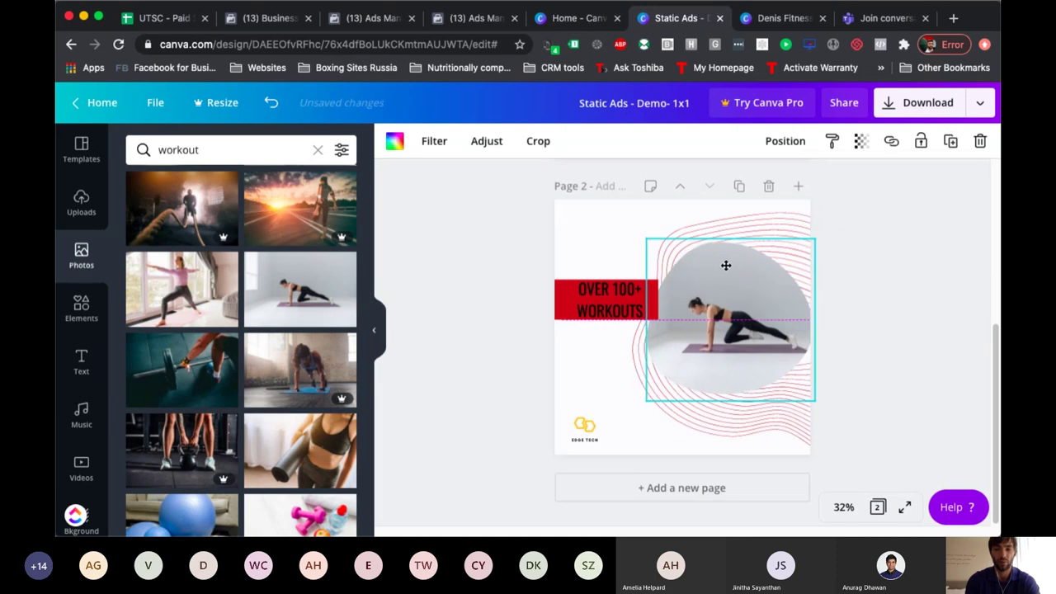
pyautogui.click(540, 266)
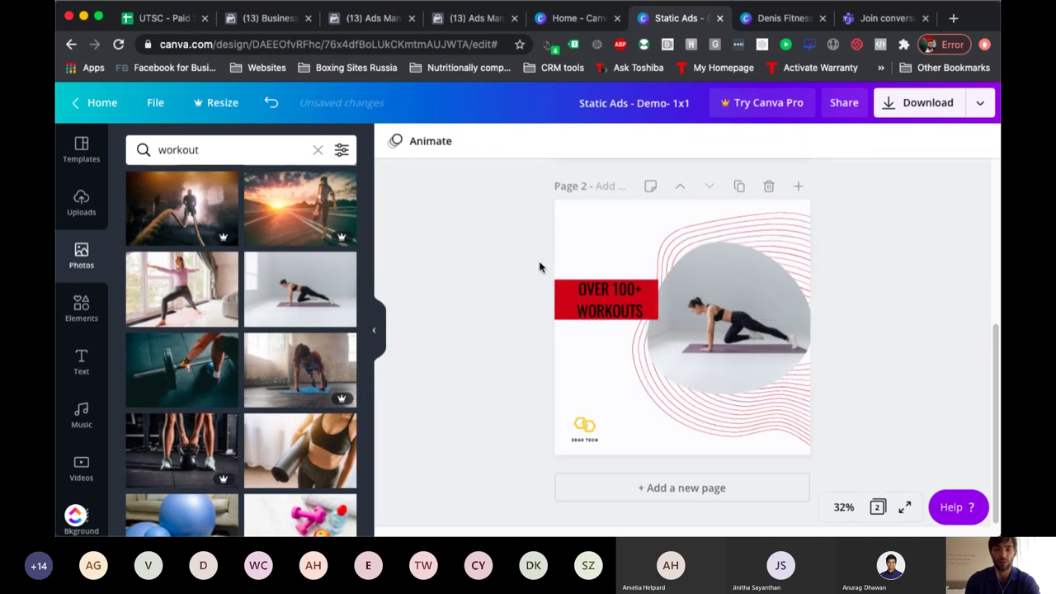
# - Change page 2's headline to "EASY-TO-FOLLOW WORKOUT ROUTINES"
pyautogui.click(582, 286)
pyautogui.click(579, 286)
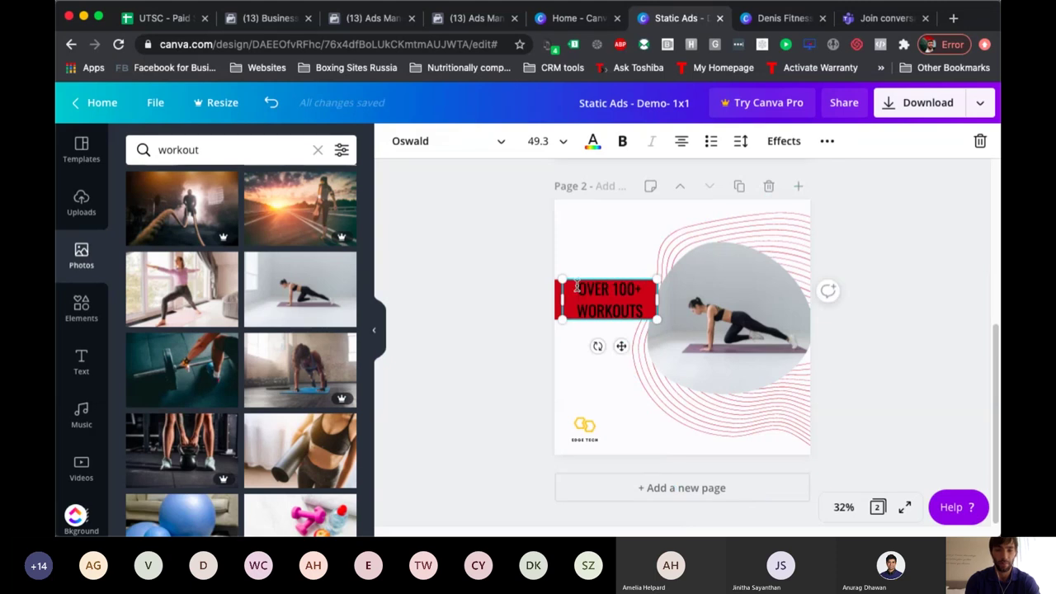
pyautogui.moveTo(577, 286); pyautogui.dragTo(646, 308)
pyautogui.write('EA')
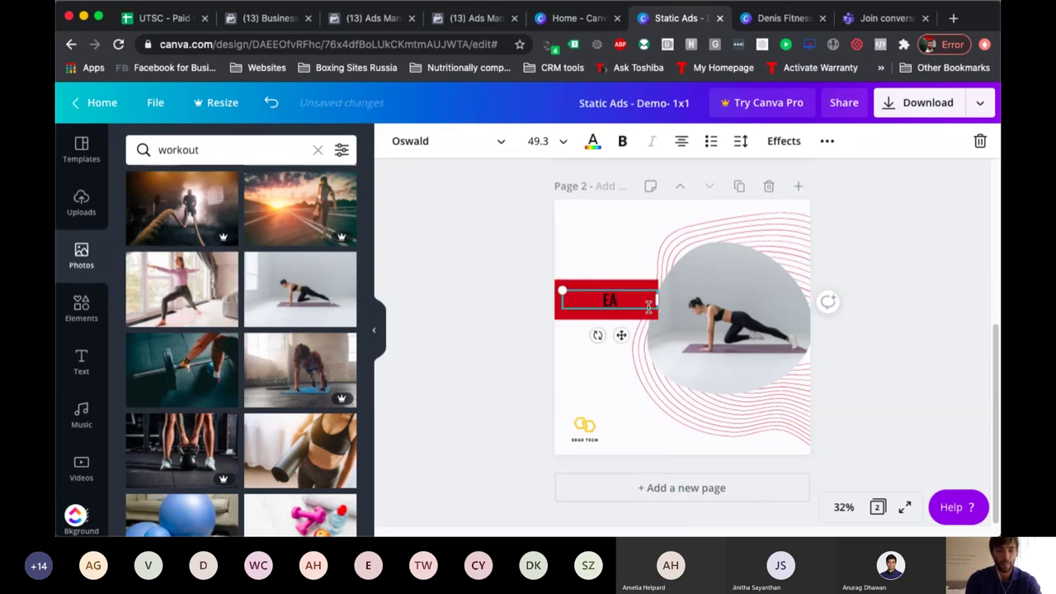
pyautogui.write('SY-TO')
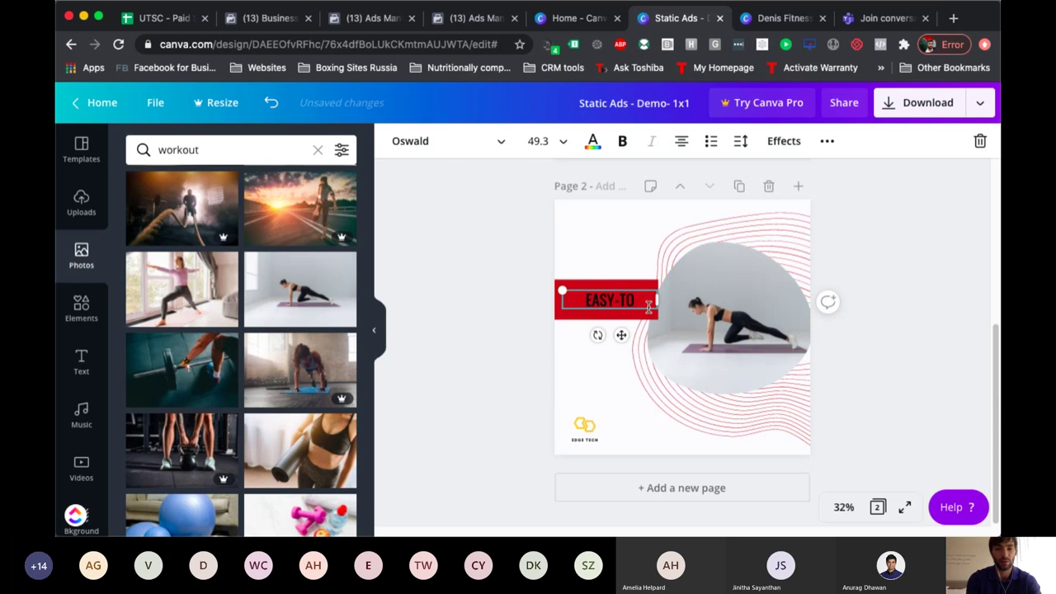
pyautogui.write('-FOLLOW')
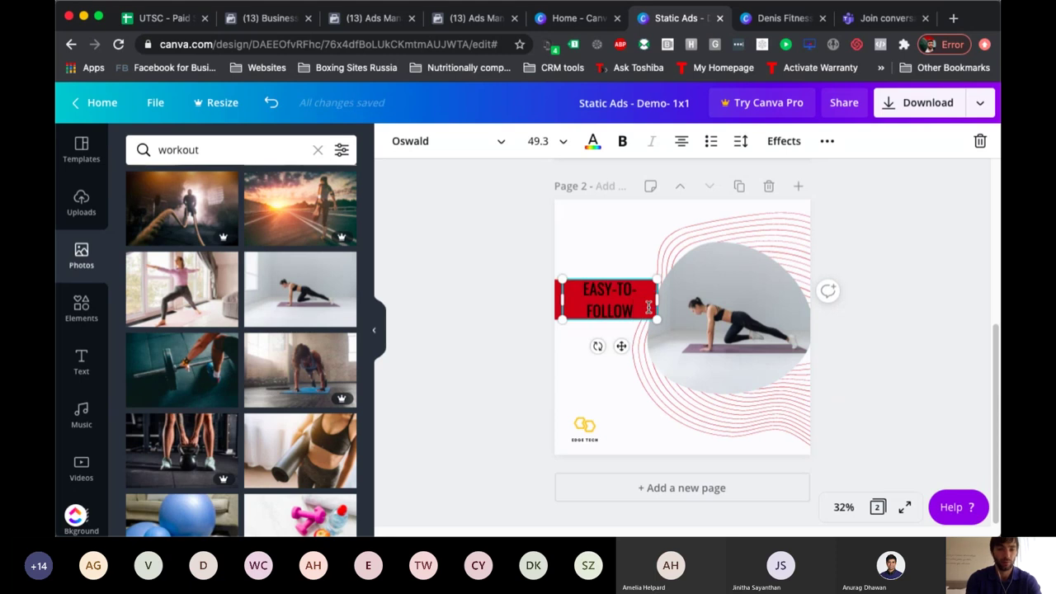
pyautogui.write(' WORK')
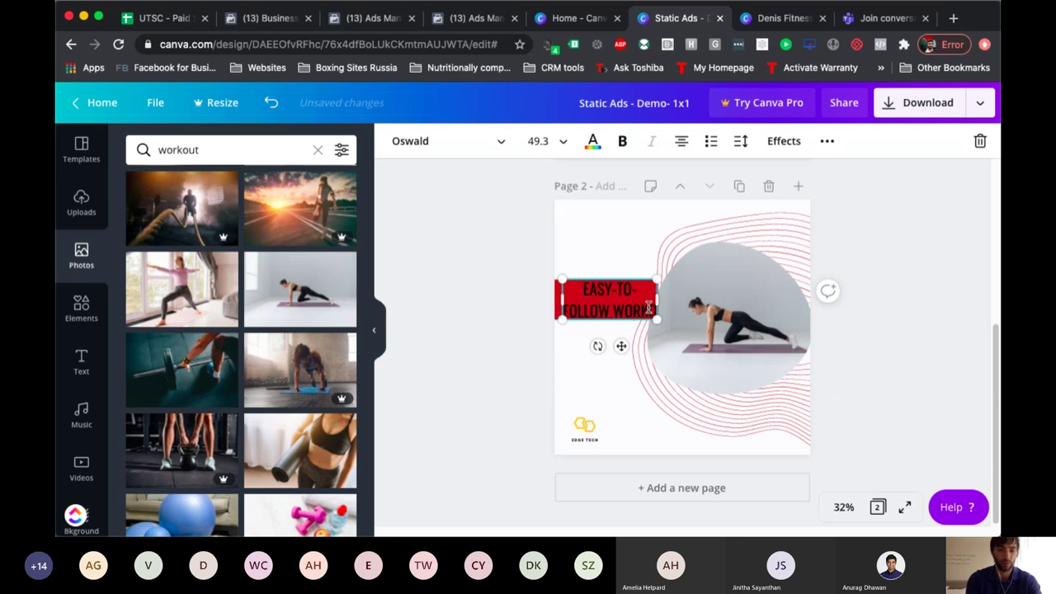
pyautogui.write('OUT ROUT')
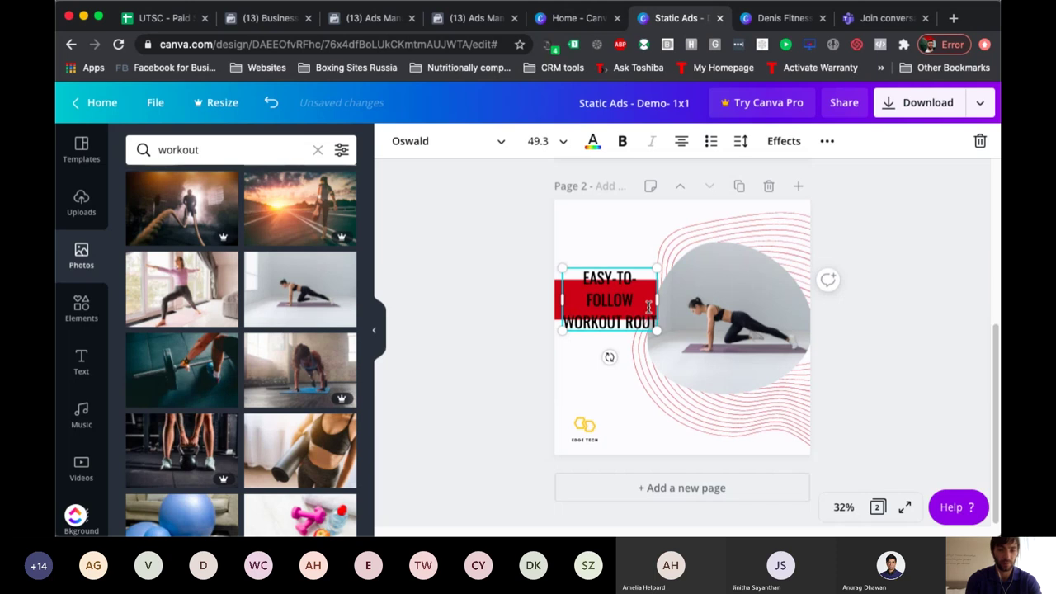
pyautogui.write('INES')
pyautogui.click(533, 307)
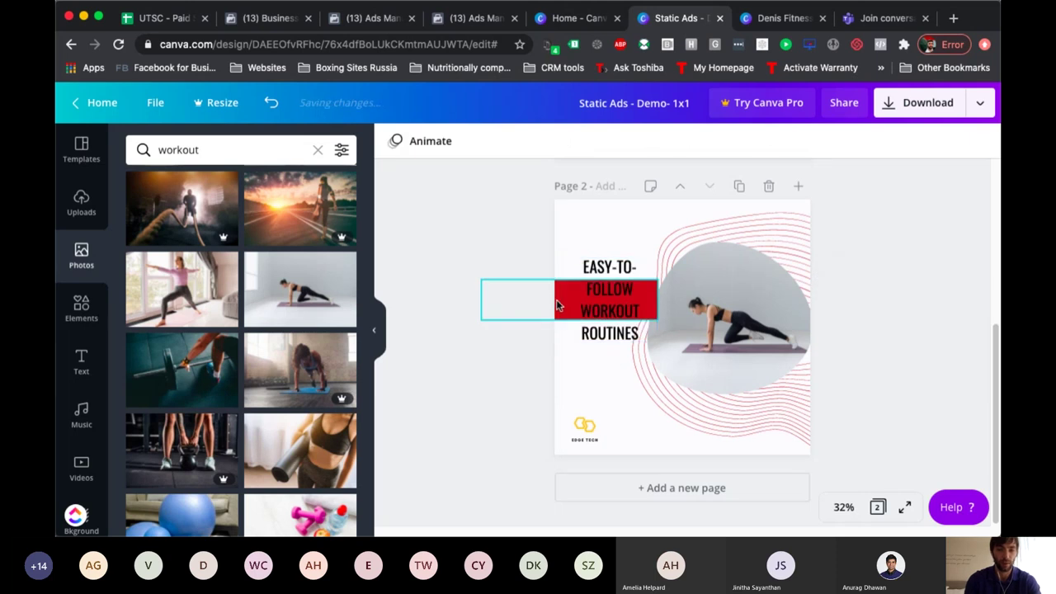
# - Recolor page 2's wavy line graphic to a custom magenta, #cb15c3
pyautogui.click(780, 225)
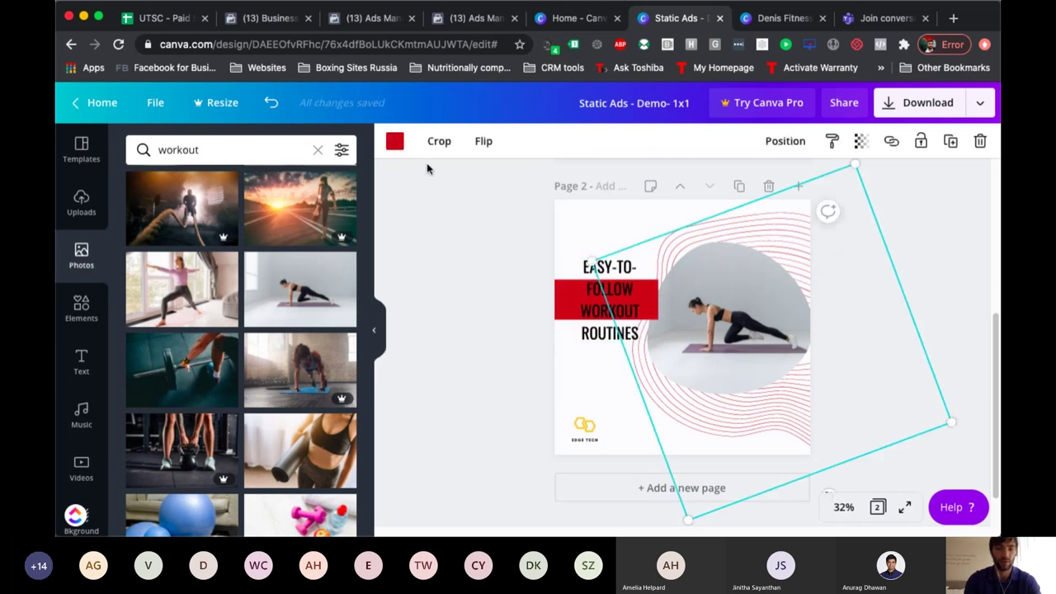
pyautogui.click(395, 142)
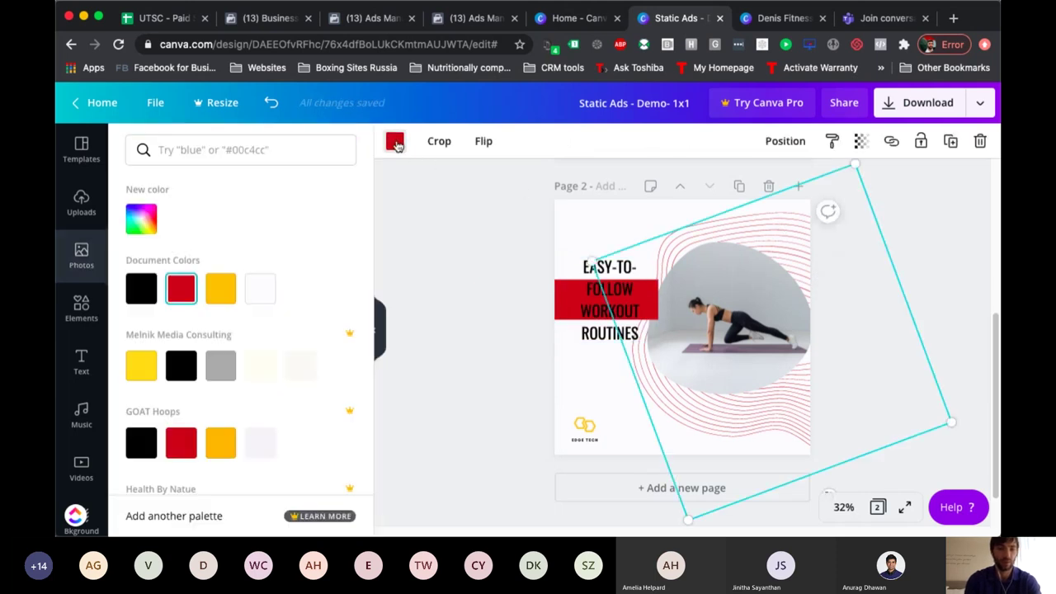
pyautogui.click(141, 219)
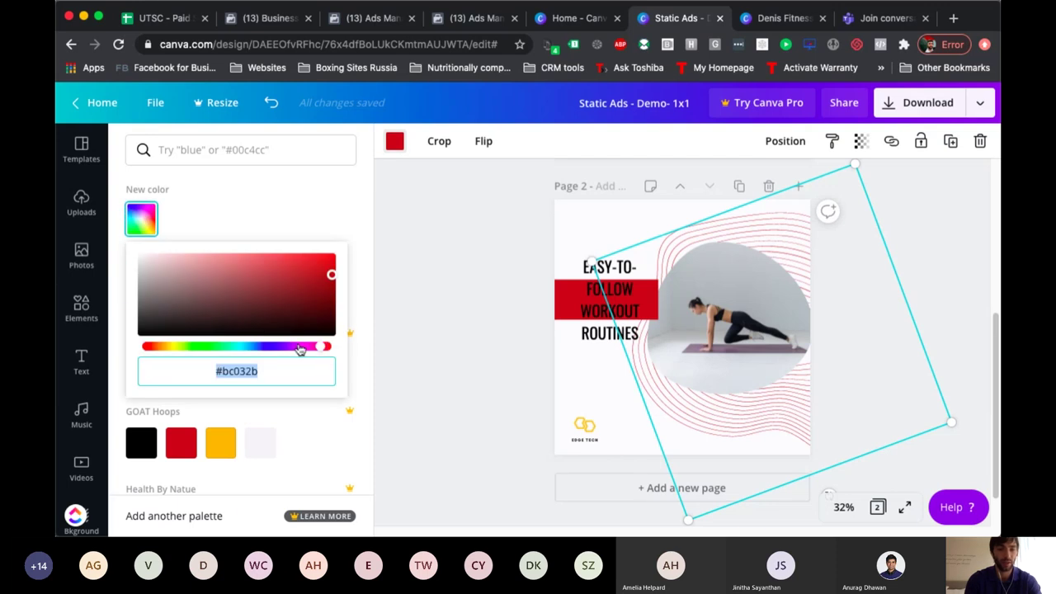
pyautogui.click(297, 345)
pyautogui.moveTo(300, 269); pyautogui.dragTo(315, 270)
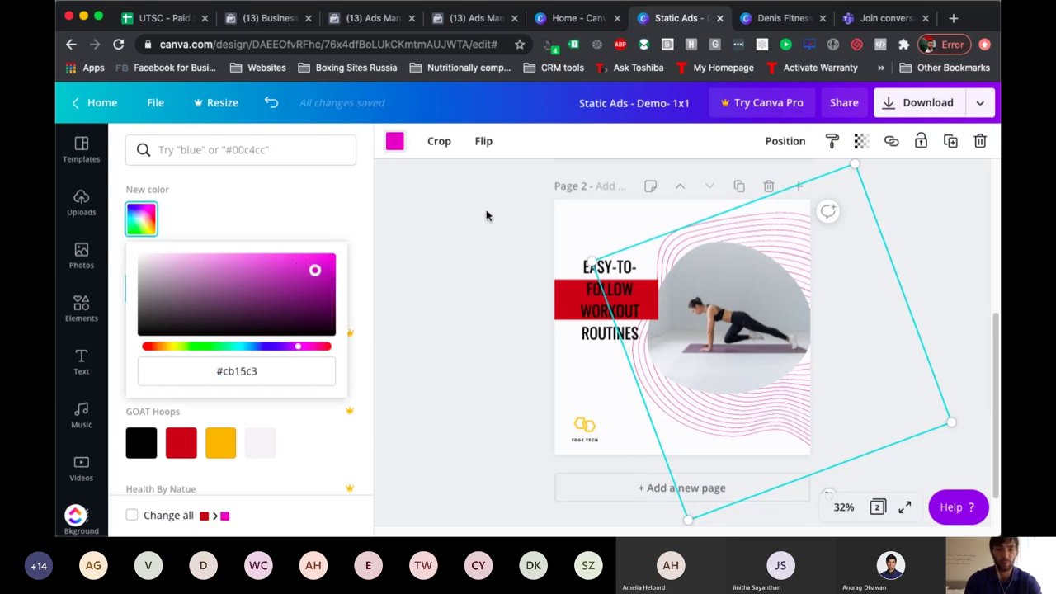
# - Extend the red band on page 2 upward and downward so it covers the whole four-line headline
pyautogui.click(578, 302)
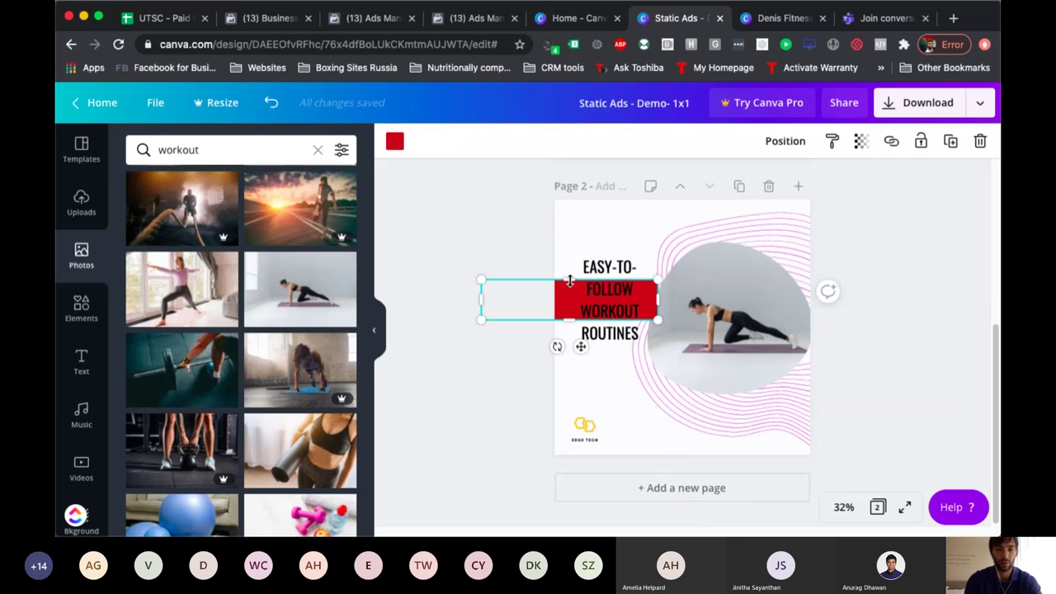
pyautogui.moveTo(569, 250); pyautogui.dragTo(568, 245)
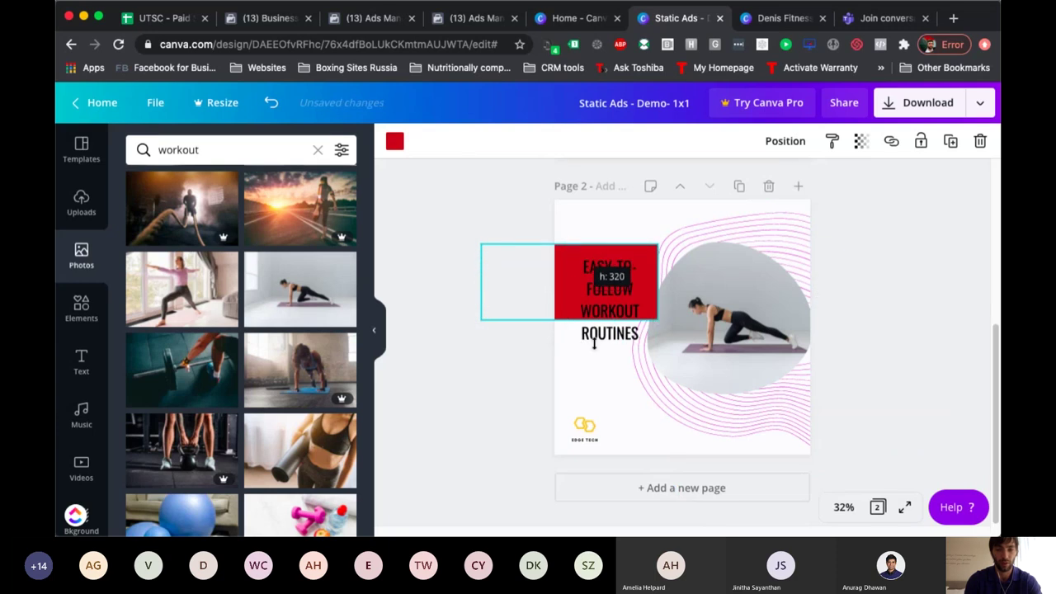
pyautogui.moveTo(561, 320); pyautogui.dragTo(595, 319)
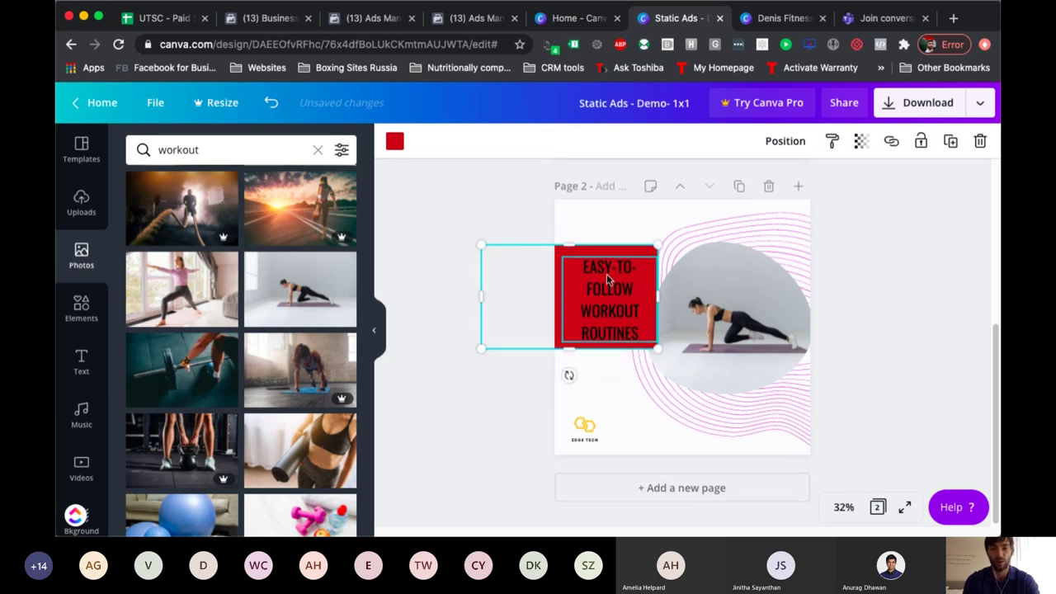
# - Fill the band behind page 2's headline with the magenta document color
pyautogui.click(394, 144)
pyautogui.click(221, 288)
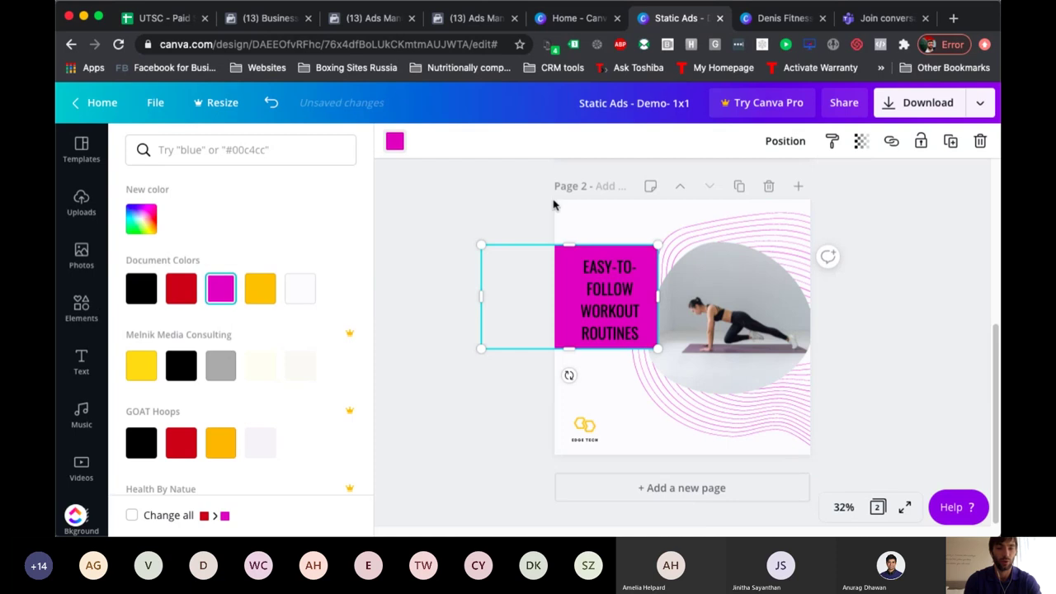
pyautogui.press('Escape')
pyautogui.click(913, 307)
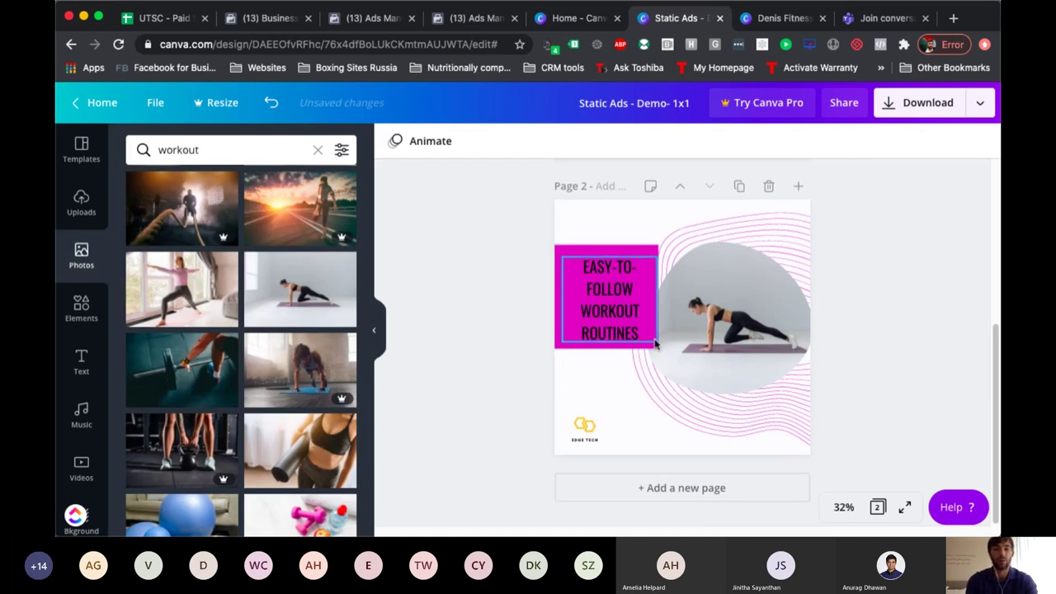
# - Compare the photo, headline and colors of the two ad variations on pages 1 and 2
pyautogui.scroll(5, 745, 331)
pyautogui.scroll(-2, 745, 331)
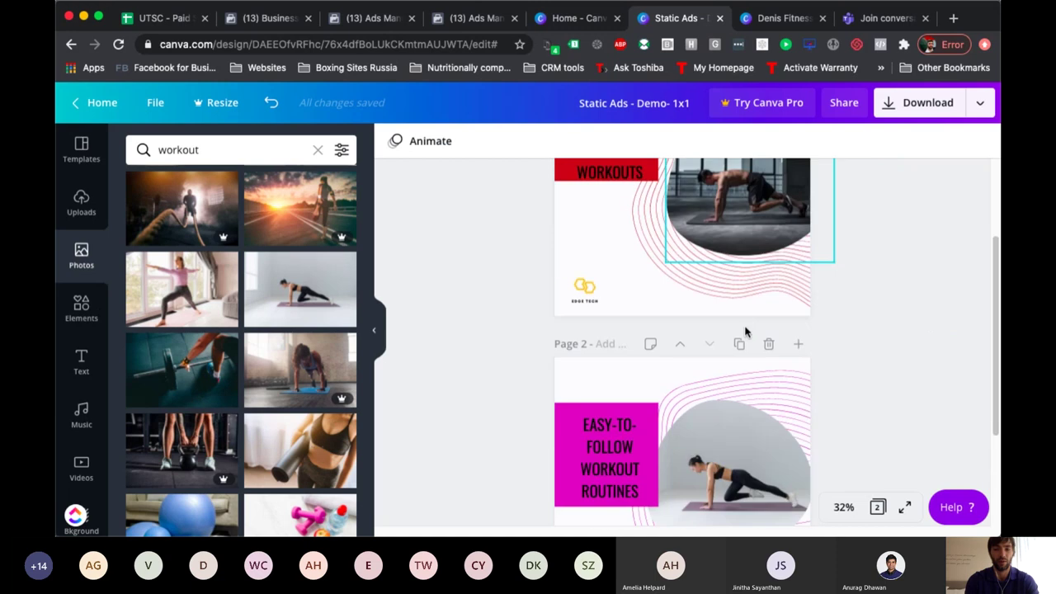
pyautogui.scroll(3, 745, 331)
pyautogui.scroll(-2, 745, 331)
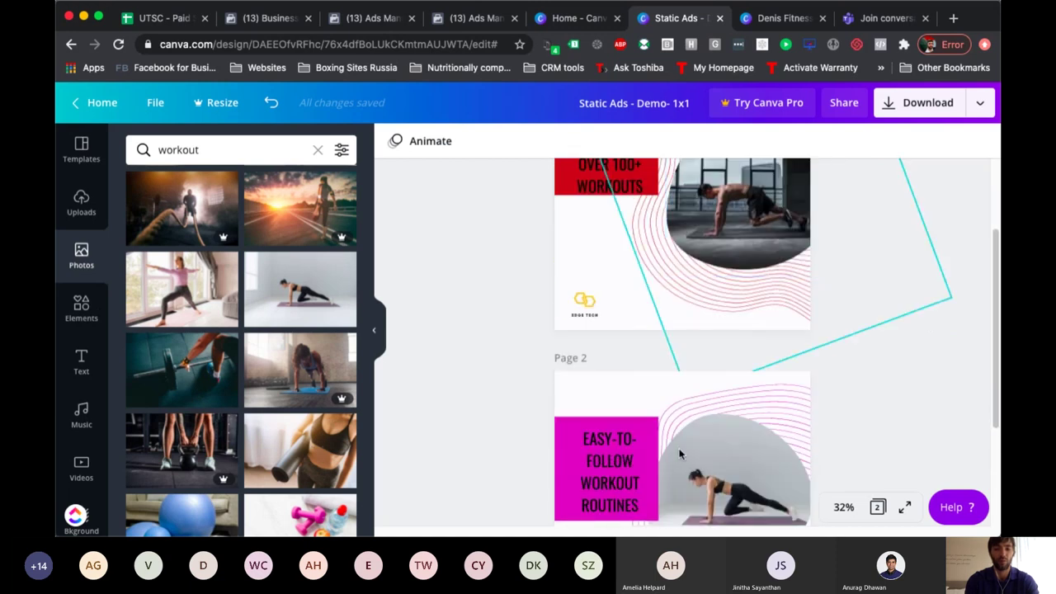
pyautogui.scroll(-3, 680, 462)
pyautogui.scroll(1, 692, 491)
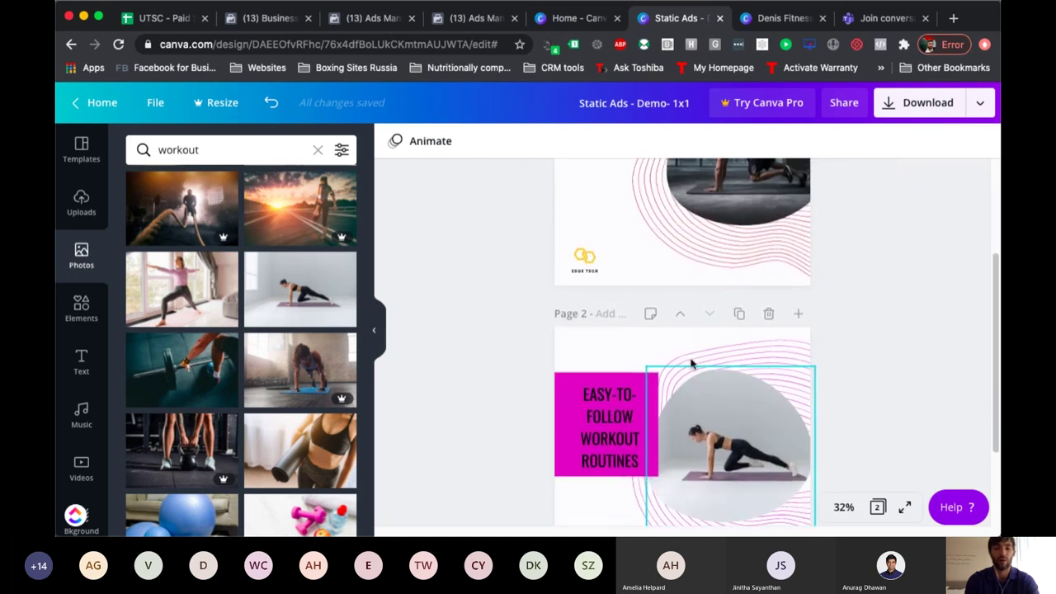
pyautogui.scroll(-3, 692, 491)
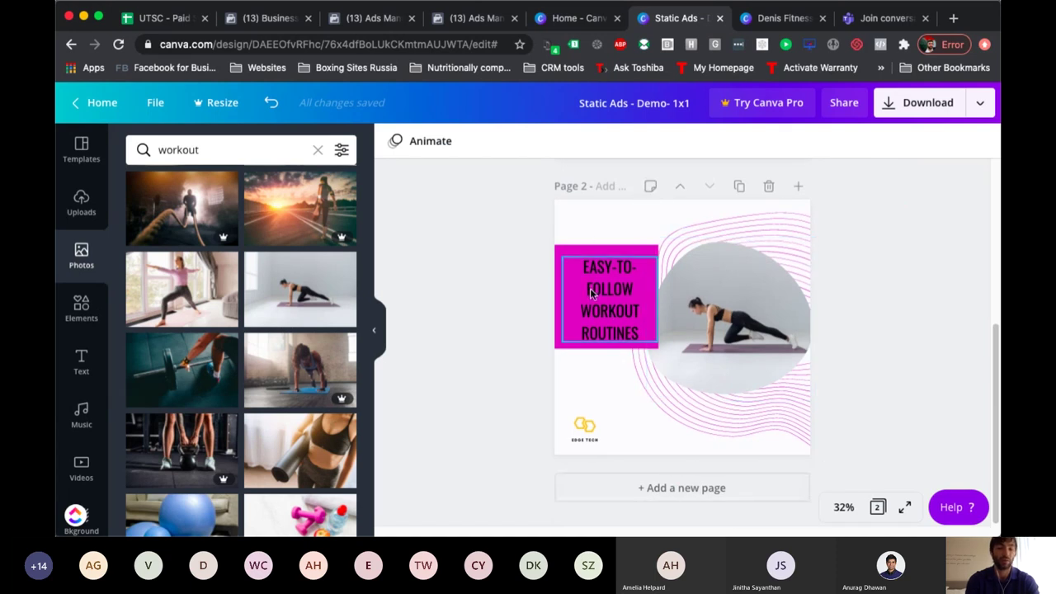
pyautogui.scroll(5, 740, 345)
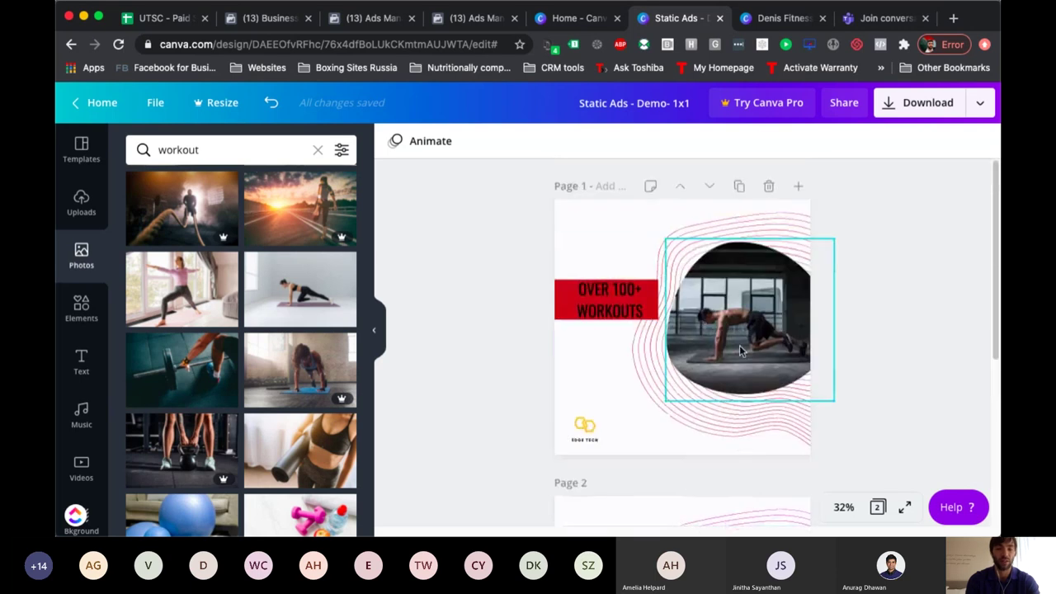
pyautogui.scroll(-3, 740, 348)
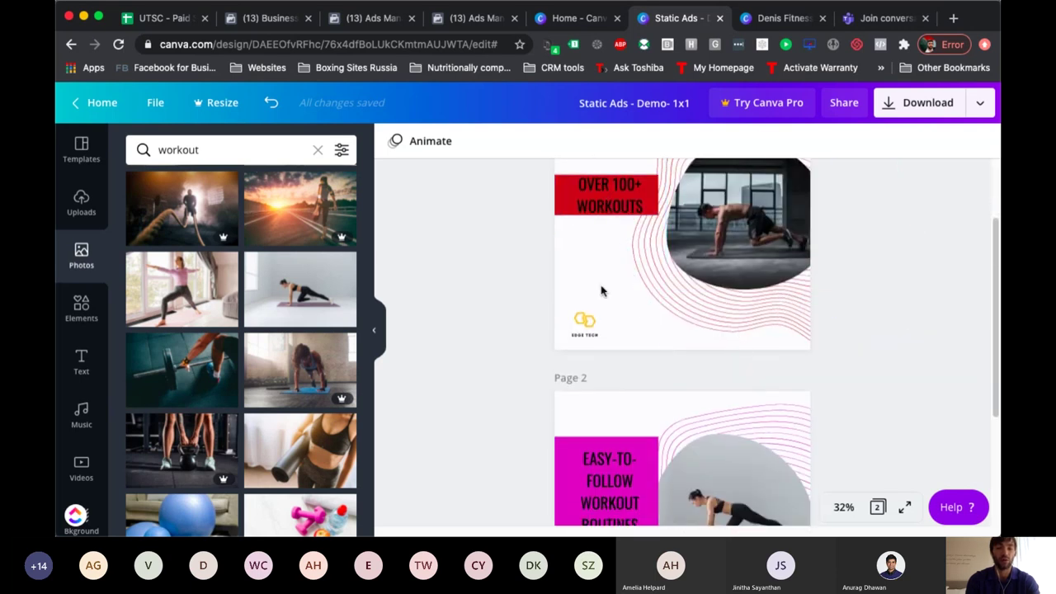
pyautogui.scroll(-5, 698, 329)
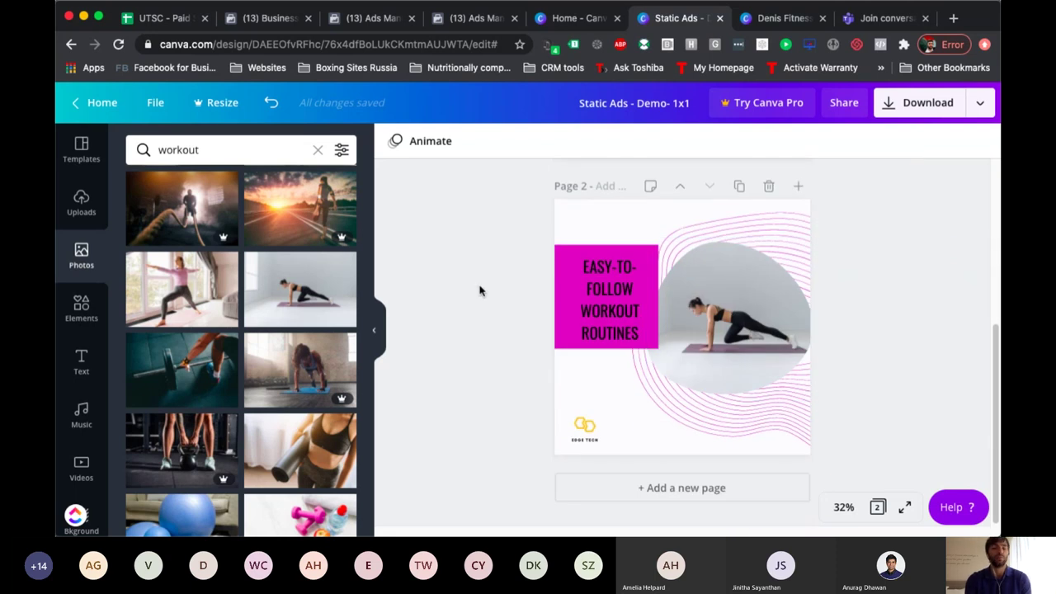
pyautogui.scroll(3, 658, 293)
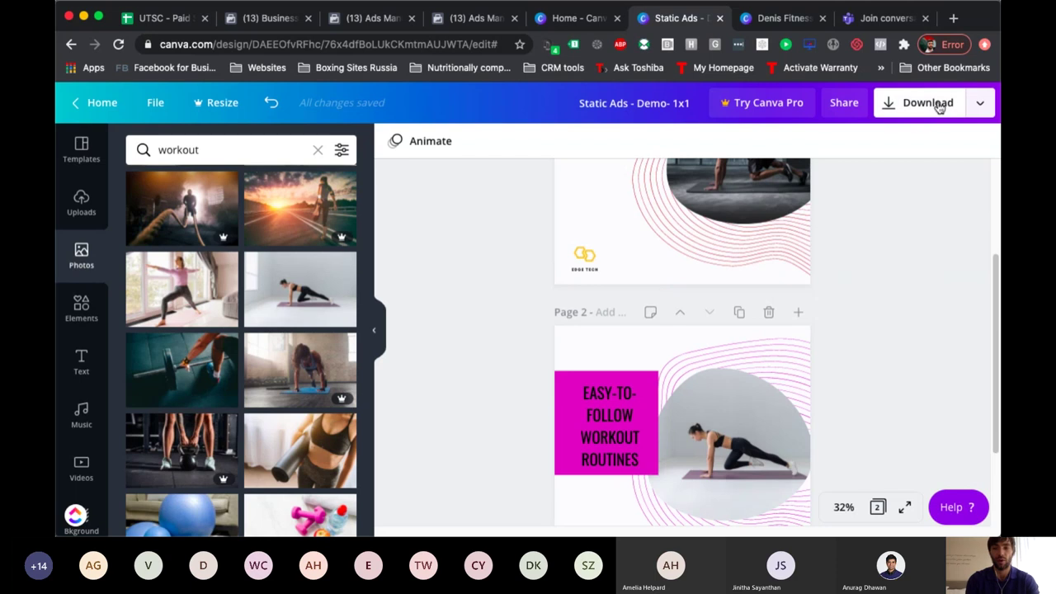
# - Choose JPG as the download file type for all pages, and check the premium image charge against the logo on page 2
pyautogui.click(940, 111)
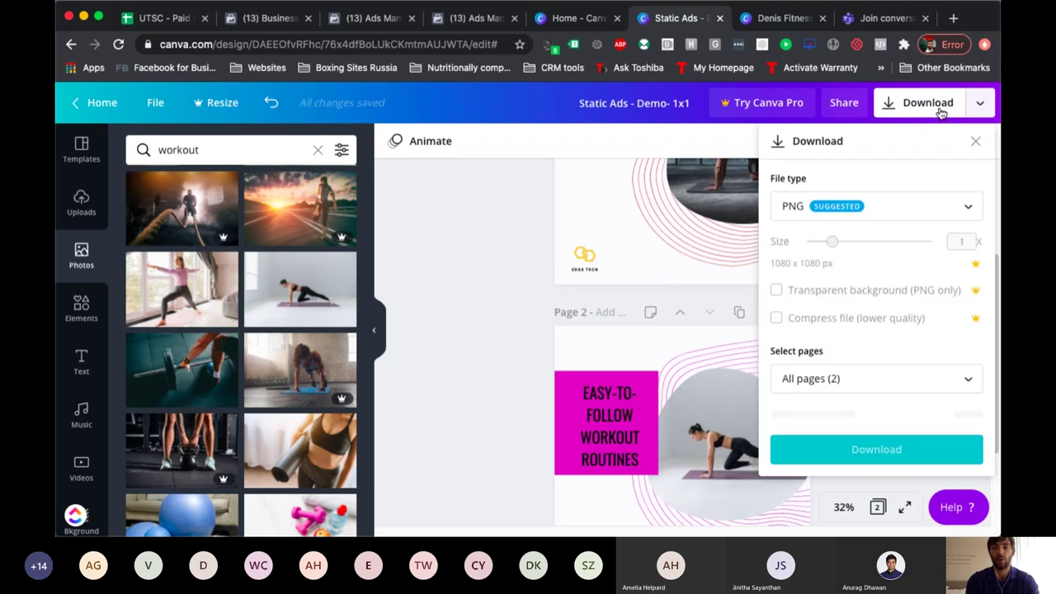
pyautogui.click(795, 211)
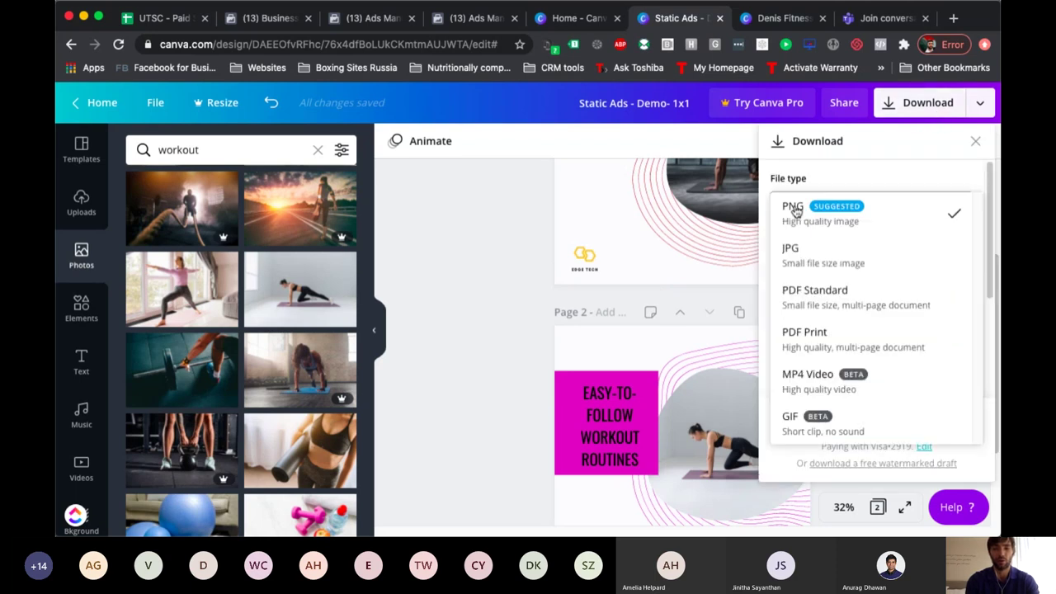
pyautogui.click(799, 256)
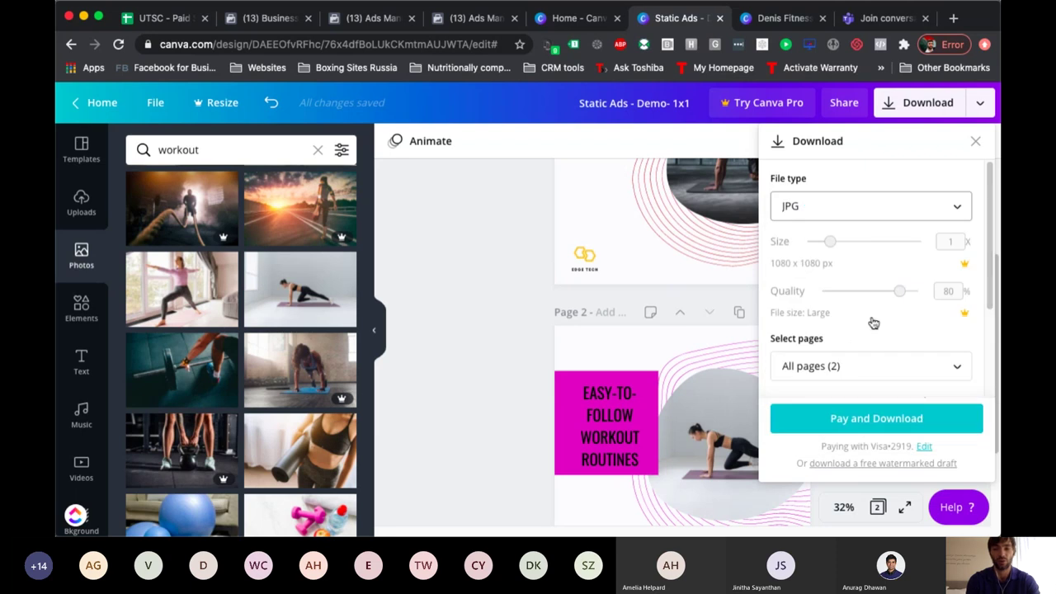
pyautogui.scroll(-3, 870, 321)
pyautogui.scroll(-3, 704, 334)
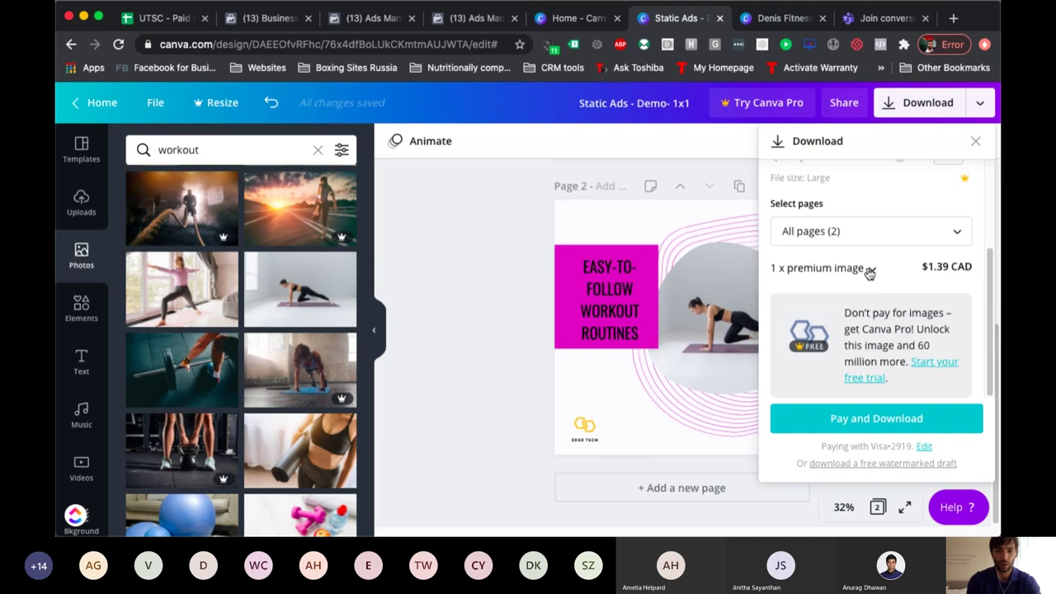
pyautogui.click(587, 438)
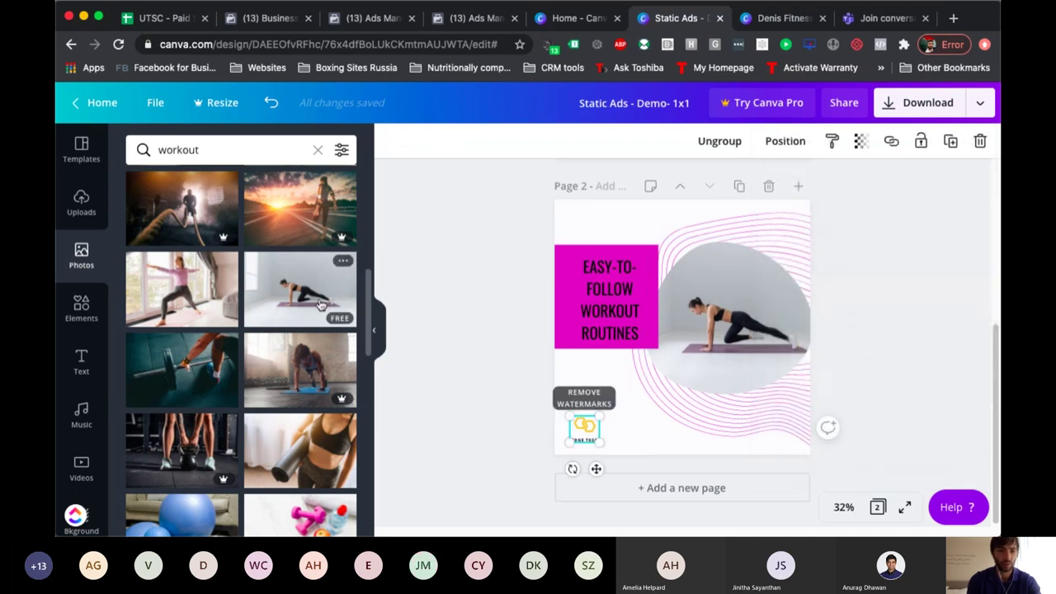
# - Delete the logo graphic and its text from both ad pages
pyautogui.click(457, 394)
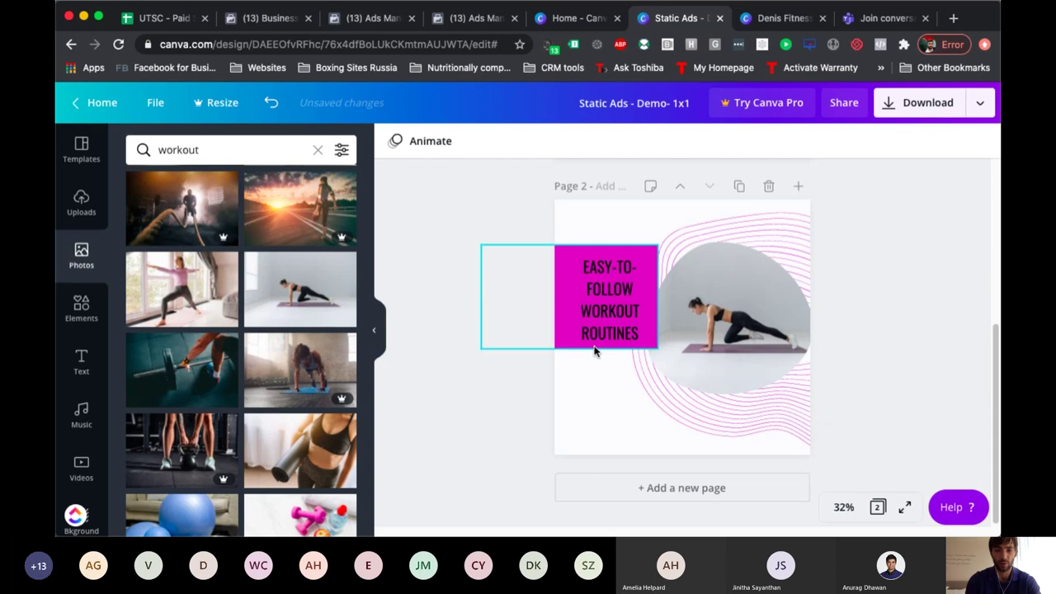
pyautogui.scroll(3, 594, 349)
pyautogui.scroll(2, 594, 351)
pyautogui.click(583, 316)
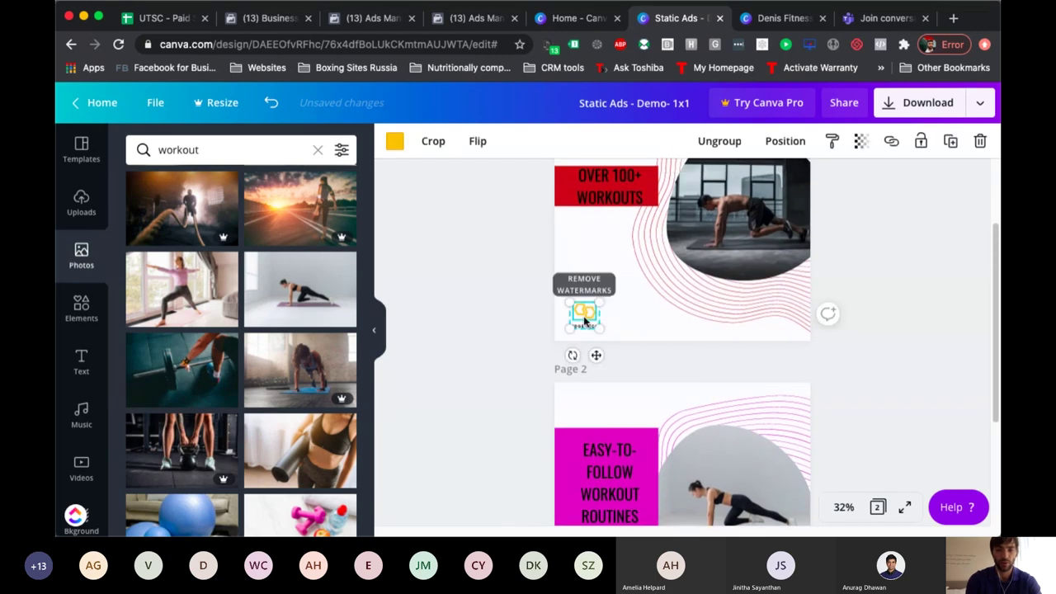
pyautogui.press('Delete')
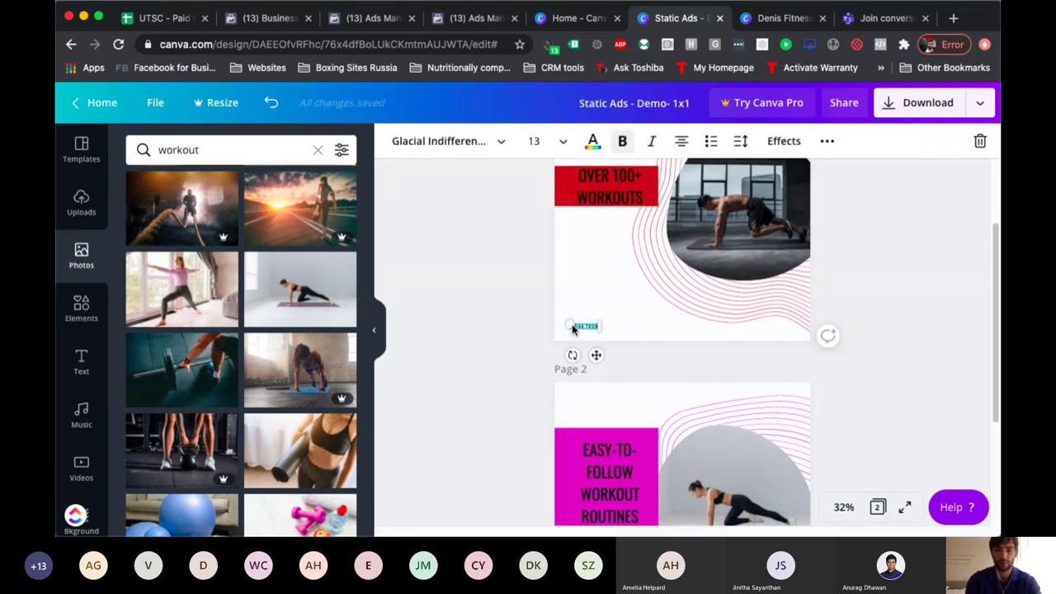
pyautogui.press('Delete')
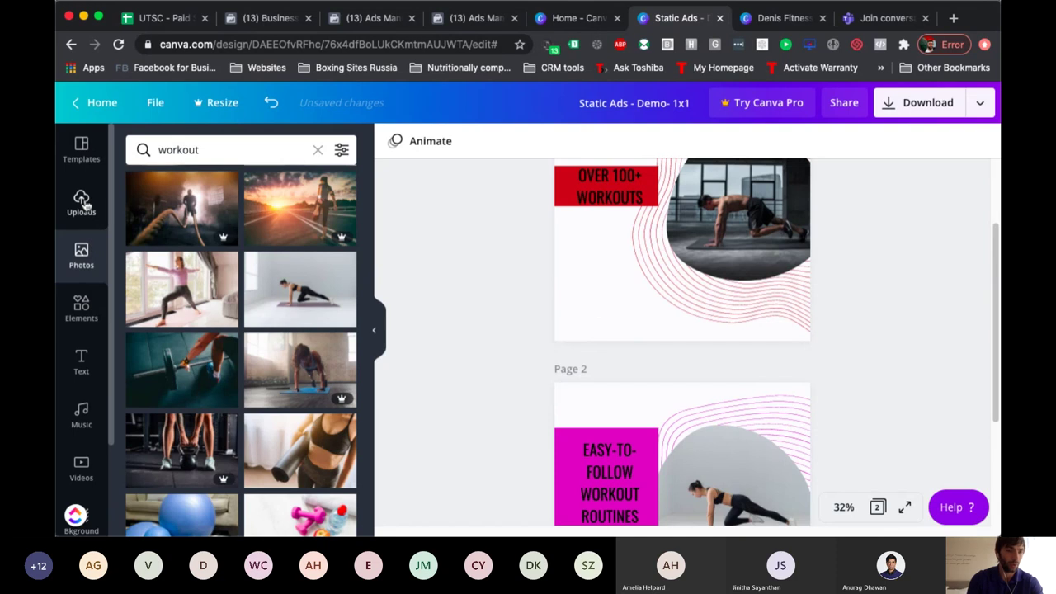
# - Add a circle shape to page 1 and fill it with the gray brand palette color
pyautogui.click(86, 306)
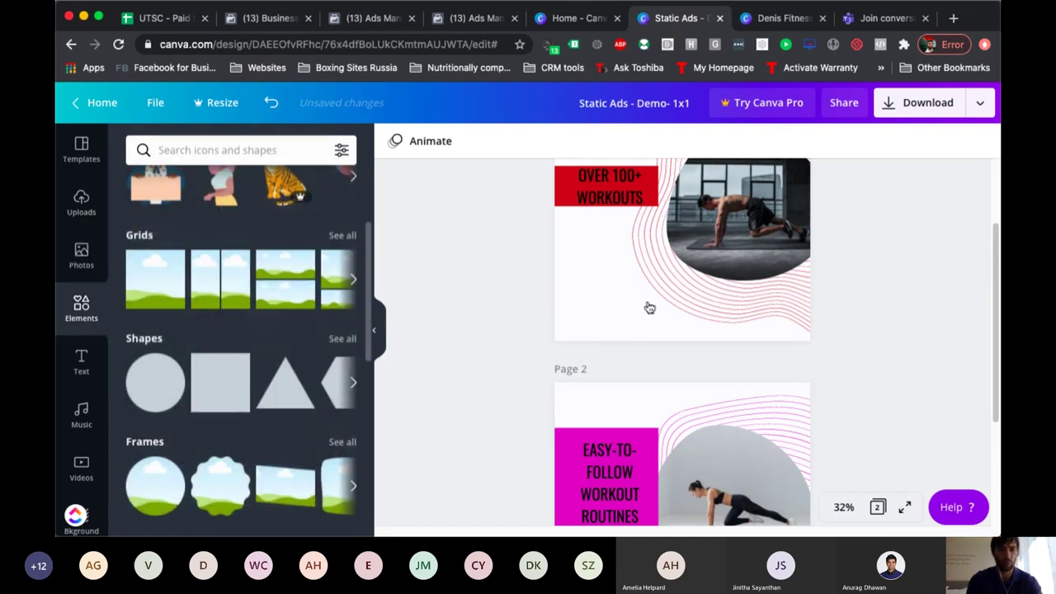
pyautogui.click(145, 395)
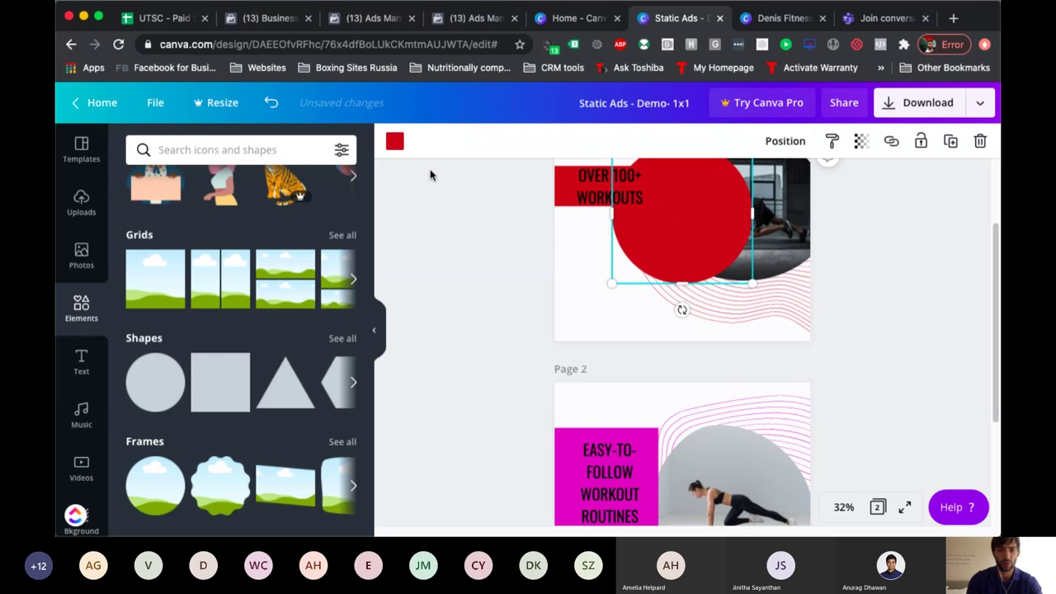
pyautogui.click(395, 141)
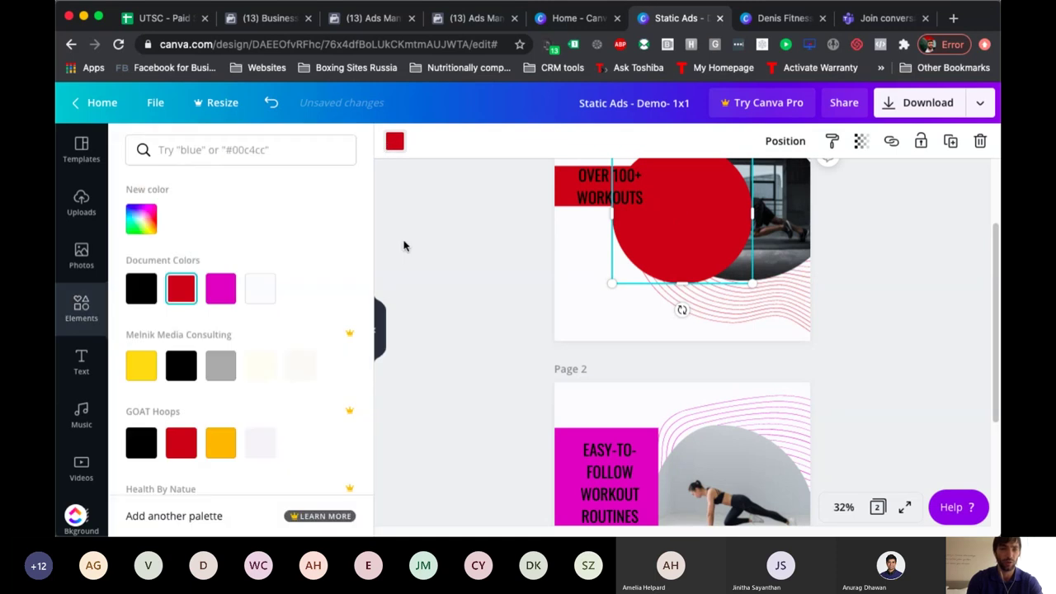
pyautogui.click(220, 365)
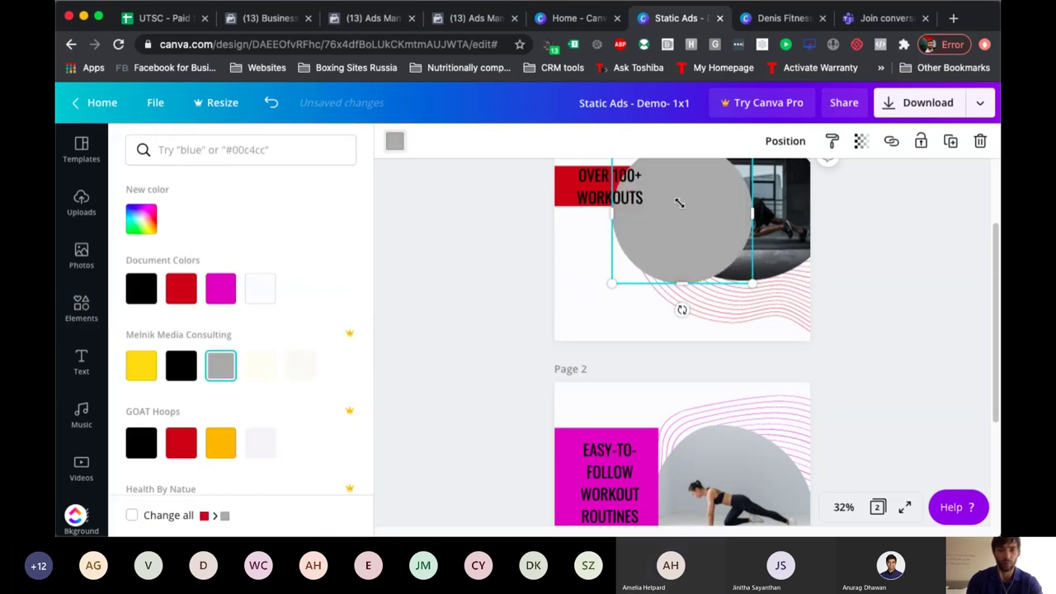
# - Shrink the gray circle and place it in page 1's lower-left corner where the logo was
pyautogui.moveTo(661, 189); pyautogui.dragTo(631, 168)
pyautogui.scroll(2, 473, 234)
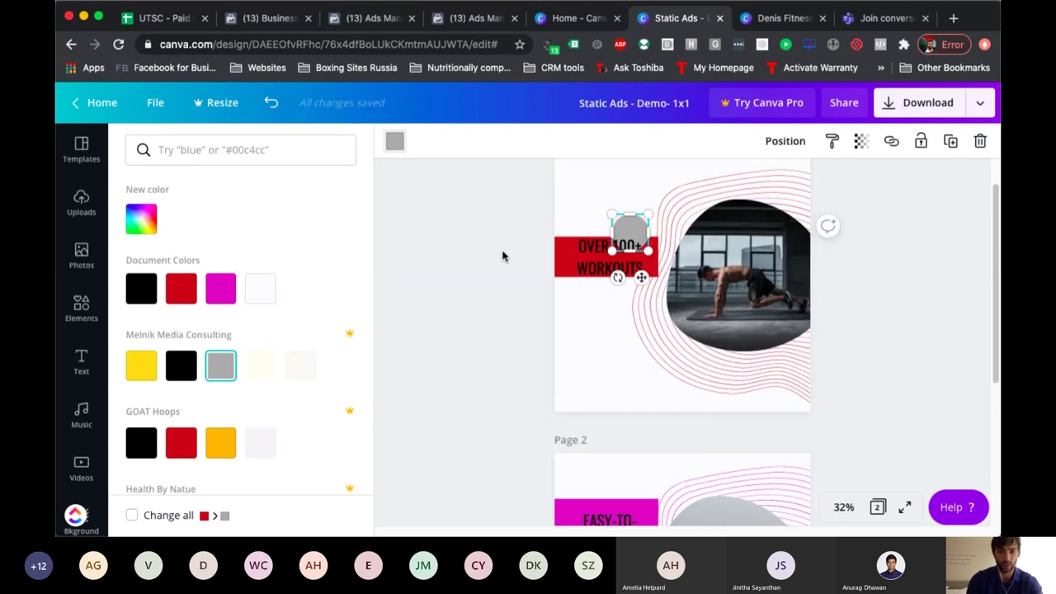
pyautogui.click(634, 225)
pyautogui.moveTo(631, 223); pyautogui.dragTo(591, 373)
# - Duplicate the gray circle and place the copy in page 2's lower-left corner
pyautogui.scroll(-5, 589, 371)
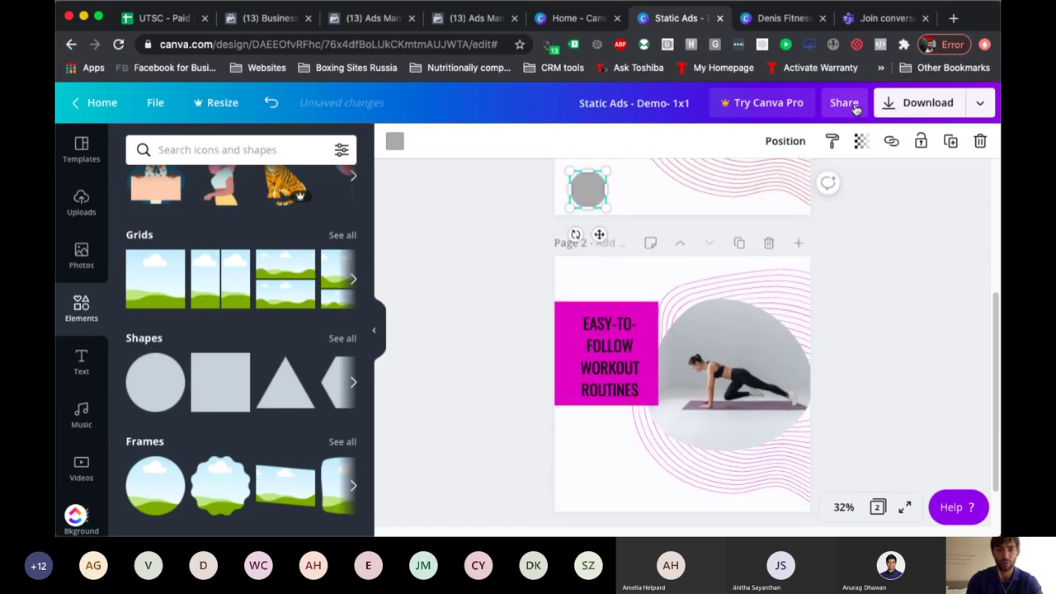
pyautogui.click(952, 143)
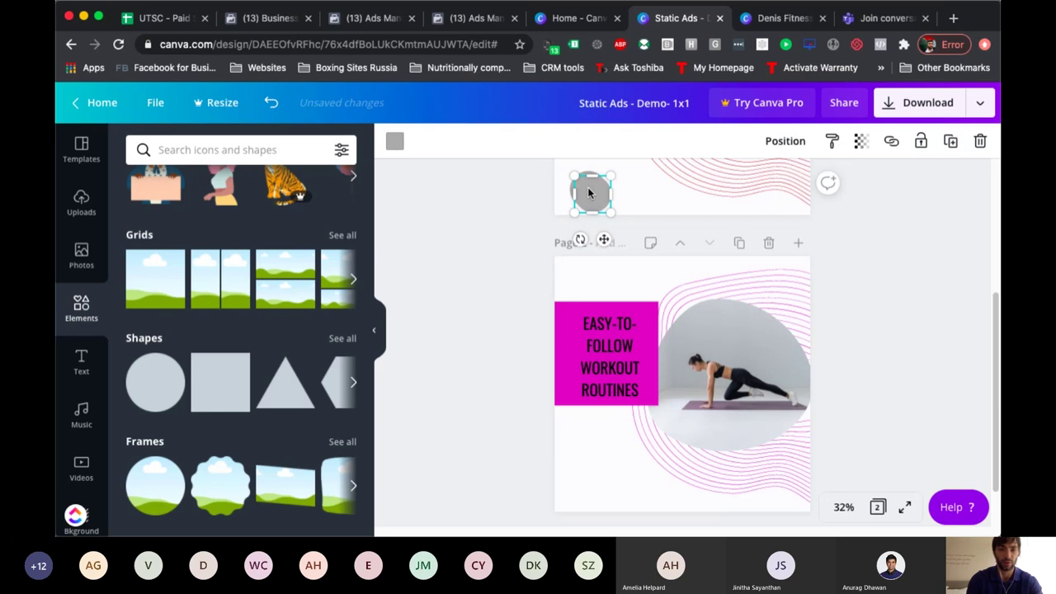
pyautogui.moveTo(587, 187); pyautogui.dragTo(584, 480)
pyautogui.click(500, 469)
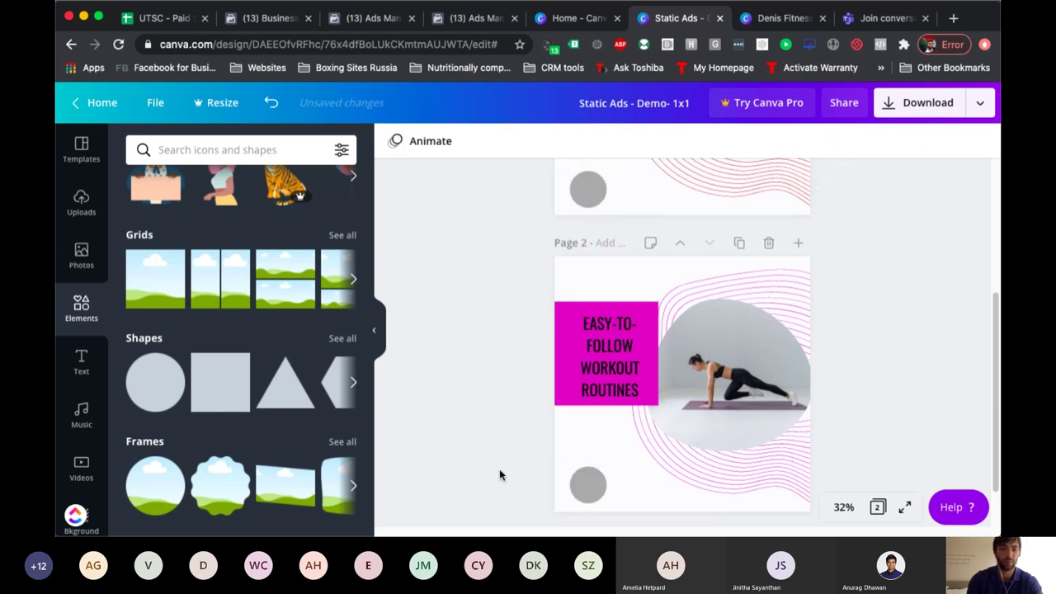
# - Download all pages as PNG images and dismiss the Canva Pro offer
pyautogui.click(916, 109)
pyautogui.scroll(-3, 855, 322)
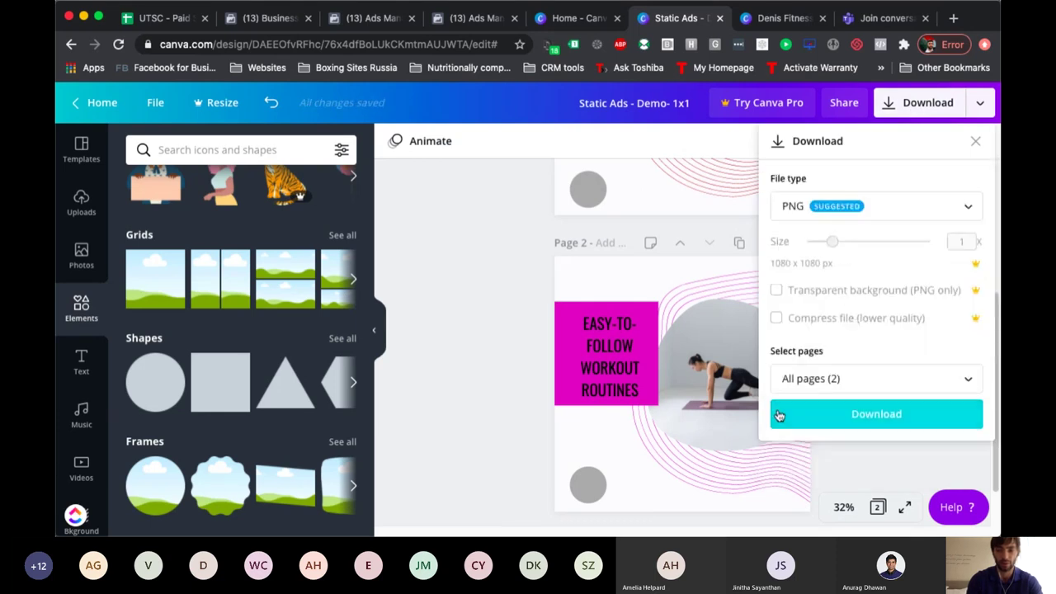
pyautogui.click(778, 415)
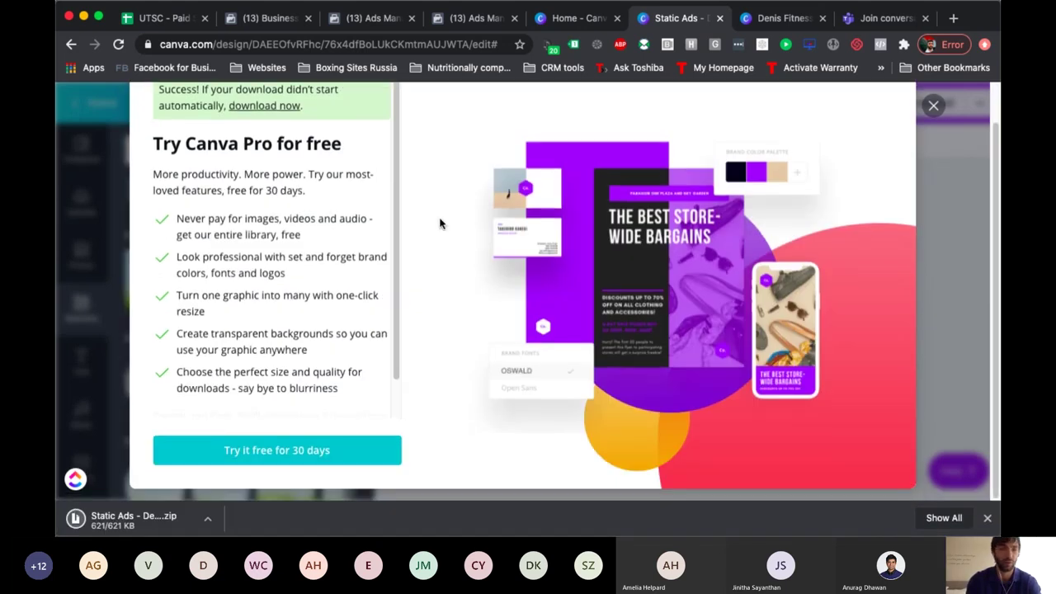
pyautogui.press('Escape')
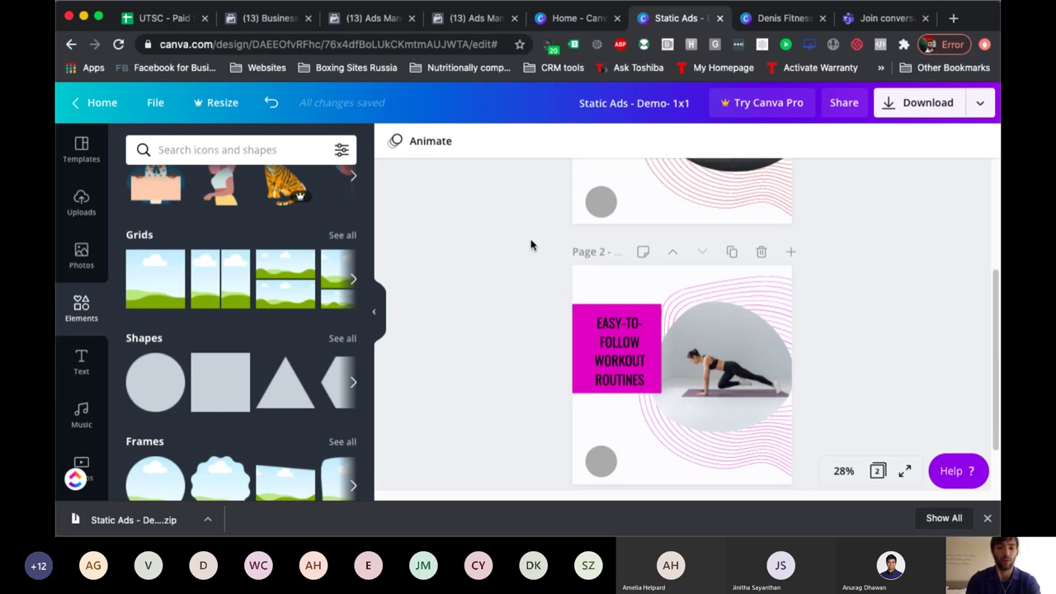
# - Check the Resize feature's upgrade offer, close it and look over both ad pages
pyautogui.click(220, 106)
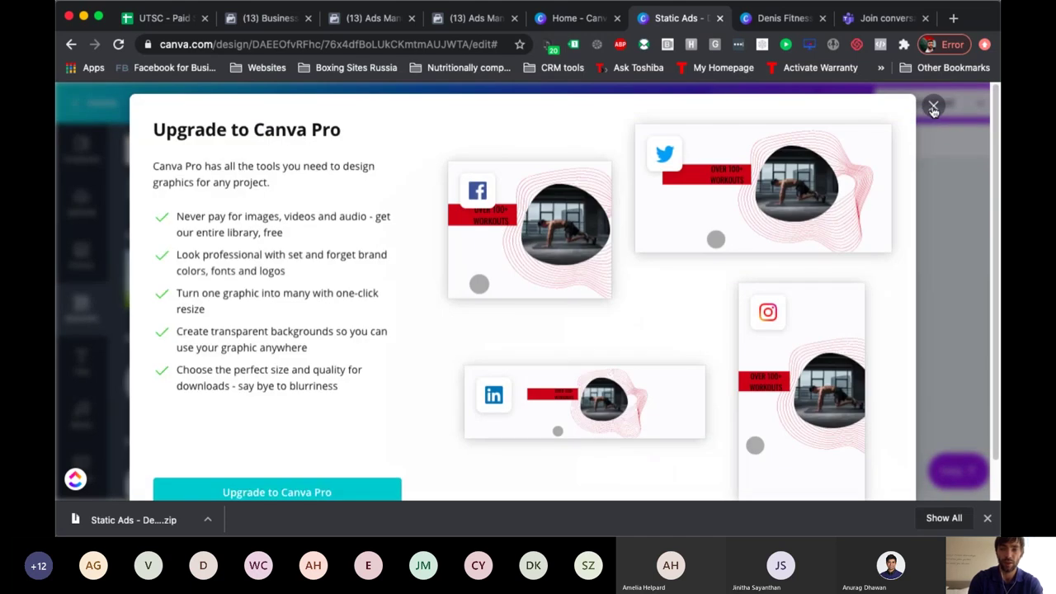
pyautogui.click(933, 108)
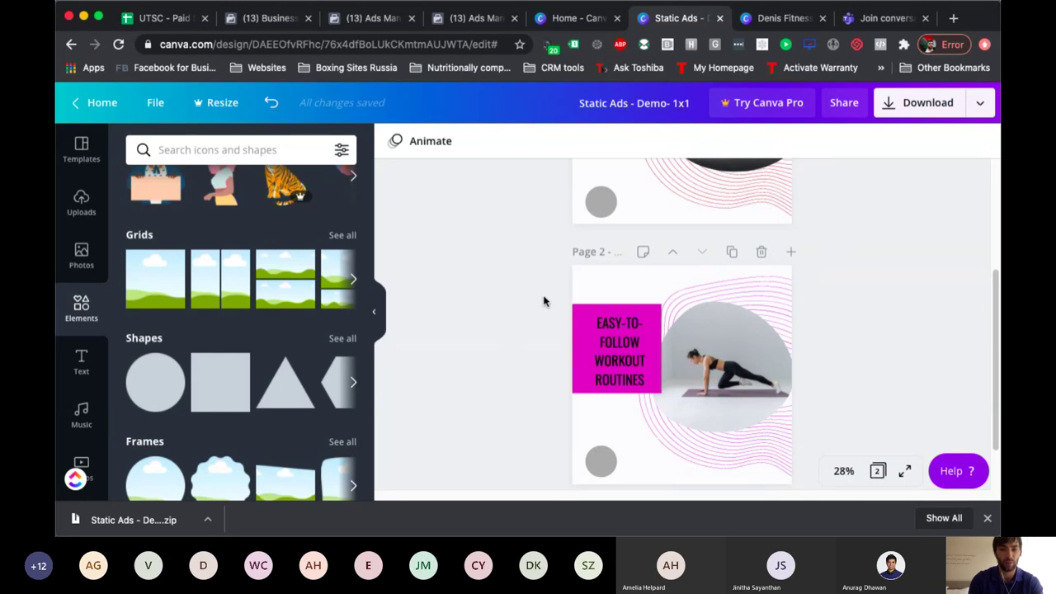
pyautogui.scroll(3, 544, 378)
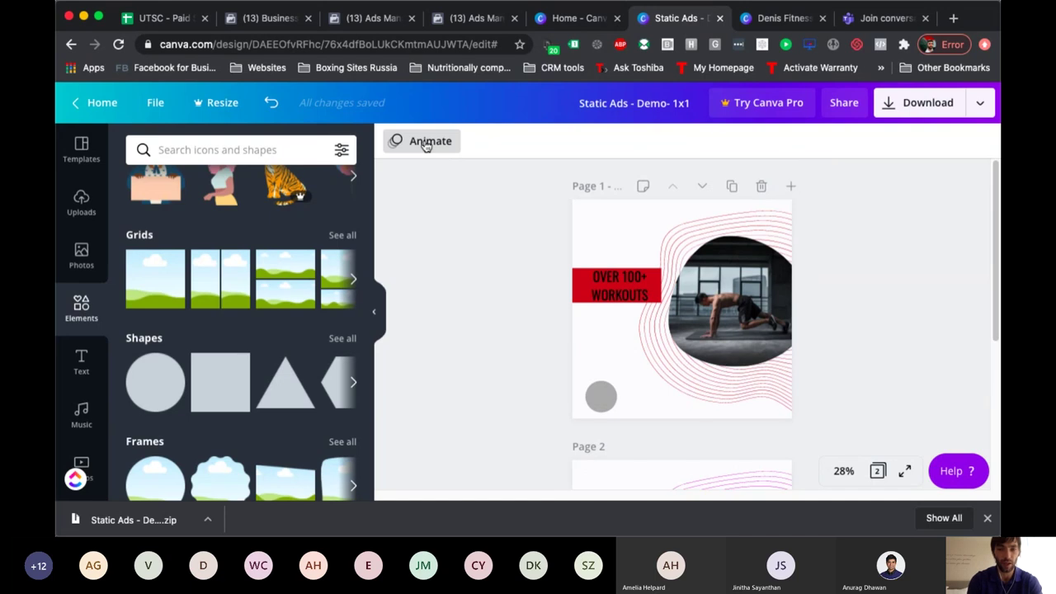
pyautogui.scroll(-4, 605, 370)
pyautogui.scroll(3, 606, 371)
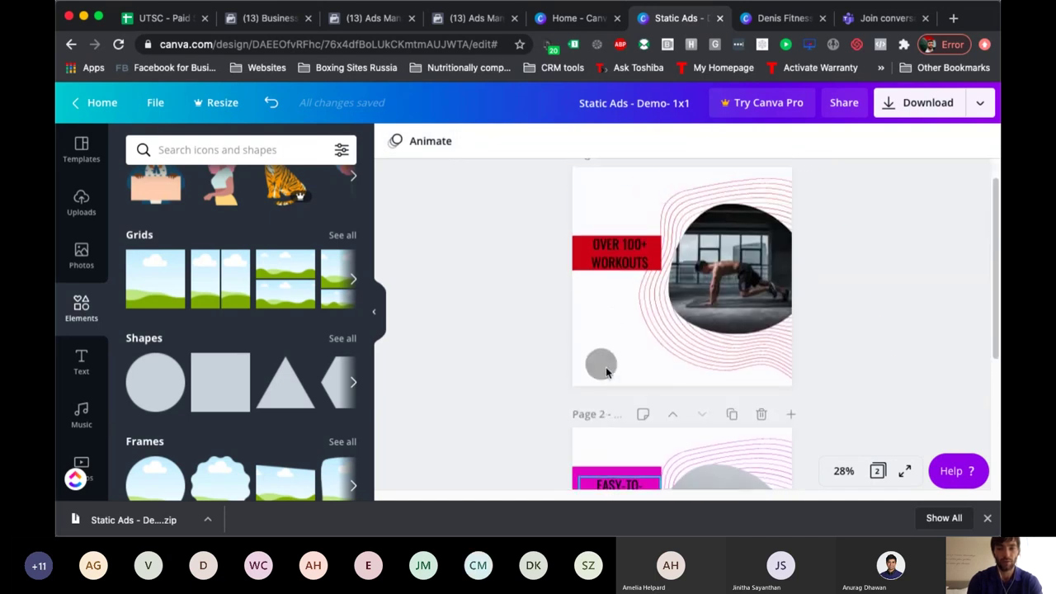
pyautogui.scroll(1, 606, 372)
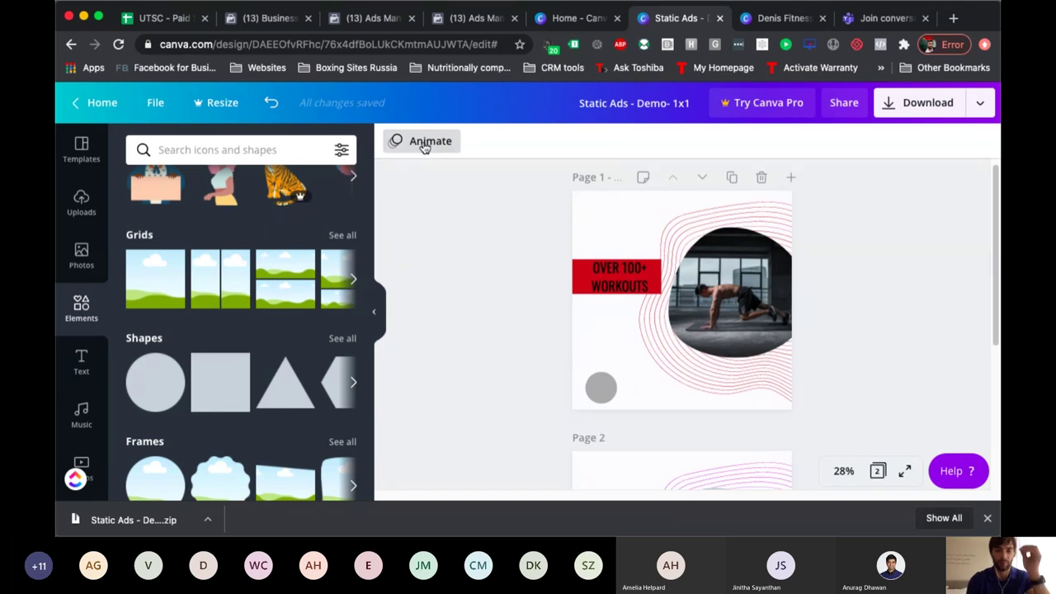
# - Try the Block and Fade animations, and apply Pan to all pages
pyautogui.click(424, 143)
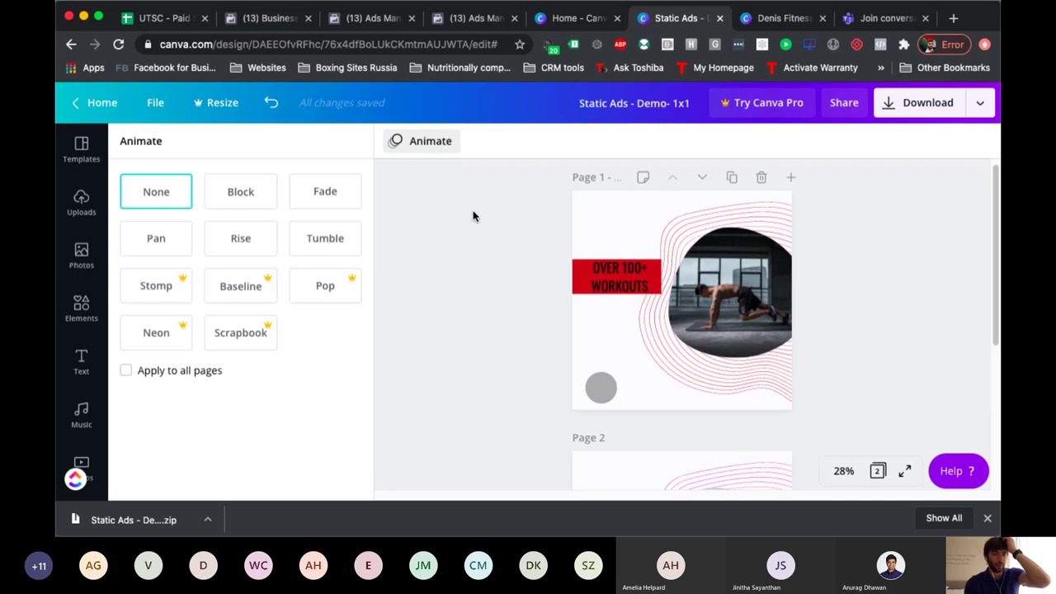
pyautogui.click(241, 202)
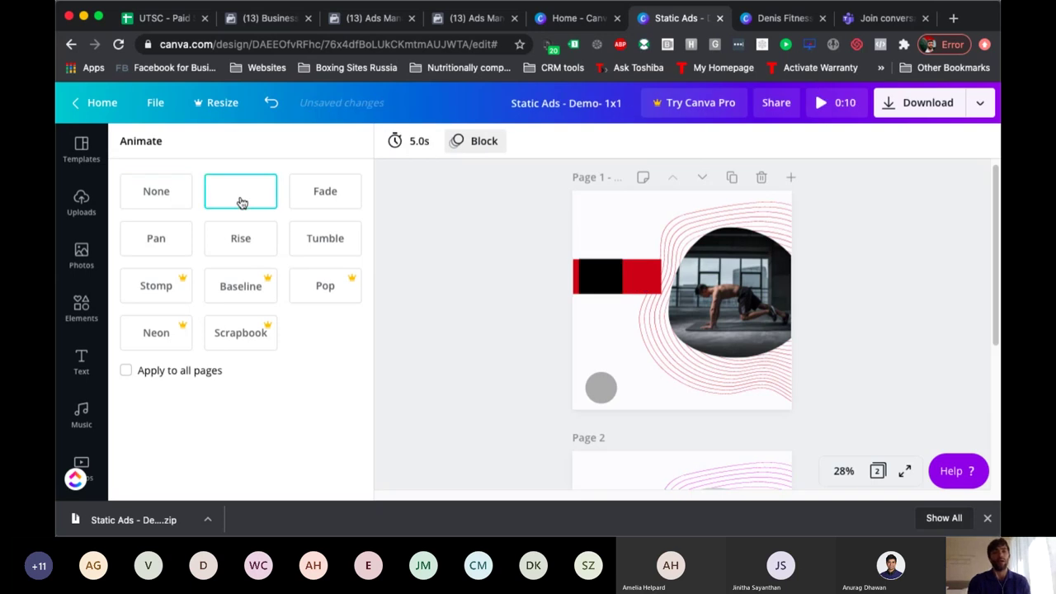
pyautogui.click(126, 373)
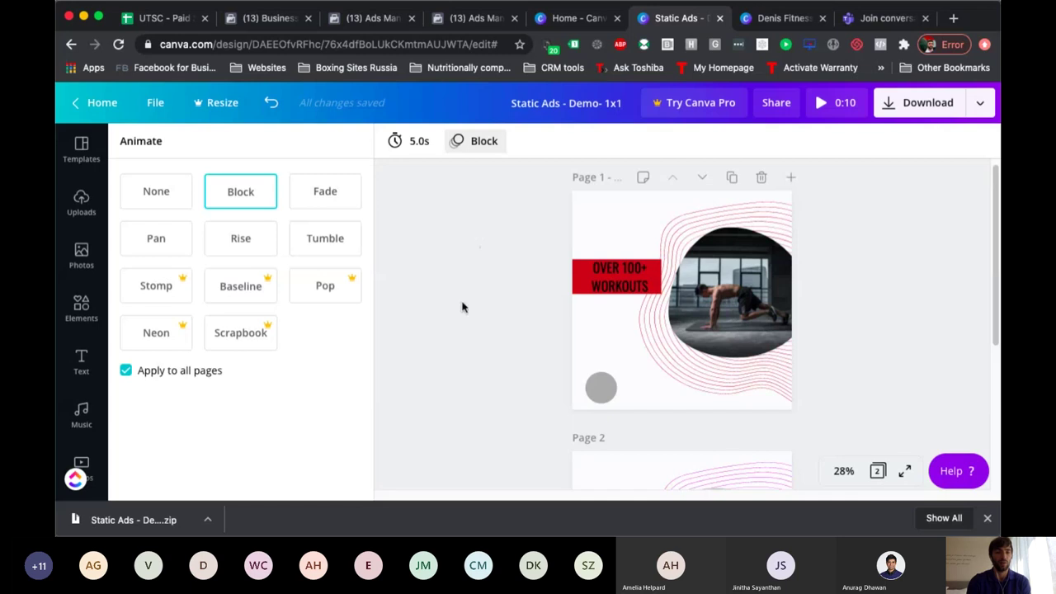
pyautogui.click(327, 198)
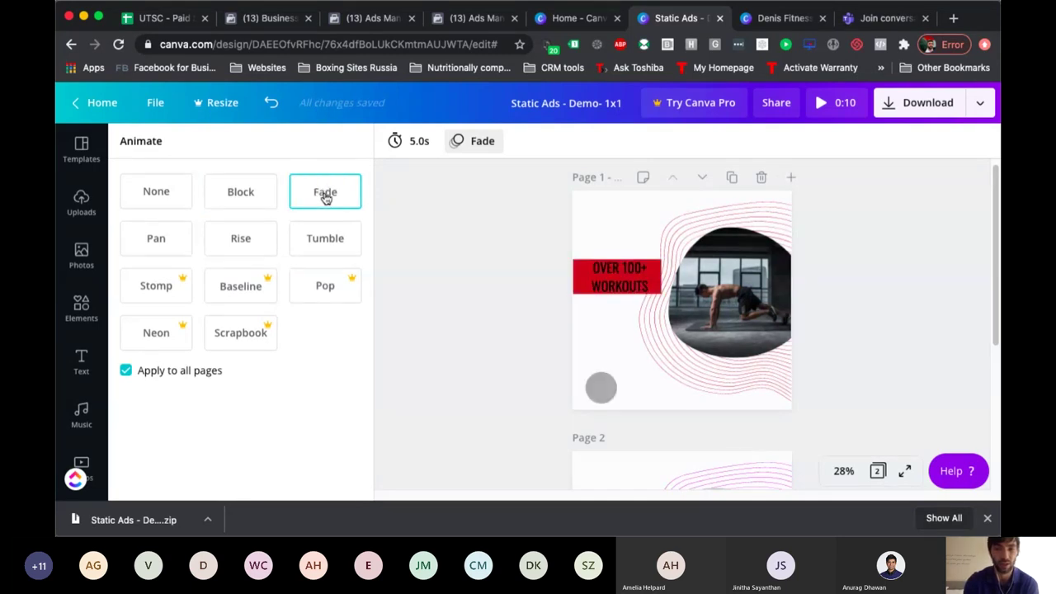
pyautogui.click(173, 251)
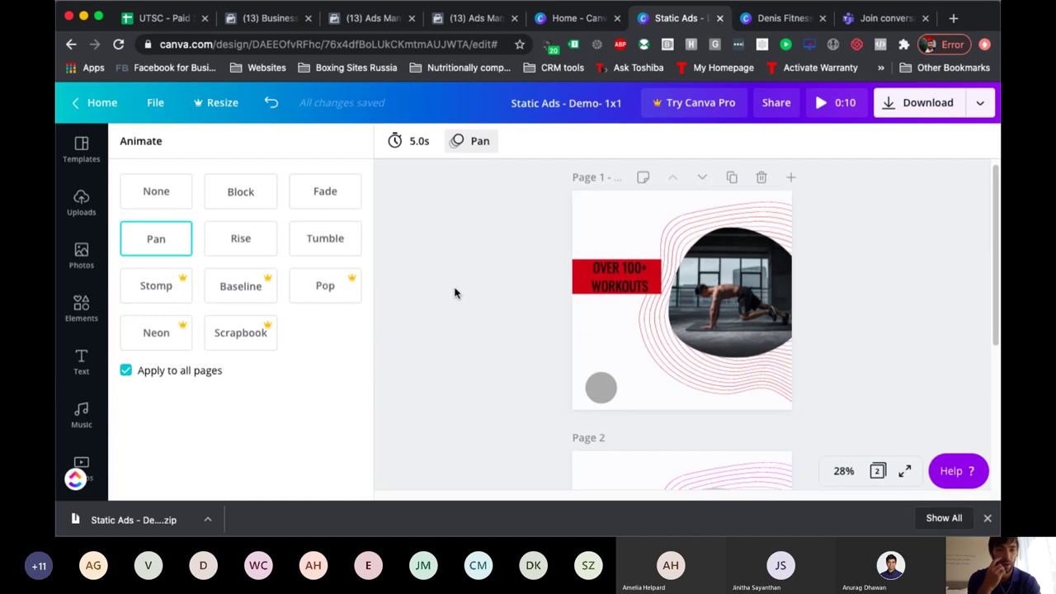
# - Set page 1's animation timing to 2.0 seconds
pyautogui.click(413, 141)
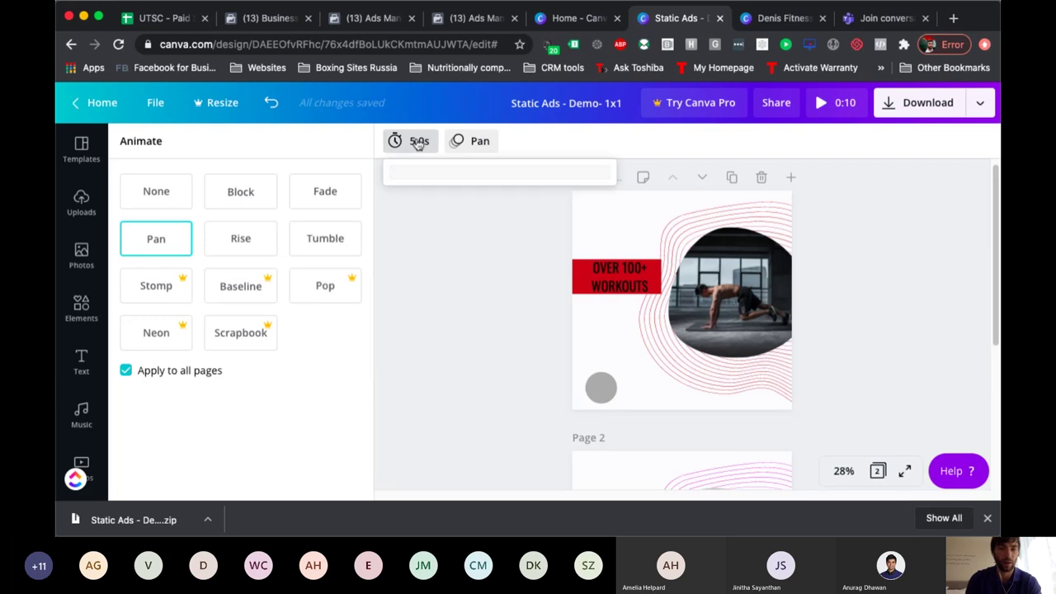
pyautogui.moveTo(462, 179); pyautogui.dragTo(458, 180)
pyautogui.click(504, 240)
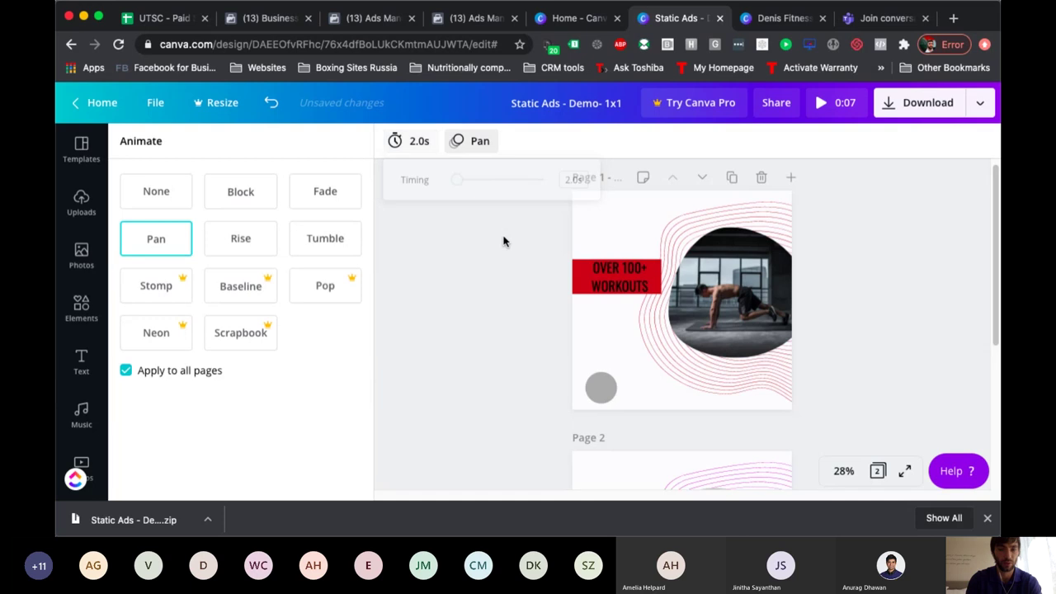
pyautogui.click(477, 144)
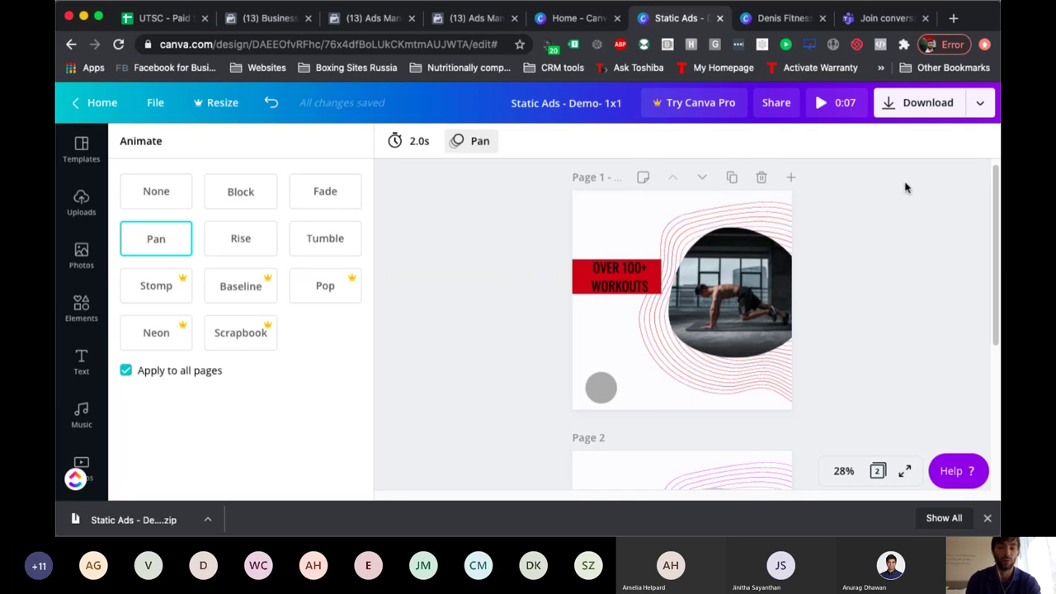
# - Download all pages as an MP4 video, dismiss the Canva Pro offer and open the downloaded file
pyautogui.click(930, 114)
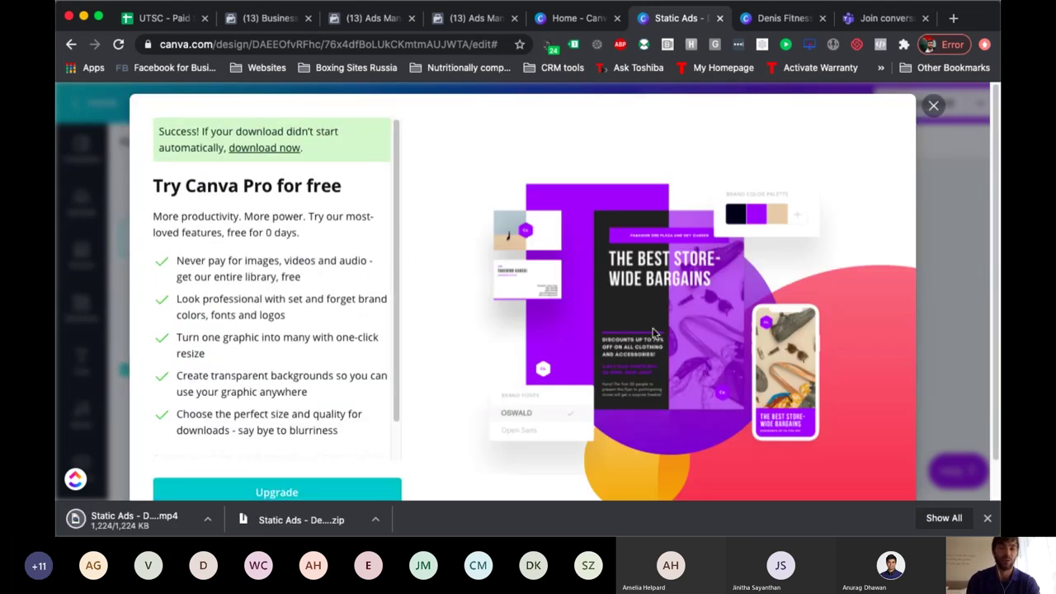
pyautogui.click(934, 106)
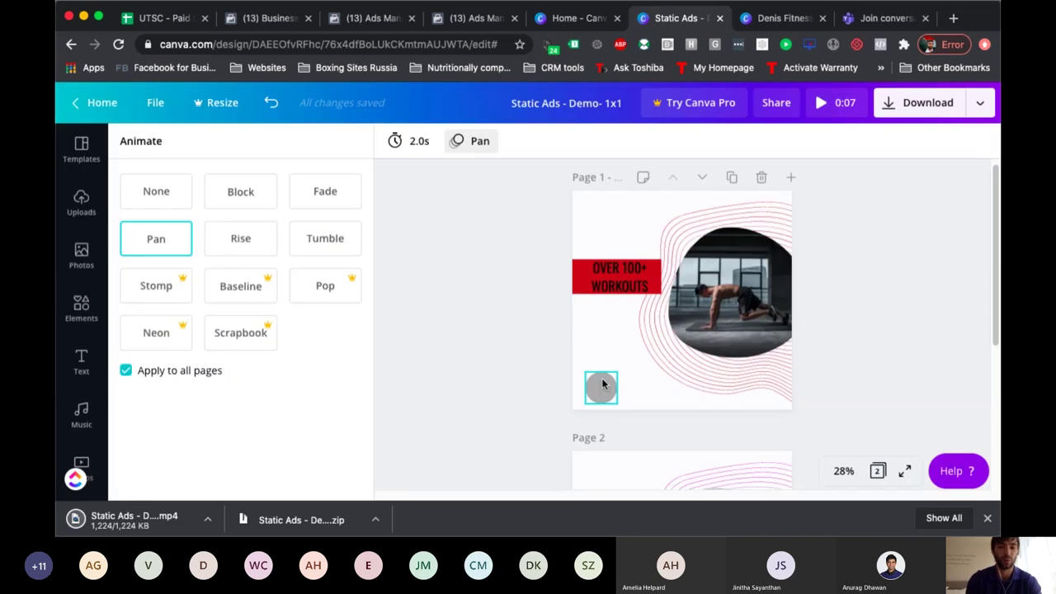
pyautogui.click(513, 333)
pyautogui.scroll(-3, 514, 333)
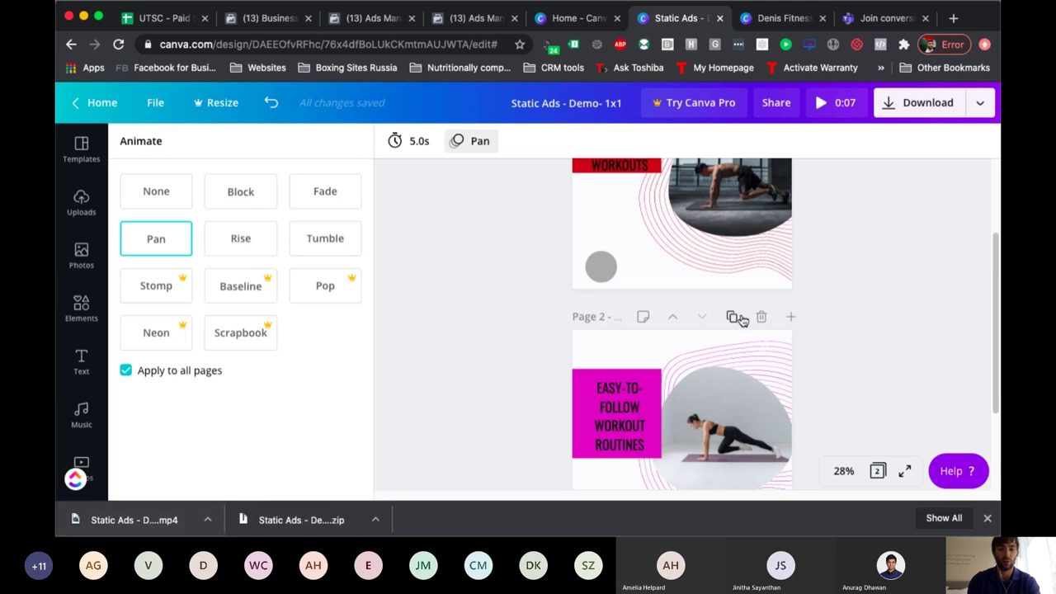
pyautogui.click(172, 520)
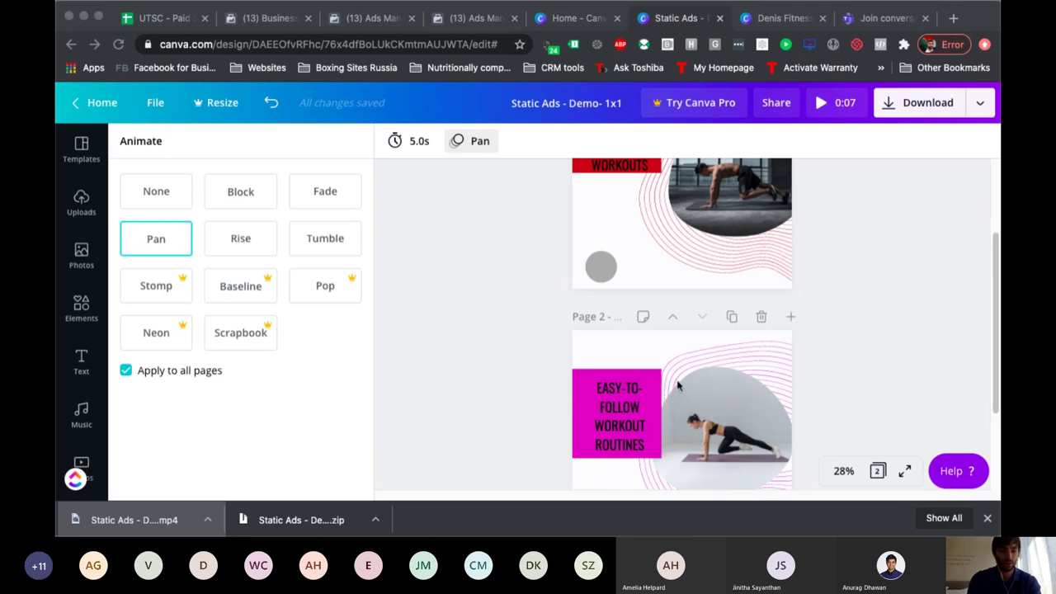
# - Download only page 1 as an MP4 video and dismiss the Canva Pro offer
pyautogui.click(907, 119)
pyautogui.click(932, 110)
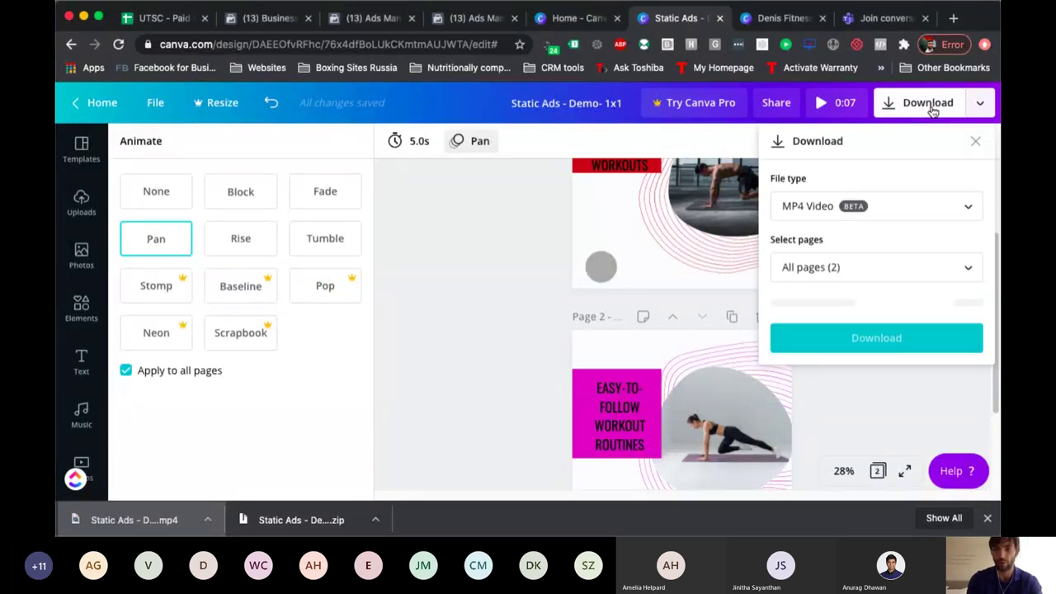
pyautogui.click(812, 273)
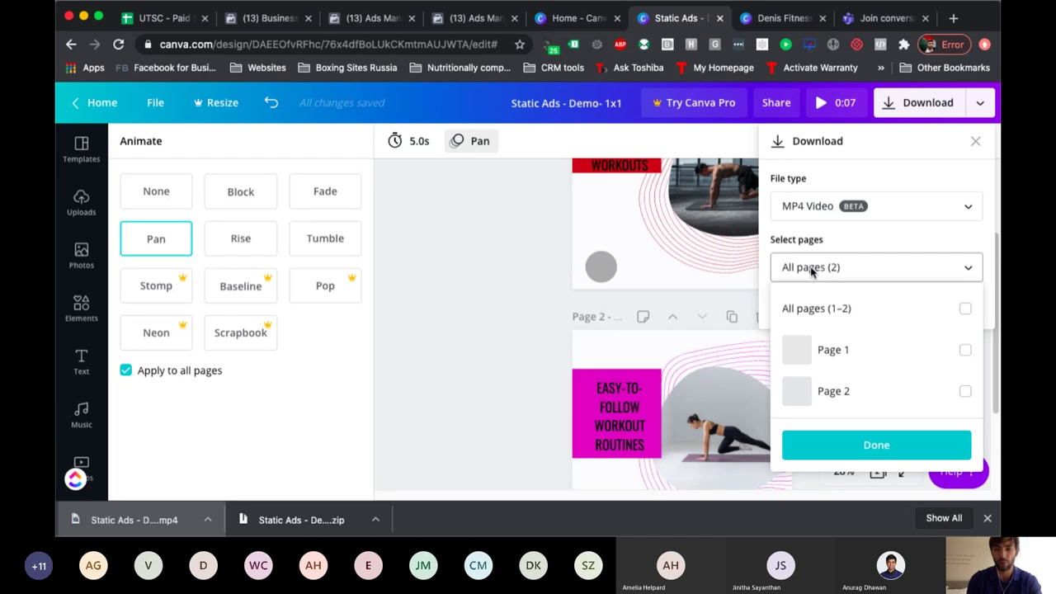
pyautogui.click(965, 353)
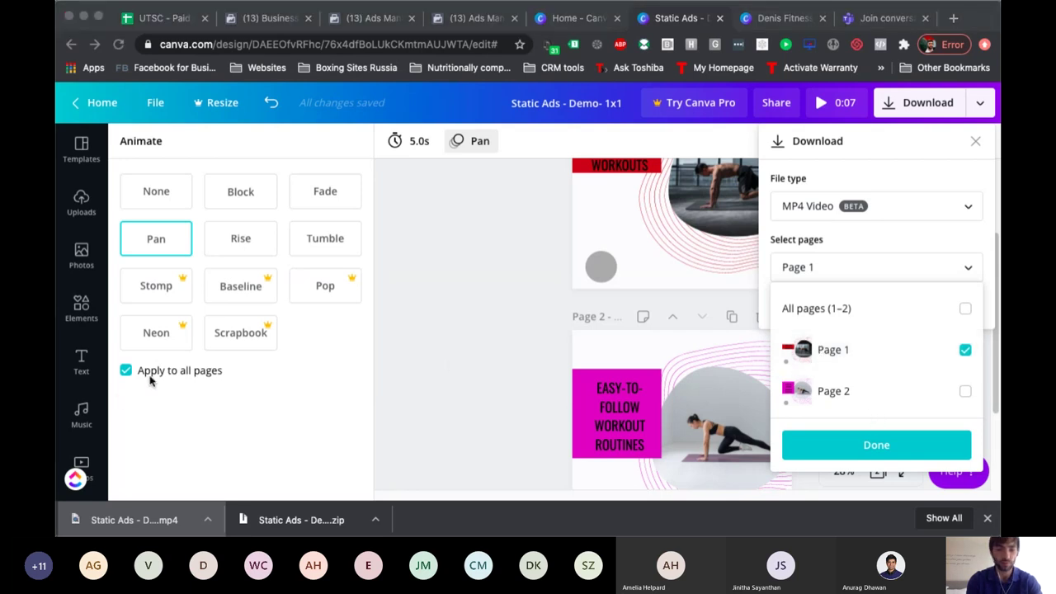
pyautogui.click(875, 452)
pyautogui.click(874, 450)
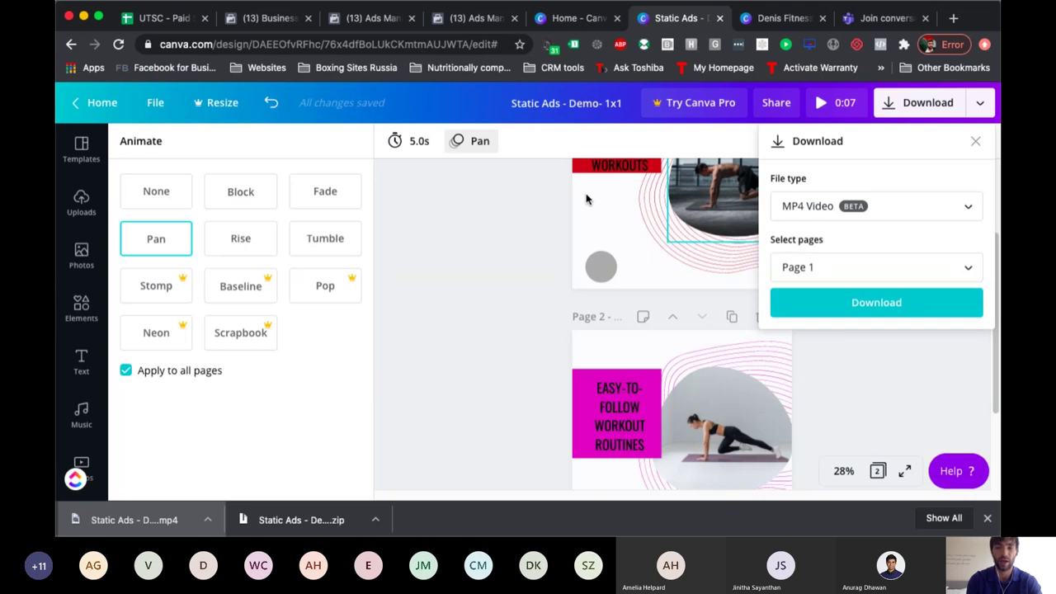
pyautogui.click(847, 304)
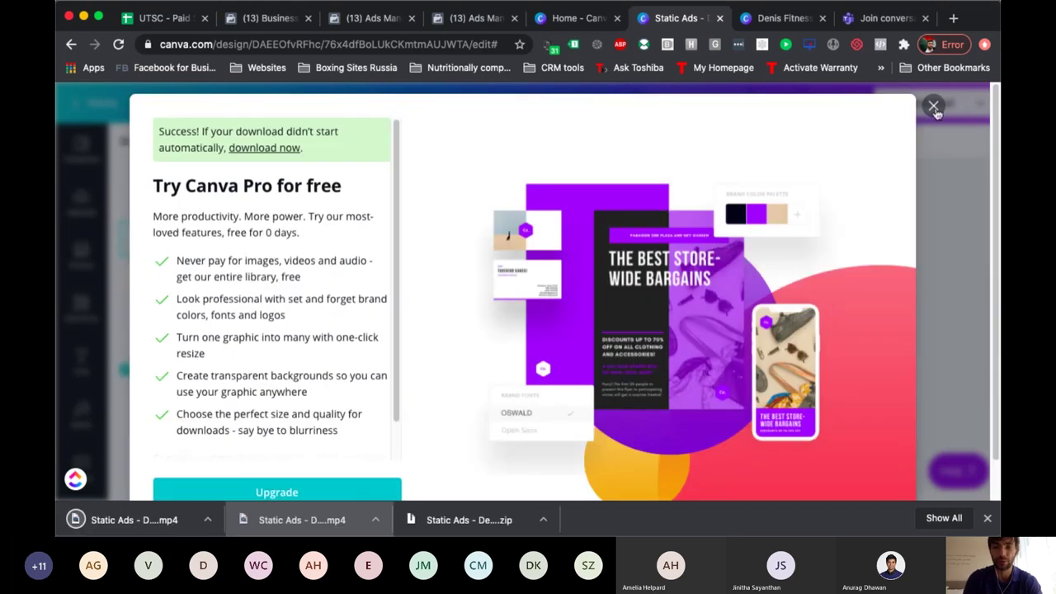
pyautogui.click(921, 318)
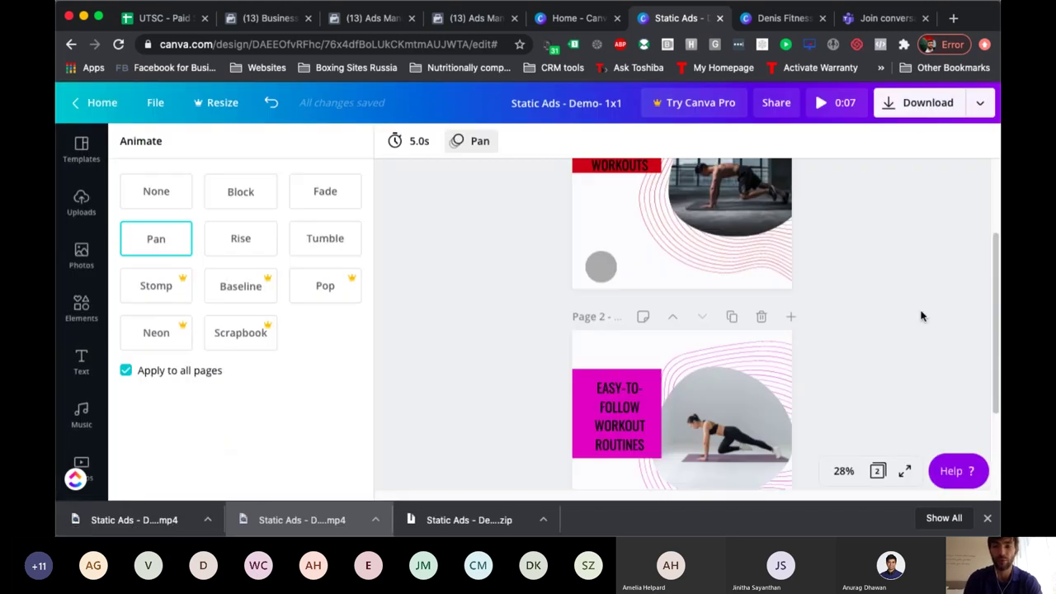
# - Download only page 2 as an MP4 video and close the Canva Pro offer
pyautogui.click(926, 108)
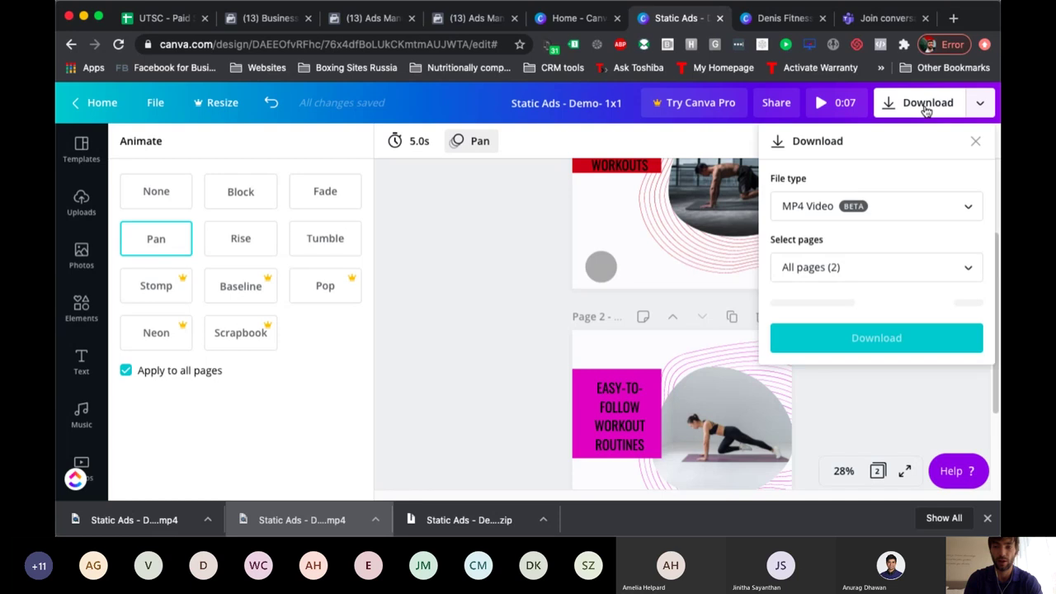
pyautogui.click(858, 267)
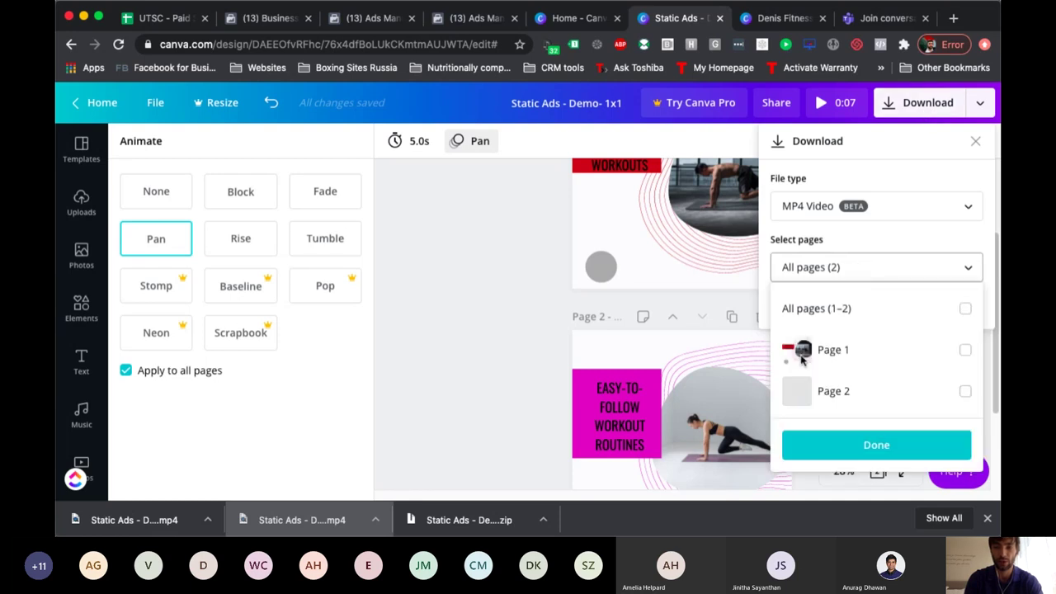
pyautogui.click(966, 391)
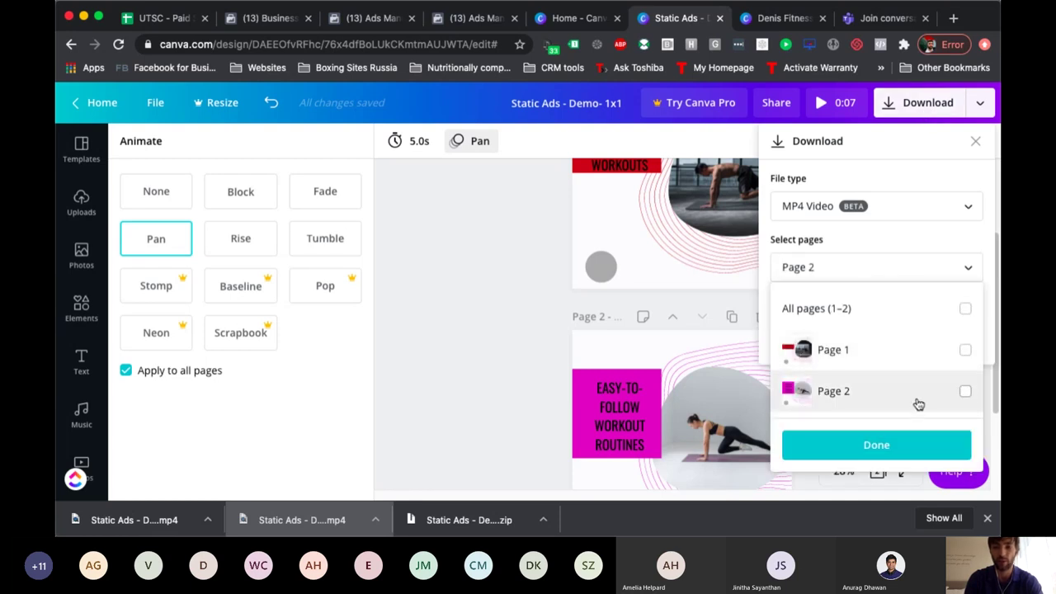
pyautogui.click(853, 456)
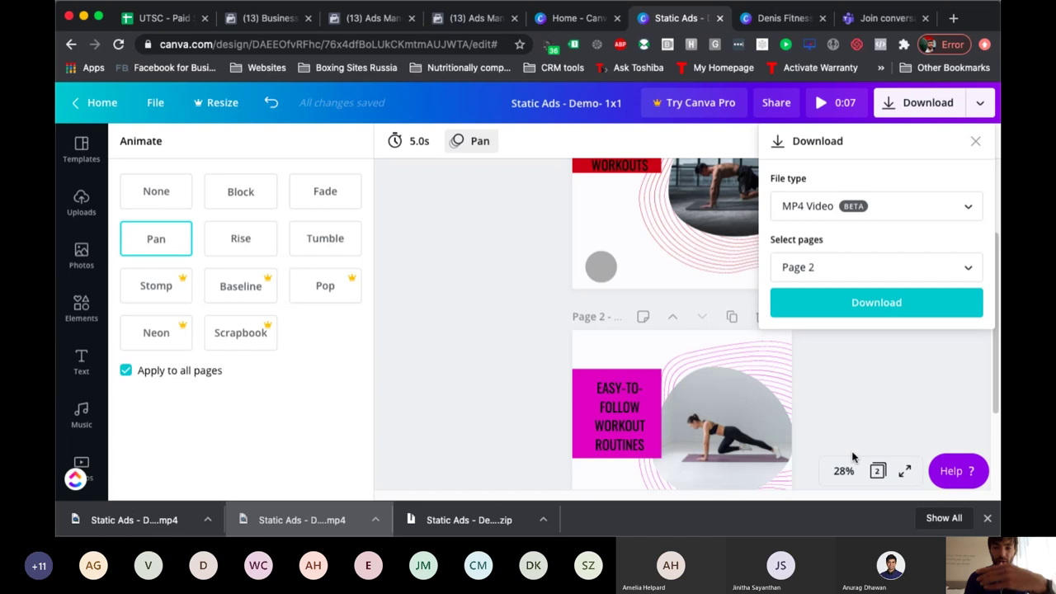
pyautogui.click(875, 304)
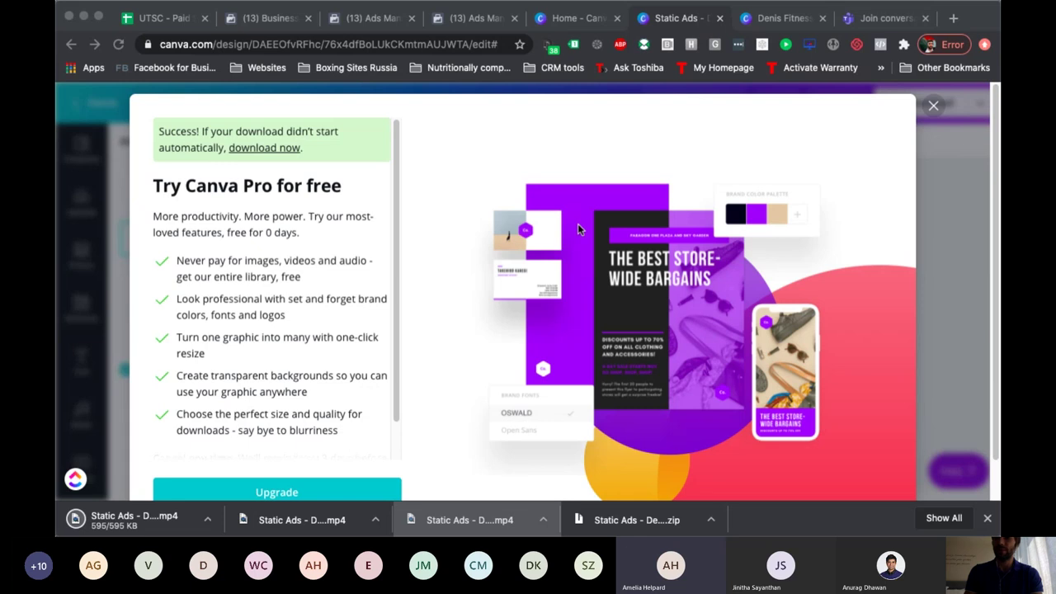
pyautogui.click(577, 228)
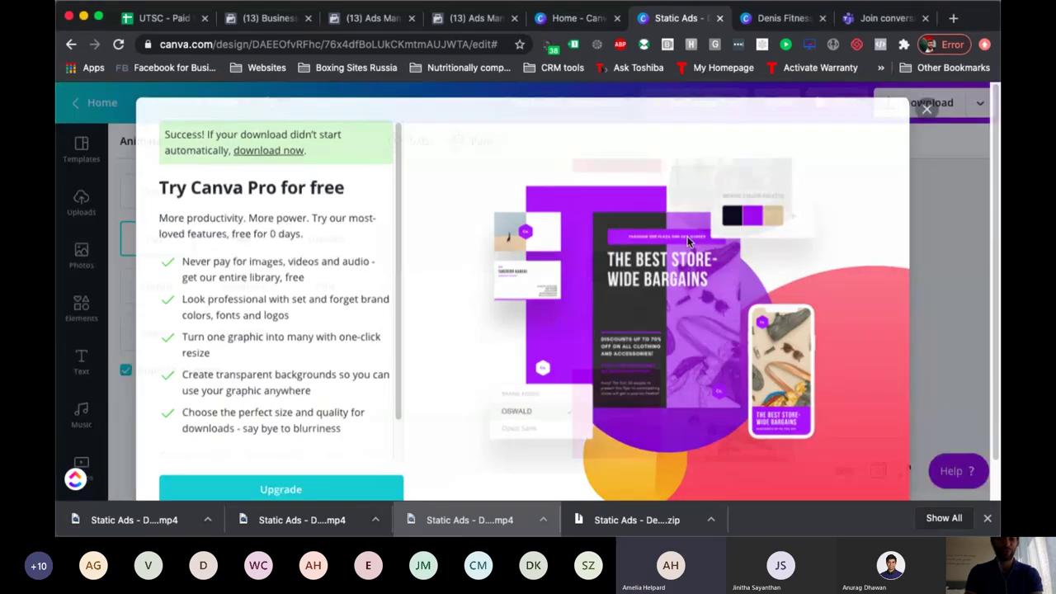
pyautogui.press('Escape')
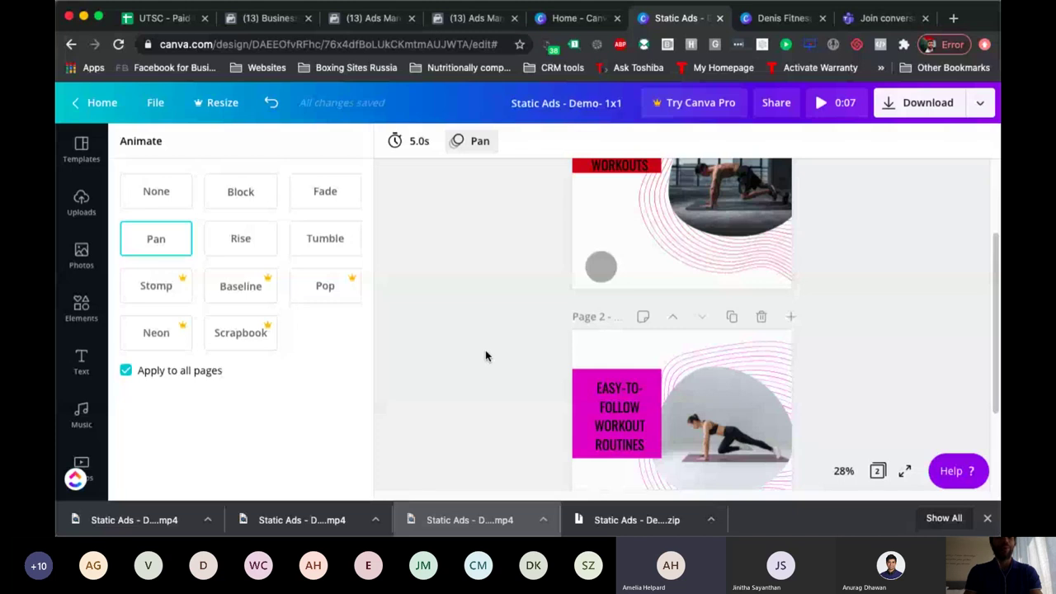
pyautogui.scroll(-2, 485, 355)
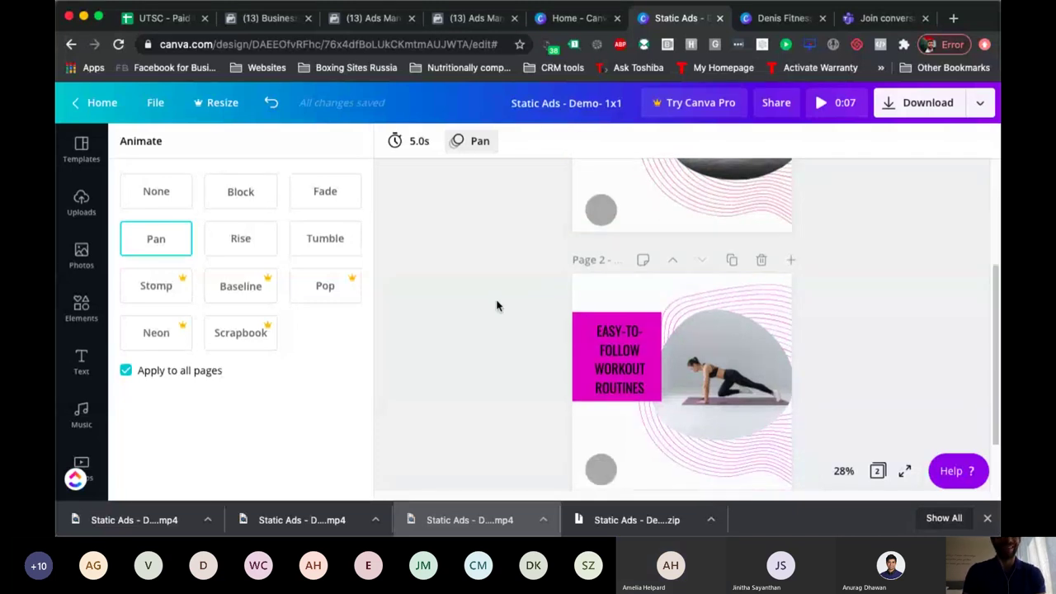
pyautogui.scroll(5, 497, 305)
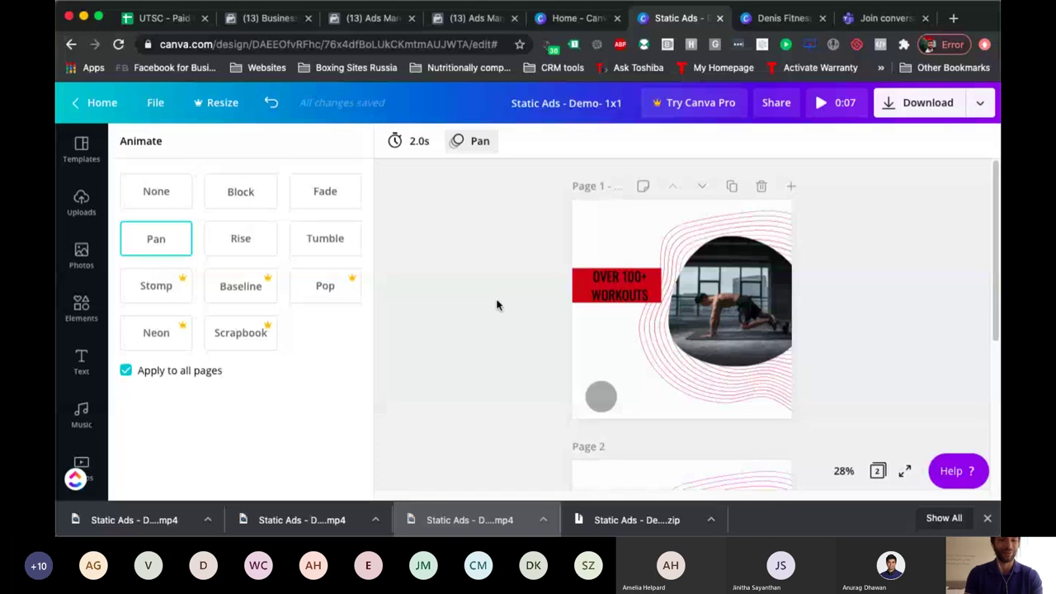
pyautogui.scroll(-7, 497, 305)
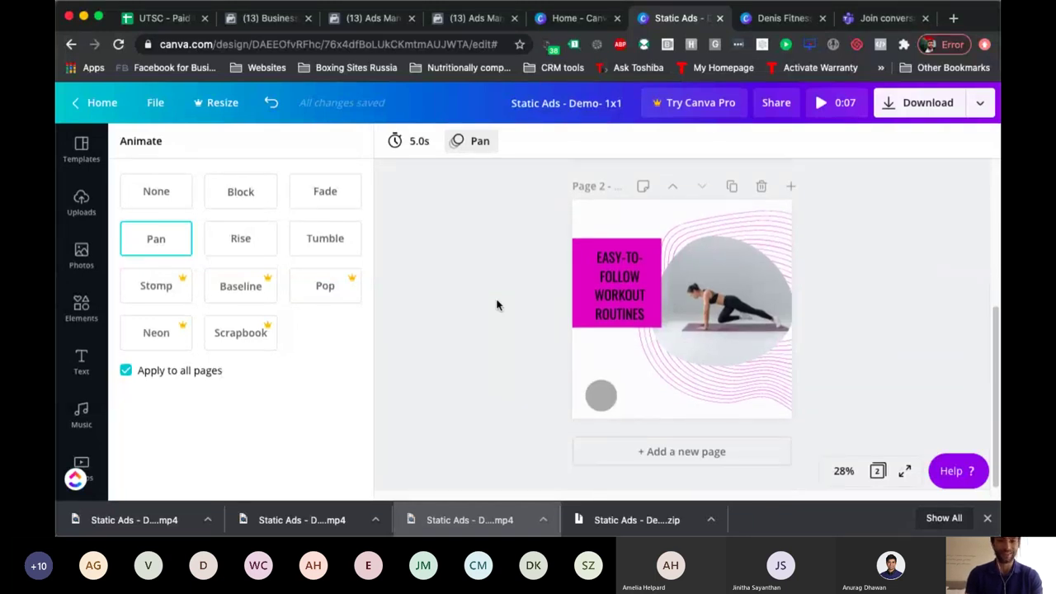
pyautogui.scroll(7, 497, 306)
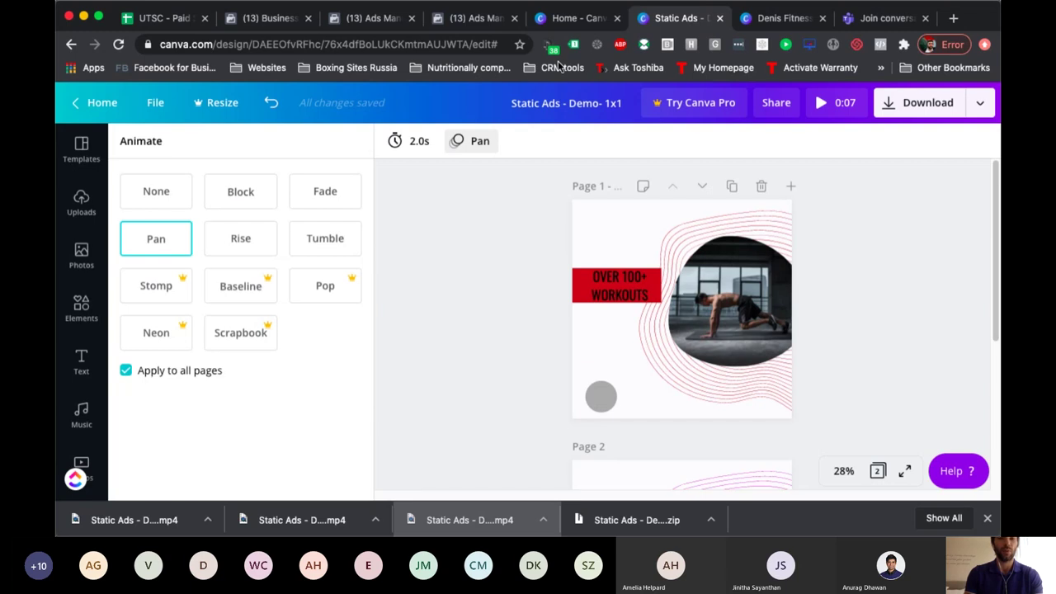
# - Switch to Facebook Ads Manager, cancel the payment method form and open the Hoops GOAT ad account's media in the Images and Videos library
pyautogui.click(479, 18)
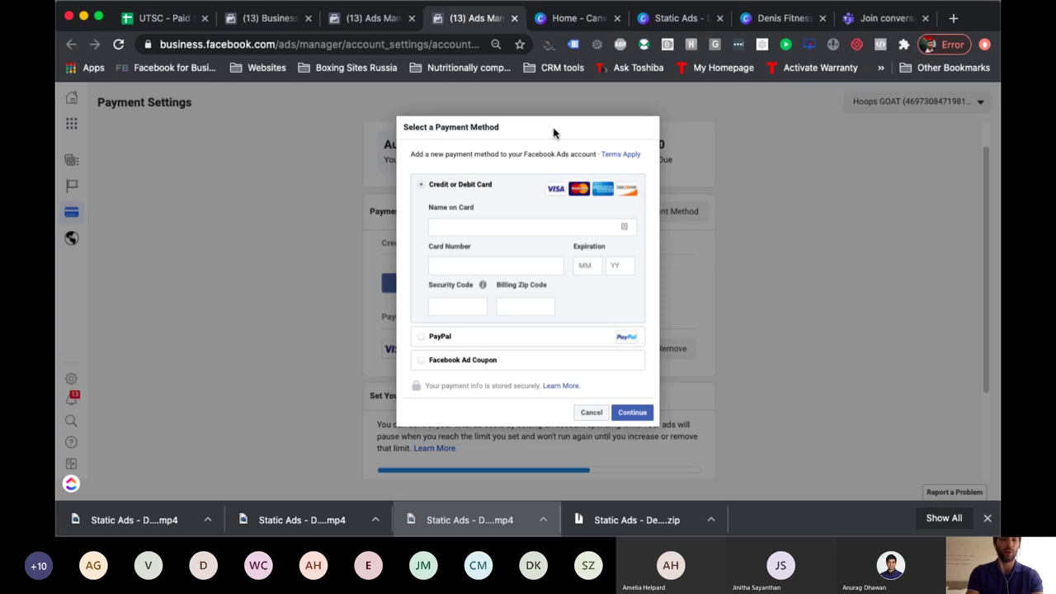
pyautogui.click(591, 412)
pyautogui.click(366, 20)
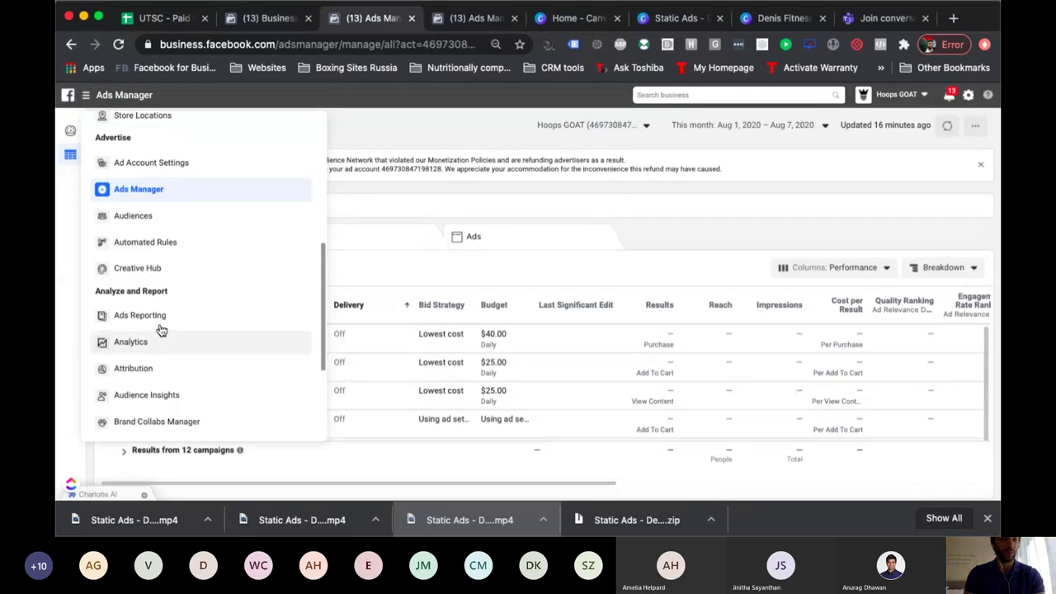
pyautogui.scroll(-2, 163, 310)
pyautogui.scroll(-2, 162, 307)
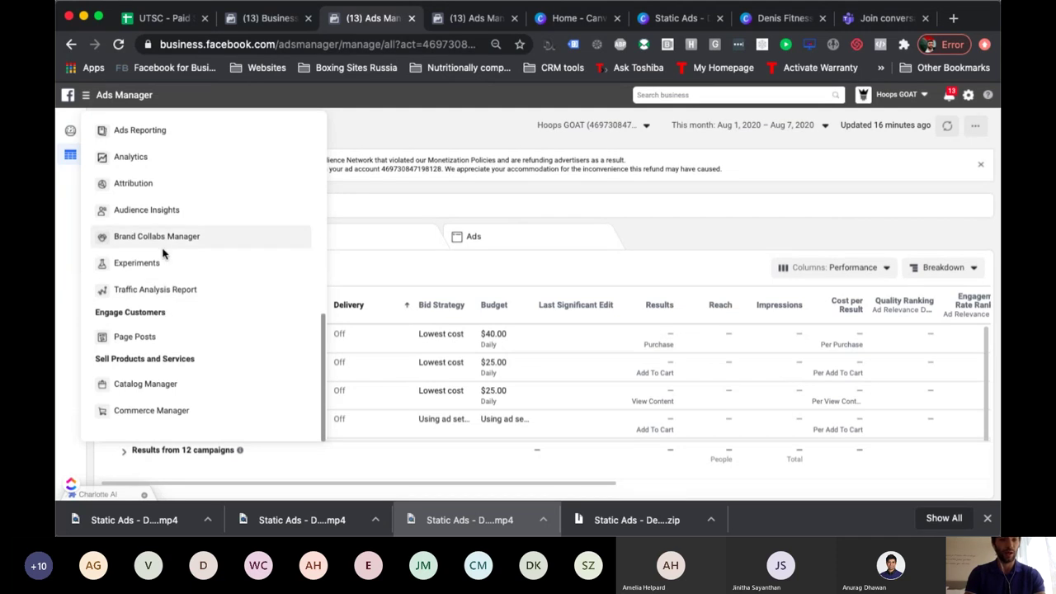
pyautogui.scroll(5, 162, 255)
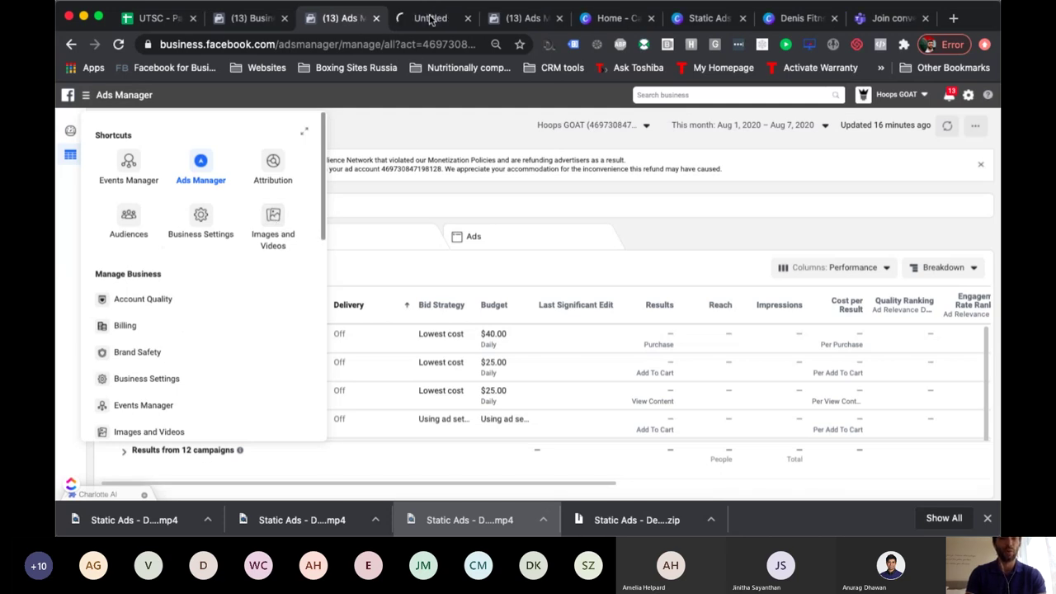
pyautogui.click(429, 18)
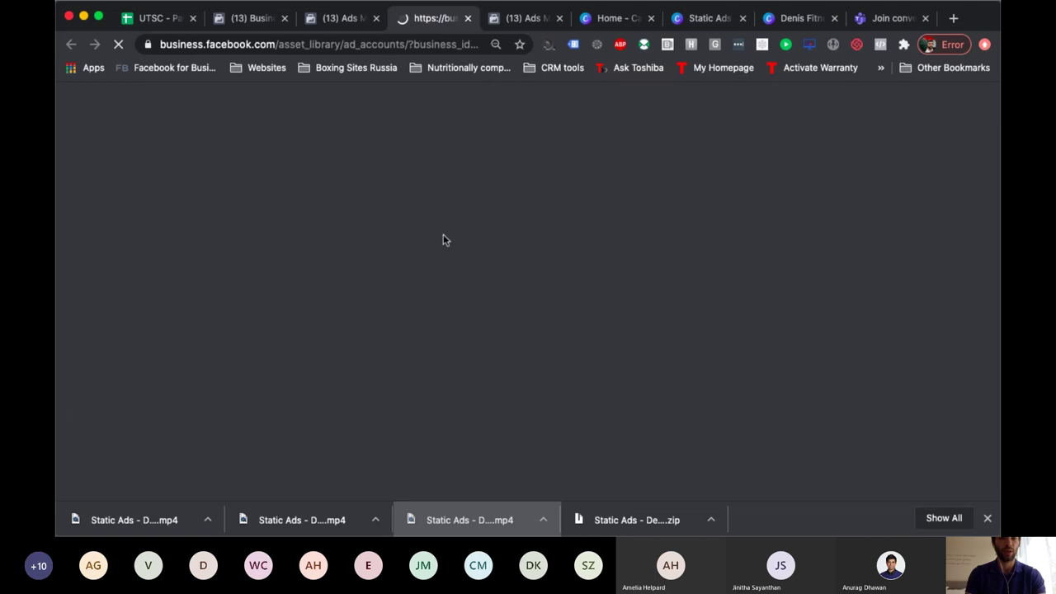
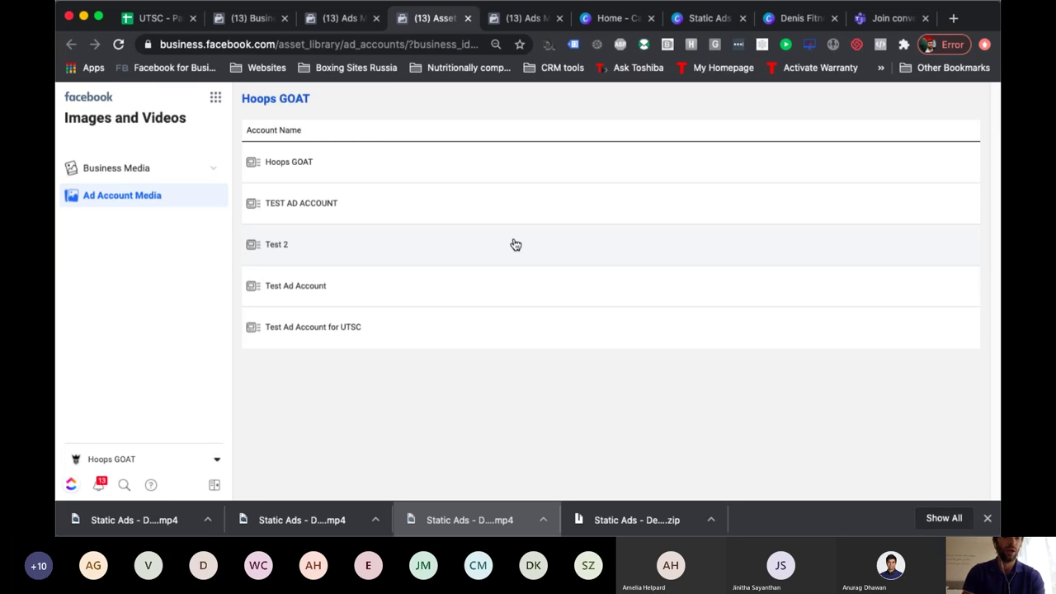
pyautogui.click(290, 170)
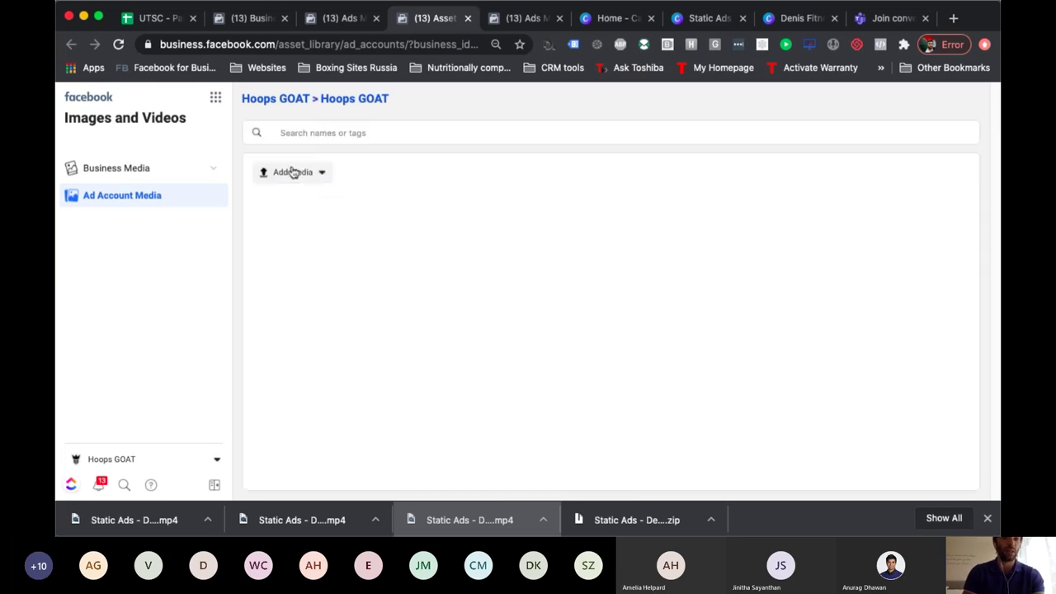
# - Try to add a video to the Hoops GOAT ad account's media
pyautogui.click(315, 177)
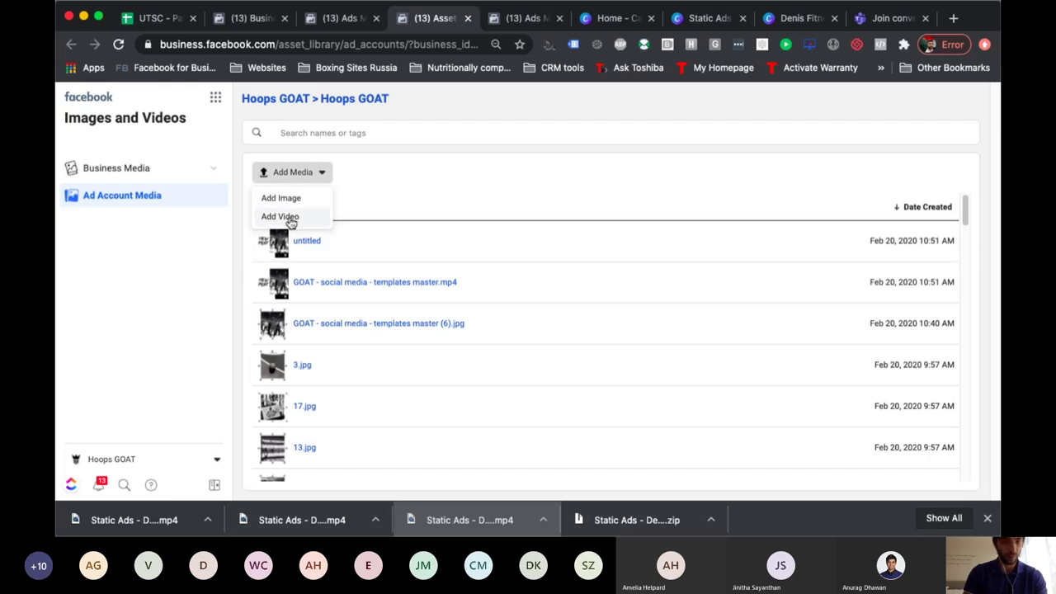
pyautogui.click(289, 217)
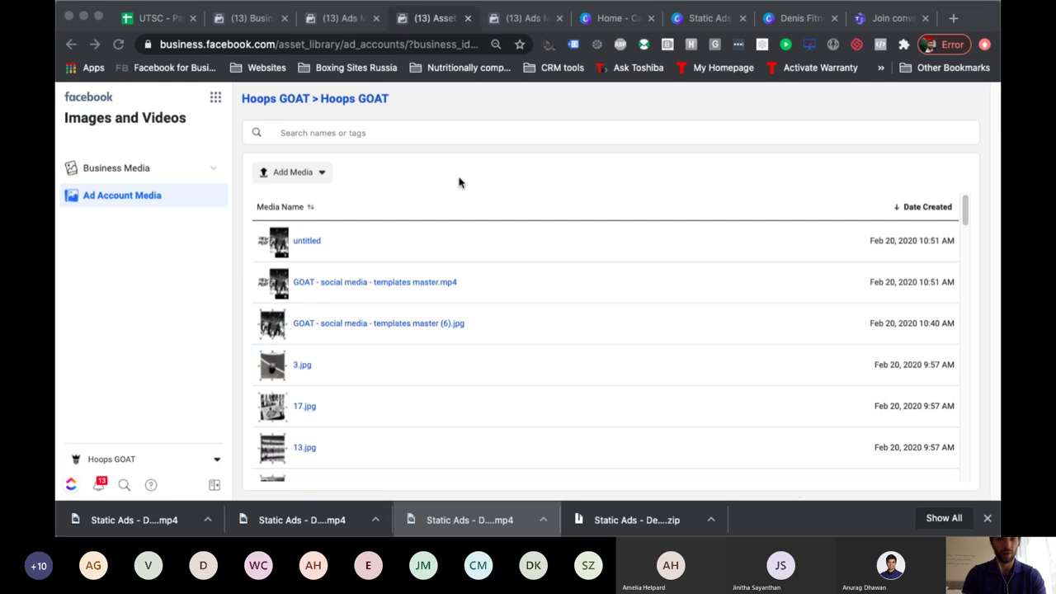
pyautogui.click(426, 115)
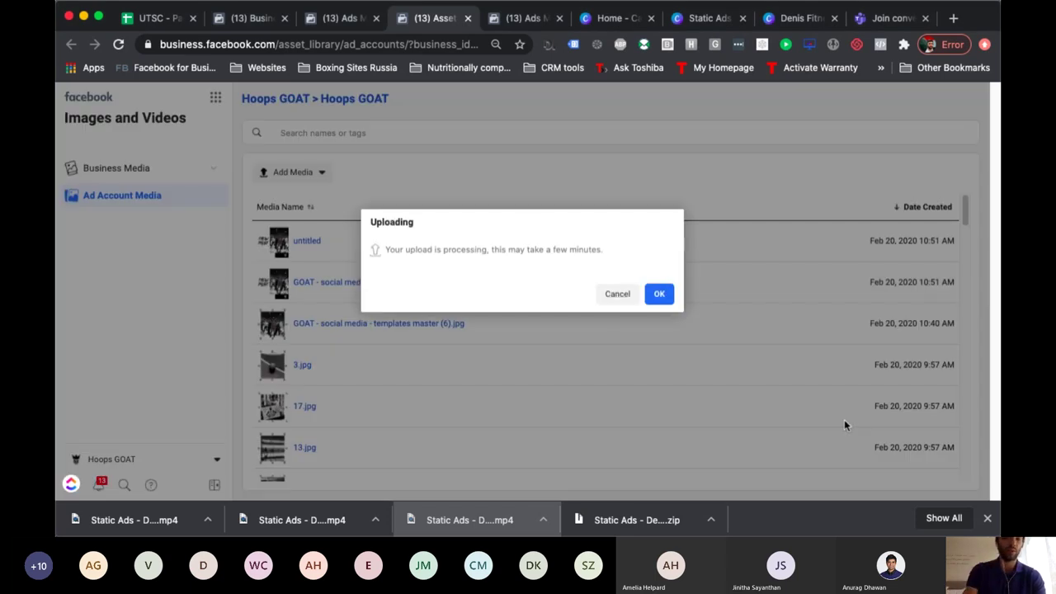
pyautogui.click(656, 296)
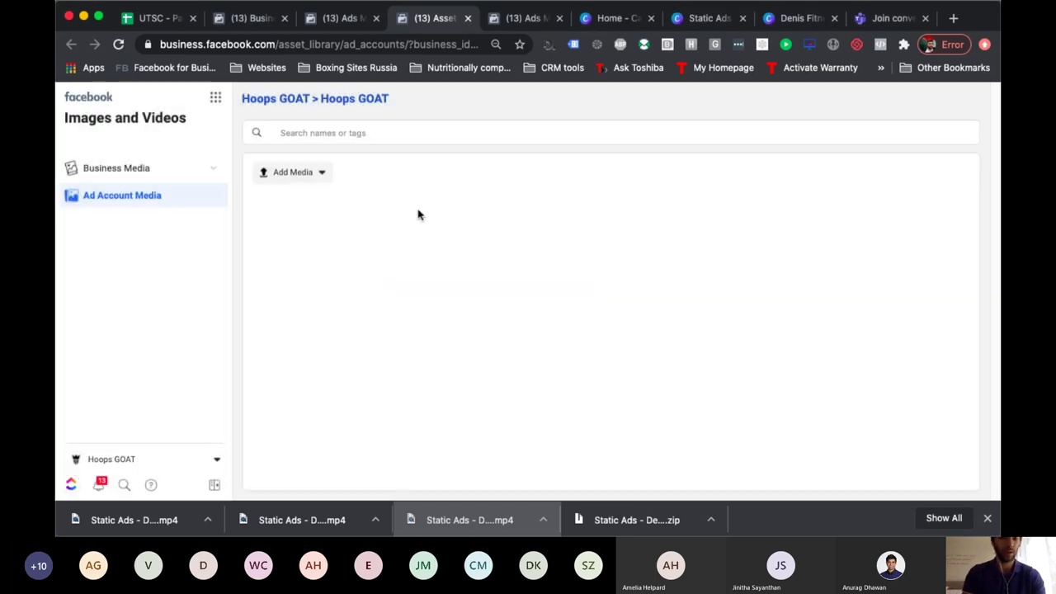
# - Upload the videos Static Ads - Demo- 1x1 (1).mp4 and Static Ads - Demo- 1x1 (2).mp4 to the Hoops GOAT ad account's media
pyautogui.click(306, 178)
pyautogui.click(283, 216)
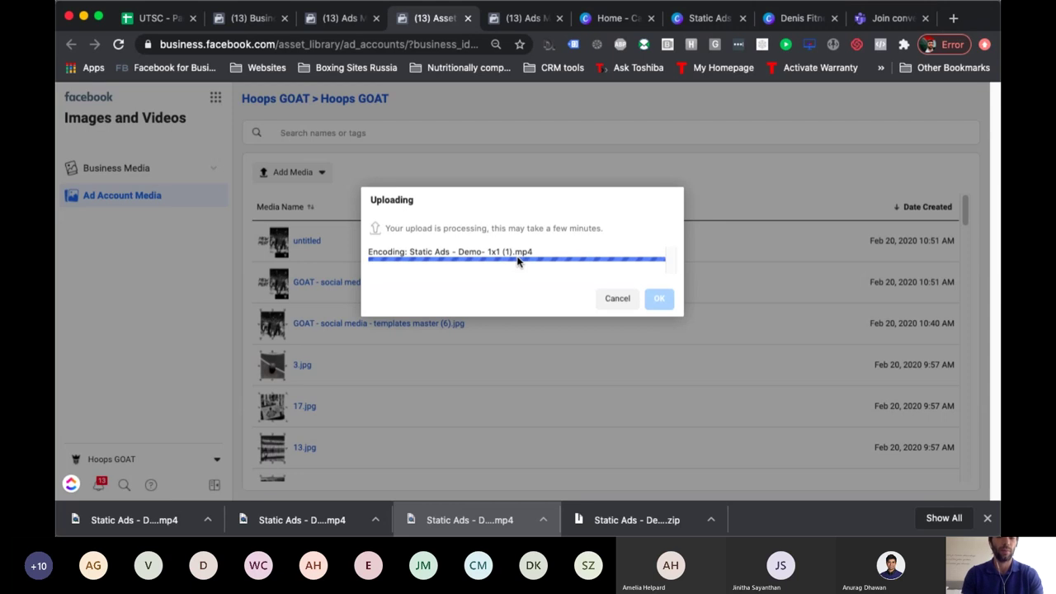
pyautogui.click(660, 299)
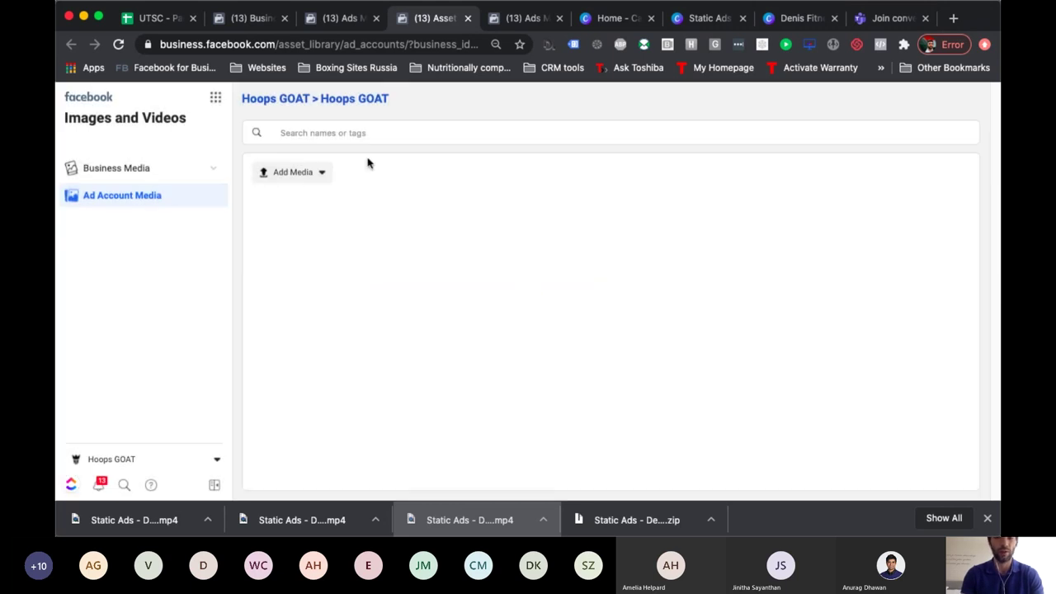
pyautogui.click(313, 176)
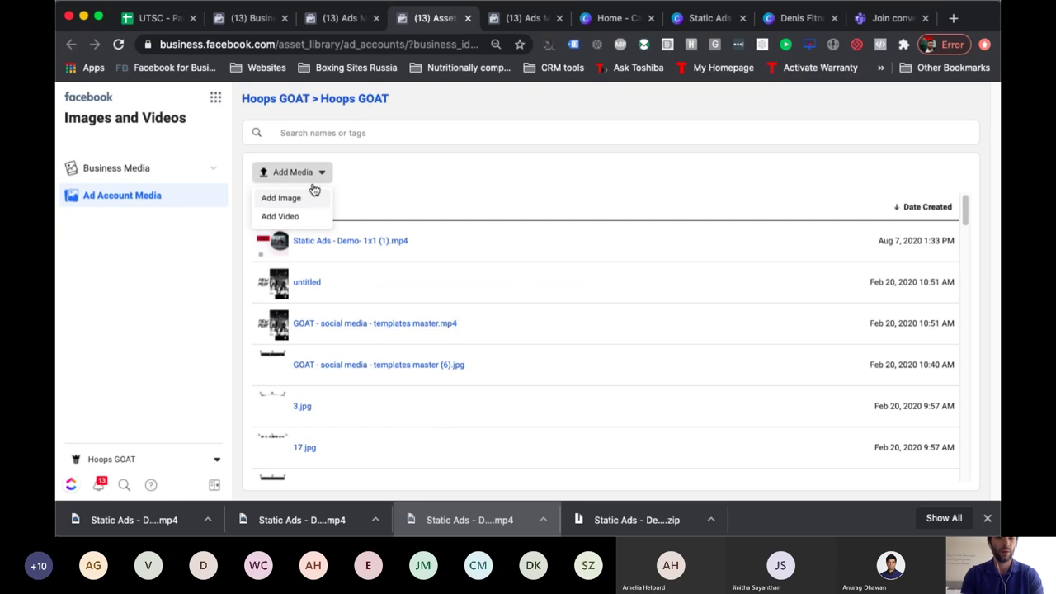
pyautogui.click(307, 216)
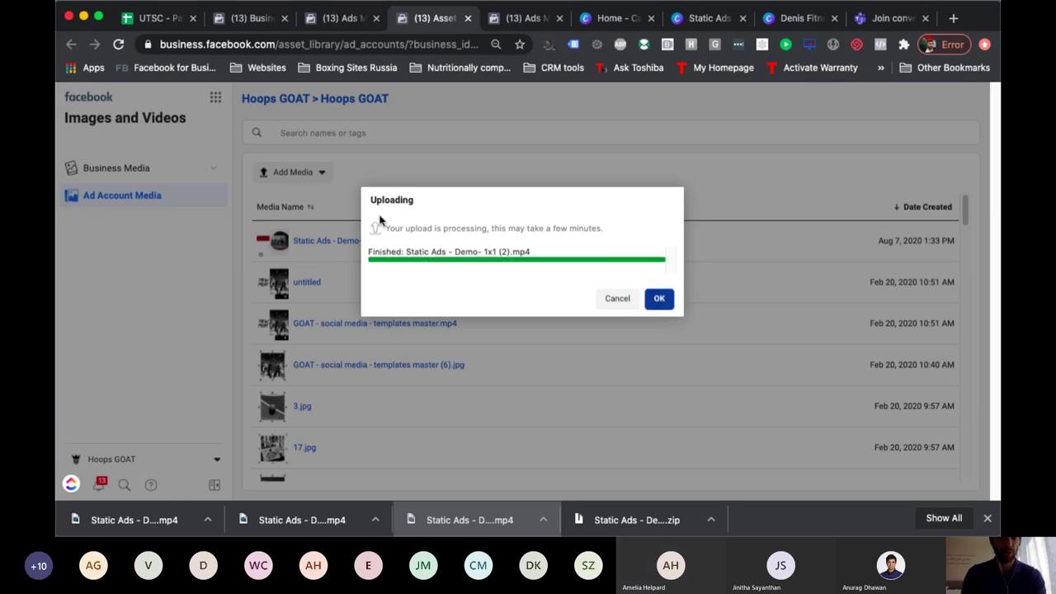
pyautogui.click(660, 297)
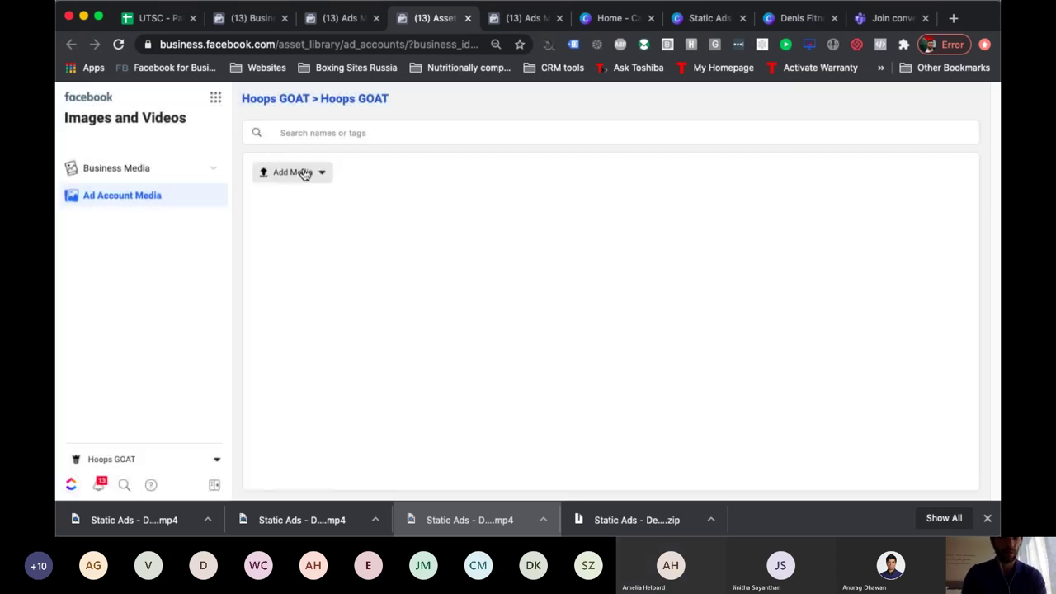
# - Upload the images 1.png and 2.png from the extracted Static Ads zip to the Hoops GOAT ad account's media
pyautogui.click(640, 520)
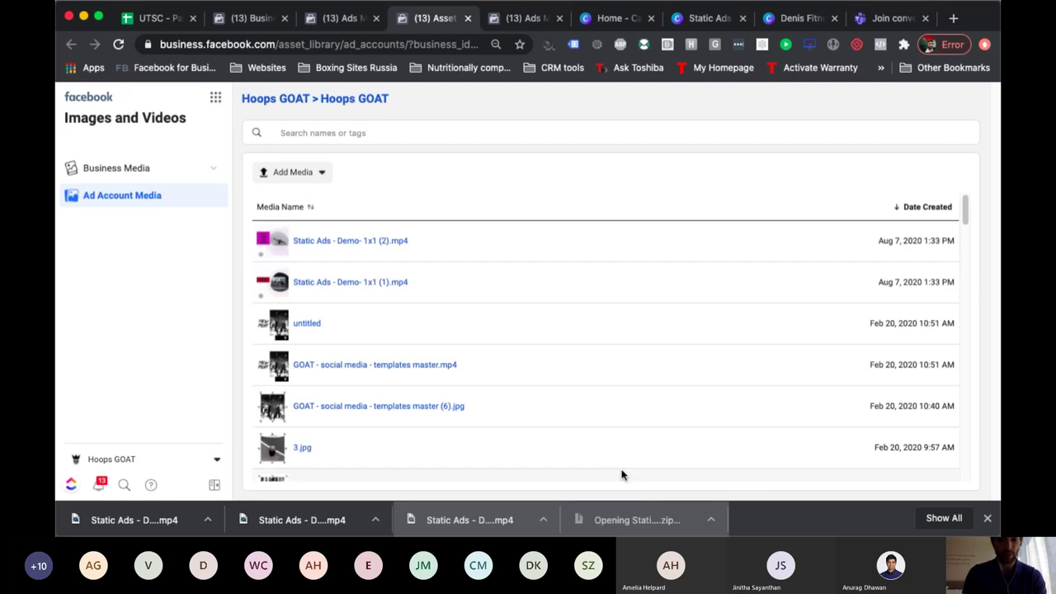
pyautogui.click(304, 175)
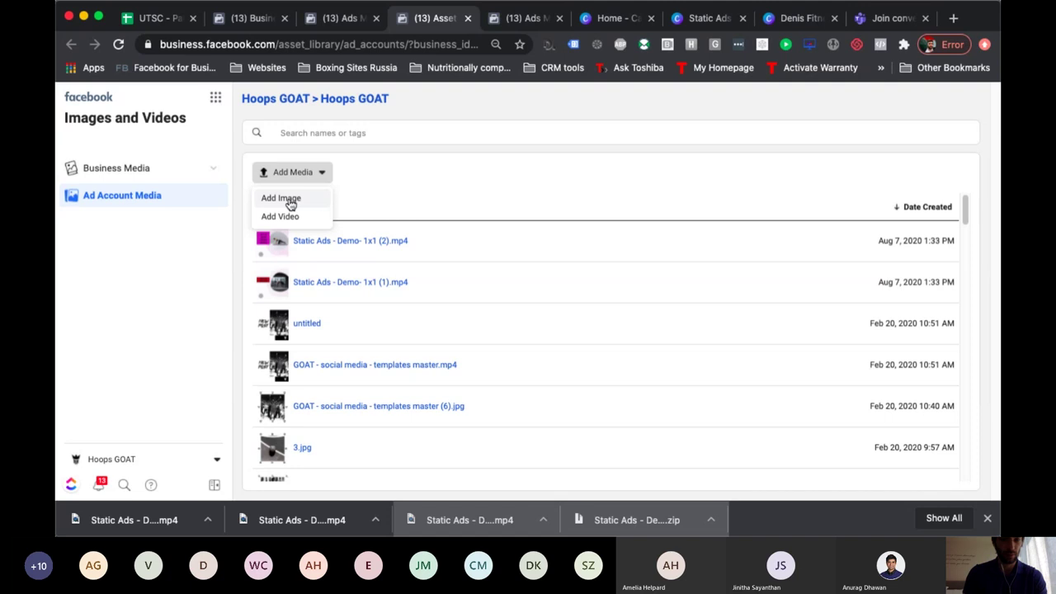
pyautogui.click(282, 198)
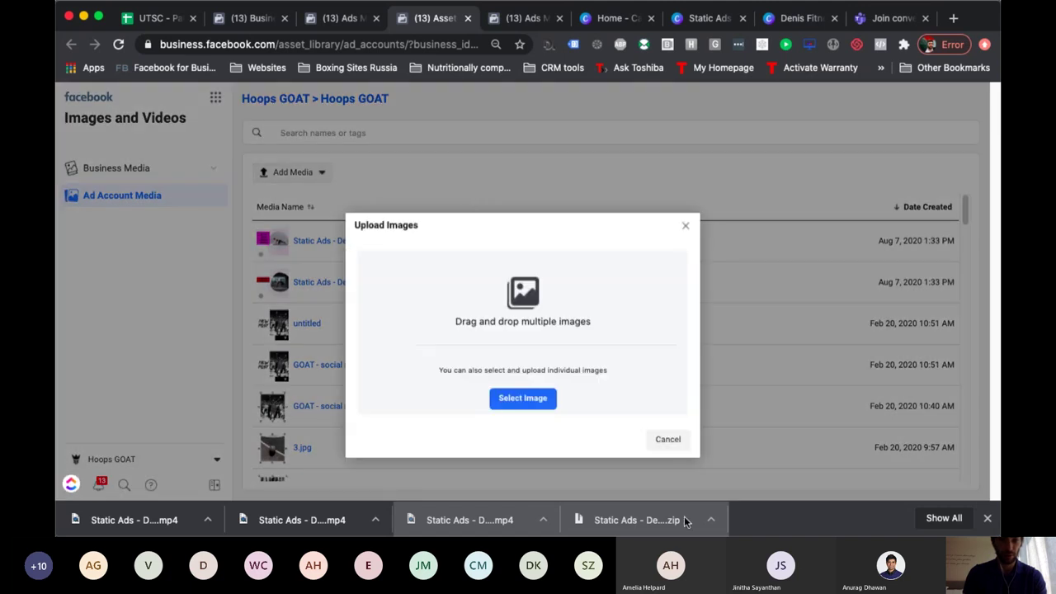
pyautogui.click(685, 521)
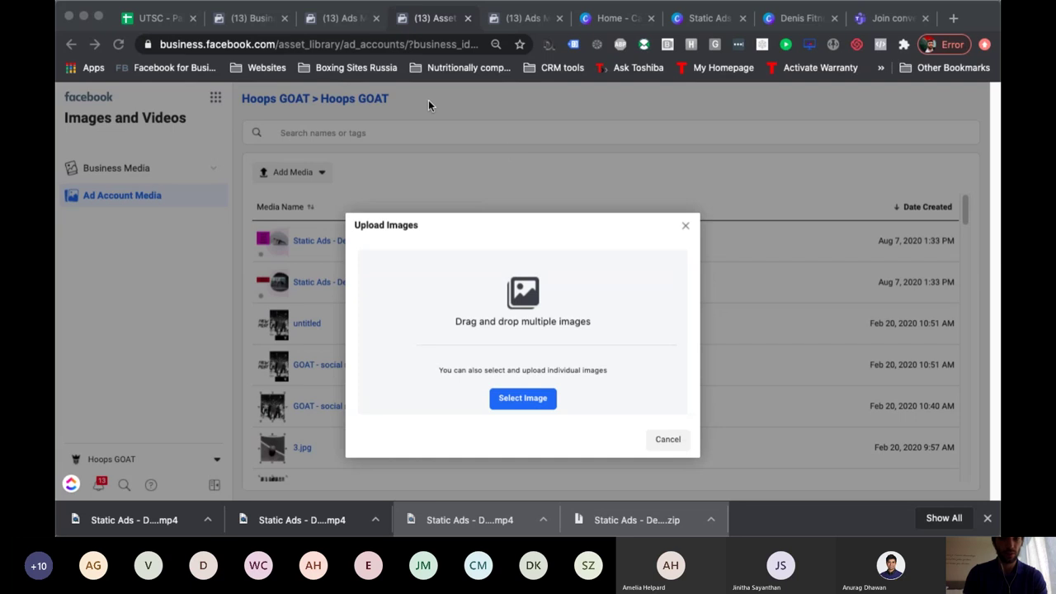
pyautogui.moveTo(475, 408); pyautogui.dragTo(625, 349)
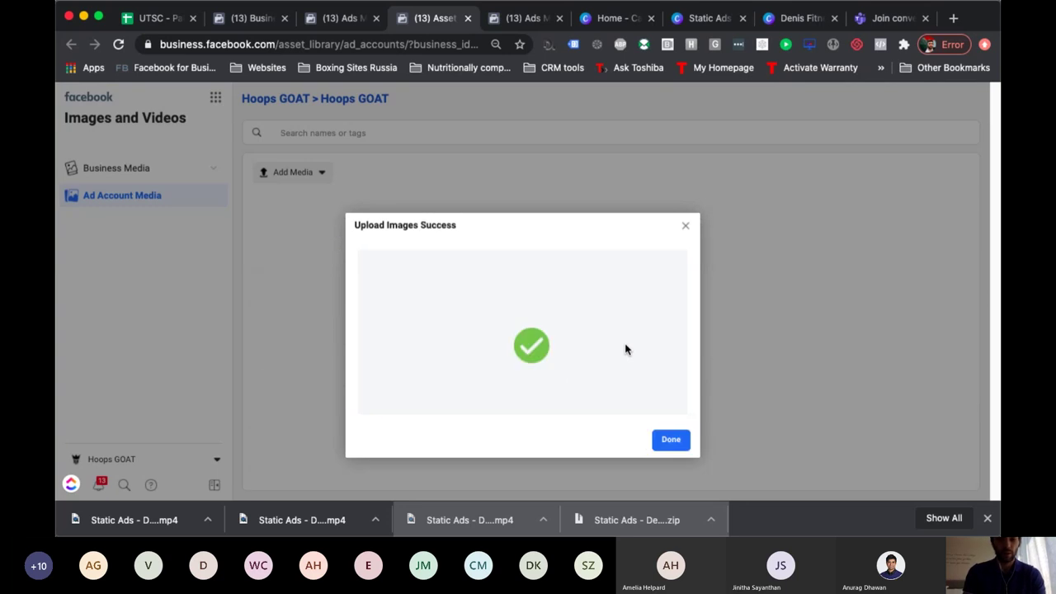
pyautogui.click(667, 438)
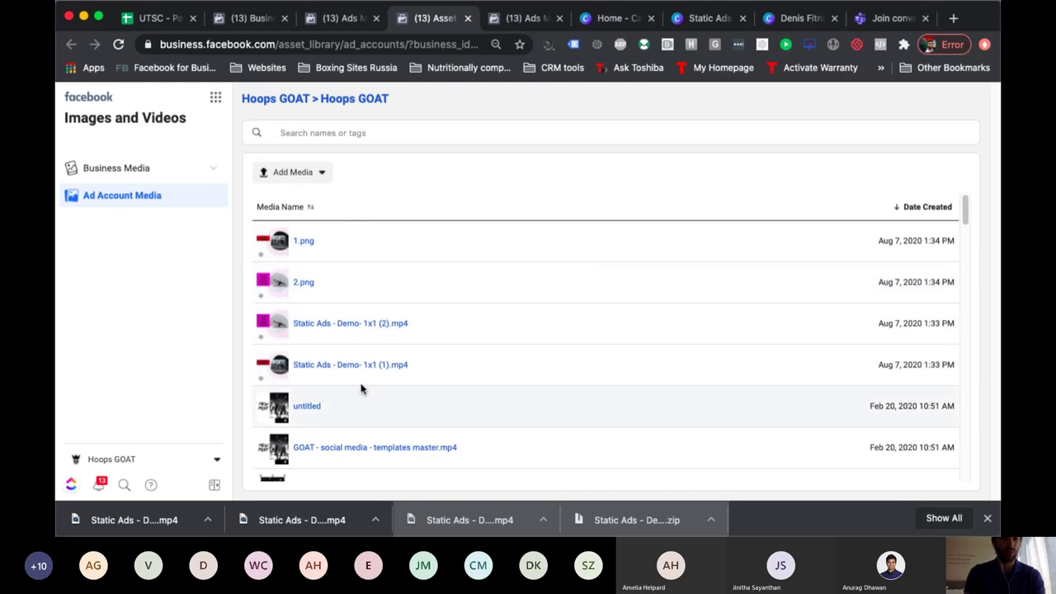
# - Close the media library and look through the full list of business tools available in Ads Manager
pyautogui.click(468, 18)
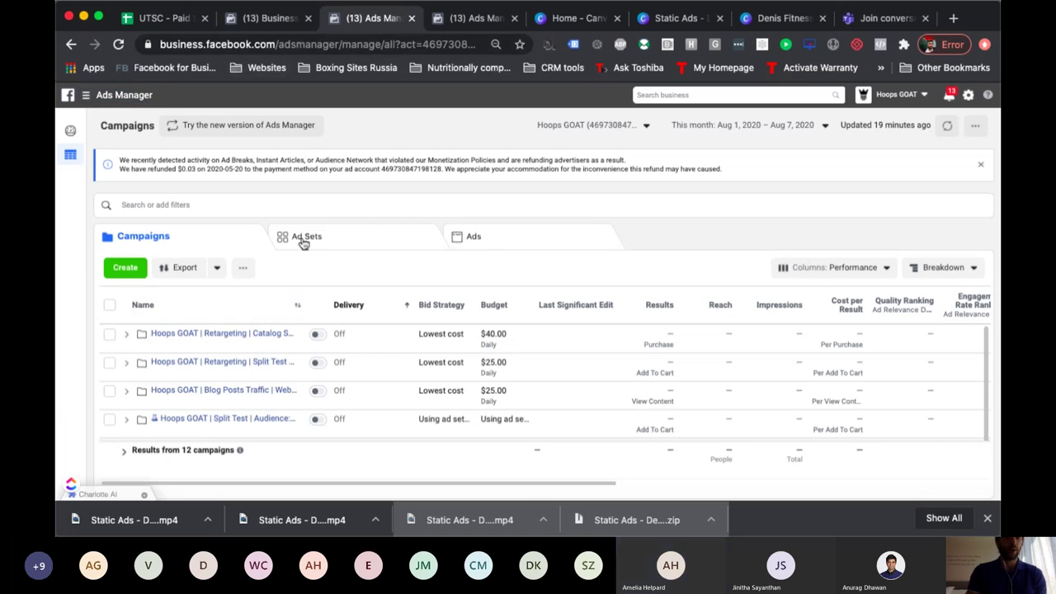
pyautogui.click(89, 97)
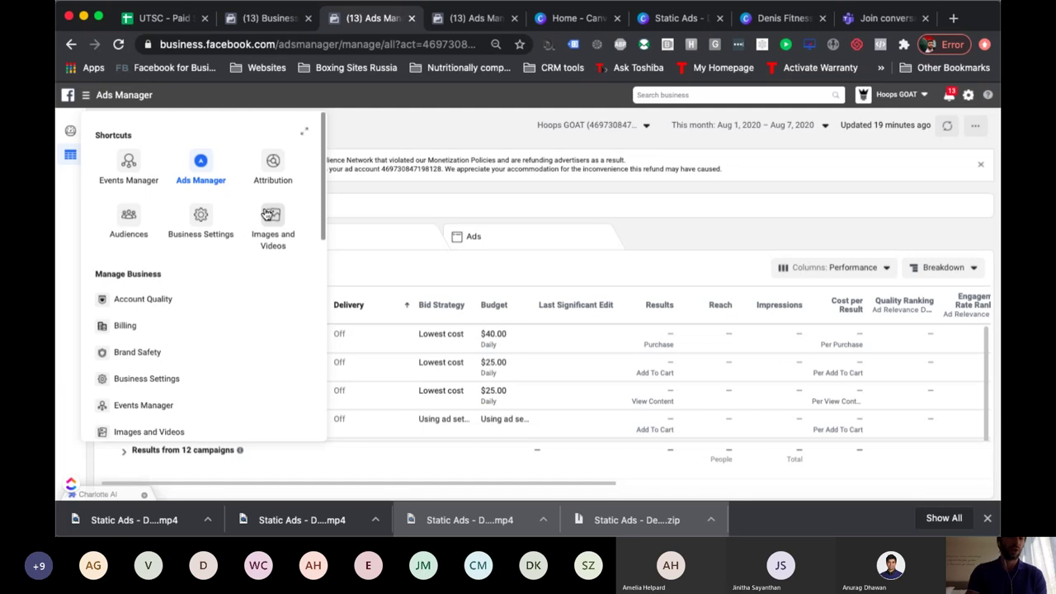
pyautogui.scroll(-3, 158, 256)
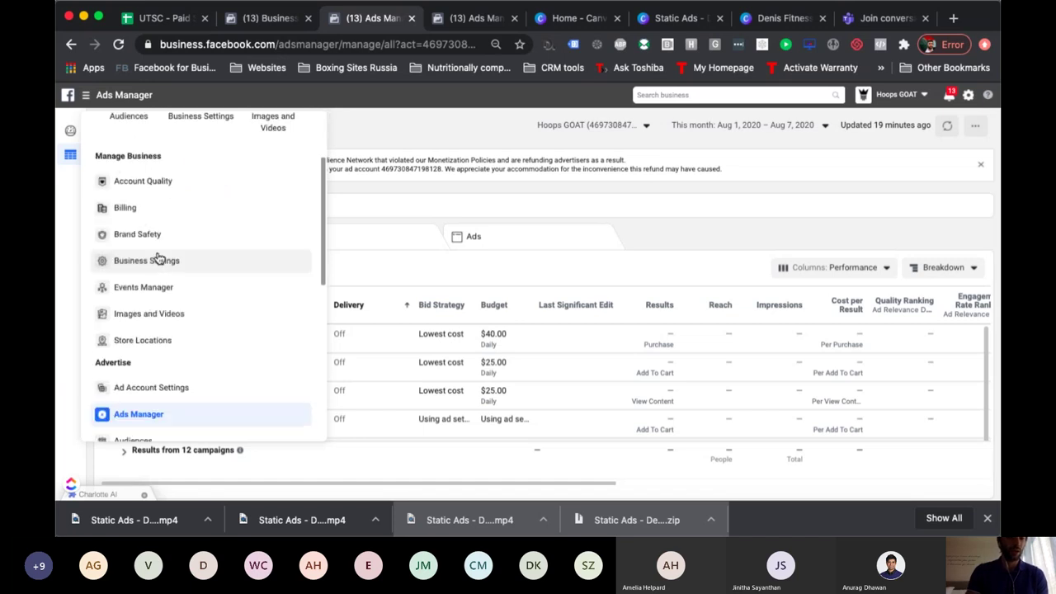
pyautogui.scroll(-7, 158, 256)
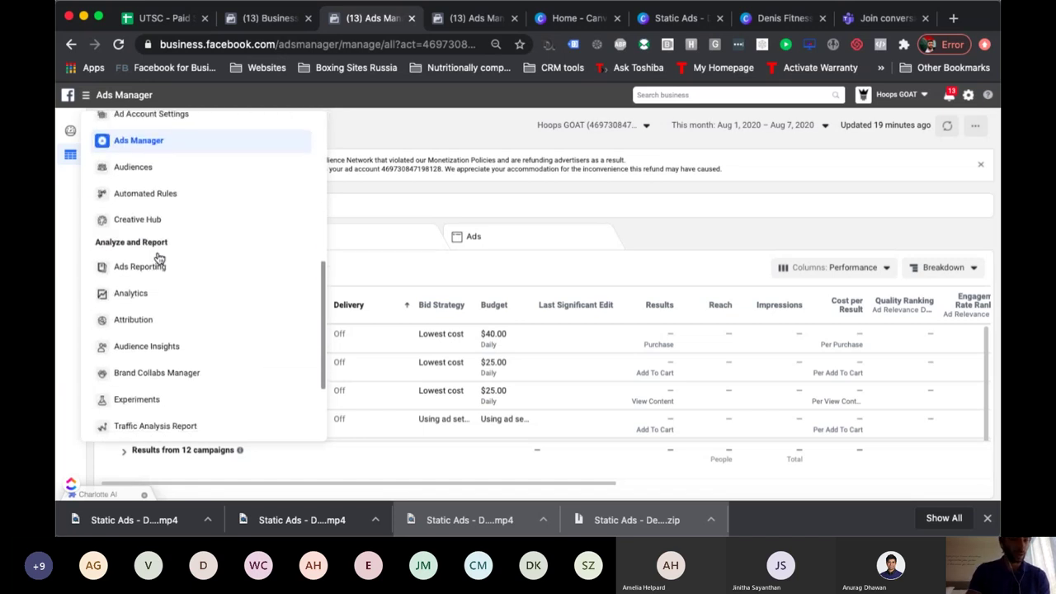
pyautogui.scroll(-2, 159, 258)
pyautogui.scroll(-2, 159, 258)
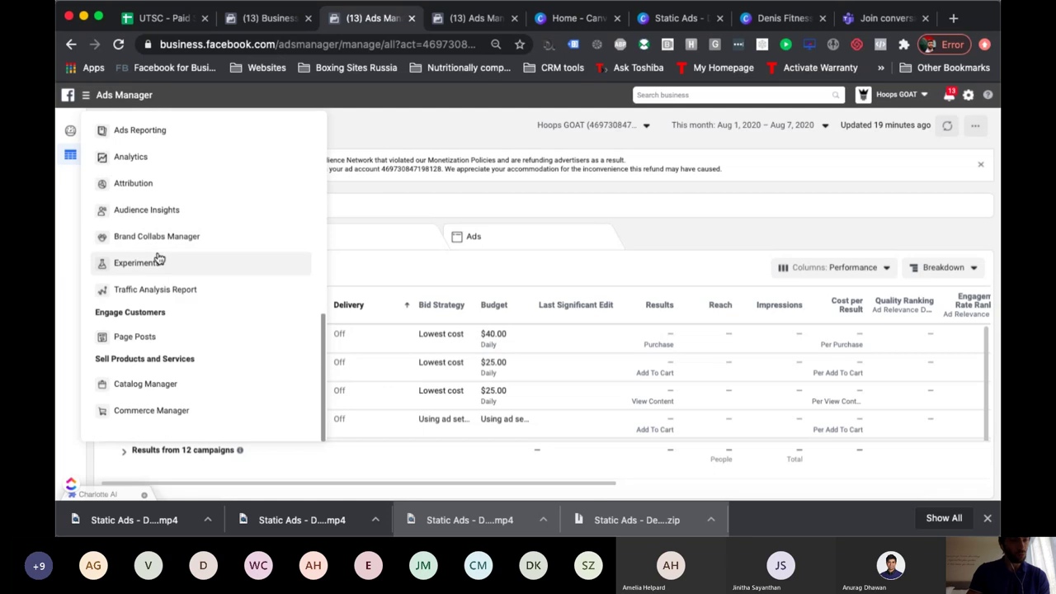
pyautogui.scroll(10, 159, 258)
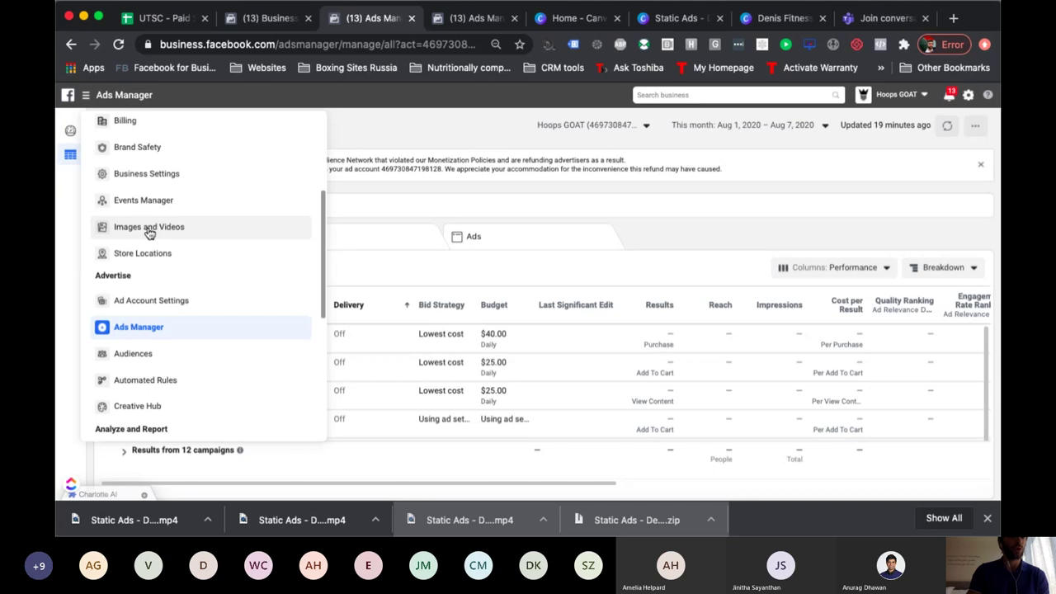
pyautogui.scroll(3, 149, 234)
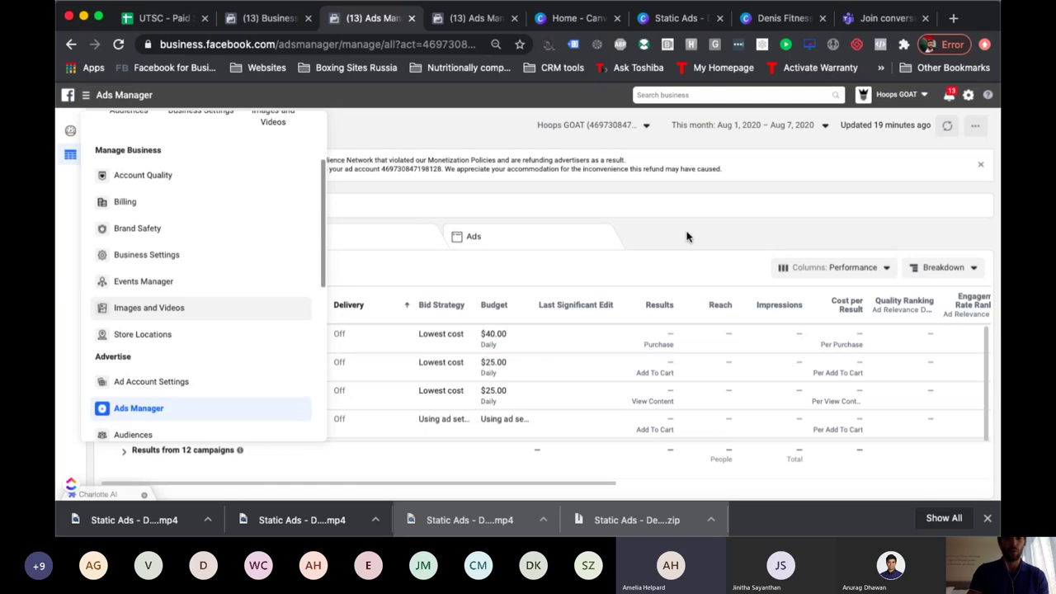
pyautogui.click(743, 237)
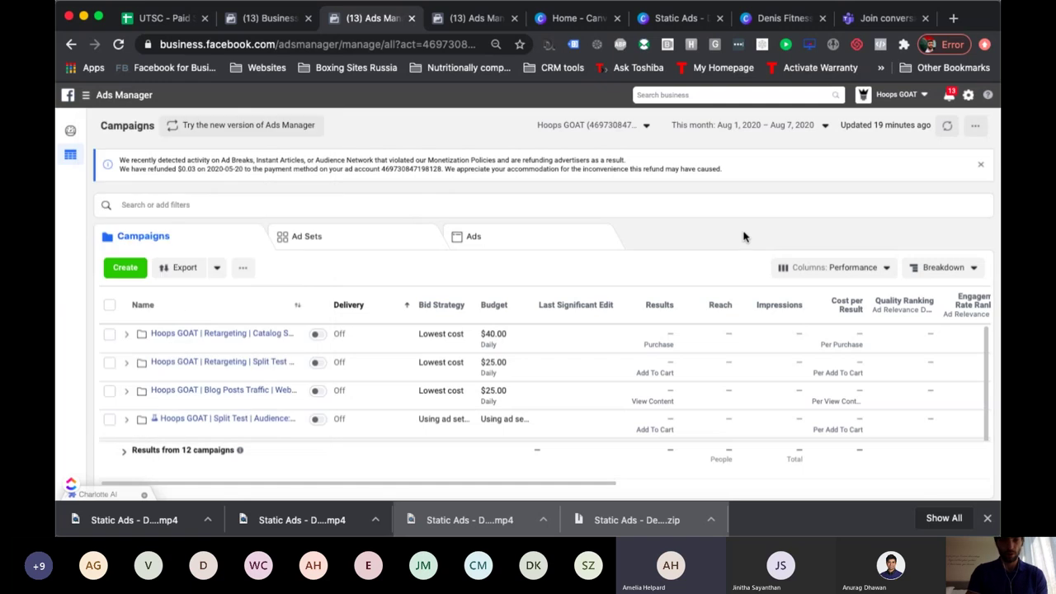
# - Switch to the new version of Ads Manager and view the ad sets before returning to the campaigns
pyautogui.moveTo(72, 135)
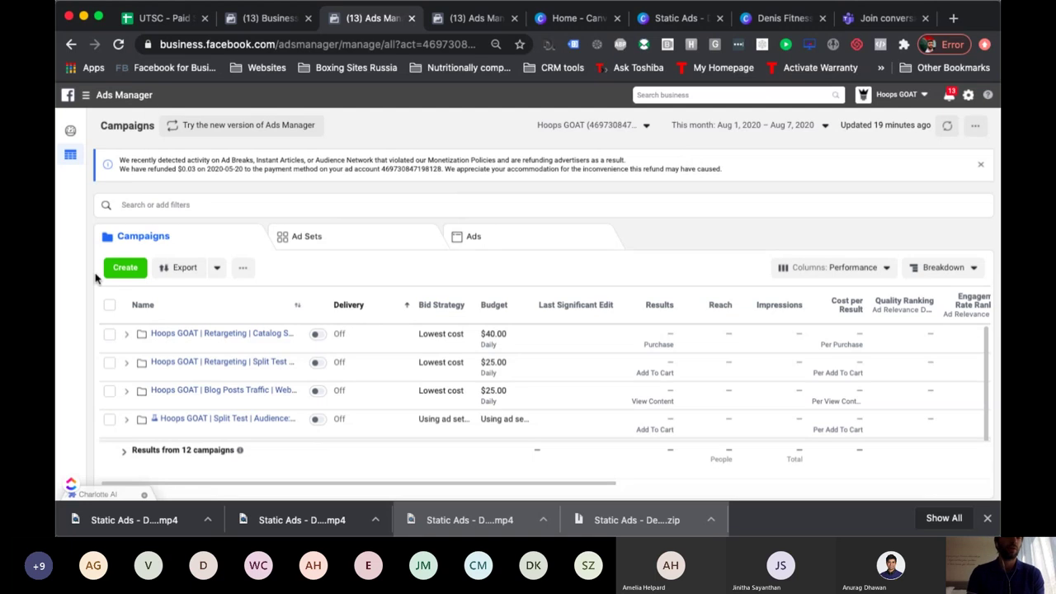
pyautogui.click(253, 134)
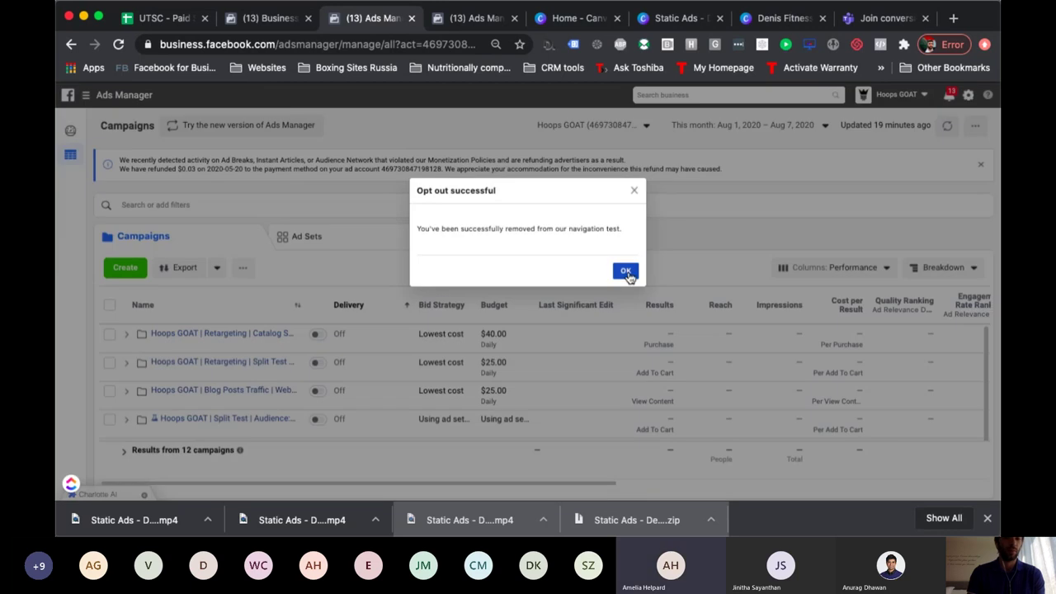
pyautogui.click(626, 272)
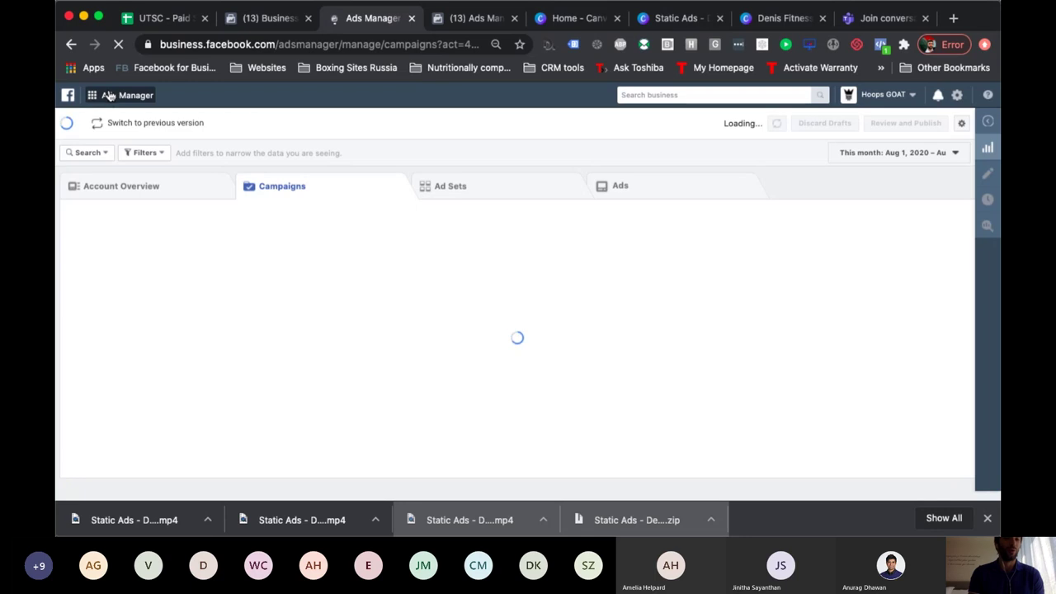
pyautogui.click(108, 96)
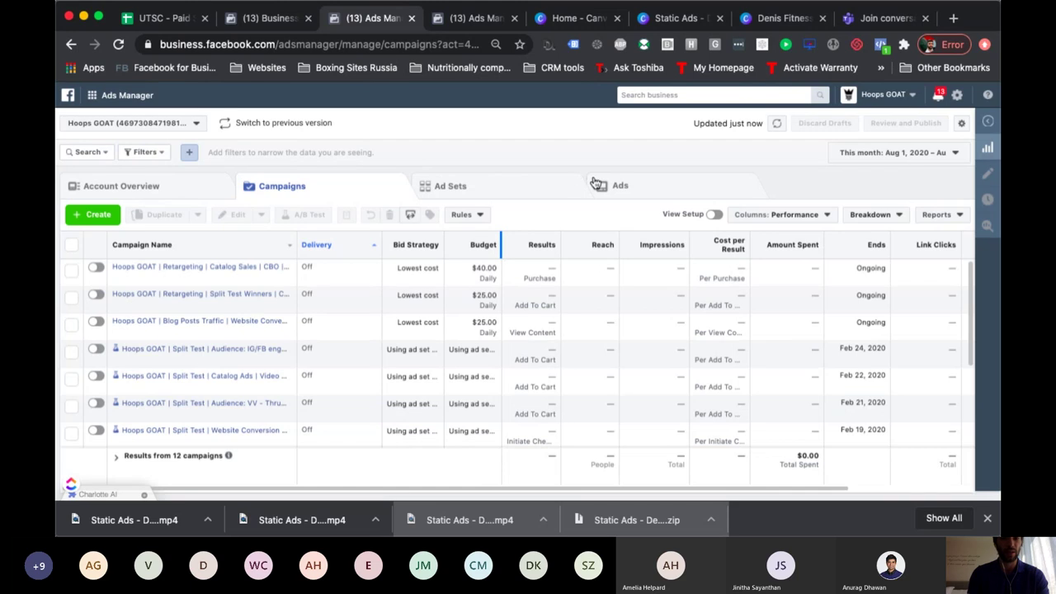
pyautogui.click(507, 198)
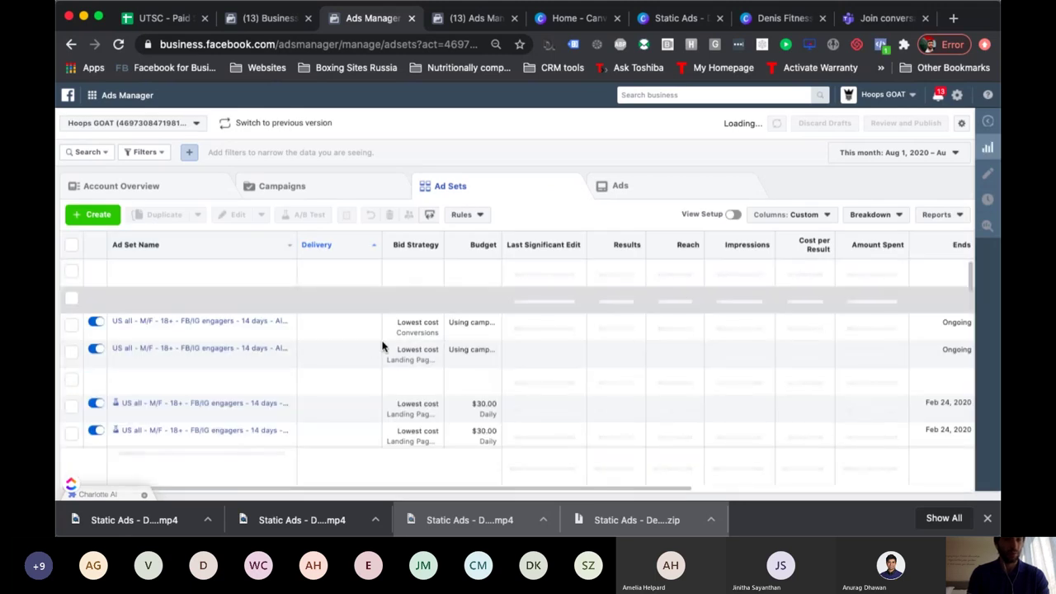
pyautogui.click(297, 189)
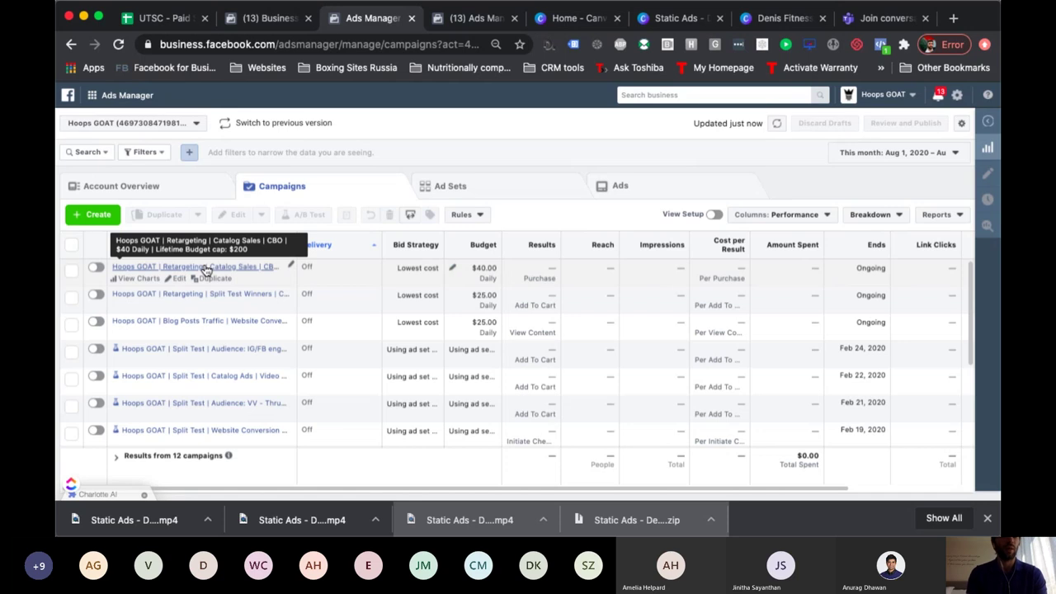
# - Start a new campaign from scratch instead of continuing the unfinished Traffic draft, and dismiss the browser's downloads bar
pyautogui.click(92, 217)
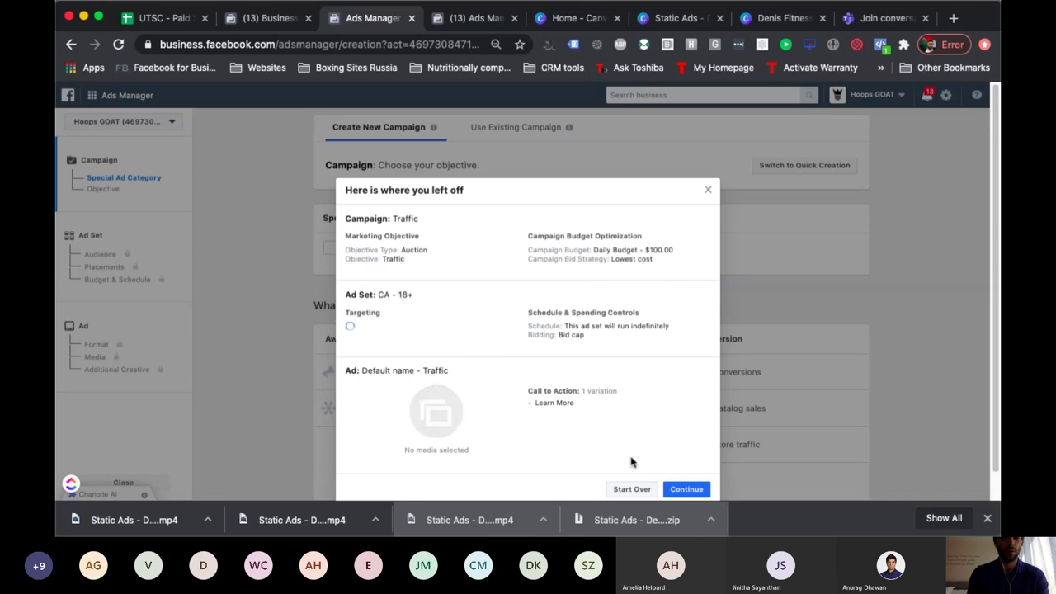
pyautogui.click(631, 492)
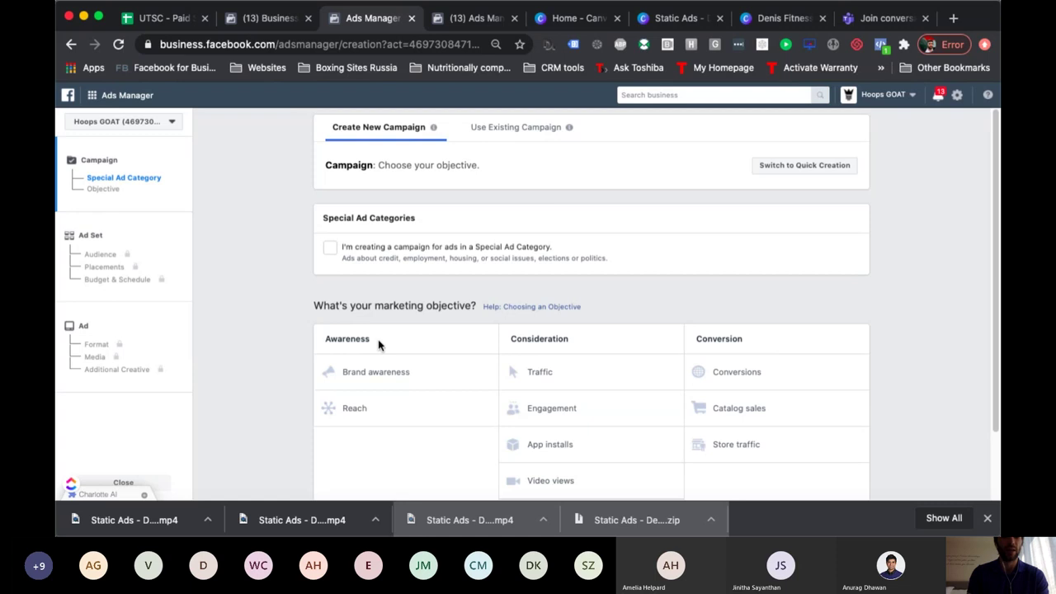
pyautogui.scroll(-1, 379, 345)
pyautogui.scroll(-1, 379, 345)
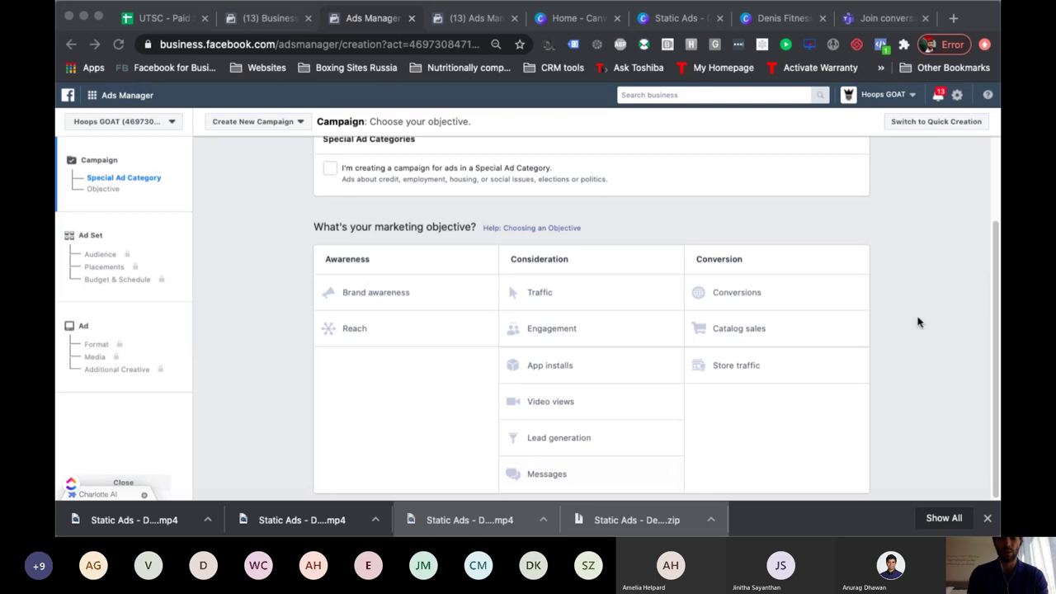
pyautogui.click(988, 518)
# - Read the descriptions of the Reach and Brand awareness objectives and choose Brand awareness as the campaign's marketing objective
pyautogui.scroll(2, 920, 426)
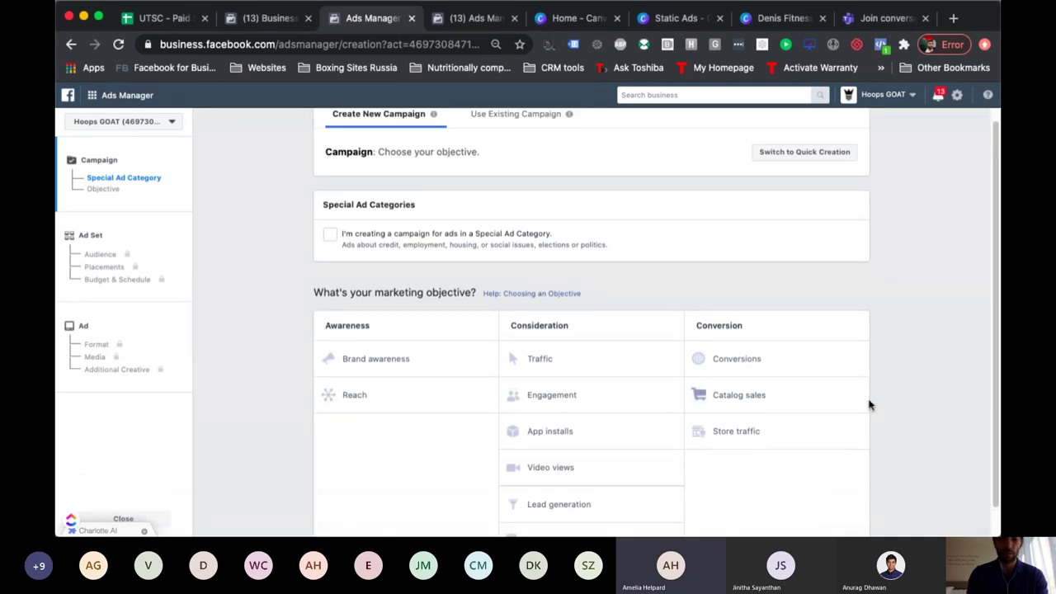
pyautogui.scroll(-1, 869, 404)
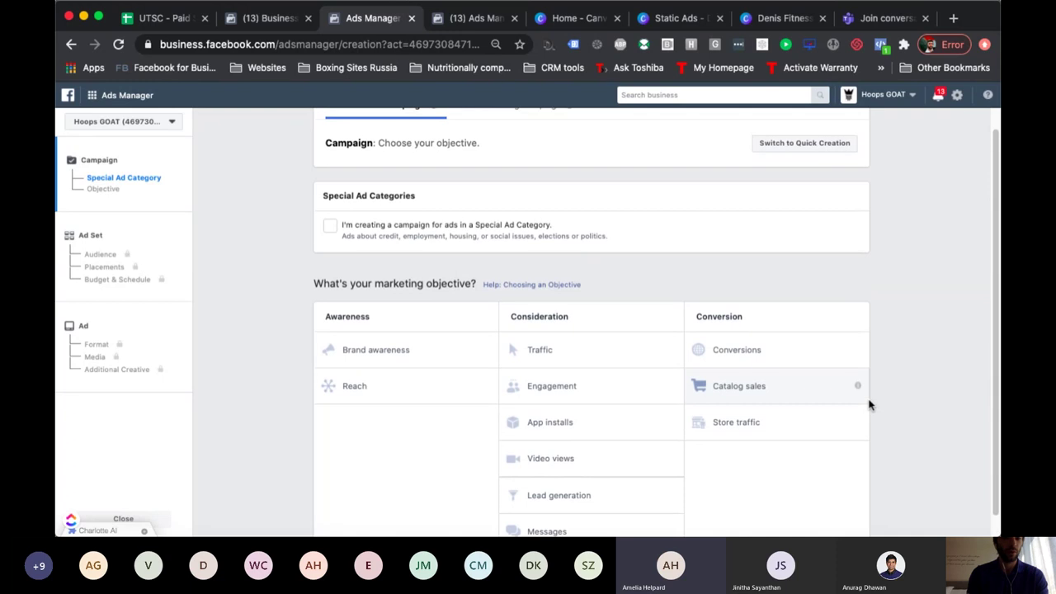
pyautogui.scroll(1, 869, 404)
pyautogui.scroll(-2, 869, 404)
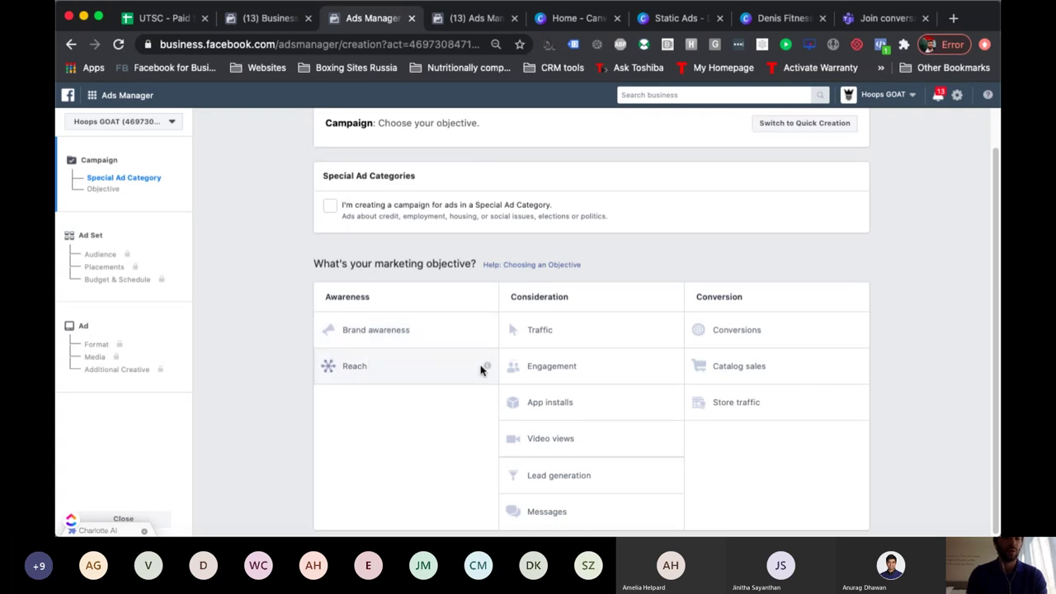
pyautogui.moveTo(487, 367)
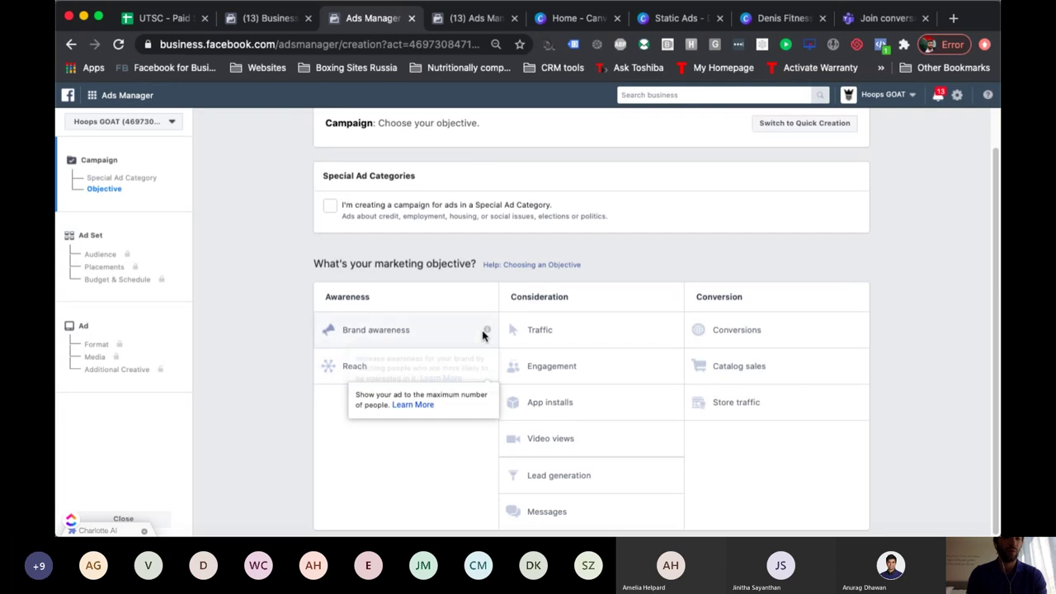
pyautogui.moveTo(488, 331)
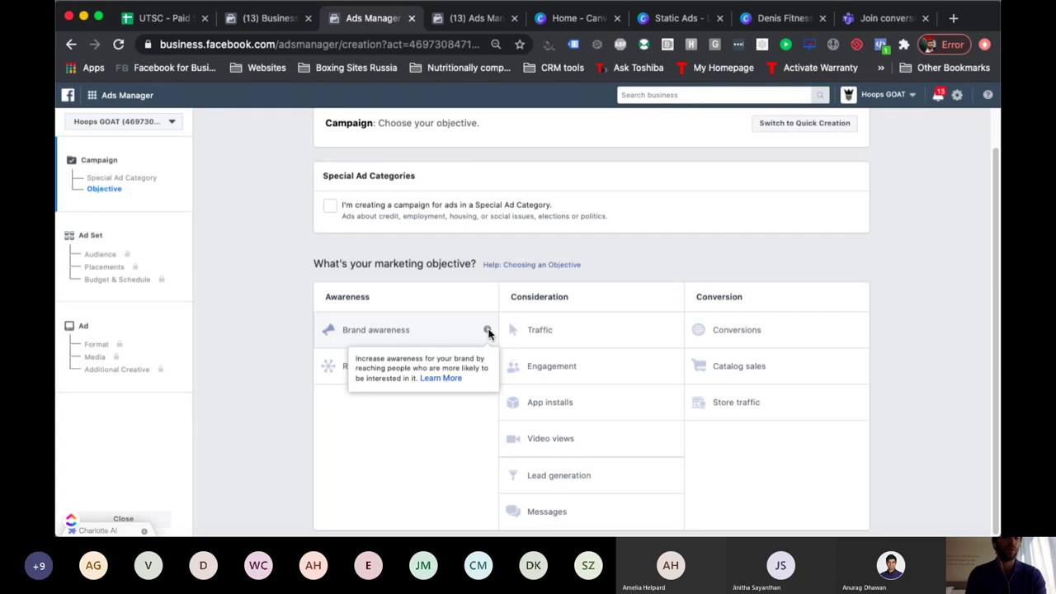
pyautogui.click(386, 333)
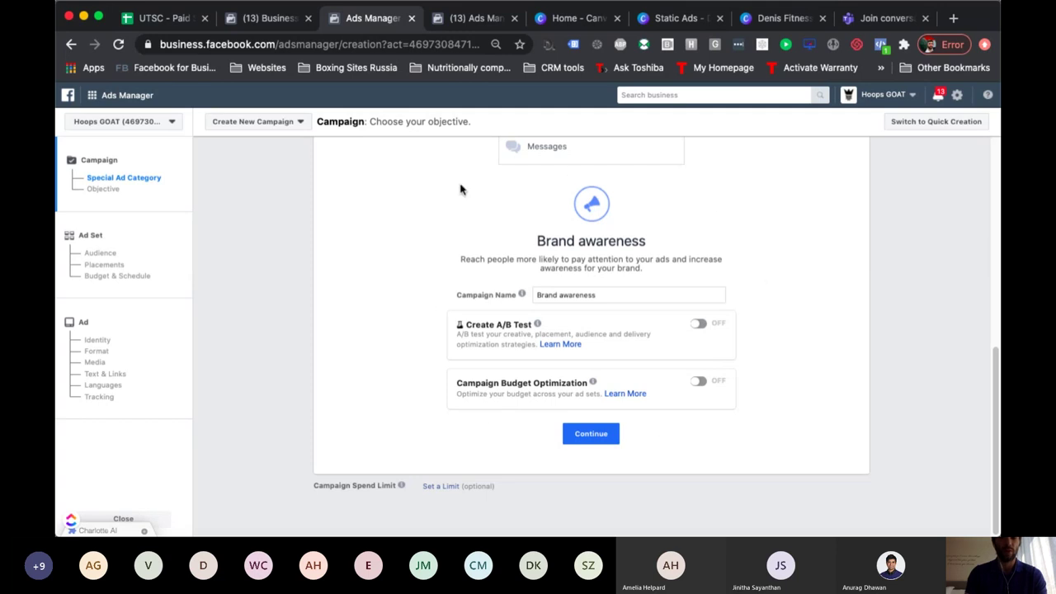
# - Replace the default campaign name with "Your Brand - Brand Awareness Objective -"
pyautogui.click(596, 294)
pyautogui.moveTo(531, 296)
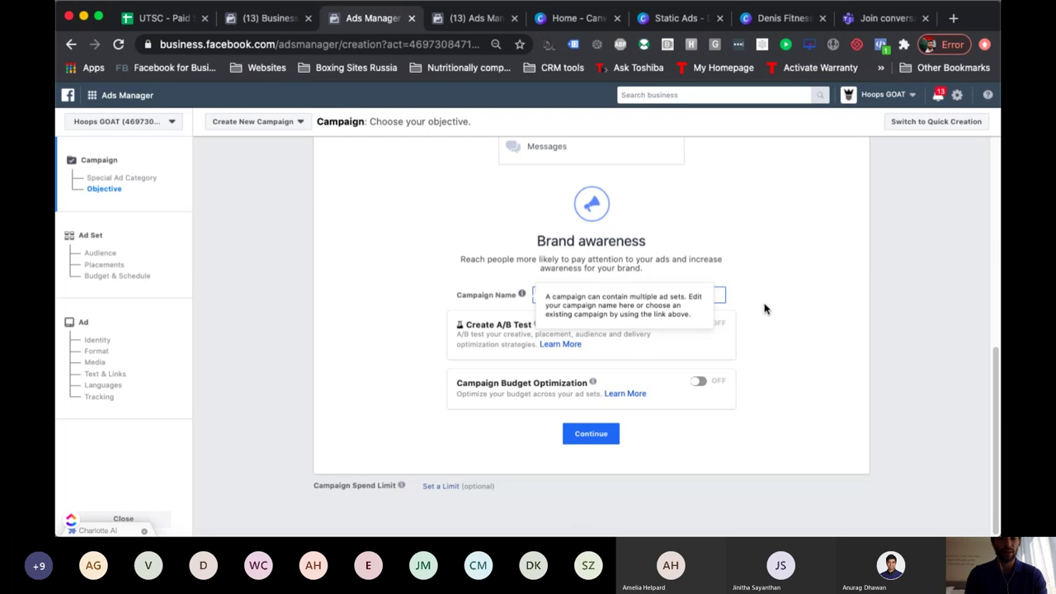
pyautogui.moveTo(609, 295); pyautogui.dragTo(527, 299)
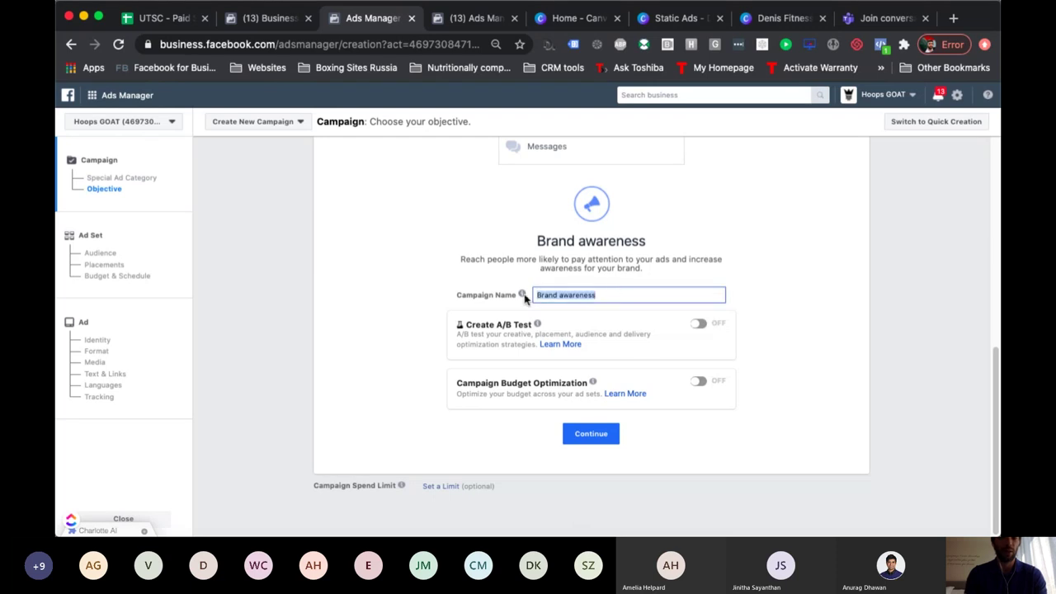
pyautogui.moveTo(523, 299)
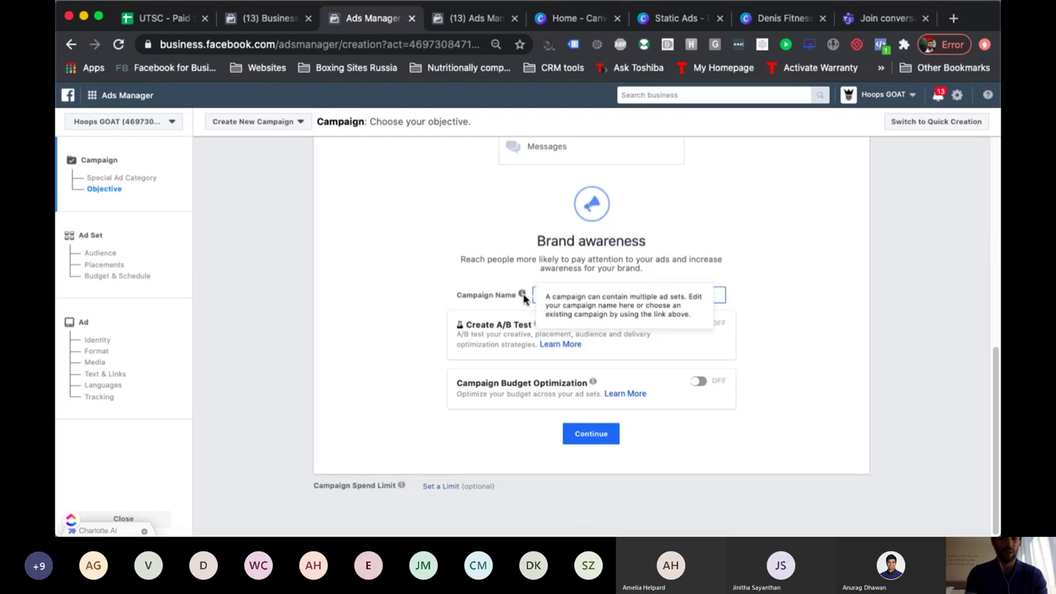
pyautogui.write('Your')
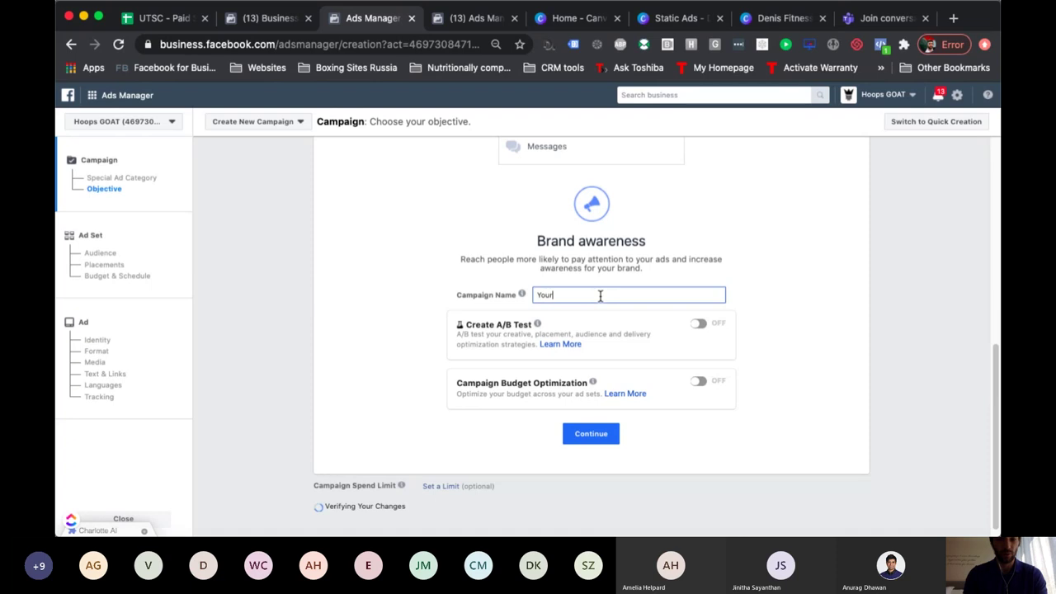
pyautogui.write(' Brand -')
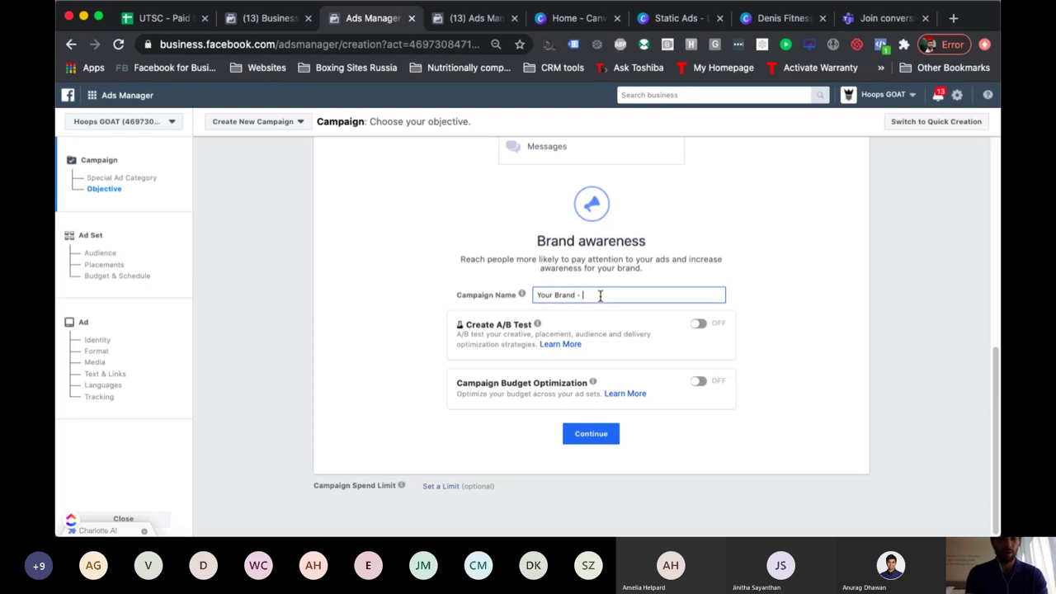
pyautogui.write(' Brand Awareness Objective -')
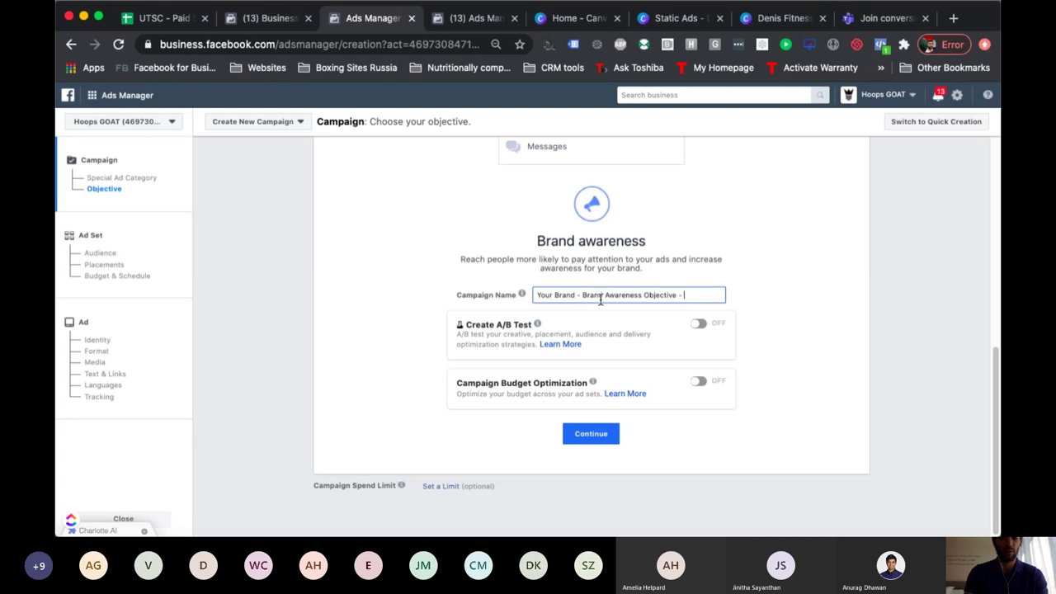
# - Turn on Campaign Budget Optimization and append "CBO - Daily $25 - Lifetime cap: $100" to the campaign name
pyautogui.click(700, 383)
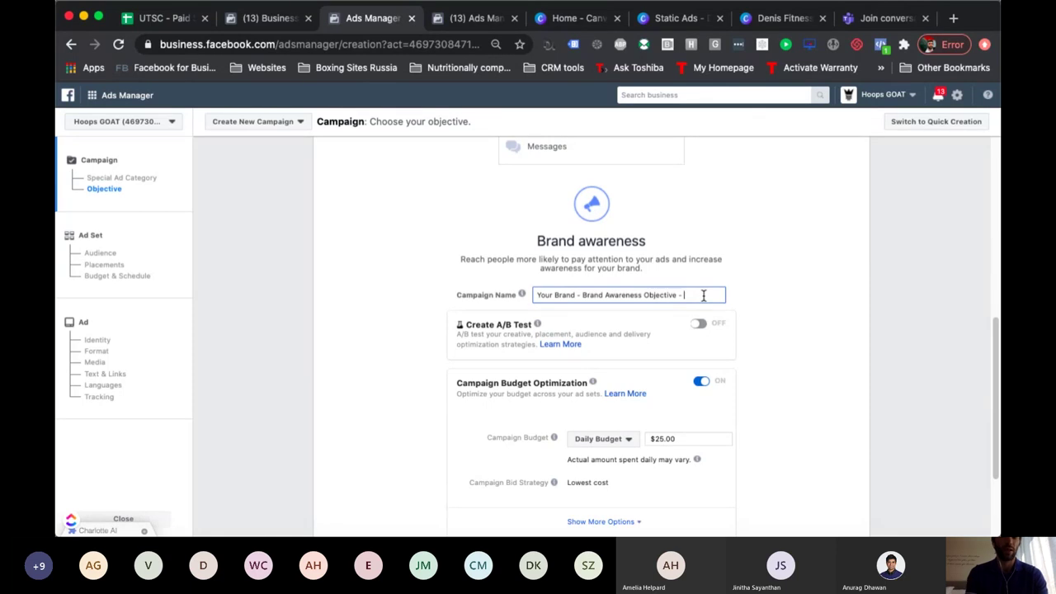
pyautogui.write('CBO -')
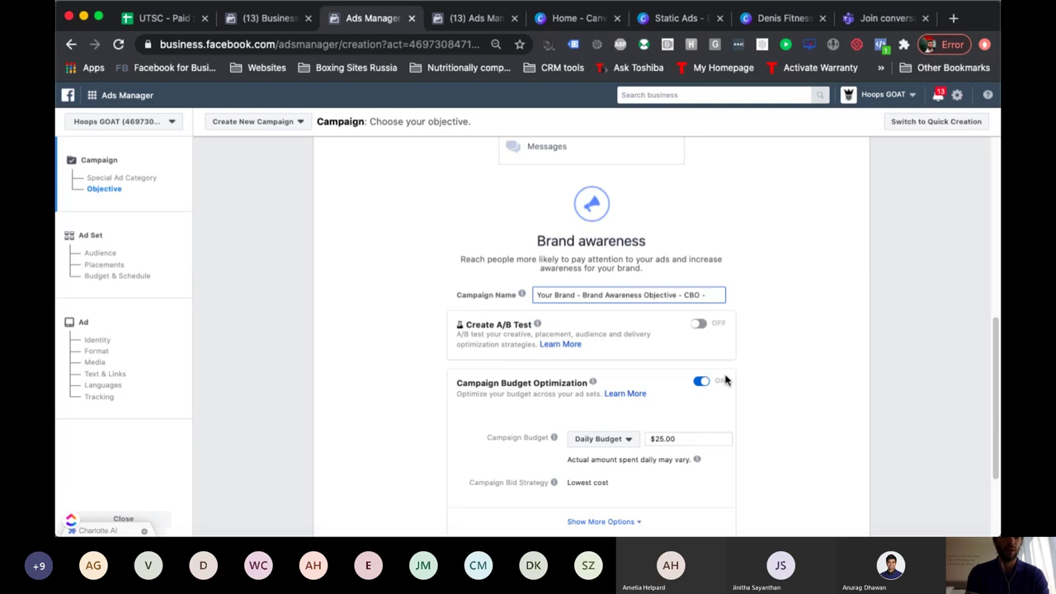
pyautogui.write('aily $')
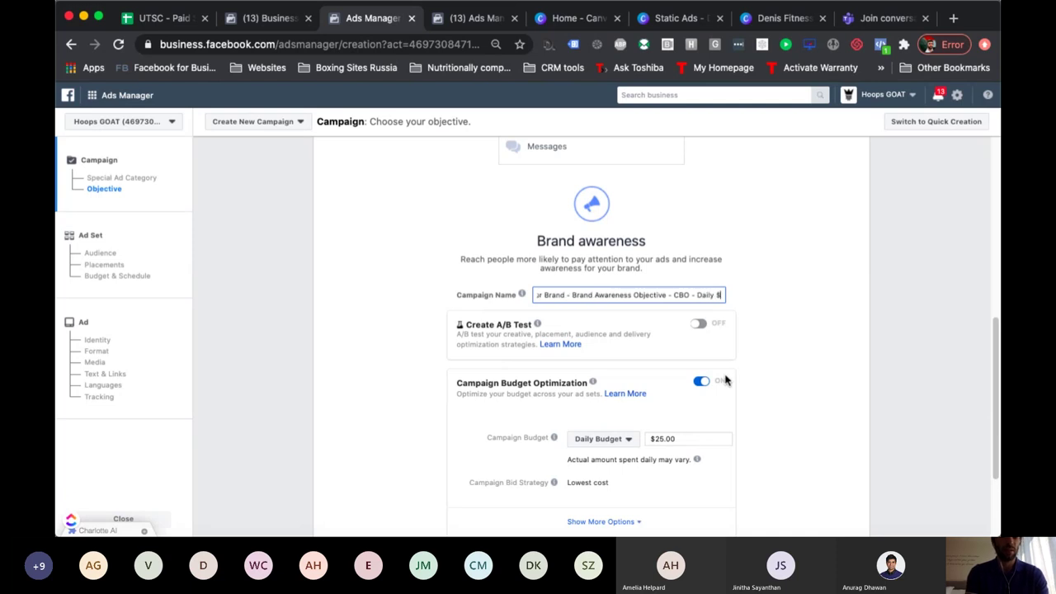
pyautogui.write('25 - Lif')
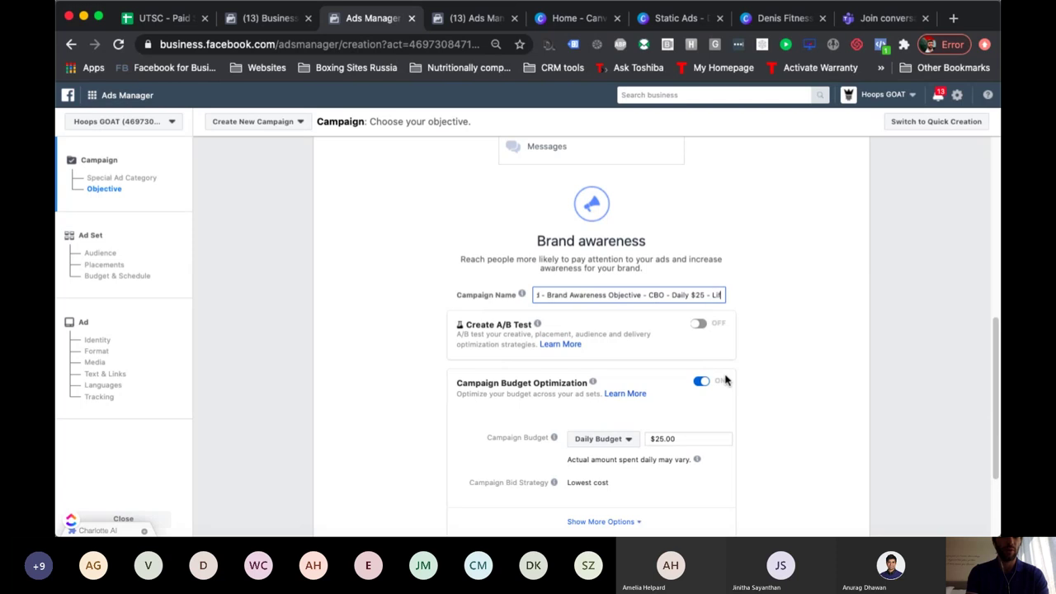
pyautogui.write('etime cap:')
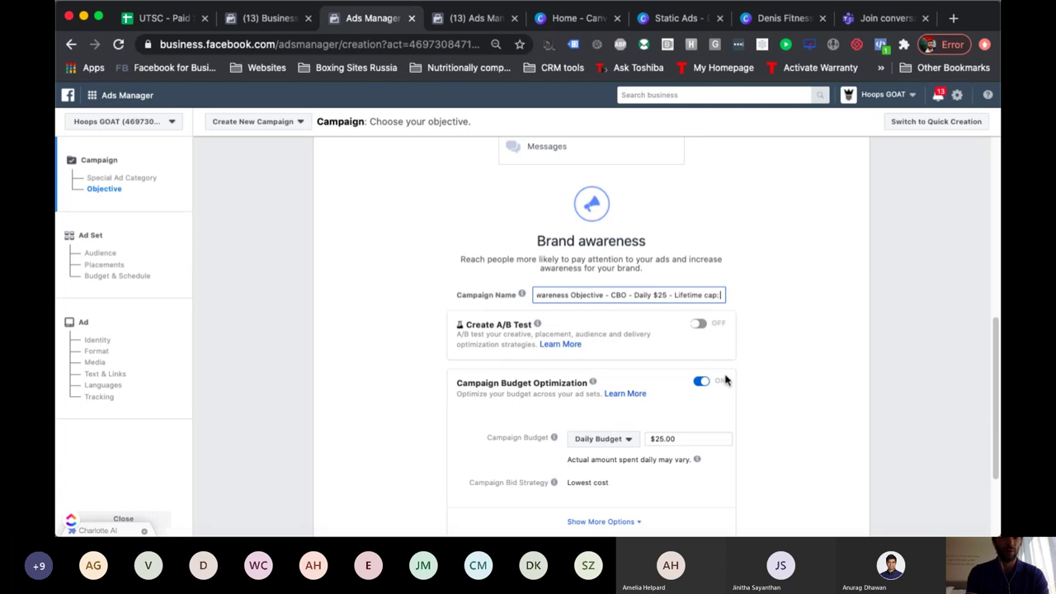
pyautogui.write(' $100')
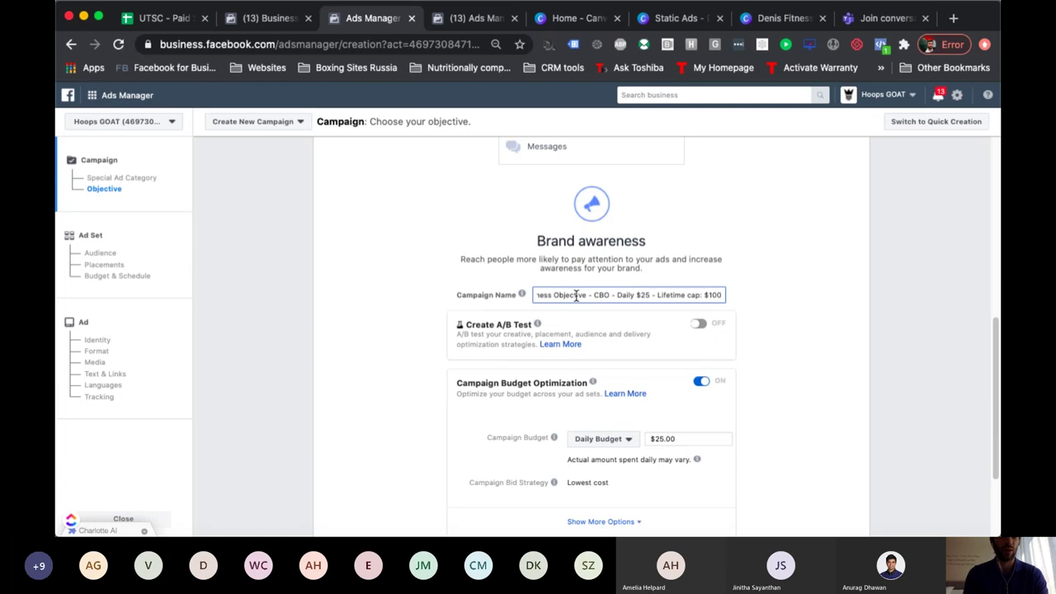
# - Review the campaign settings, including the additional budget optimization options, and continue to the ad set setup
pyautogui.scroll(-2, 616, 344)
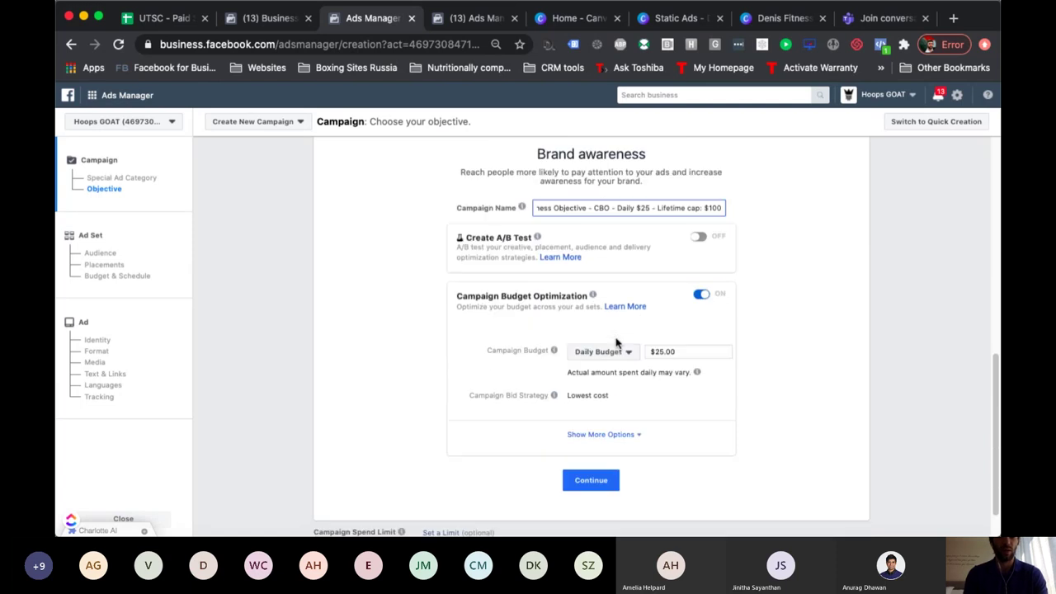
pyautogui.scroll(6, 616, 343)
pyautogui.scroll(-8, 616, 343)
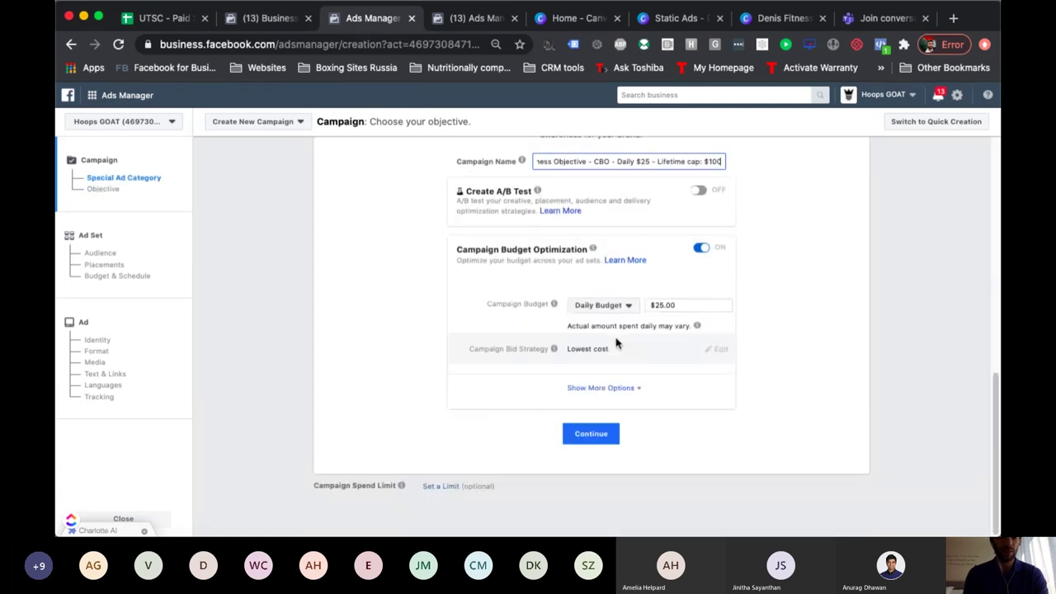
pyautogui.scroll(10, 619, 338)
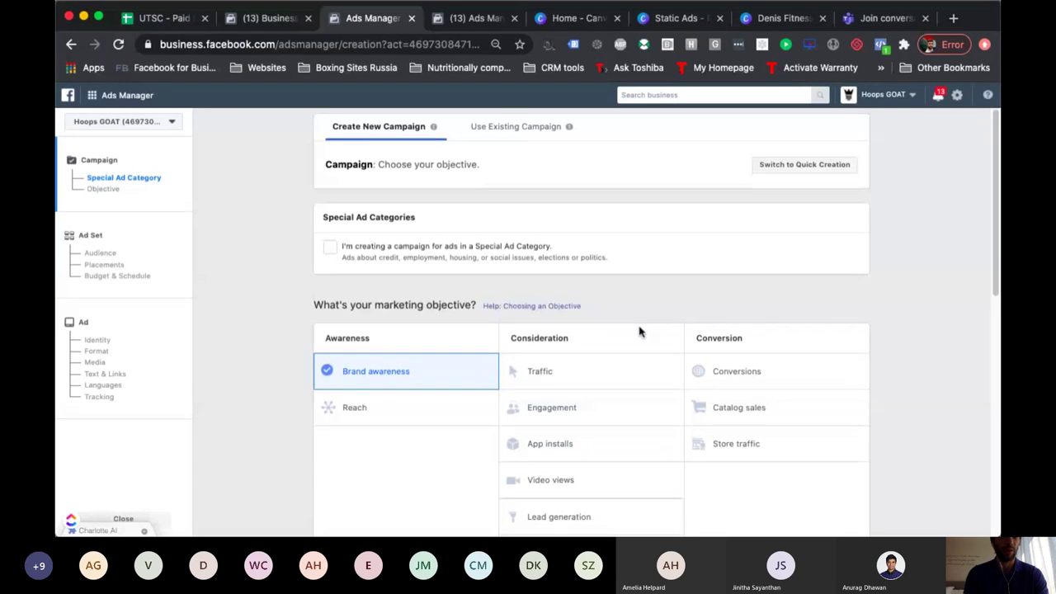
pyautogui.scroll(-10, 637, 327)
pyautogui.click(574, 441)
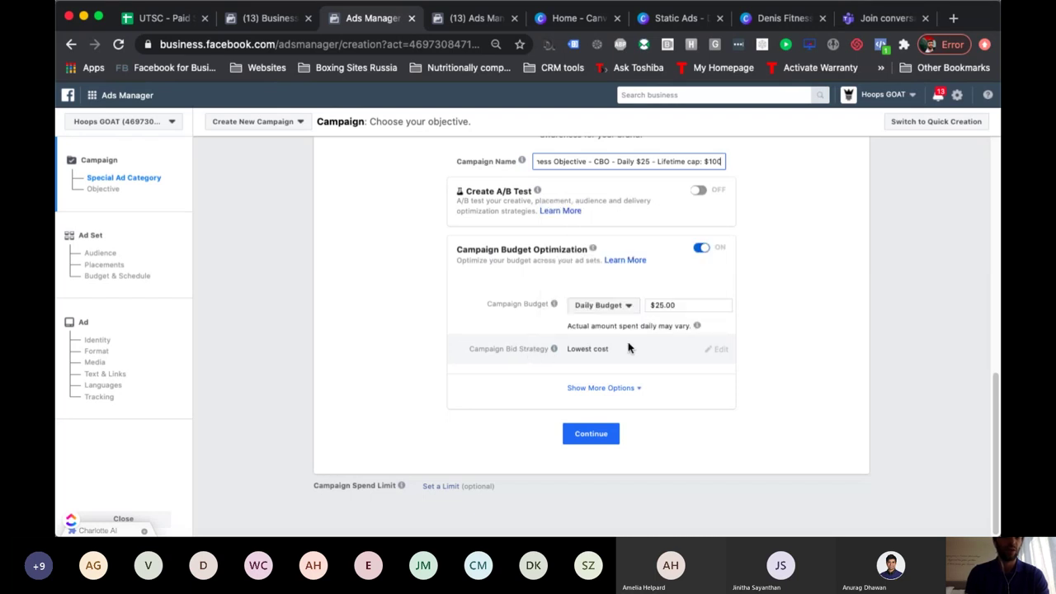
pyautogui.click(605, 388)
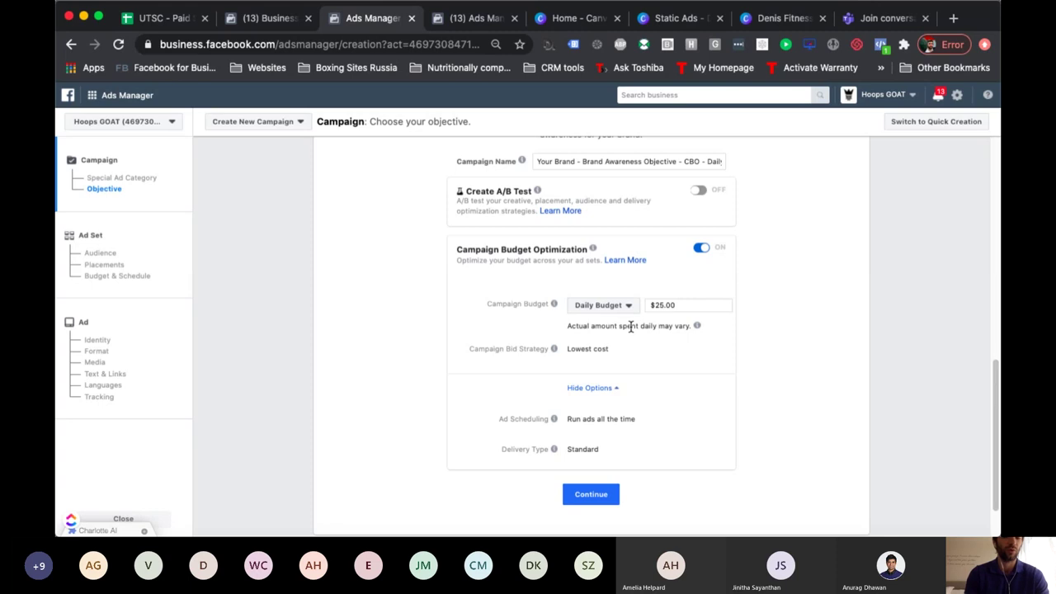
pyautogui.scroll(-2, 631, 327)
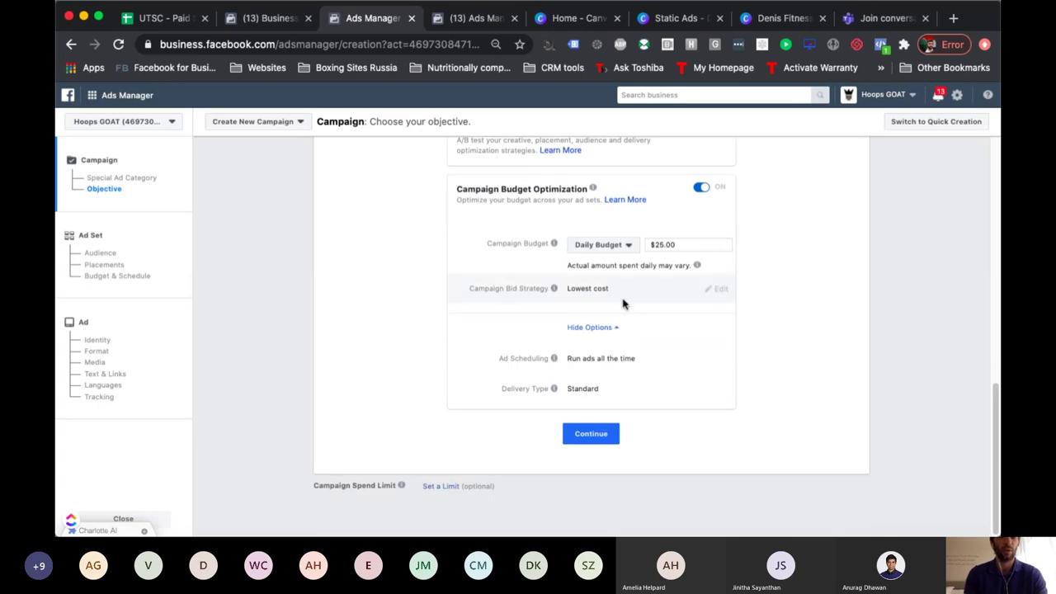
pyautogui.click(592, 438)
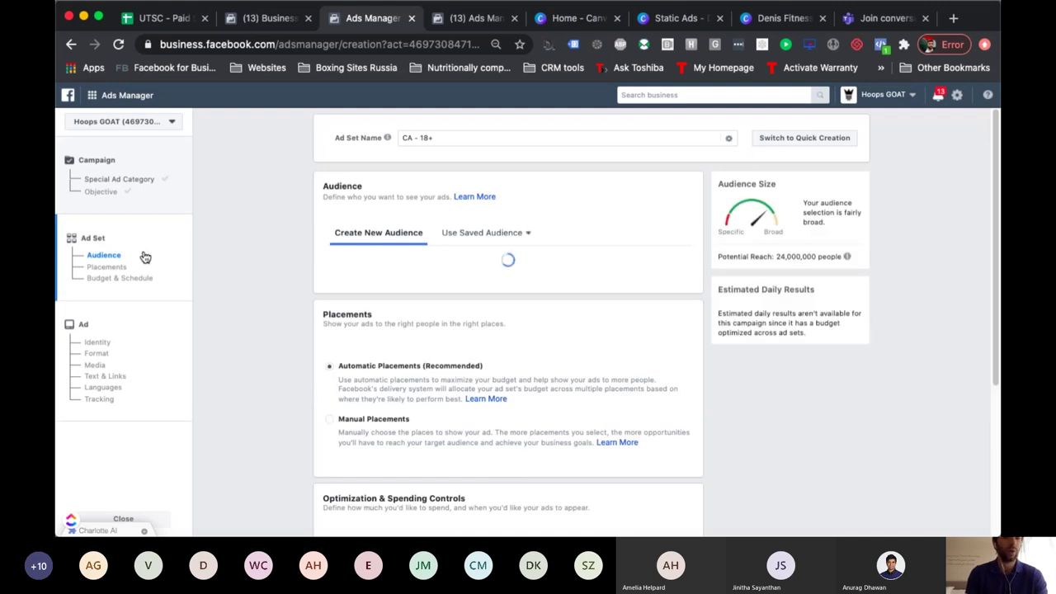
# - Rename the ad set "Canada - 25-45 - Female only - Interests: fitness, workout, gym - All Placements - DCO"
pyautogui.click(445, 138)
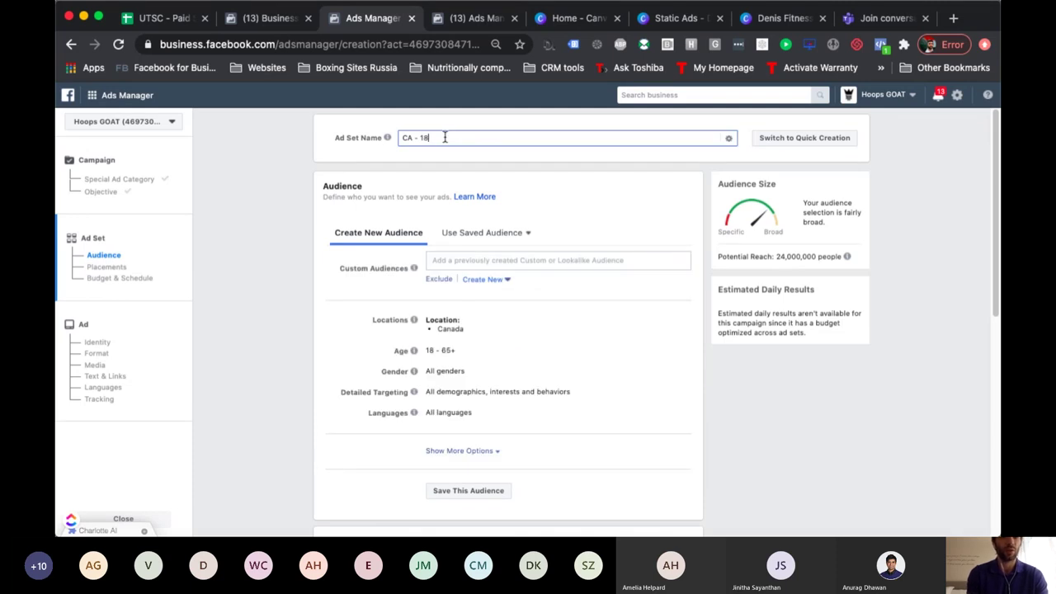
pyautogui.press('BackSpace')
pyautogui.press('BackSpace')
pyautogui.write('Canada')
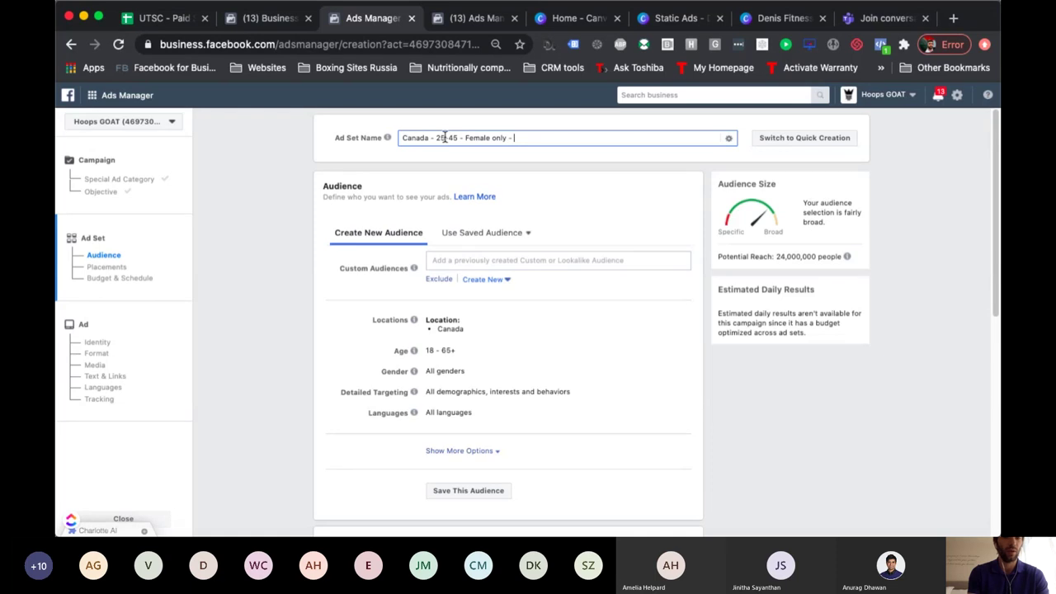
pyautogui.write('nt')
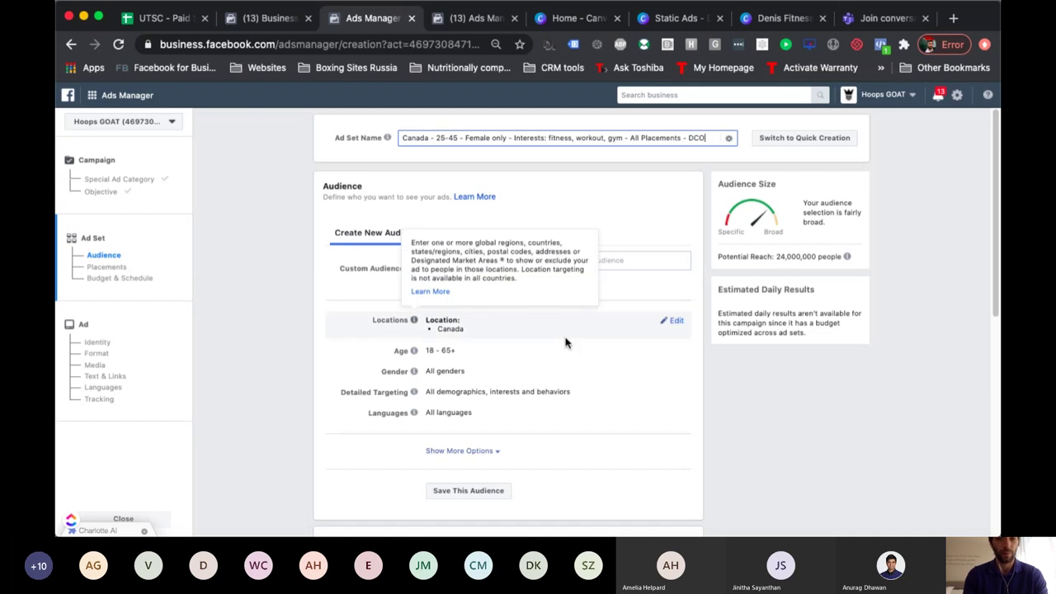
# - Look through the ad set's placement and spending sections and remove the "- DCO" suffix from its name
pyautogui.scroll(-4, 566, 342)
pyautogui.scroll(4, 566, 341)
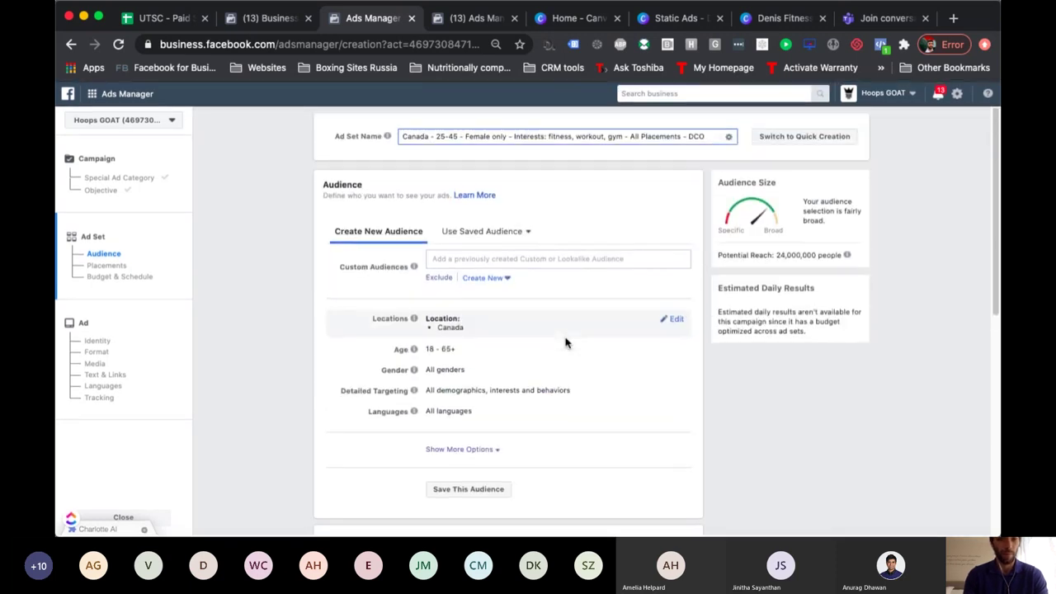
pyautogui.scroll(-1, 566, 342)
pyautogui.scroll(-9, 566, 341)
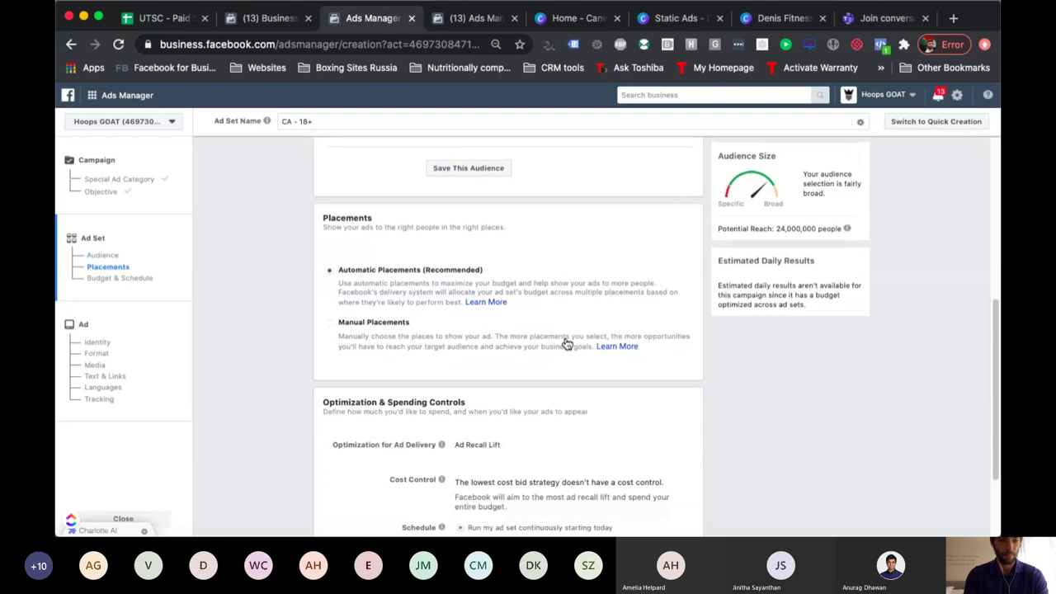
pyautogui.scroll(1, 567, 341)
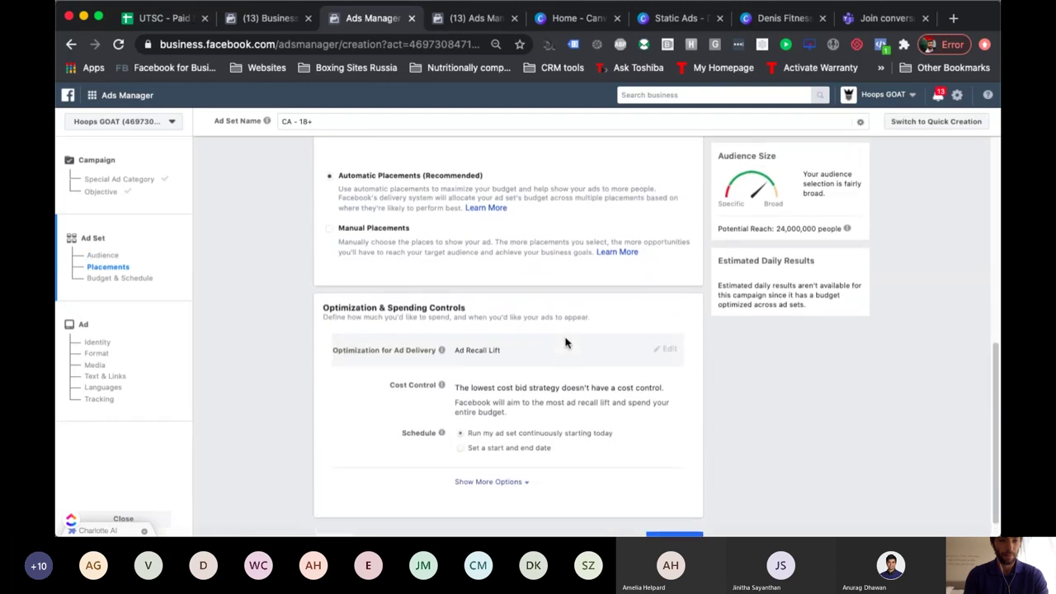
pyautogui.scroll(-1, 566, 341)
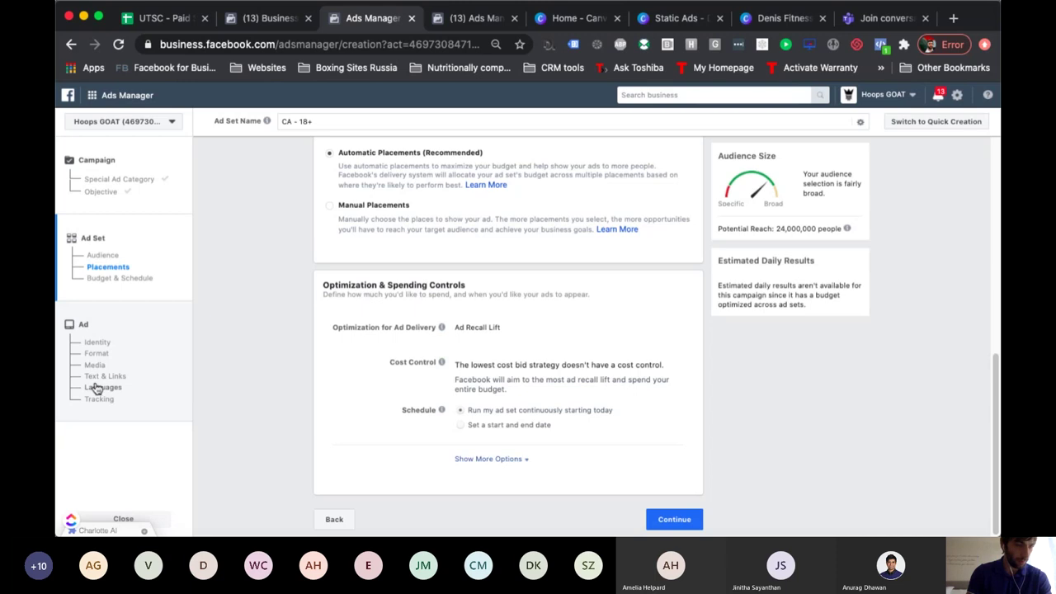
pyautogui.scroll(10, 315, 384)
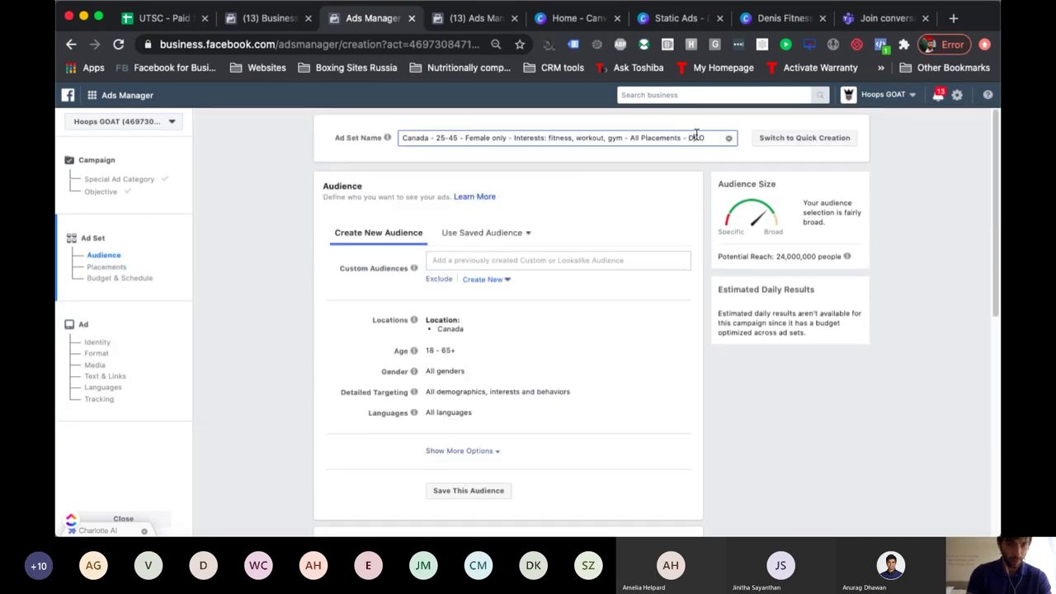
pyautogui.press('BackSpace')
pyautogui.press('BackSpace')
pyautogui.press('BackSpace')
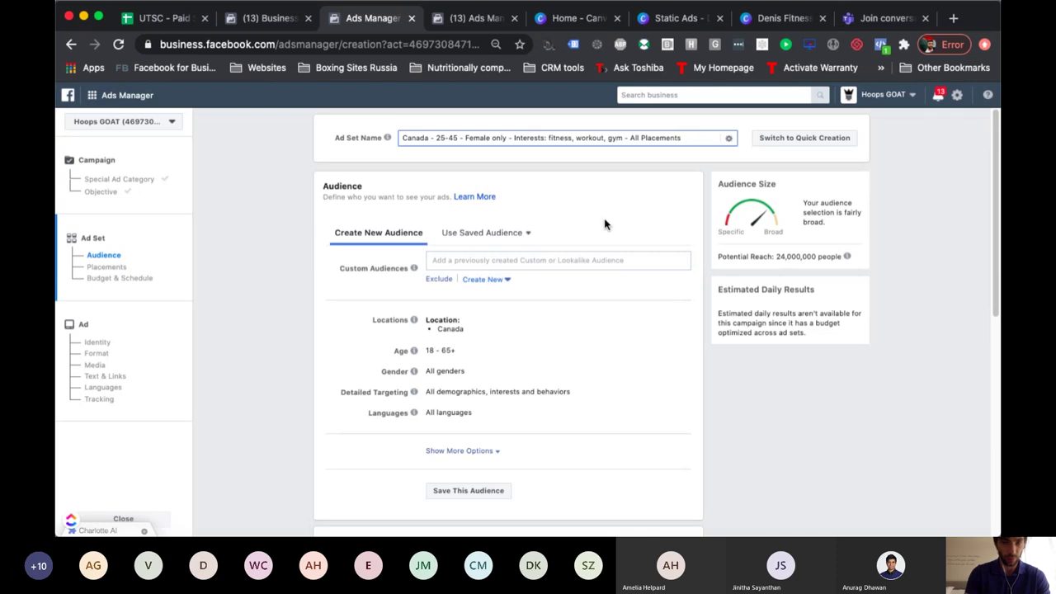
# - Set the ad set audience's age range to 25–45 and restrict its gender to Women
pyautogui.scroll(-1, 510, 296)
pyautogui.scroll(1, 510, 296)
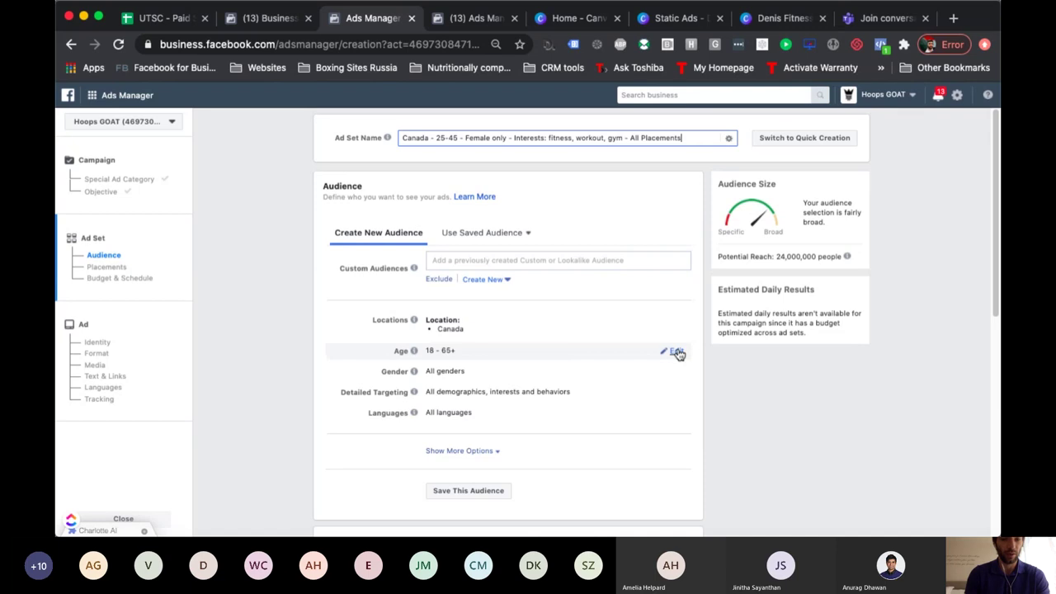
pyautogui.click(677, 352)
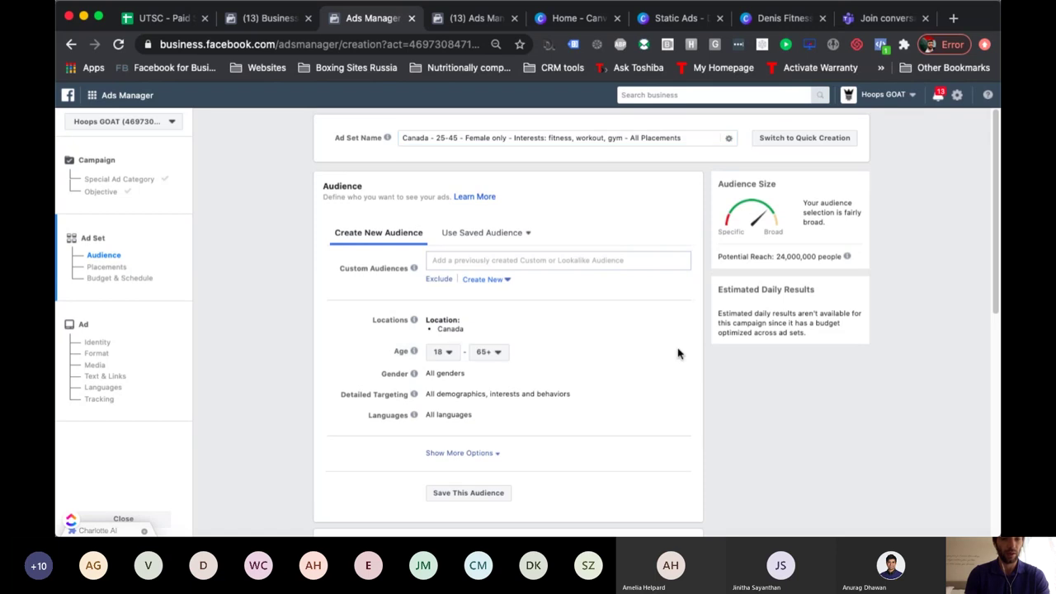
pyautogui.click(449, 353)
pyautogui.scroll(-3, 454, 295)
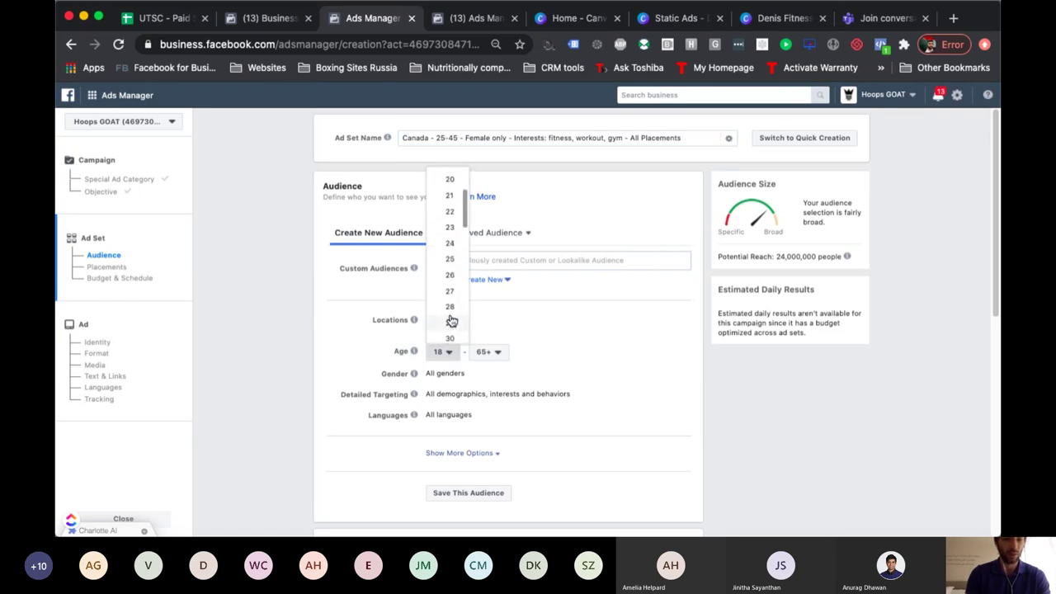
pyautogui.click(450, 241)
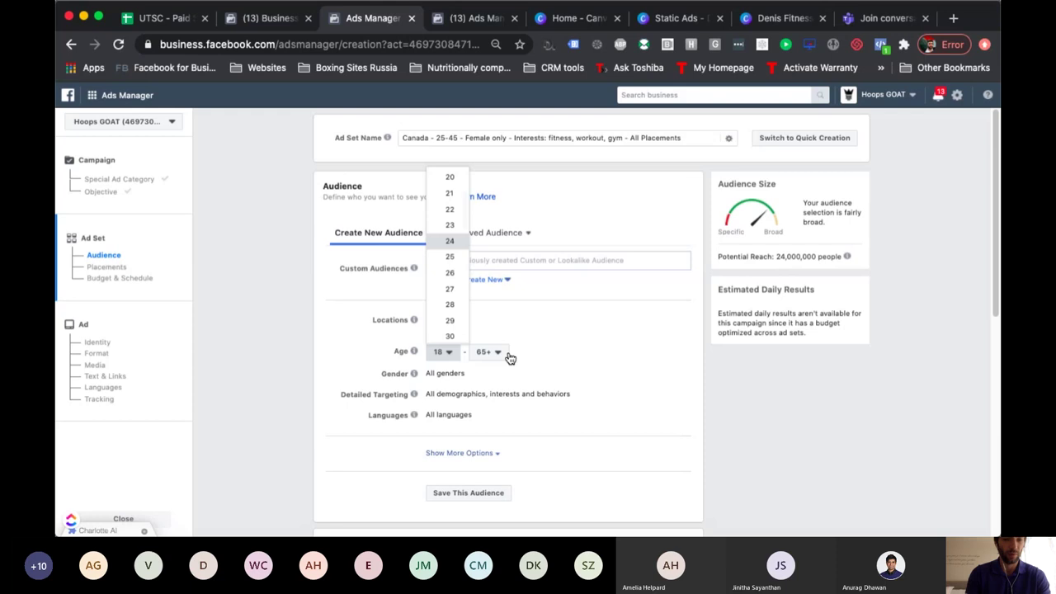
pyautogui.click(446, 353)
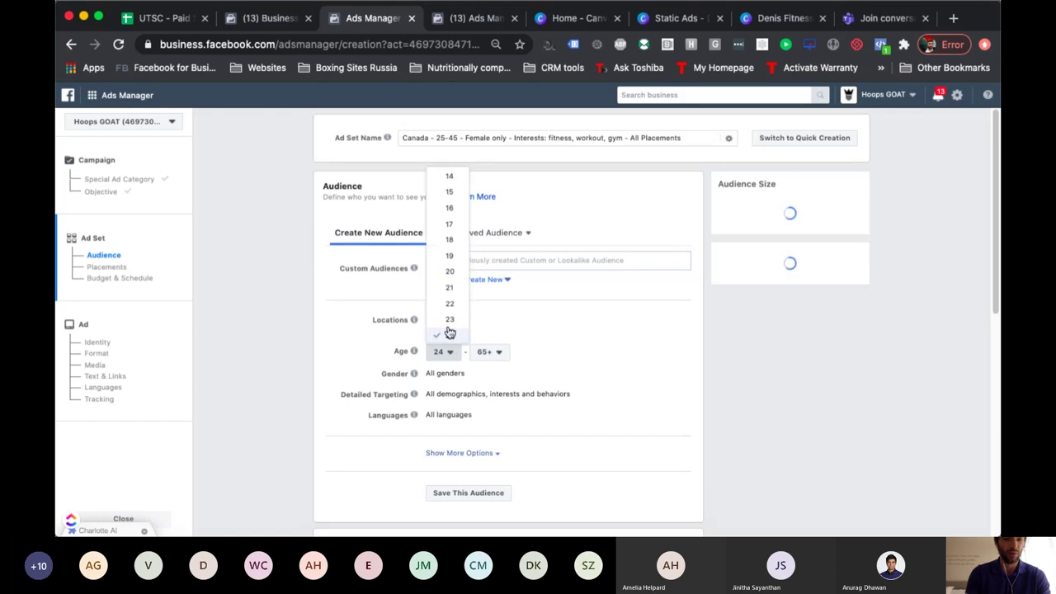
pyautogui.scroll(-2, 450, 311)
pyautogui.click(450, 299)
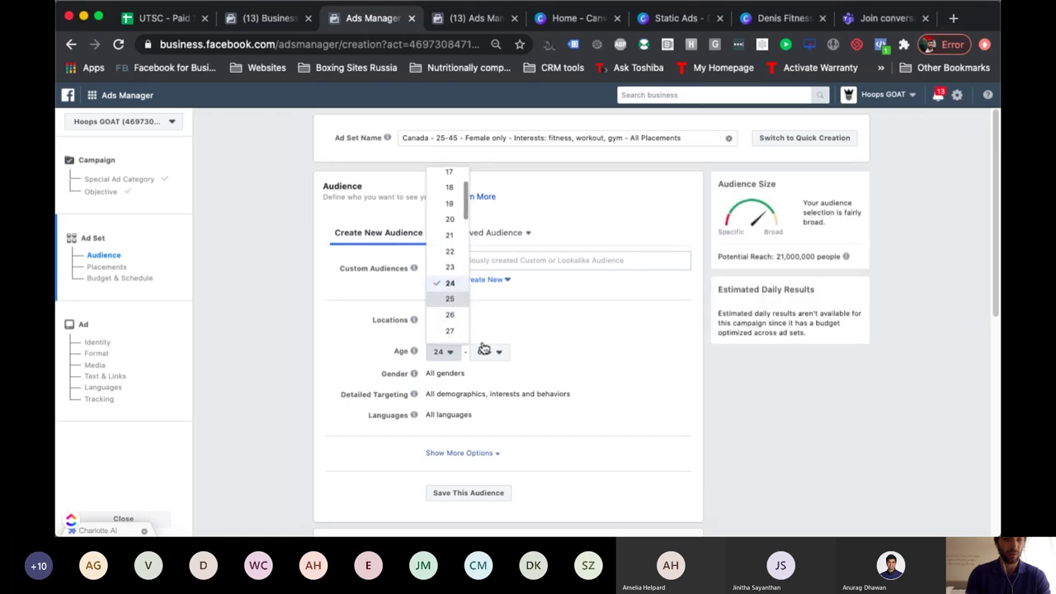
pyautogui.click(498, 353)
pyautogui.scroll(5, 495, 302)
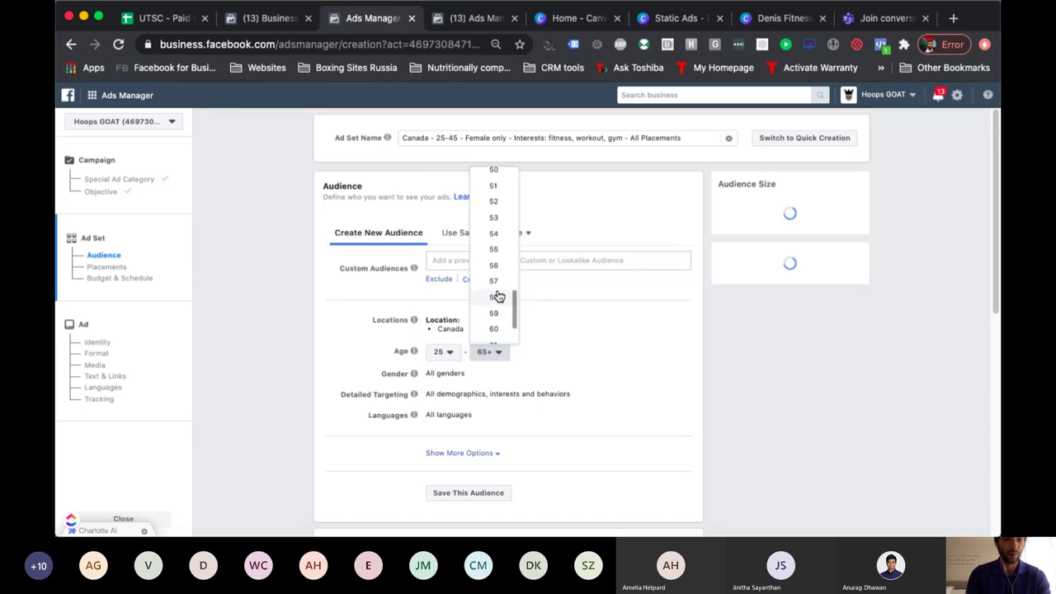
pyautogui.click(496, 254)
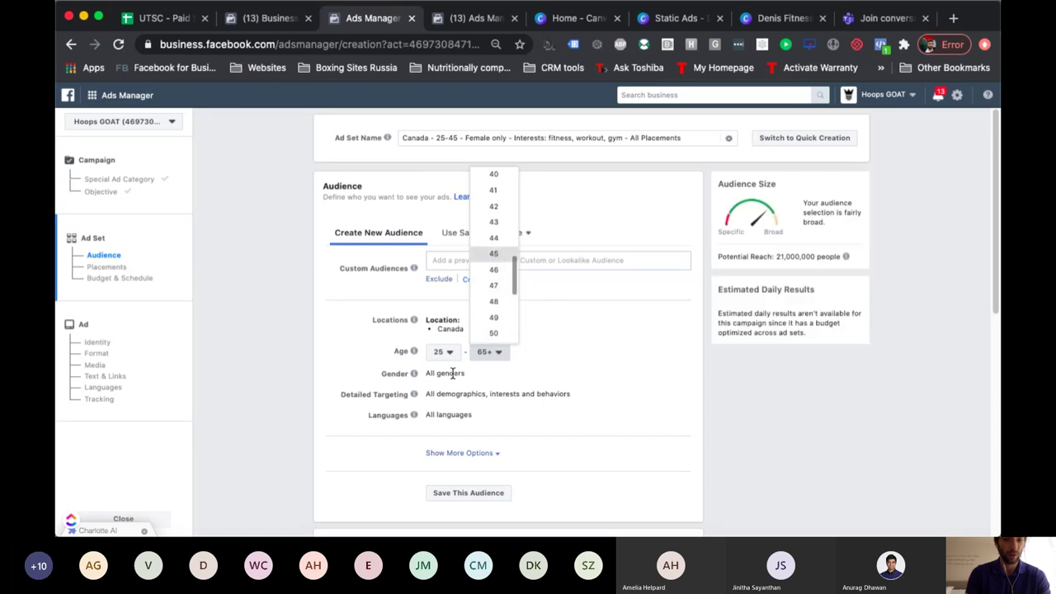
pyautogui.click(681, 378)
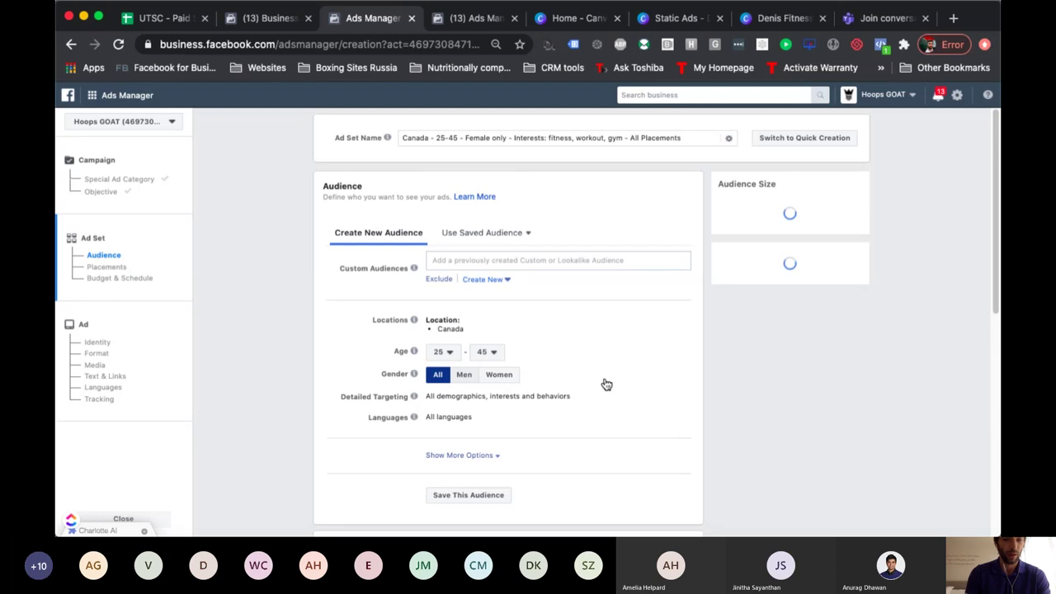
pyautogui.click(497, 376)
# - Search detailed targeting for gym and fitness terms and include the interests Gymshark and Physical fitness
pyautogui.scroll(-3, 577, 361)
pyautogui.scroll(2, 560, 323)
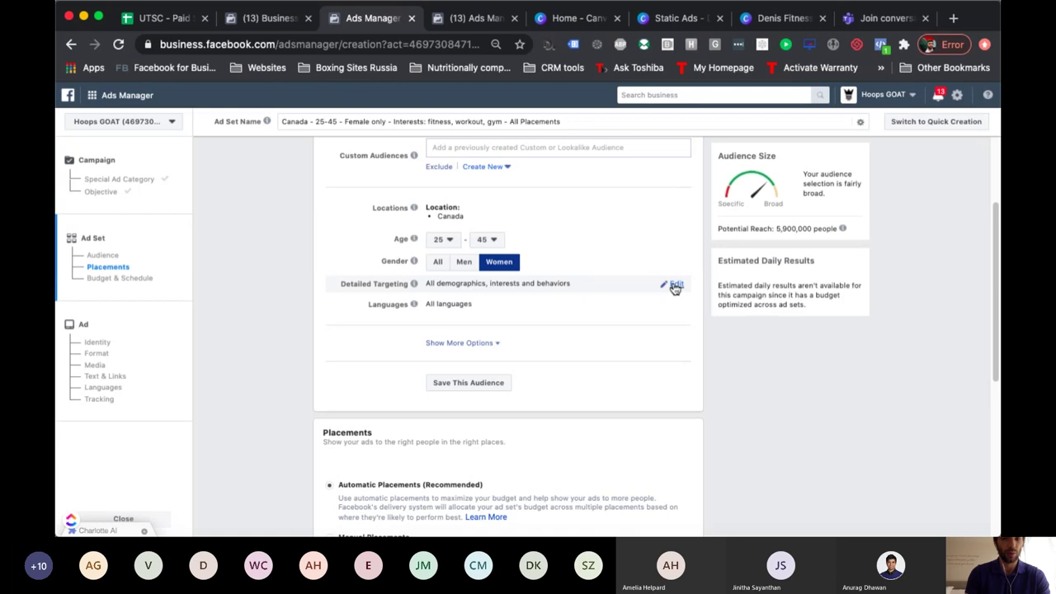
pyautogui.click(675, 286)
pyautogui.click(461, 304)
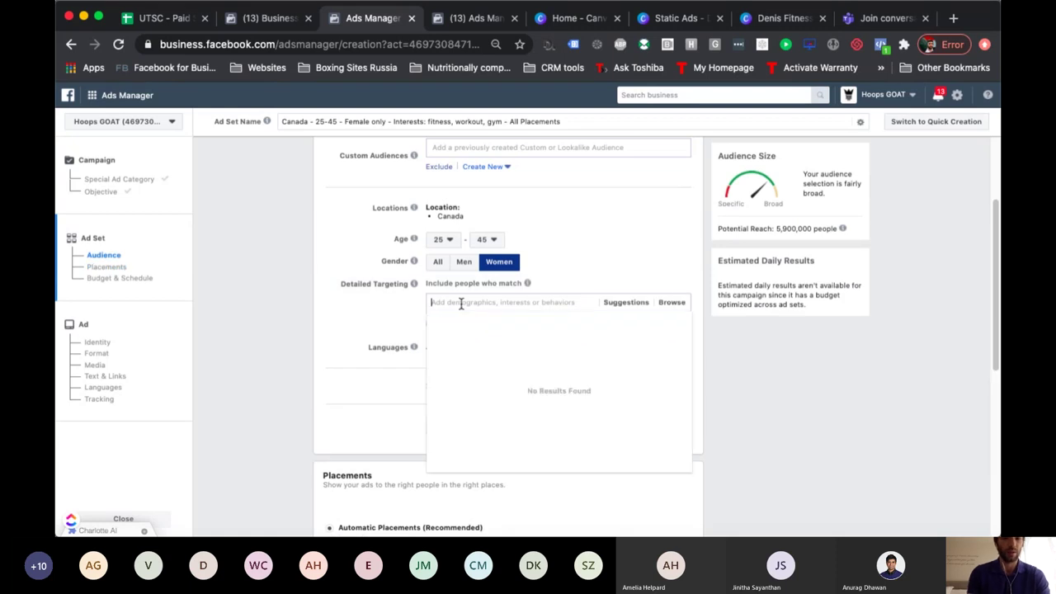
pyautogui.write('gym go')
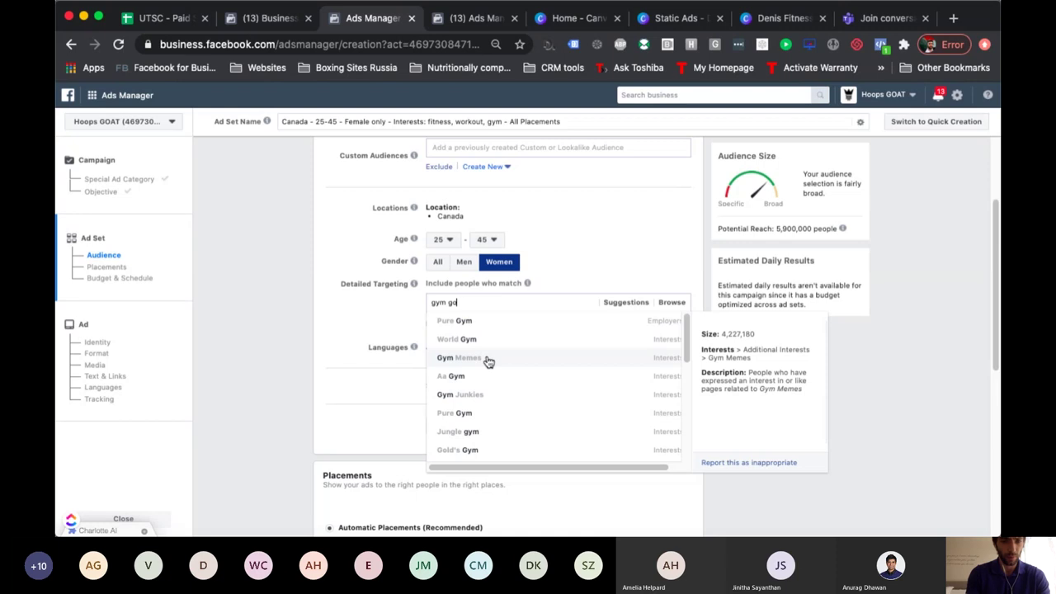
pyautogui.write('e')
pyautogui.press('BackSpace')
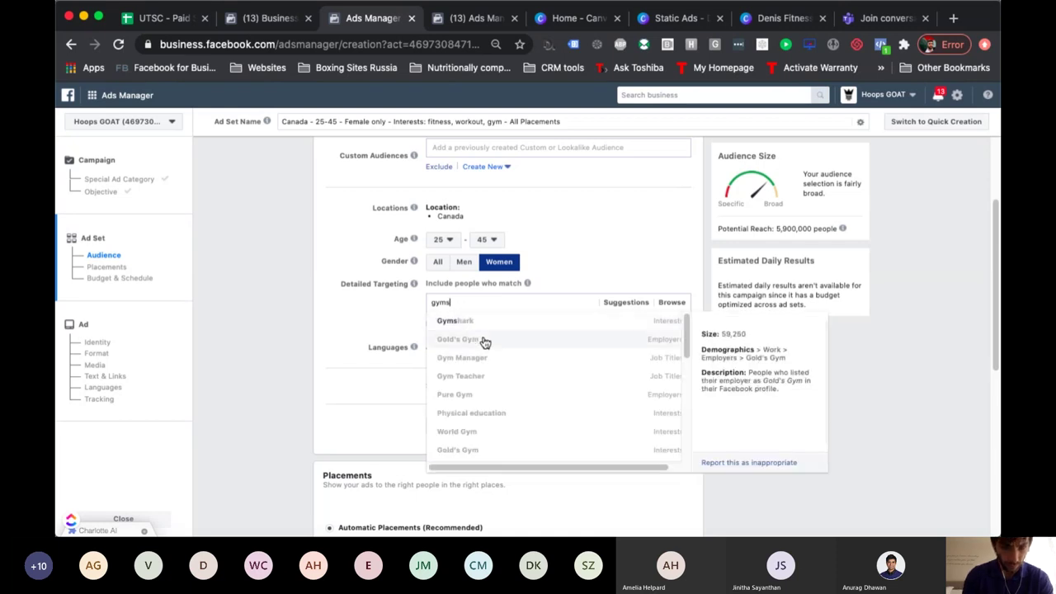
pyautogui.scroll(-10, 490, 355)
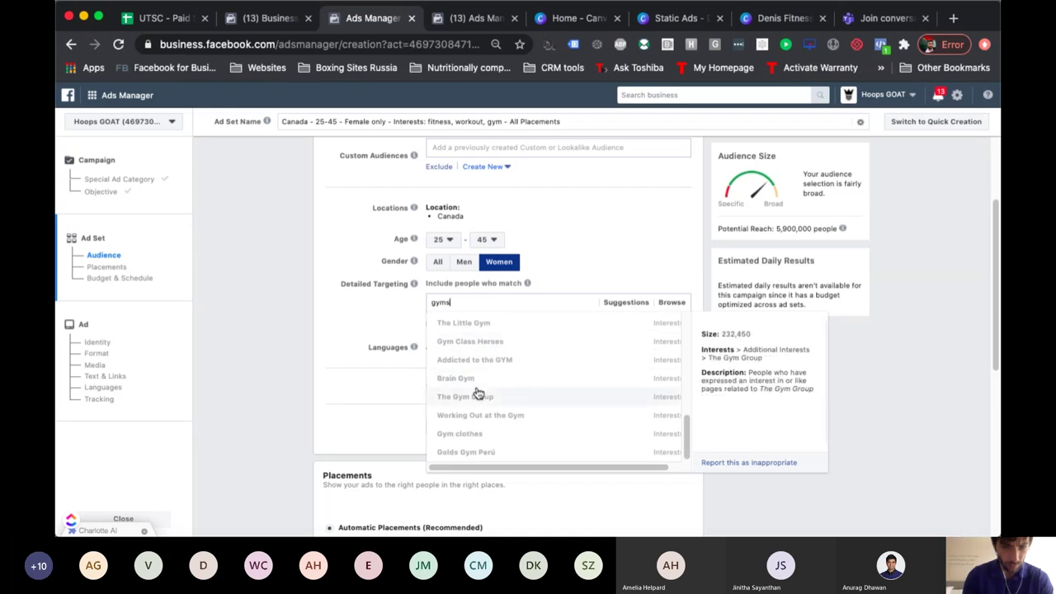
pyautogui.scroll(1, 475, 386)
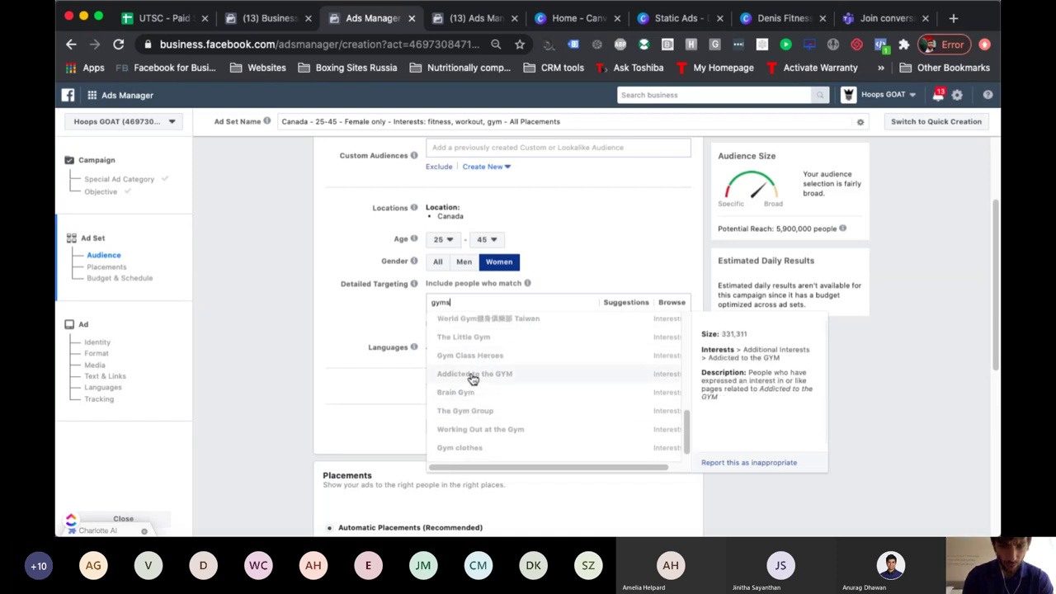
pyautogui.scroll(10, 540, 350)
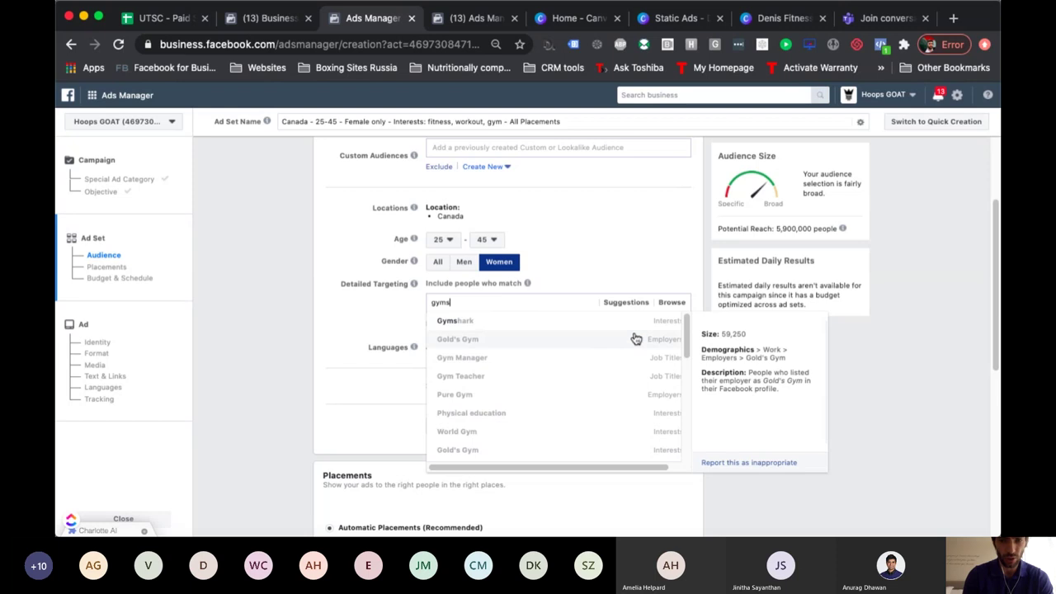
pyautogui.click(472, 323)
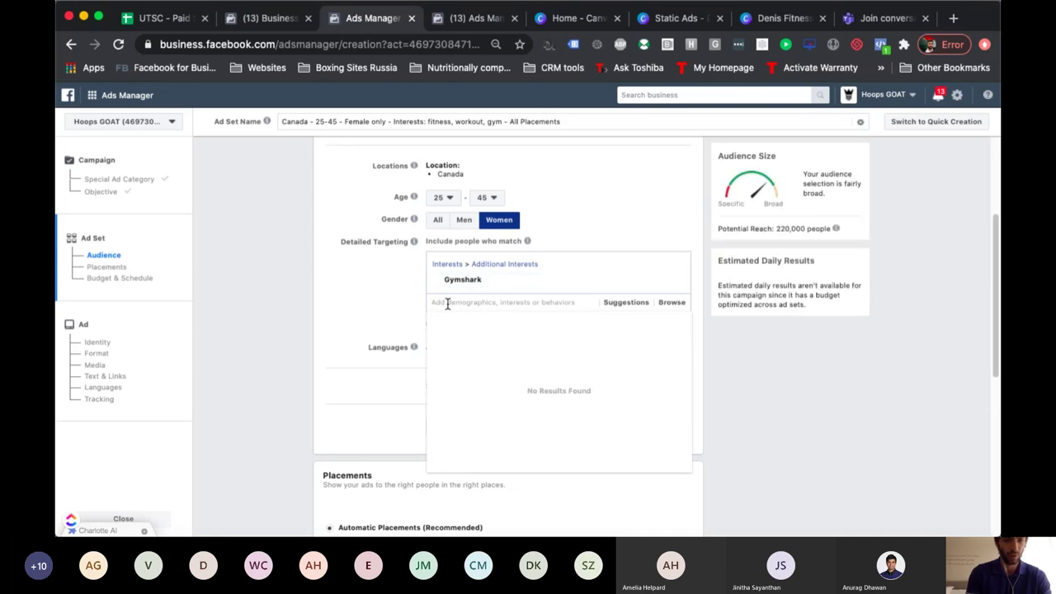
pyautogui.write('fitness')
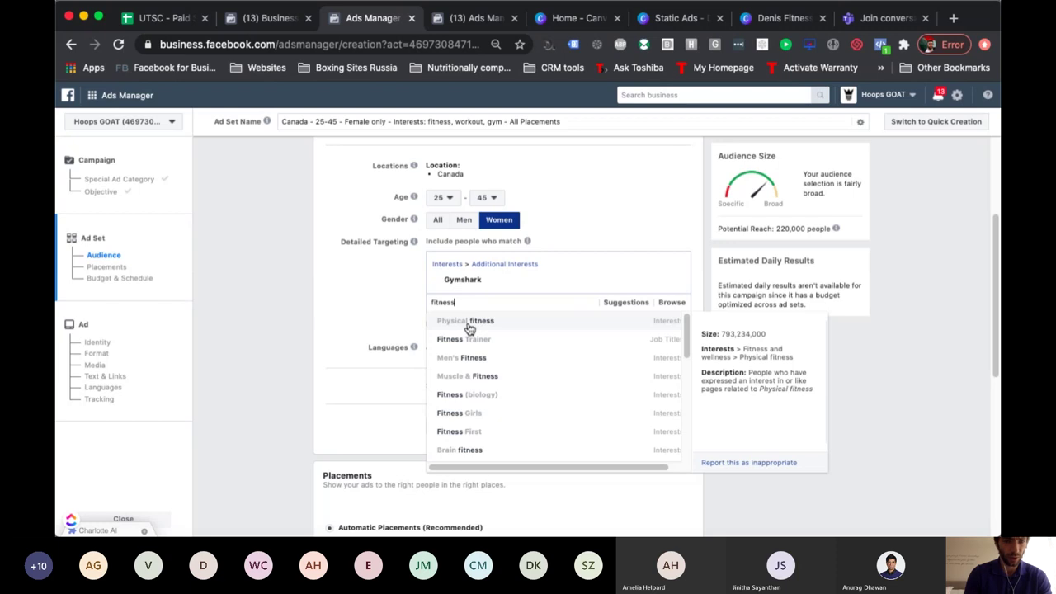
pyautogui.click(468, 327)
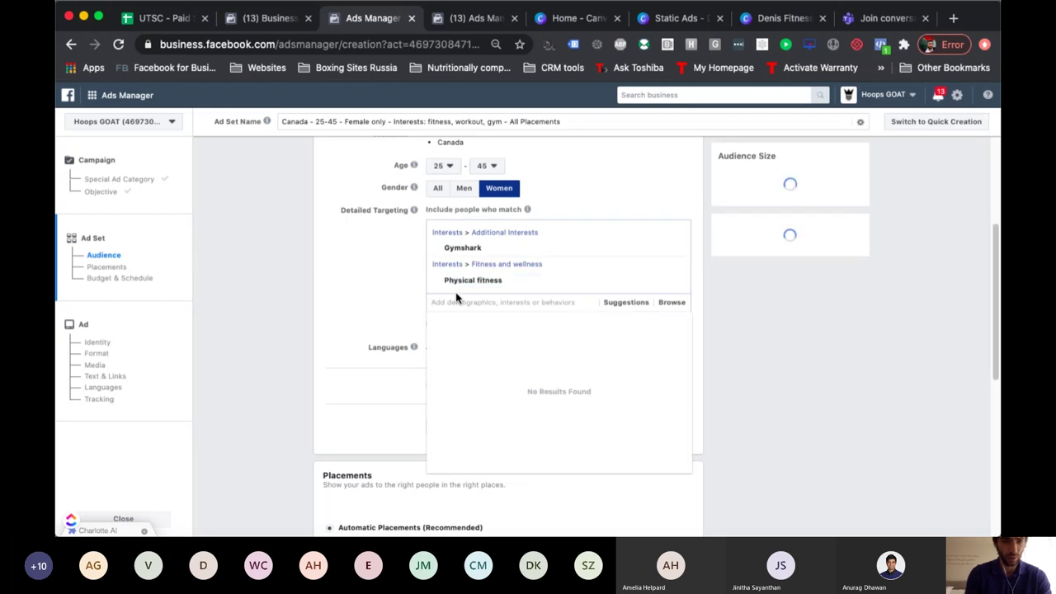
pyautogui.write('women fit')
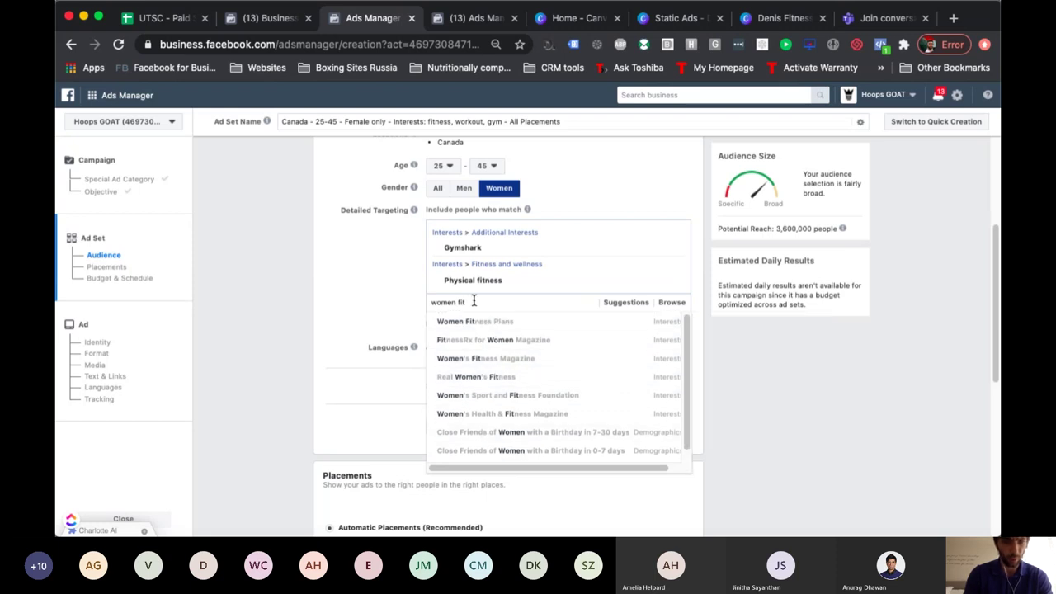
pyautogui.press('super+a')
pyautogui.press('BackSpace')
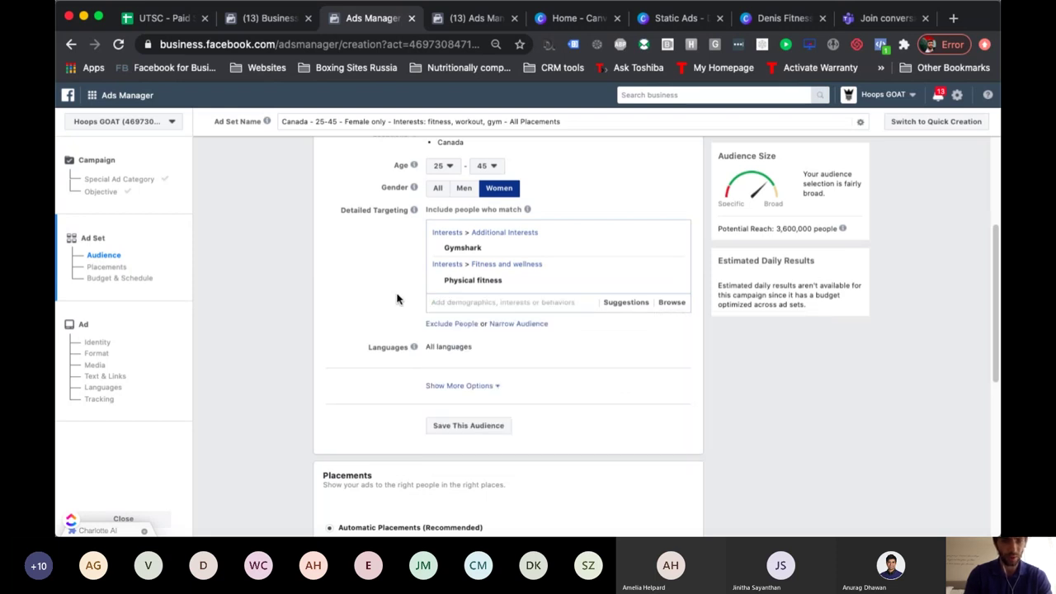
# - Add the suggested interest Lululemon Athletica to the audience's detailed targeting
pyautogui.click(633, 303)
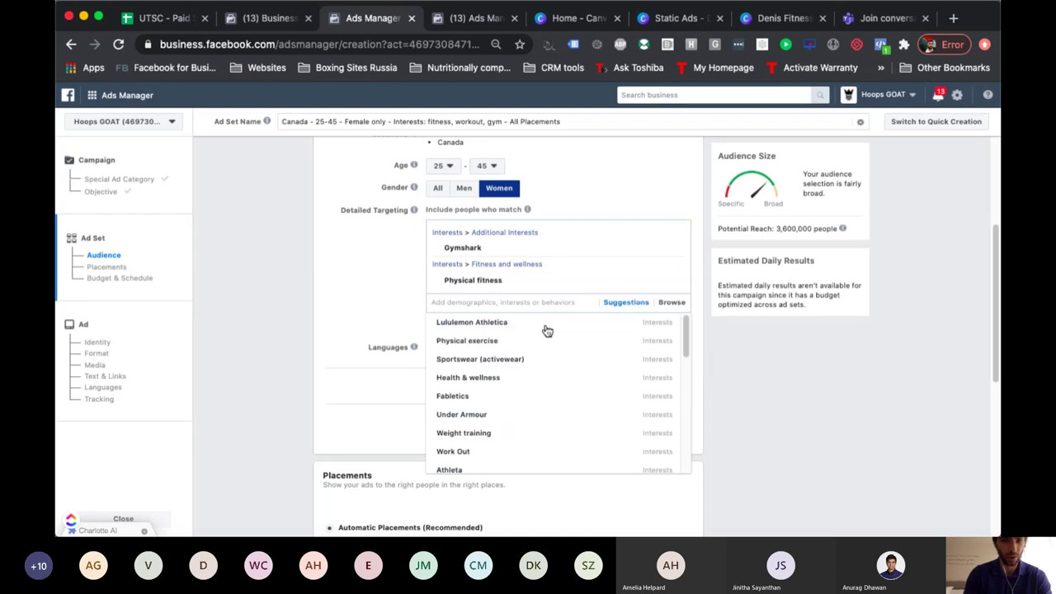
pyautogui.click(480, 325)
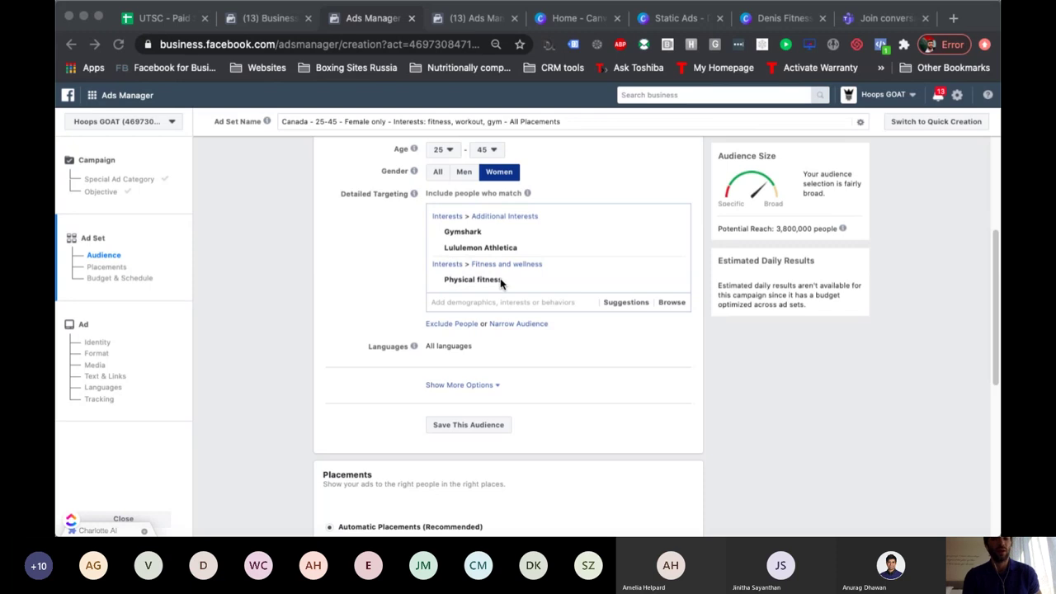
pyautogui.click(520, 328)
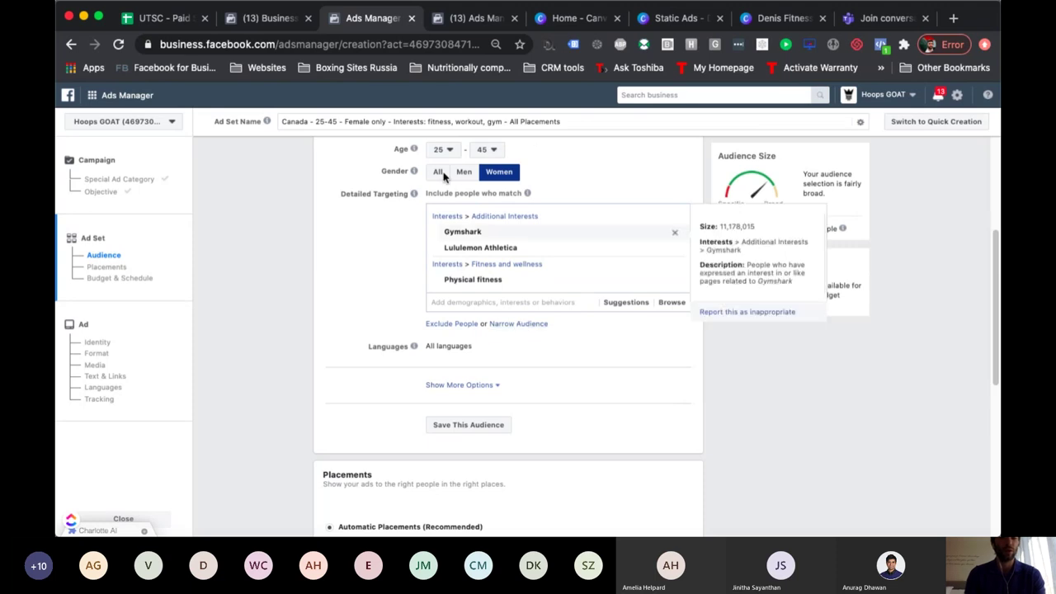
# - Review the ad set's placements and spending controls, keep Automatic Placements, and continue to the ad setup
pyautogui.scroll(-3, 547, 309)
pyautogui.scroll(-2, 547, 312)
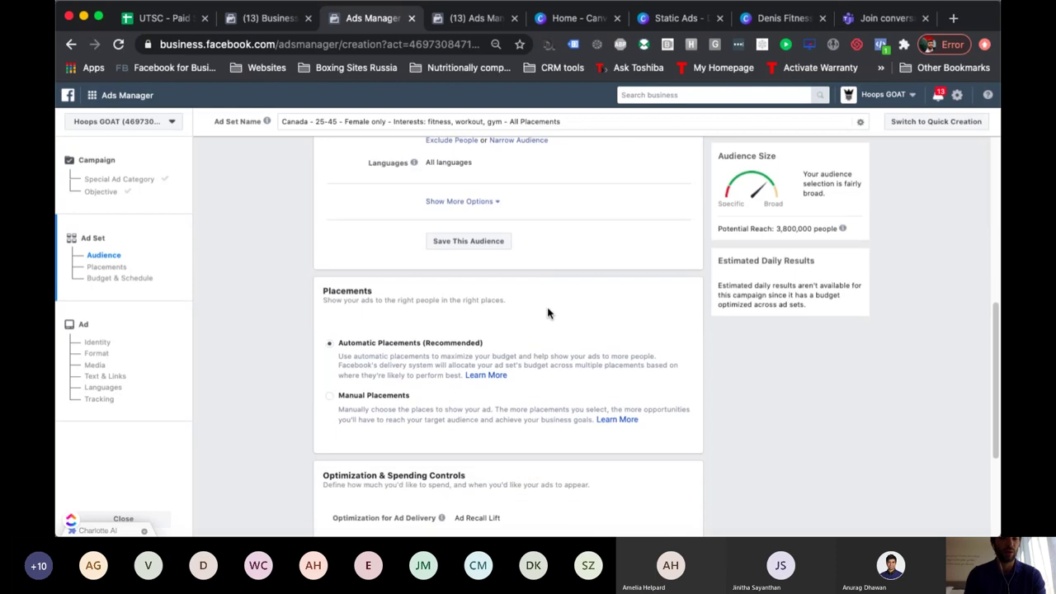
pyautogui.scroll(-2, 547, 311)
pyautogui.scroll(-1, 548, 312)
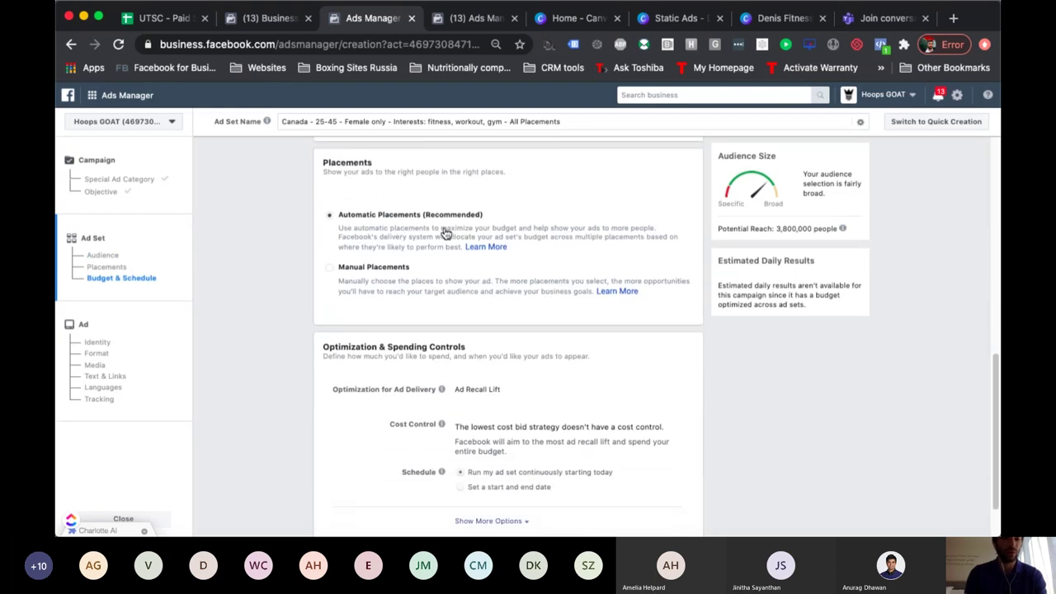
pyautogui.scroll(-2, 484, 250)
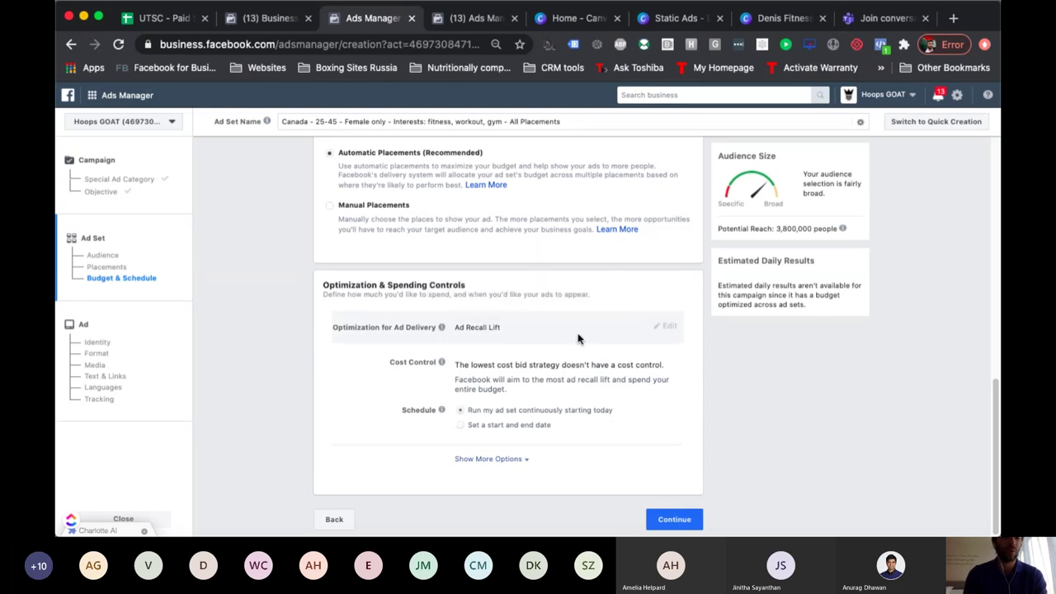
pyautogui.click(672, 525)
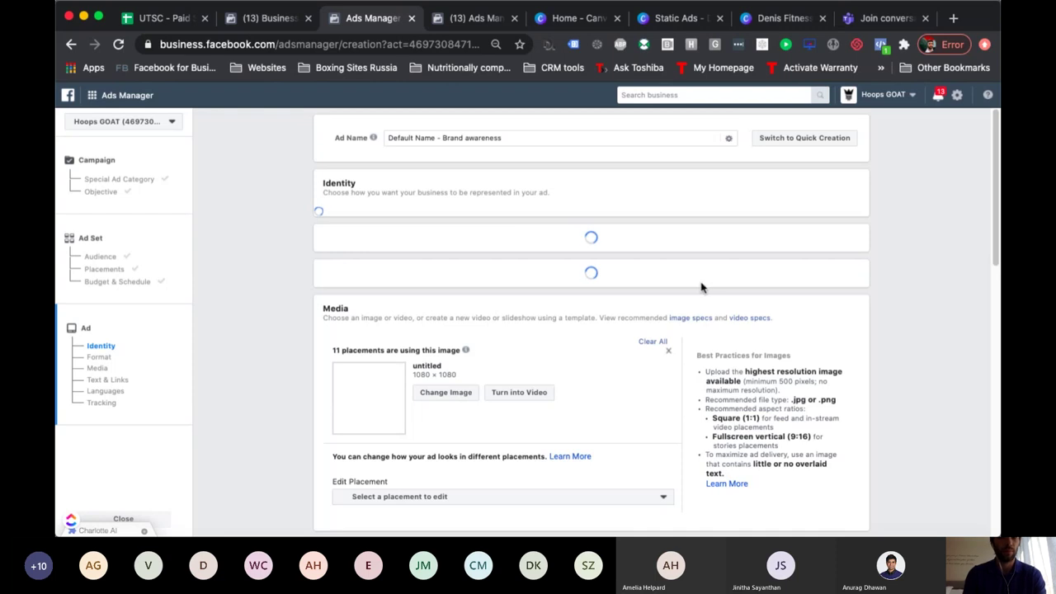
# - Rename the ad "Video Ad - Brand awarenss - Top Funnel Copy - driving to landing page X"
pyautogui.click(417, 139)
pyautogui.tripleClick(391, 140)
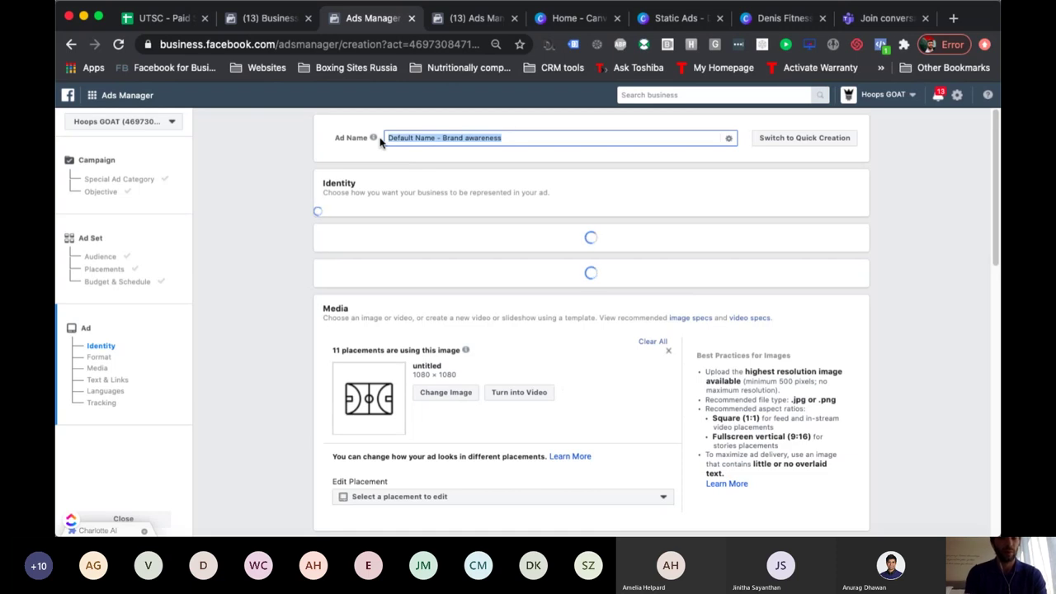
pyautogui.write('Video Ad - Brand ')
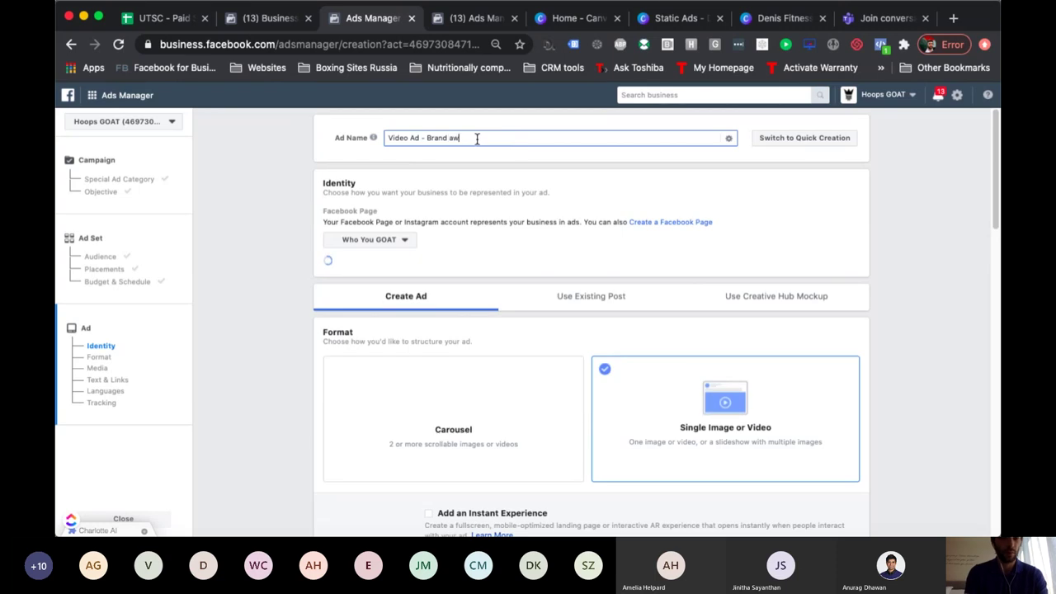
pyautogui.write('awareness - T')
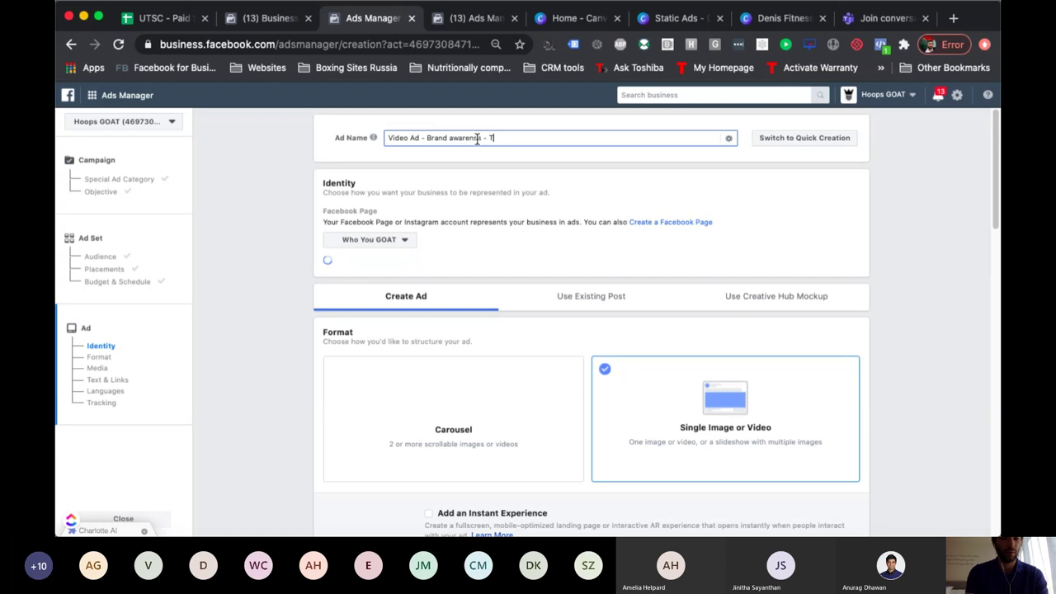
pyautogui.write('op Funnel Copy - ')
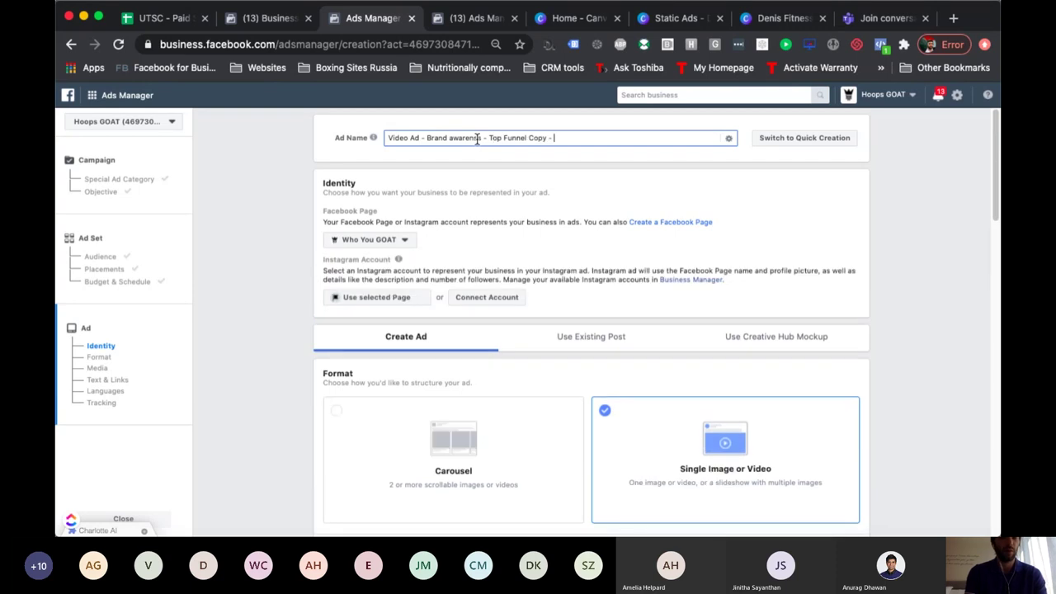
pyautogui.write('driving ')
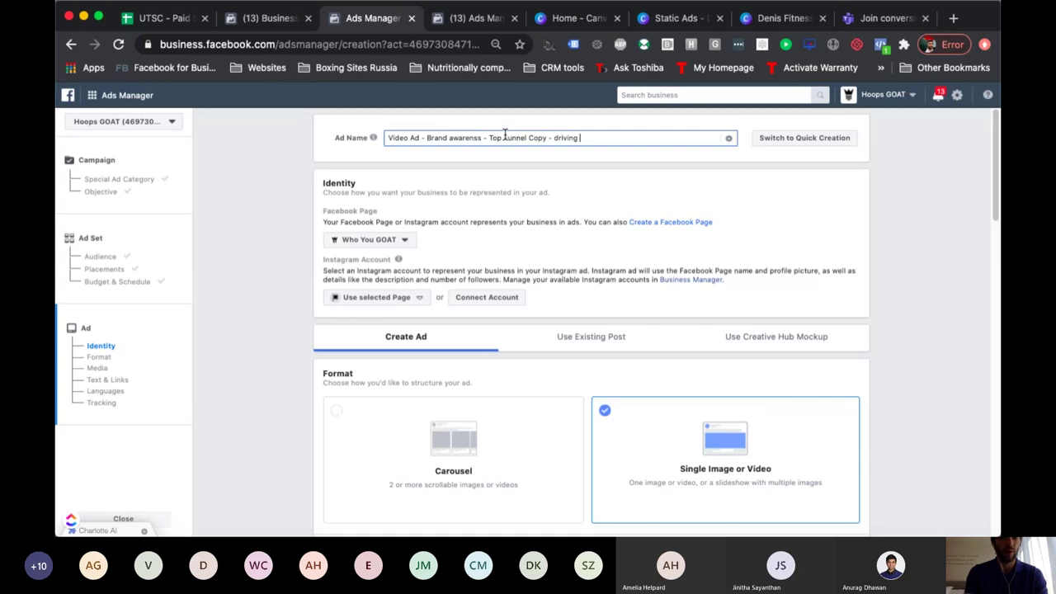
pyautogui.write('to landing page ')
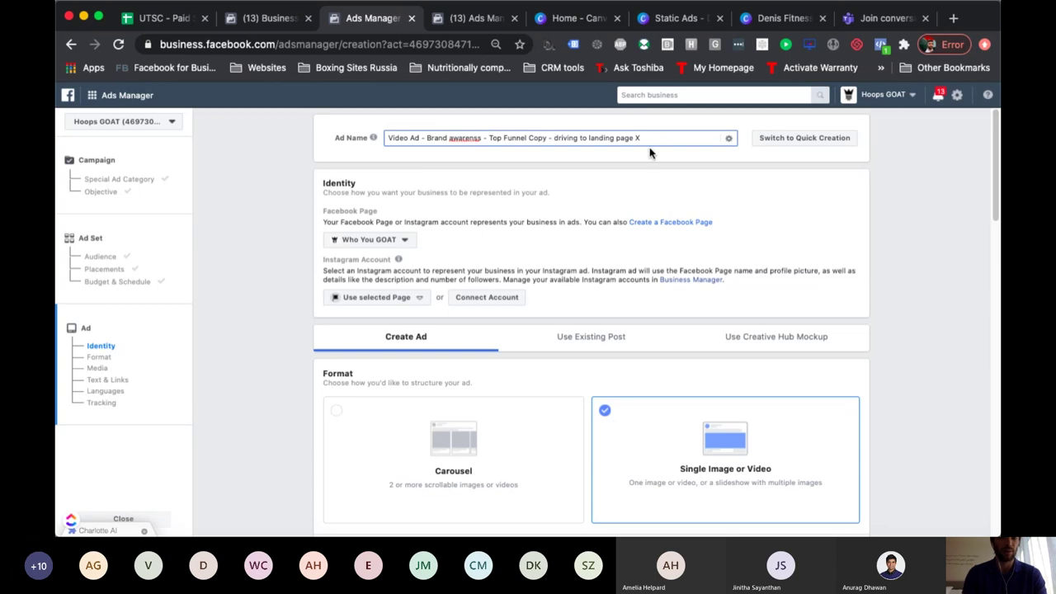
pyautogui.write('X')
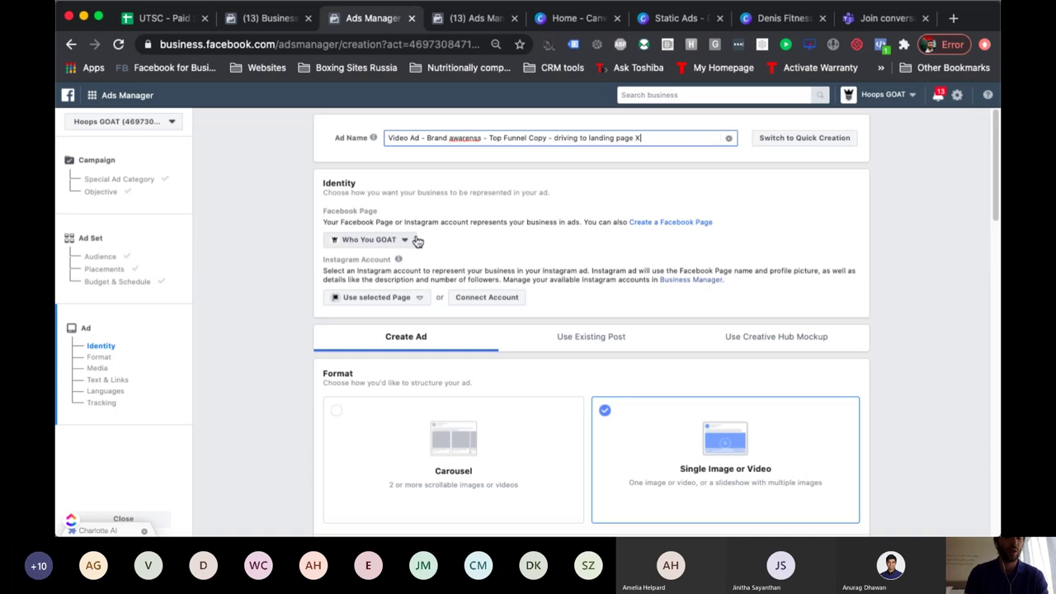
# - Set the ad's Facebook Page to Test Page for UTSC
pyautogui.scroll(-2, 450, 252)
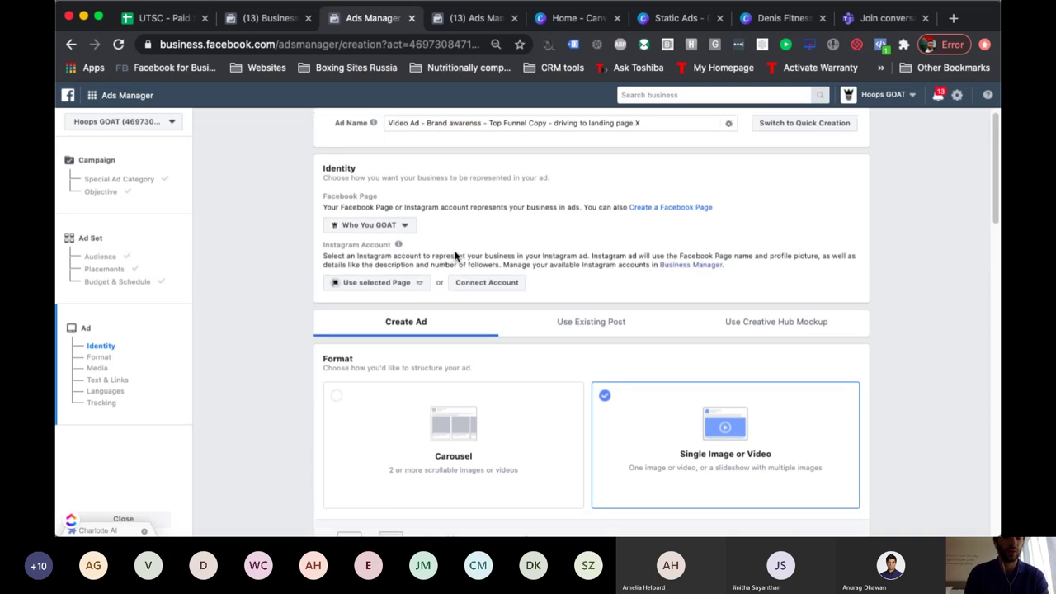
pyautogui.click(403, 189)
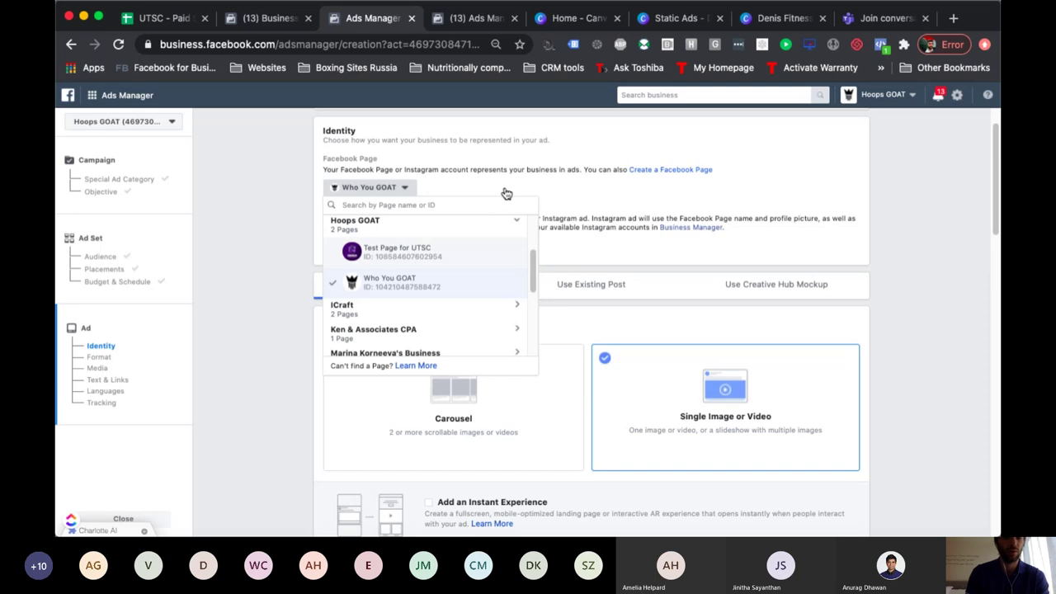
pyautogui.click(397, 251)
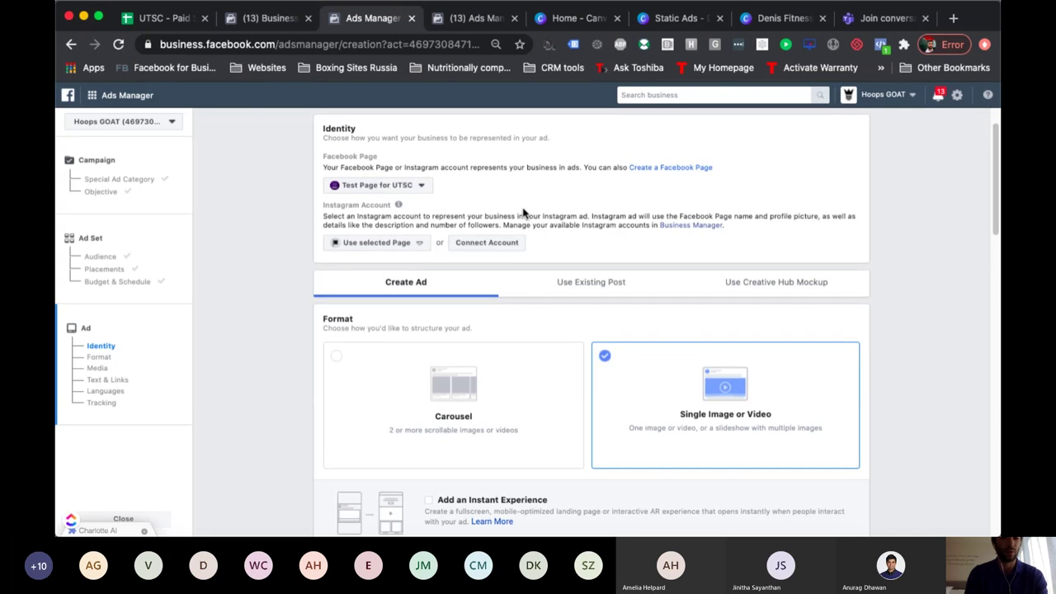
# - Keep the Single Image or Video format and add the account video "Static Ads - Demo- 1x1 (2).mp4" as the ad's media
pyautogui.scroll(-2, 644, 369)
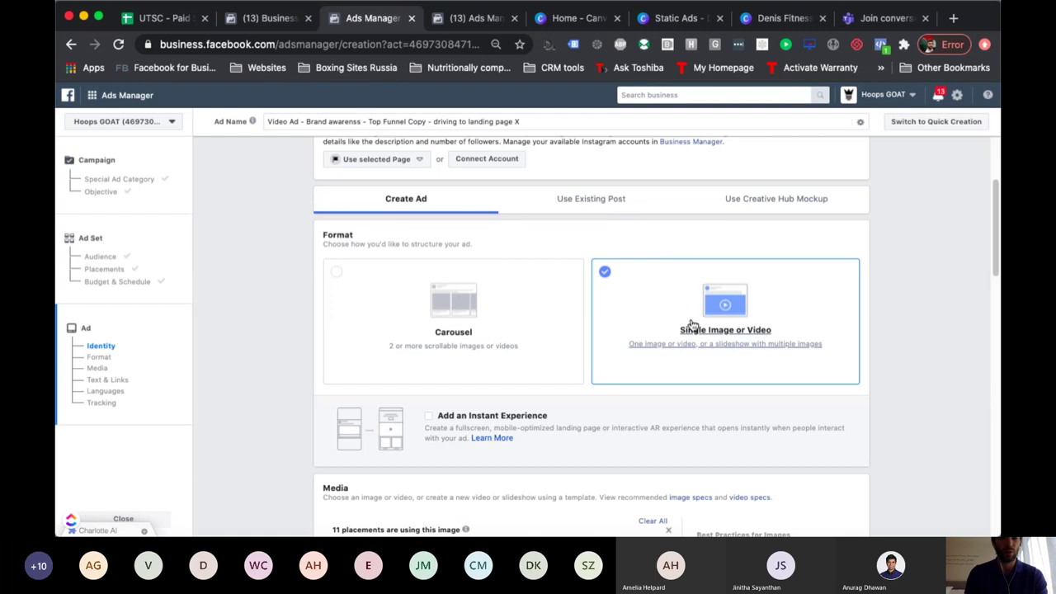
pyautogui.scroll(-5, 692, 324)
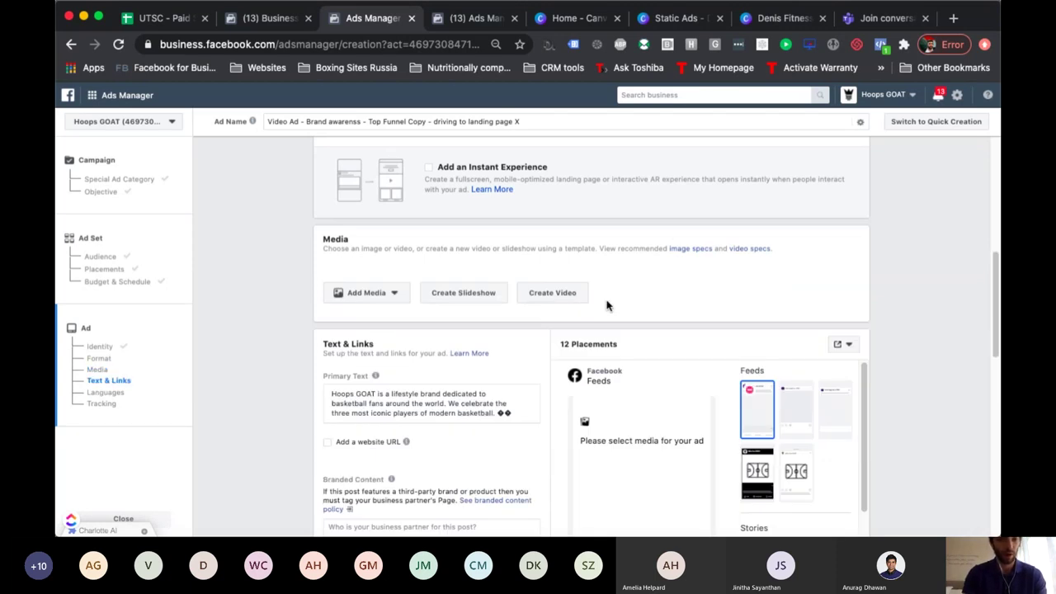
pyautogui.click(392, 296)
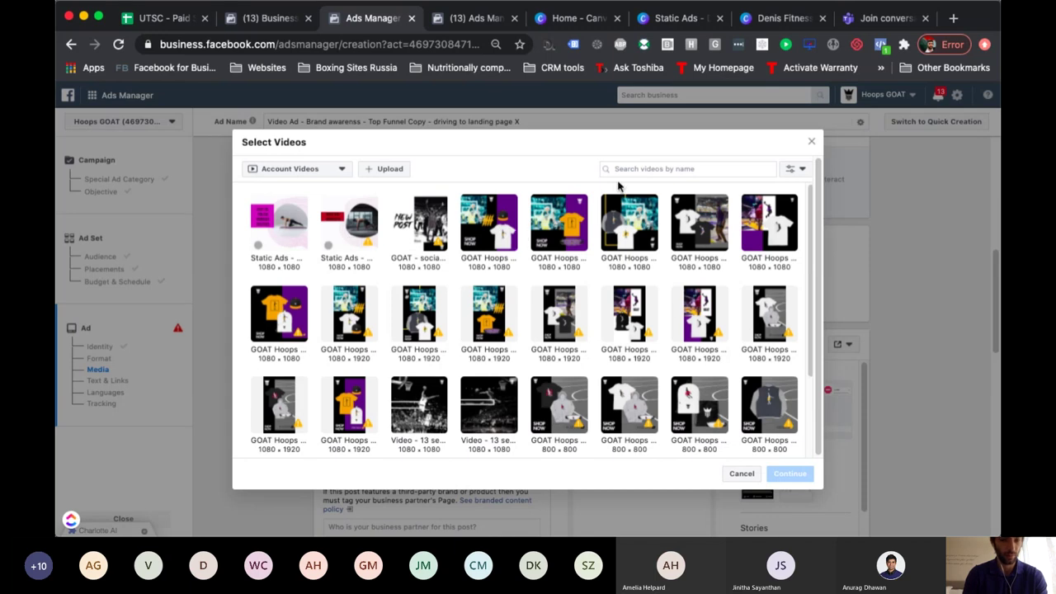
pyautogui.click(289, 230)
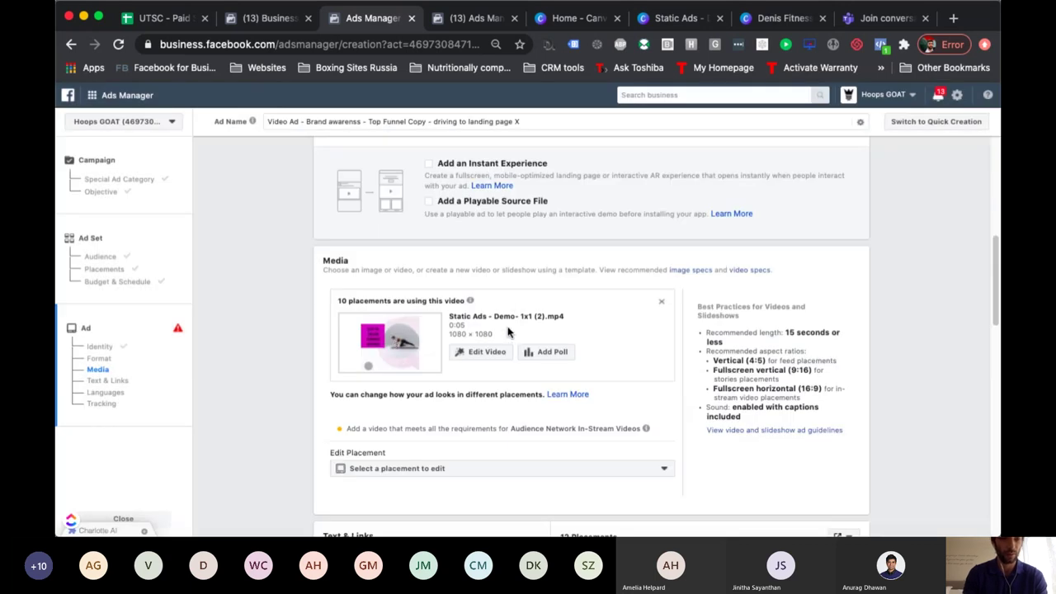
# - Examine the placement groups available for editing and preview the video ad in the Facebook Stories placement
pyautogui.scroll(-3, 508, 331)
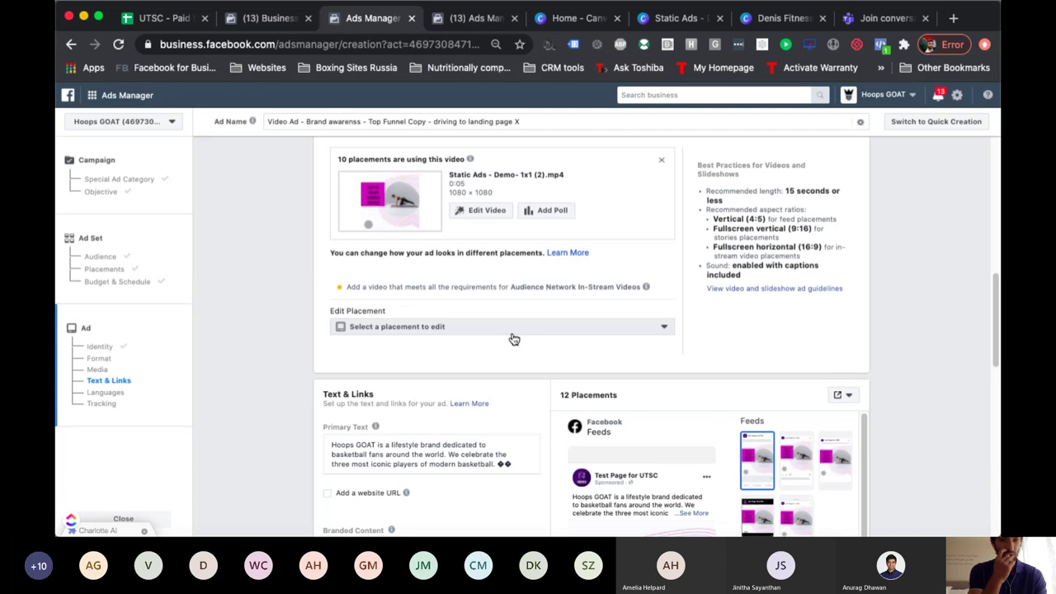
pyautogui.click(410, 328)
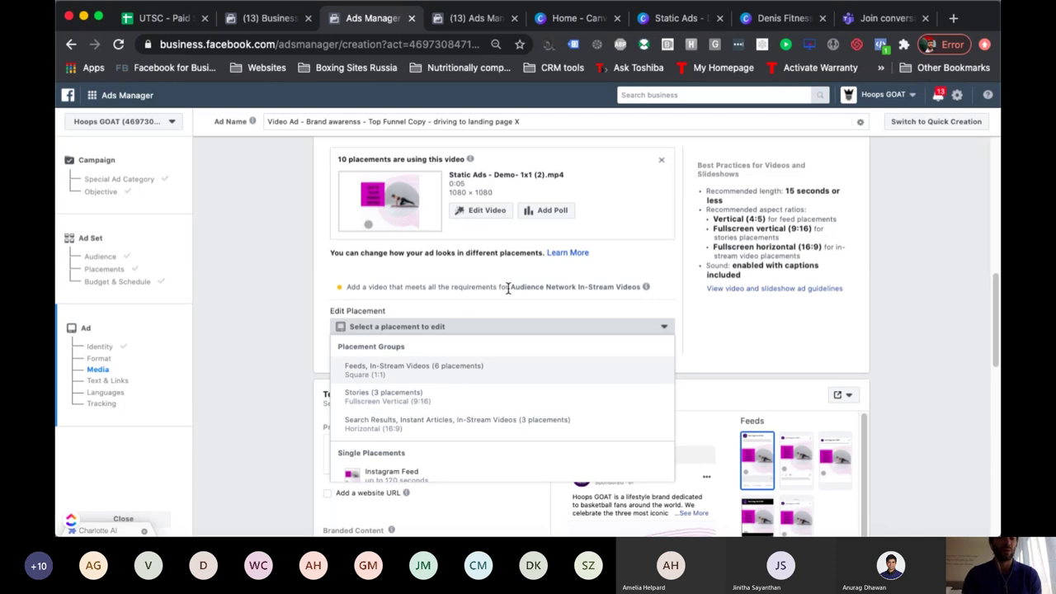
pyautogui.click(477, 309)
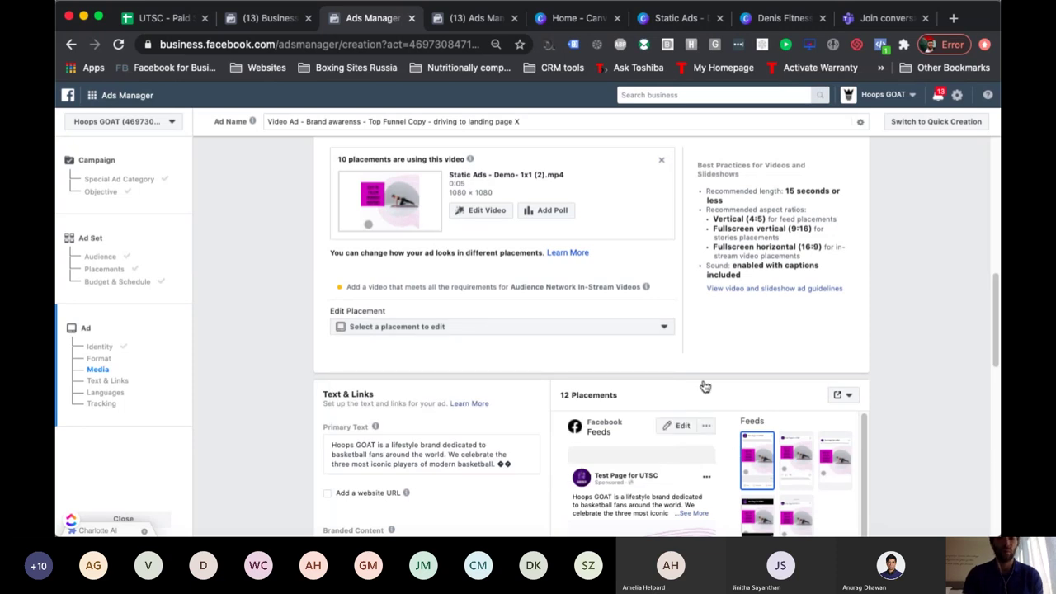
pyautogui.scroll(-5, 704, 386)
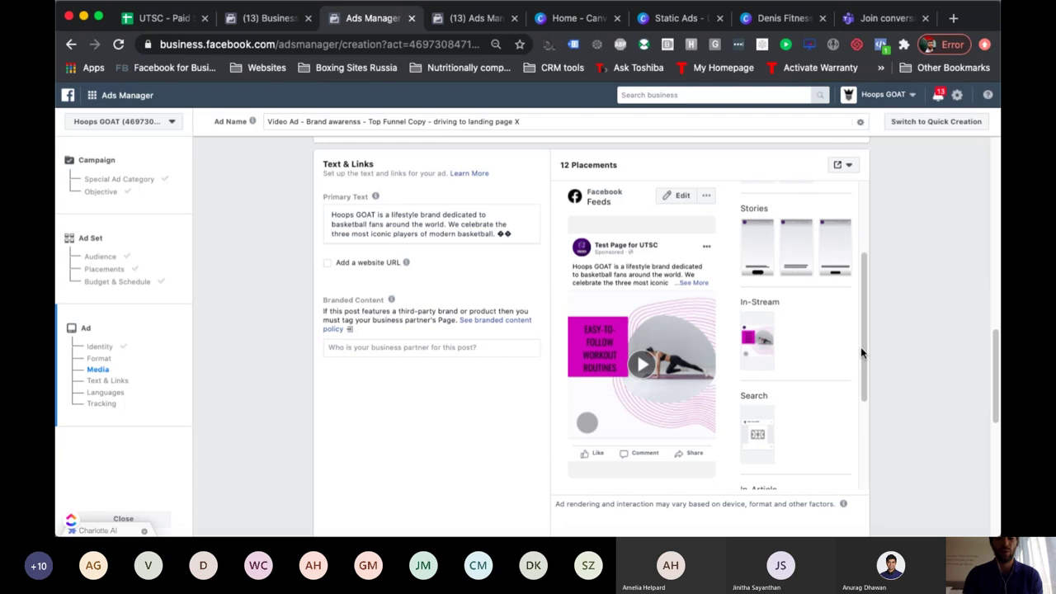
pyautogui.scroll(-1, 761, 251)
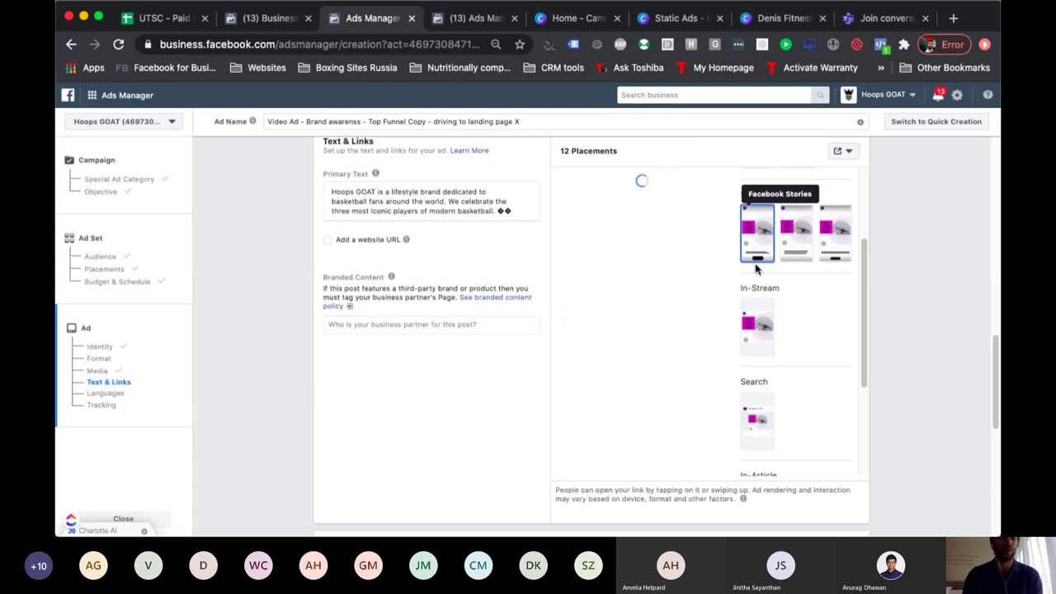
pyautogui.click(757, 248)
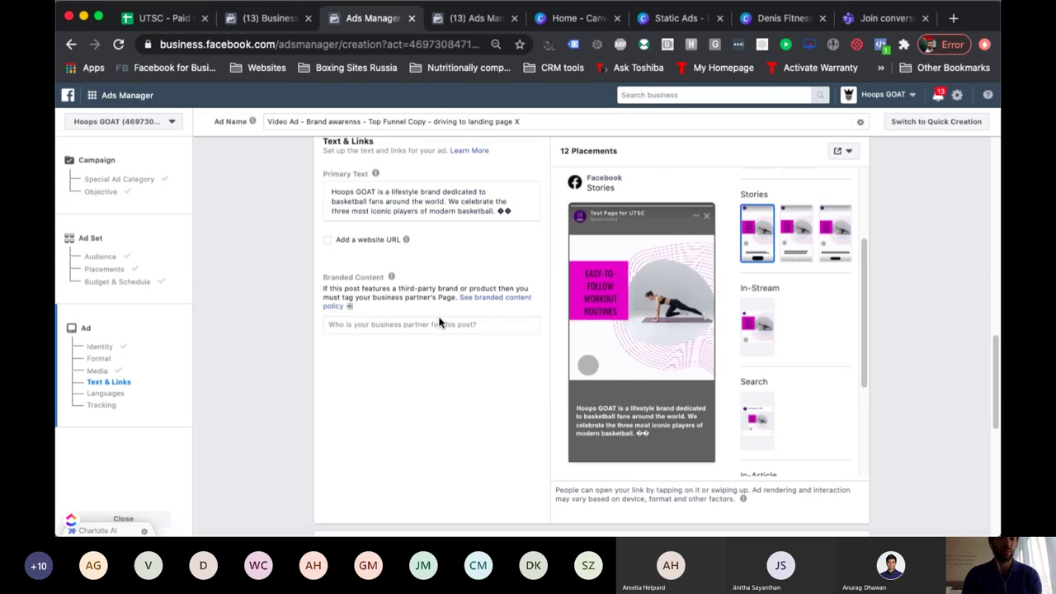
# - Replace the ad's primary text with "Copy goes here"
pyautogui.scroll(2, 439, 322)
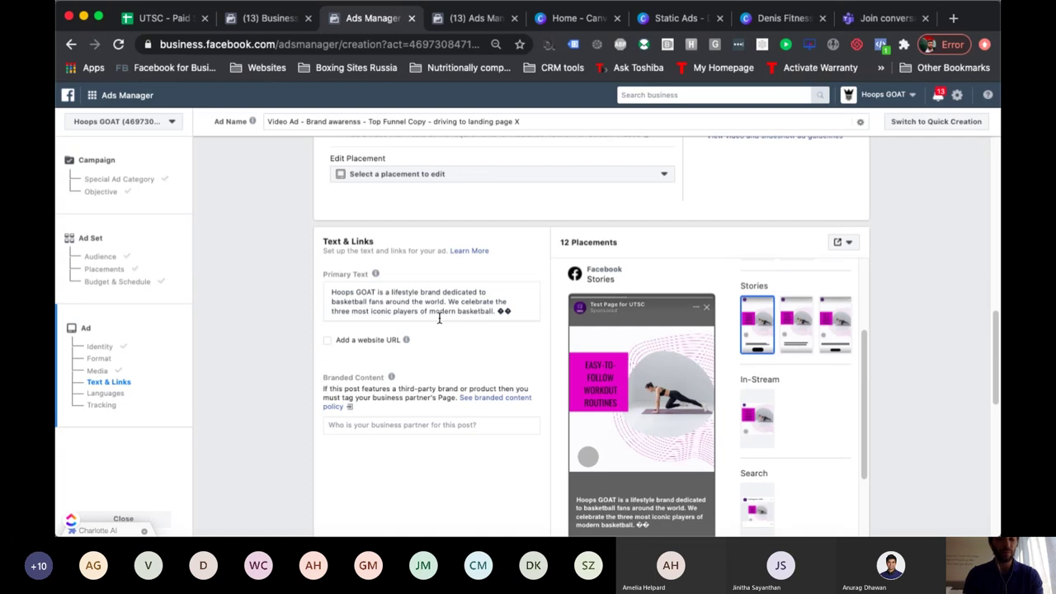
pyautogui.scroll(3, 445, 323)
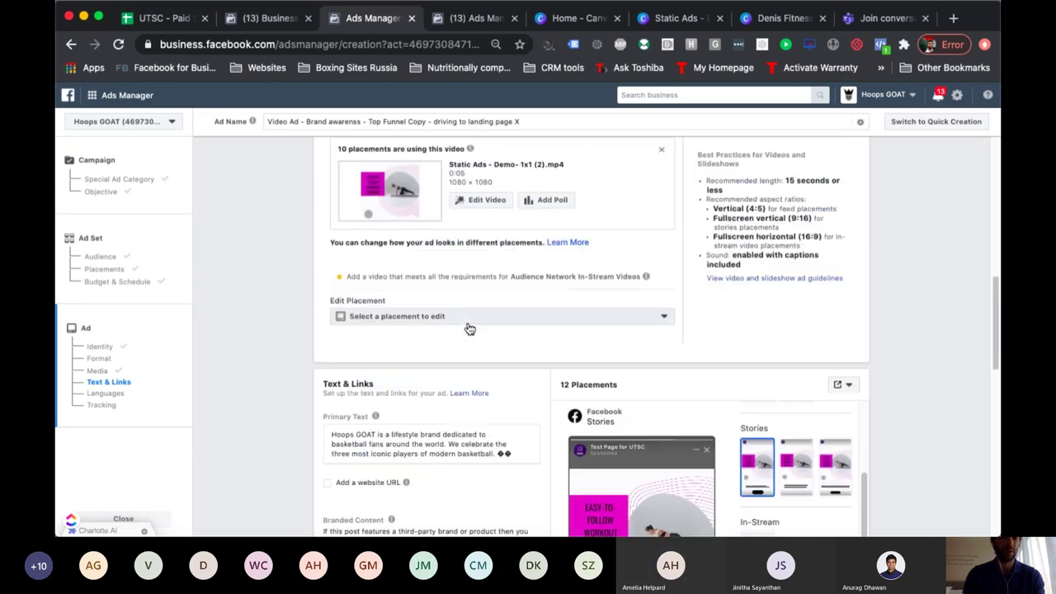
pyautogui.scroll(-3, 467, 327)
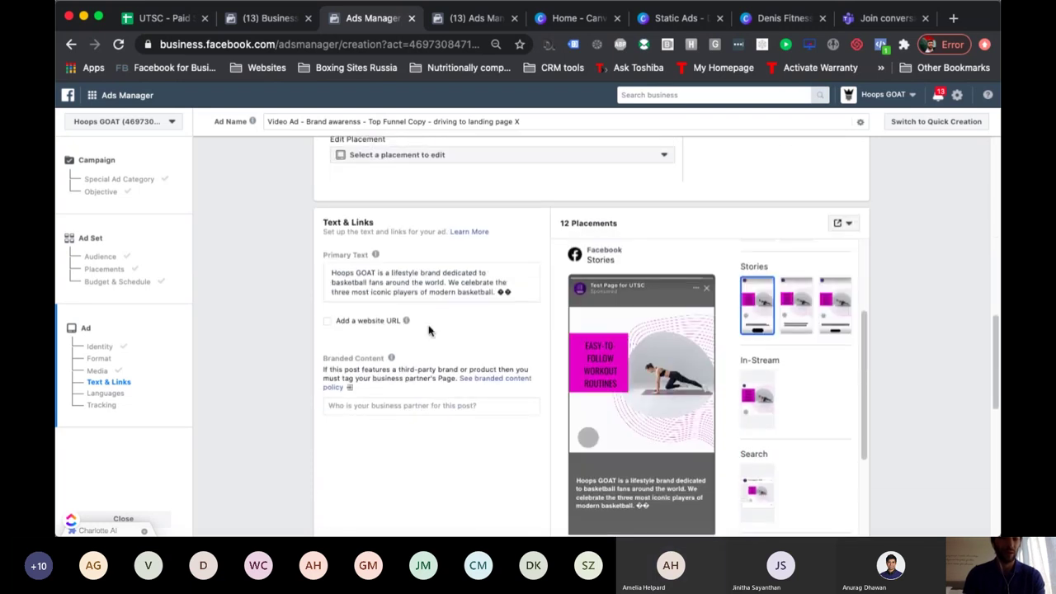
pyautogui.tripleClick(396, 279)
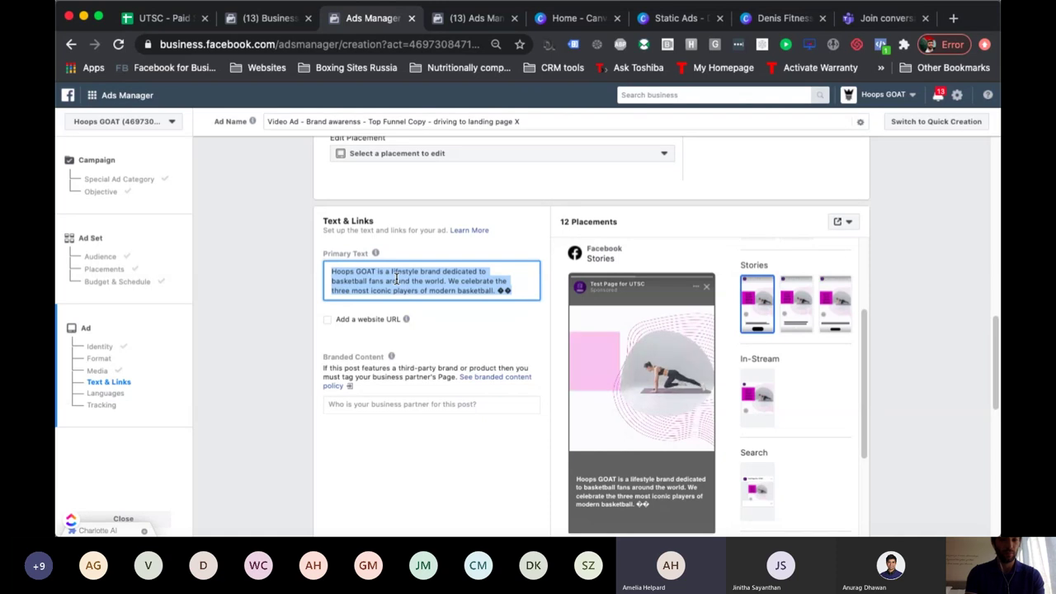
pyautogui.press('BackSpace')
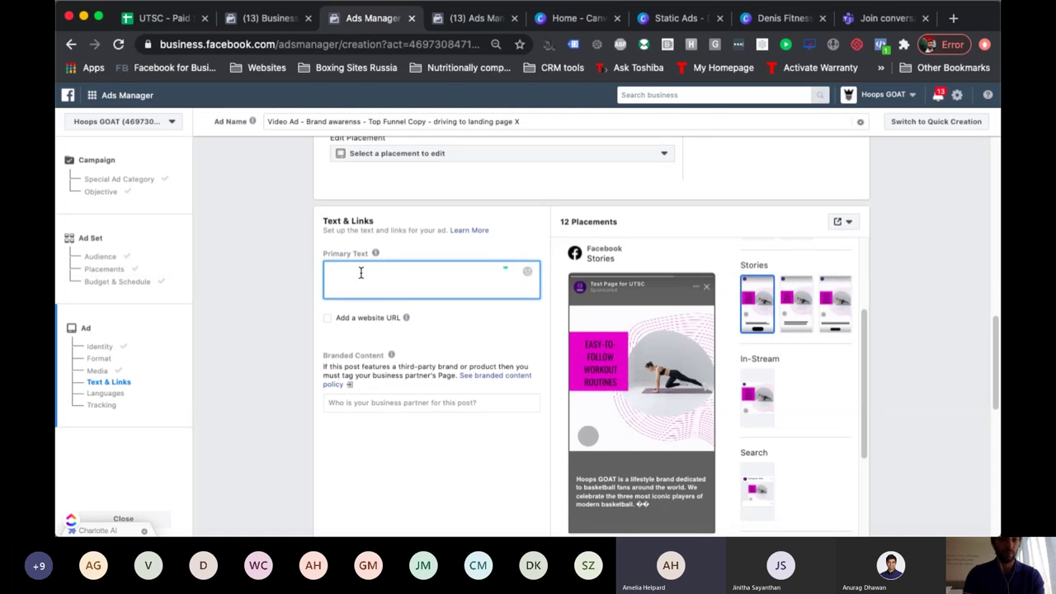
pyautogui.write('Co')
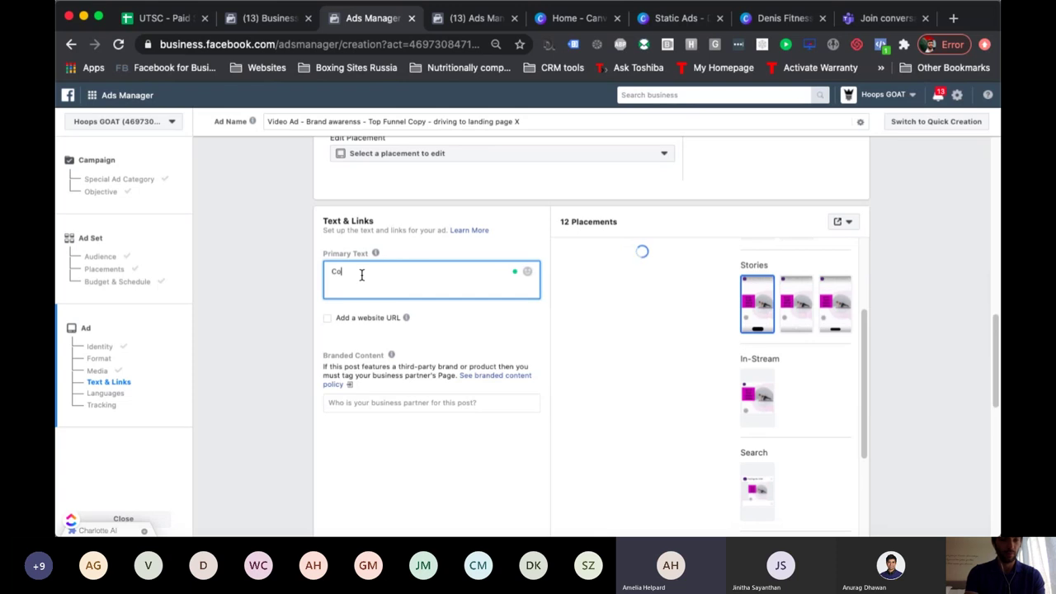
pyautogui.write('py goes here')
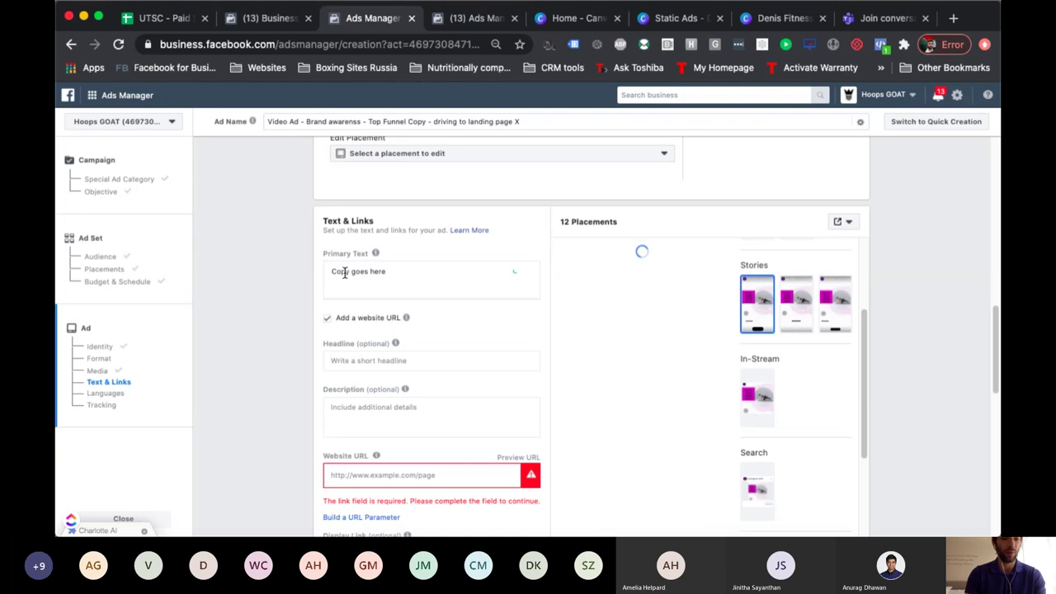
pyautogui.click(348, 363)
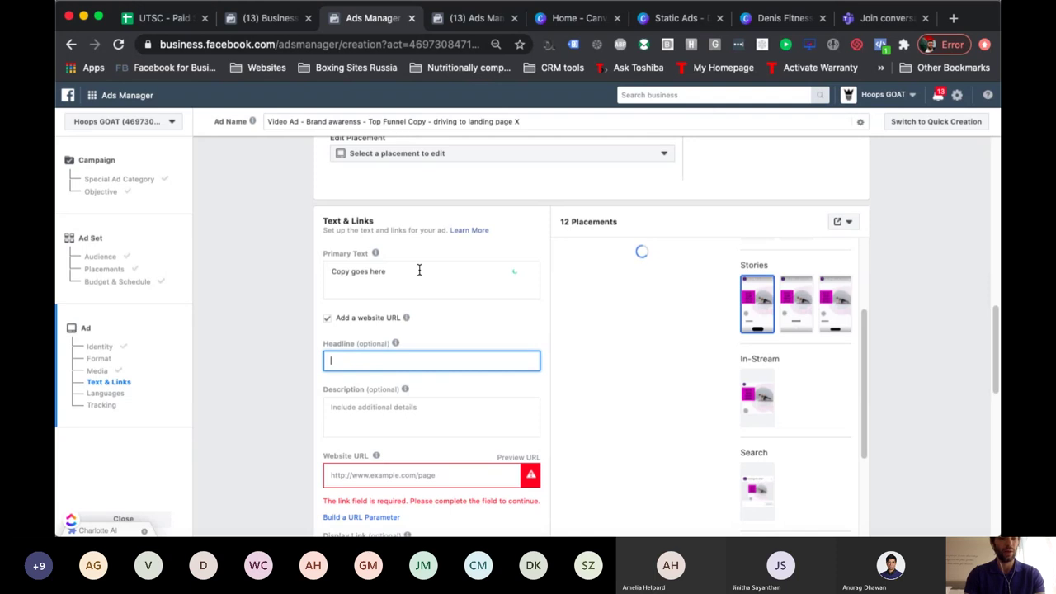
pyautogui.write('Bold Headline goes here')
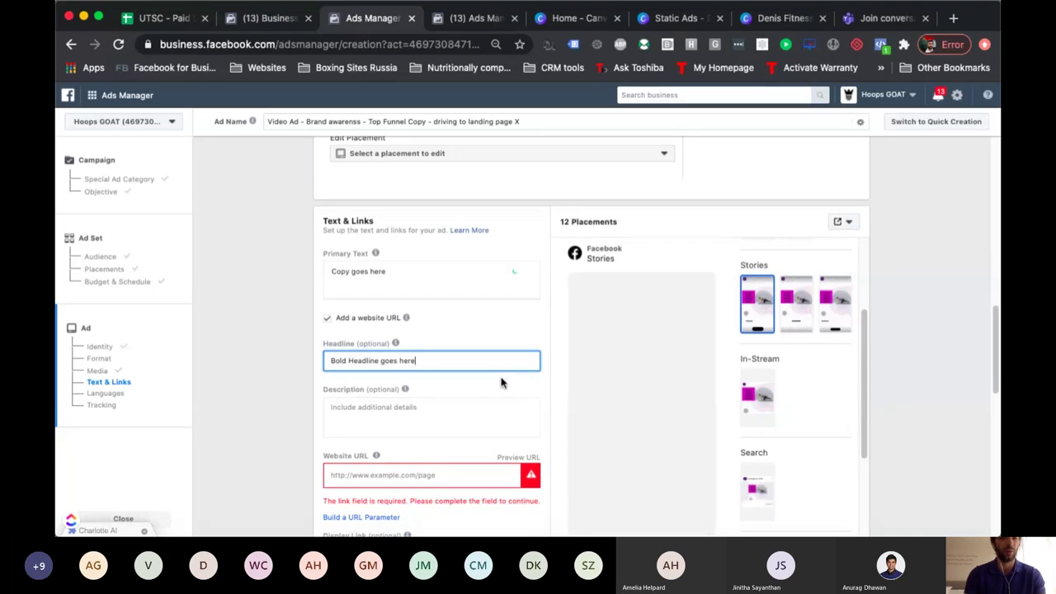
pyautogui.scroll(-2, 501, 378)
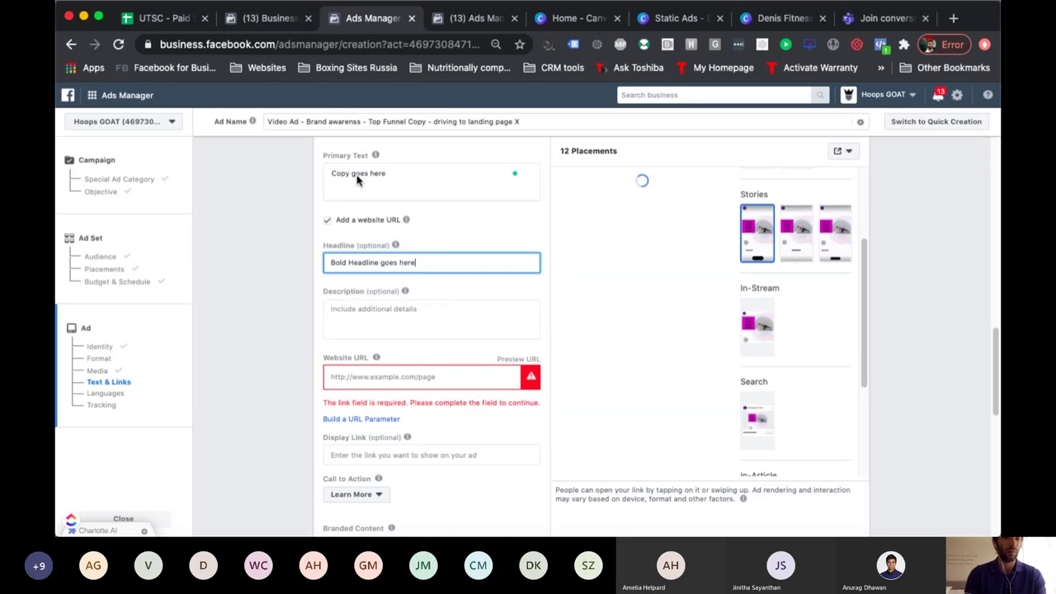
pyautogui.click(364, 376)
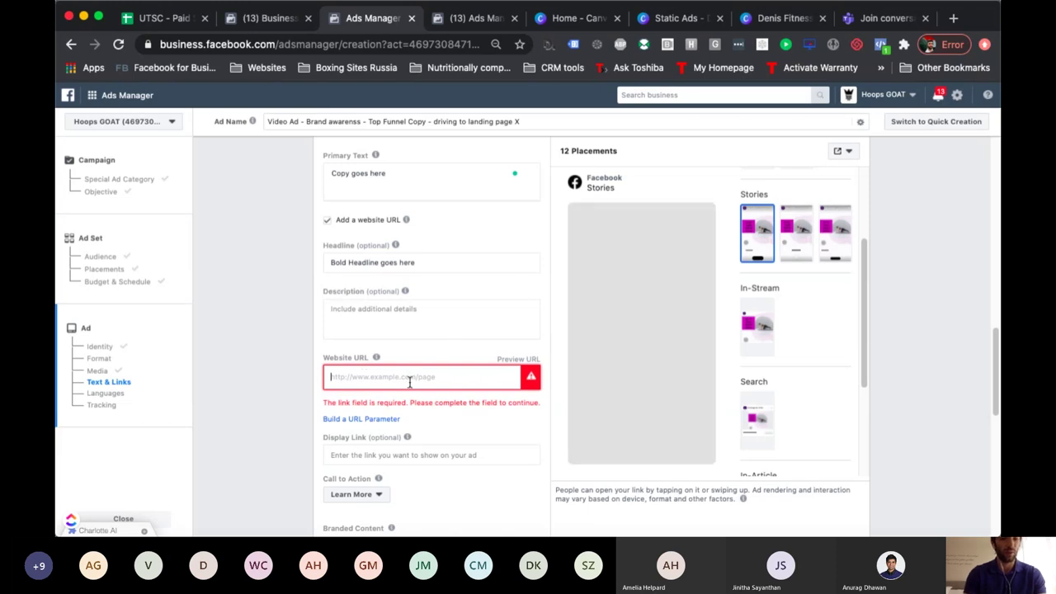
pyautogui.write('www.nike.com')
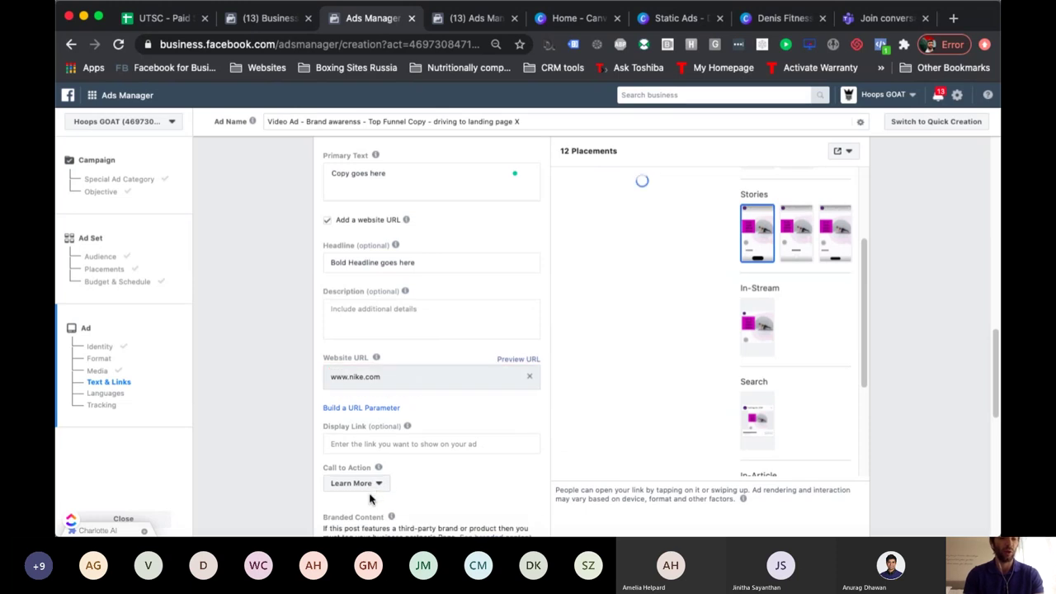
# - Look through the call-to-action options, keep Learn More, and preview the ad in Facebook Feeds
pyautogui.scroll(-3, 369, 498)
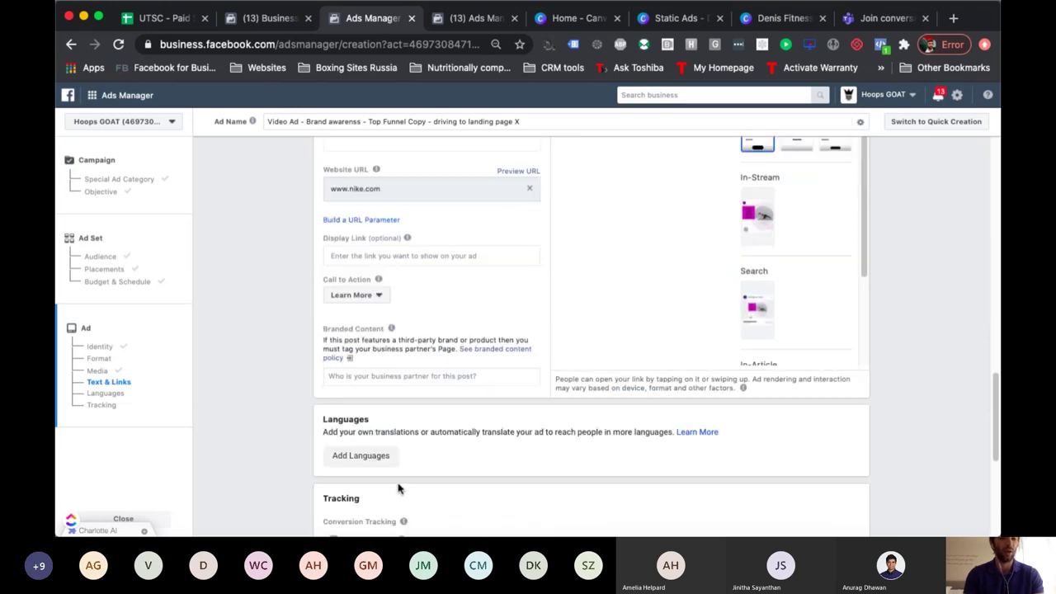
pyautogui.click(370, 299)
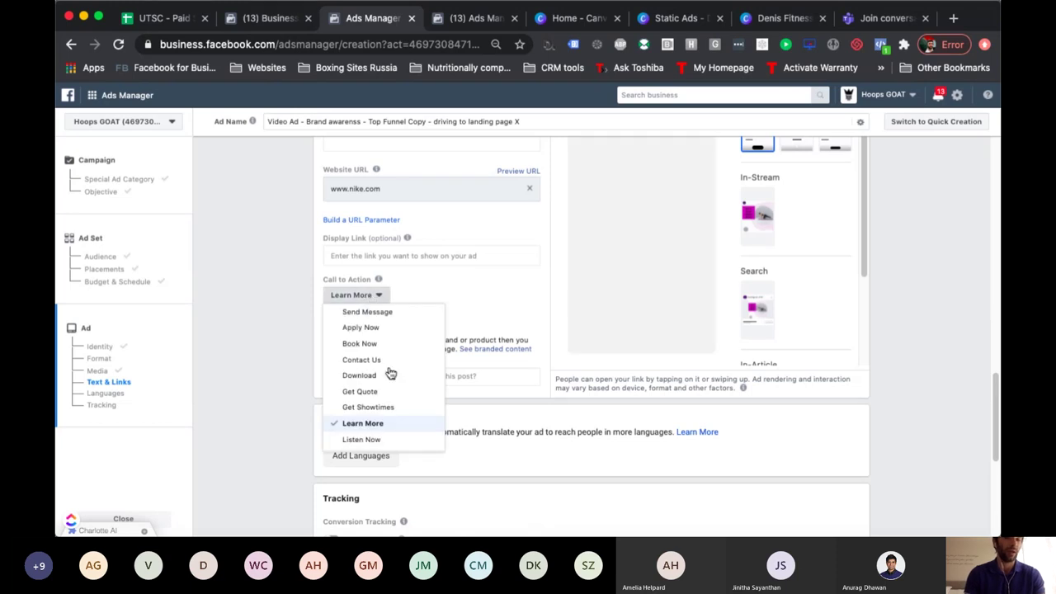
pyautogui.scroll(-1, 391, 374)
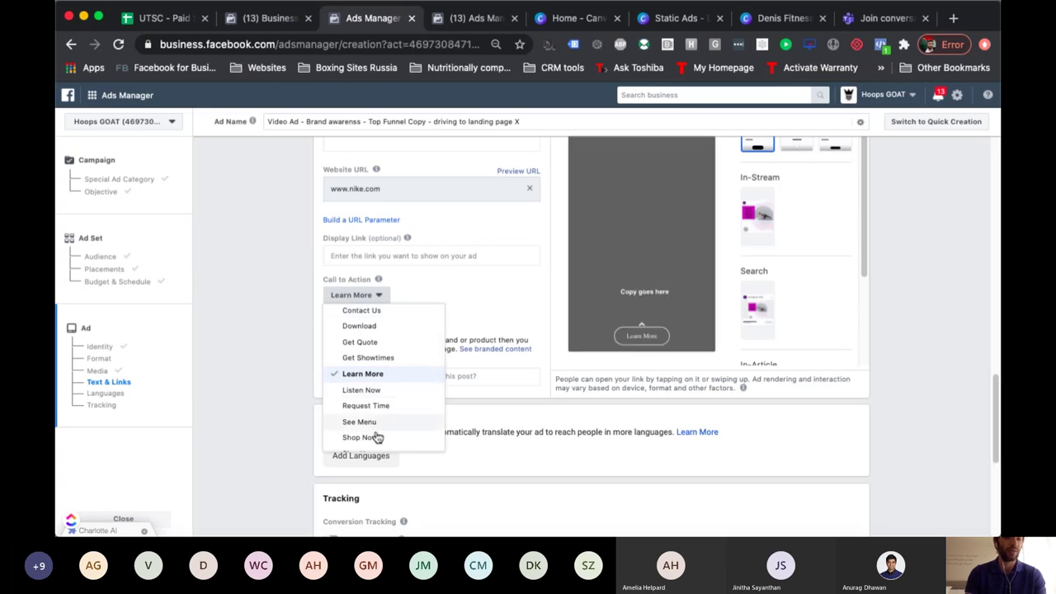
pyautogui.click(495, 295)
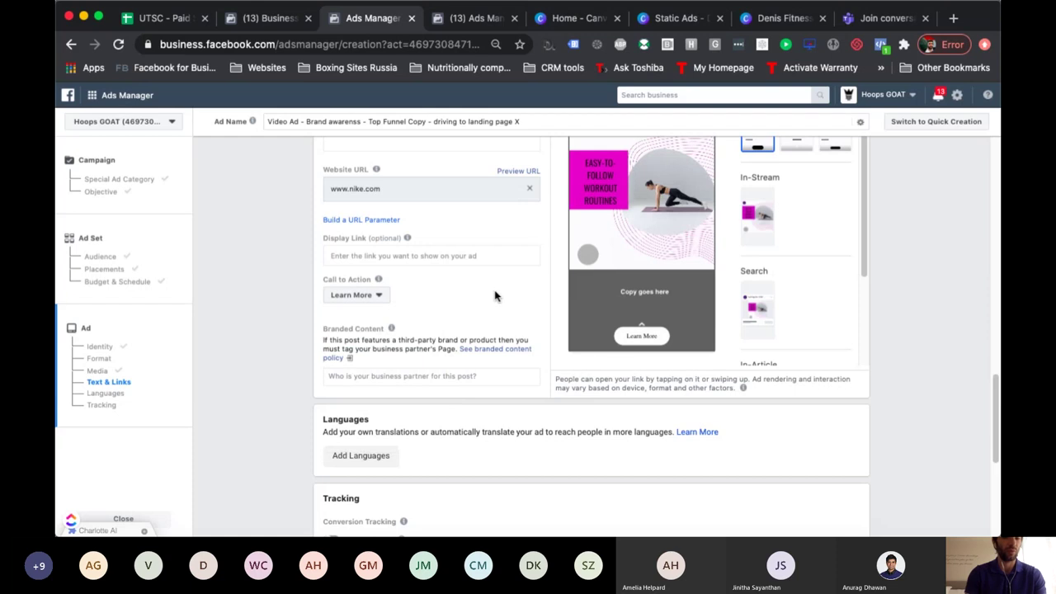
pyautogui.scroll(3, 737, 298)
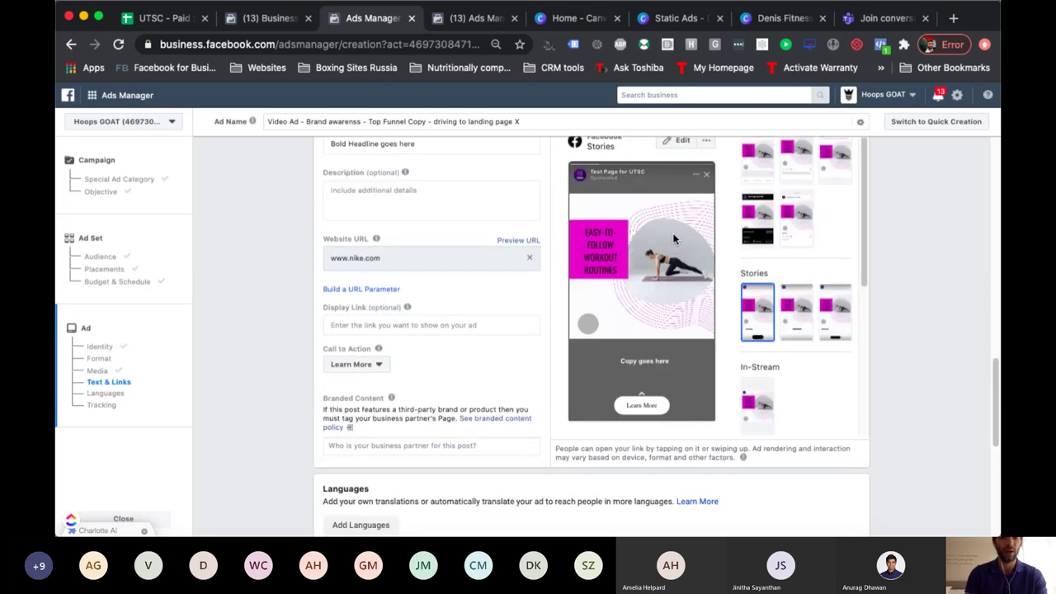
pyautogui.scroll(3, 673, 235)
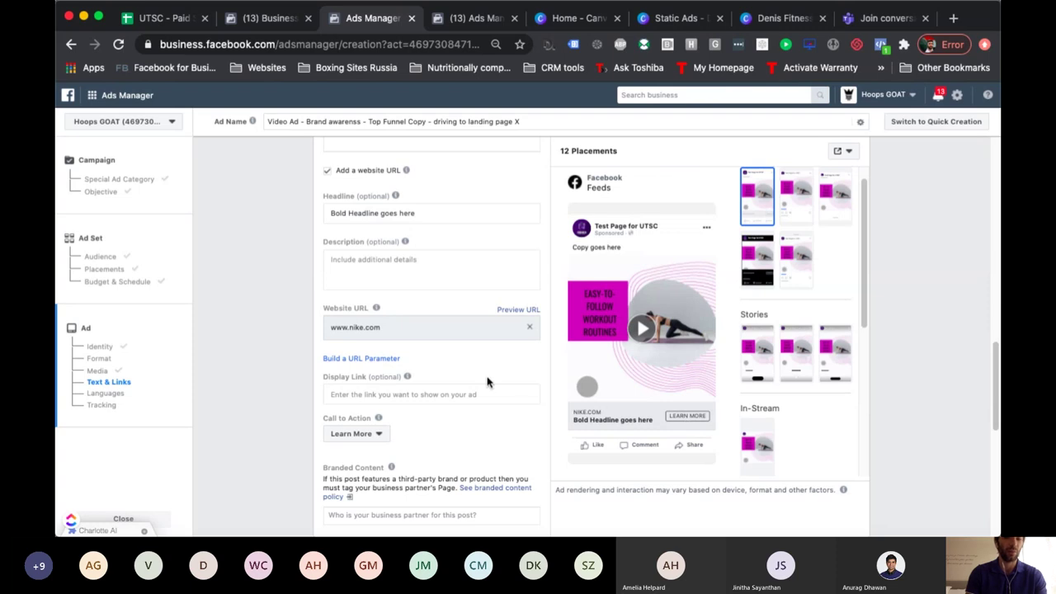
# - Review the ad's conversion tracking options, confirm the ad to publish it with its campaign and ad set, and look through the campaign list
pyautogui.scroll(-10, 487, 382)
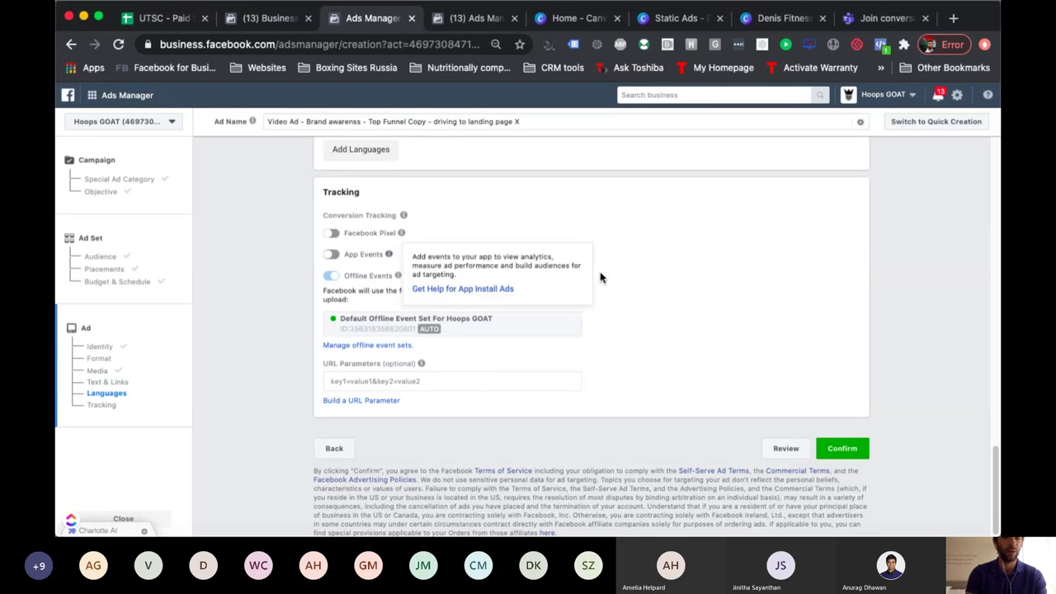
pyautogui.moveTo(411, 233)
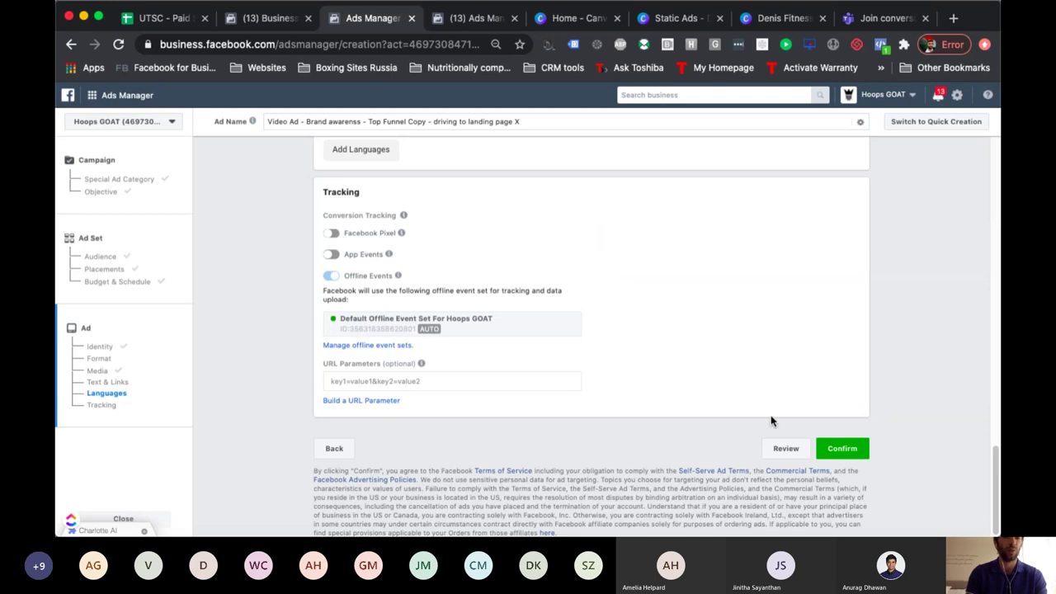
pyautogui.click(842, 449)
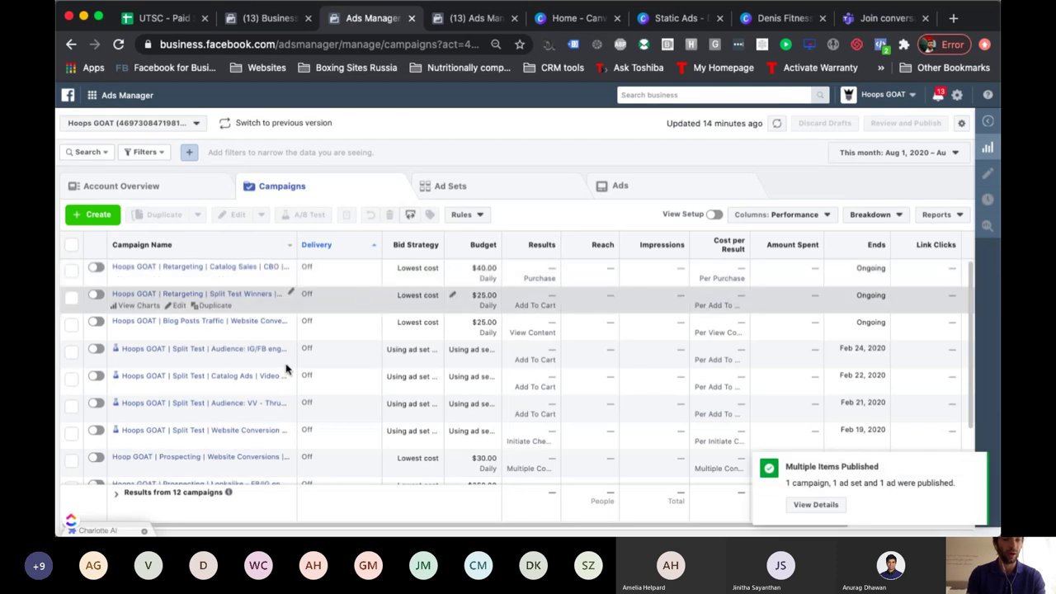
pyautogui.scroll(-3, 286, 369)
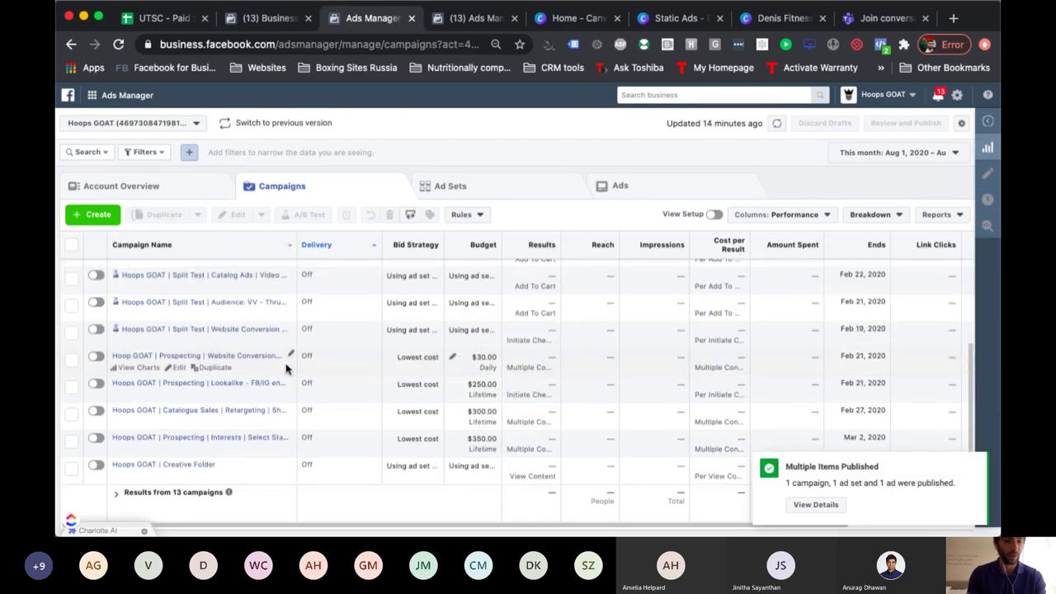
# - Turn off the newly published Your Brand - Brand Awareness Objective campaign and select it in the campaign list
pyautogui.scroll(5, 286, 369)
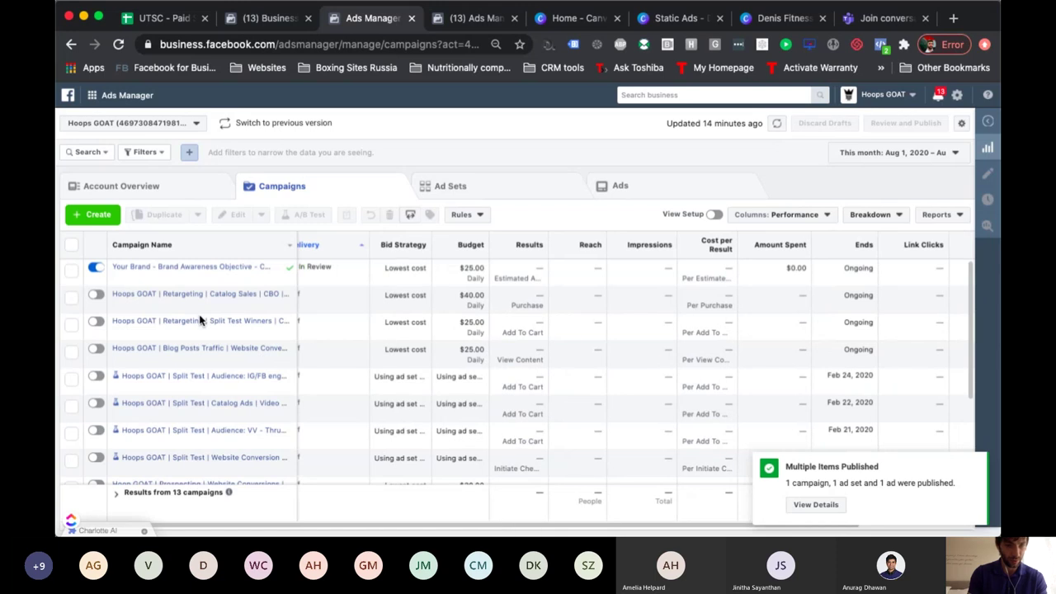
pyautogui.click(94, 269)
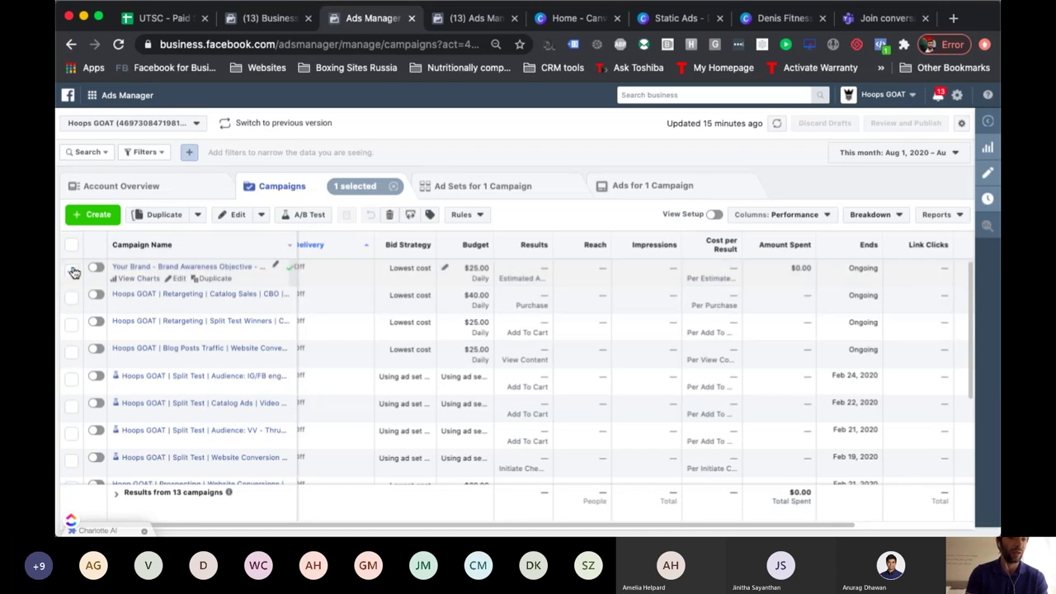
pyautogui.click(393, 215)
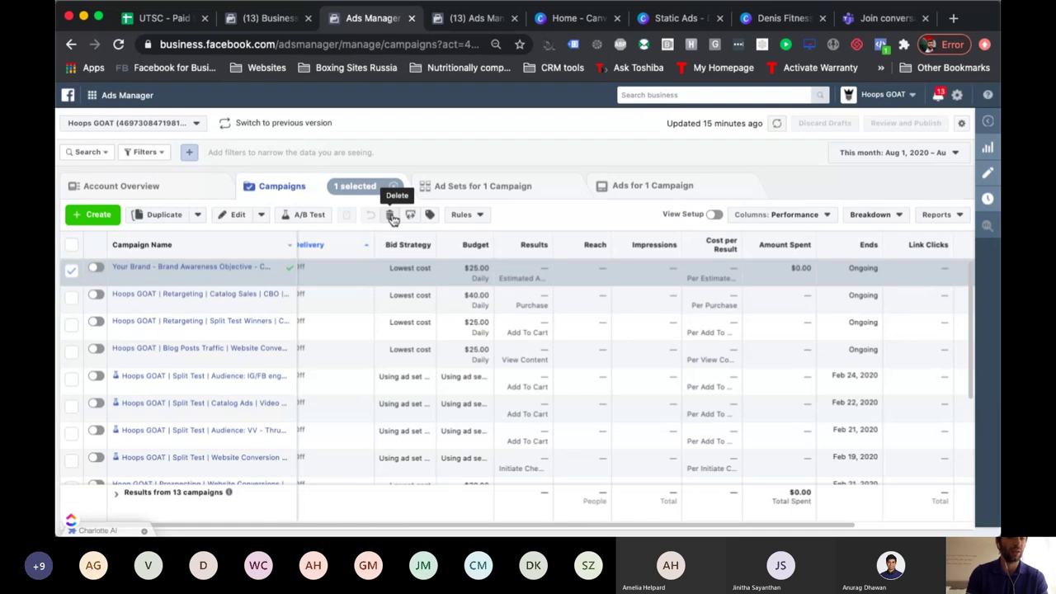
# - Review the brand awareness campaign's ad sets and ads, narrowing the ads to the Canada 25-45 female-only ad set
pyautogui.click(212, 268)
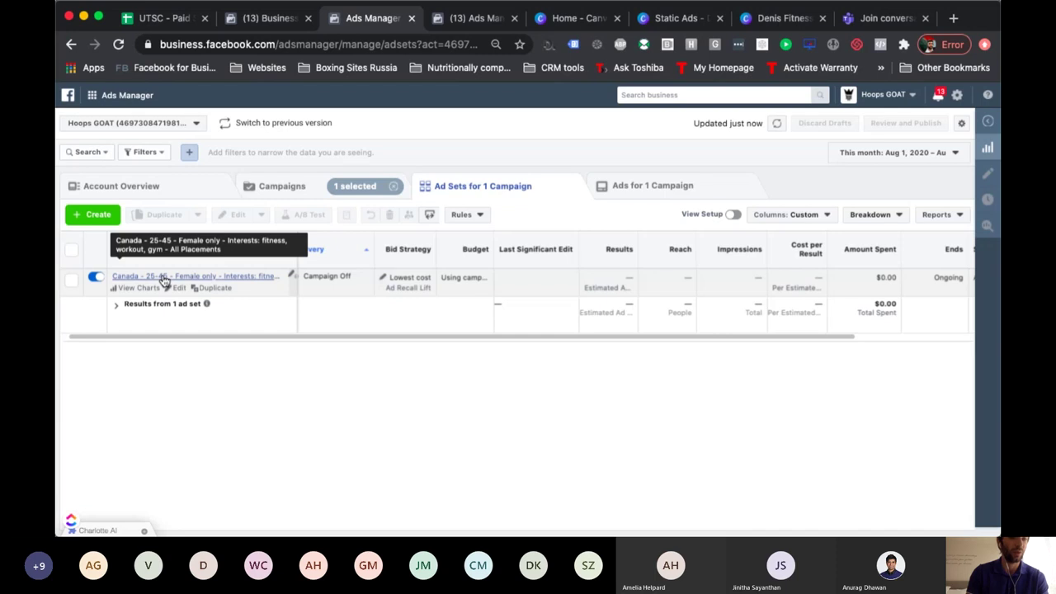
pyautogui.click(669, 192)
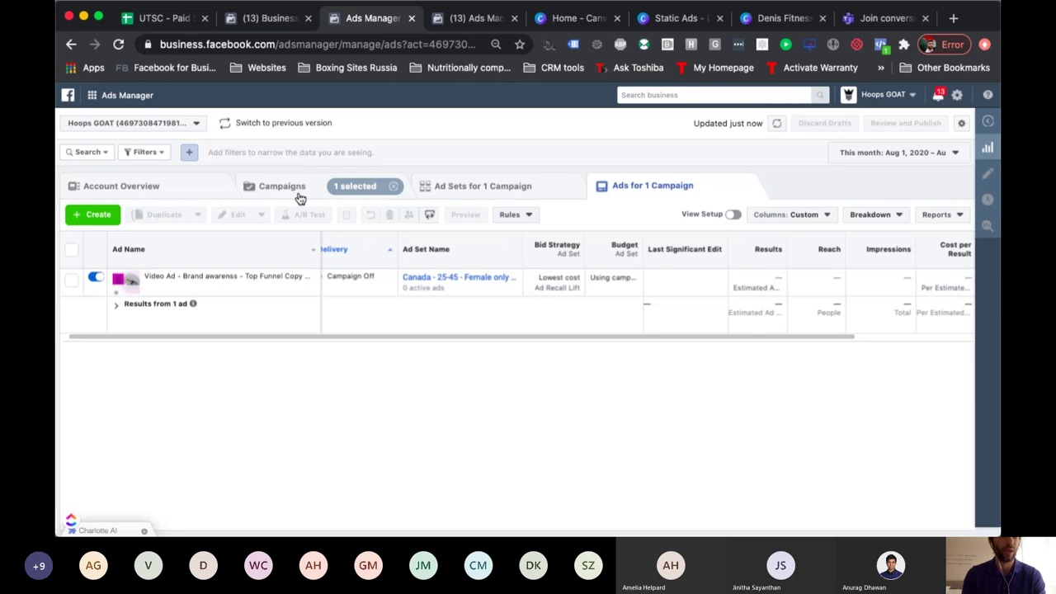
pyautogui.click(497, 190)
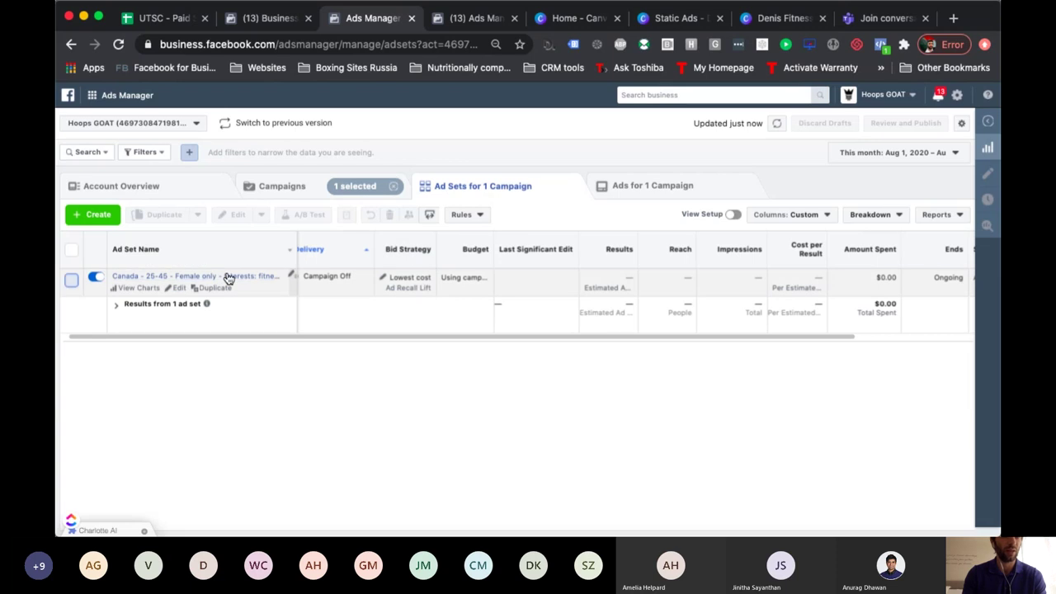
pyautogui.click(229, 279)
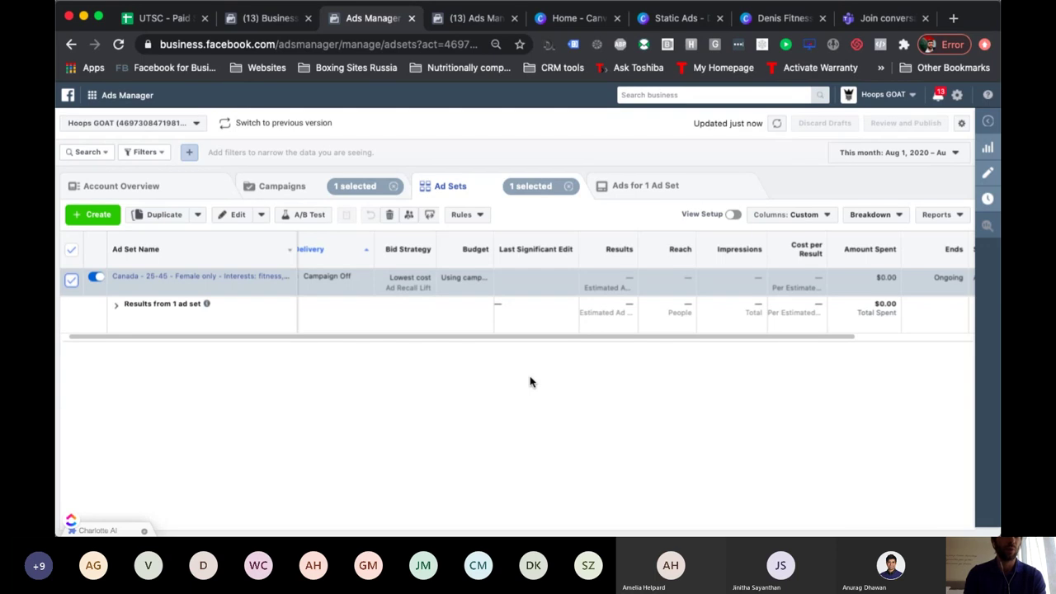
pyautogui.click(684, 189)
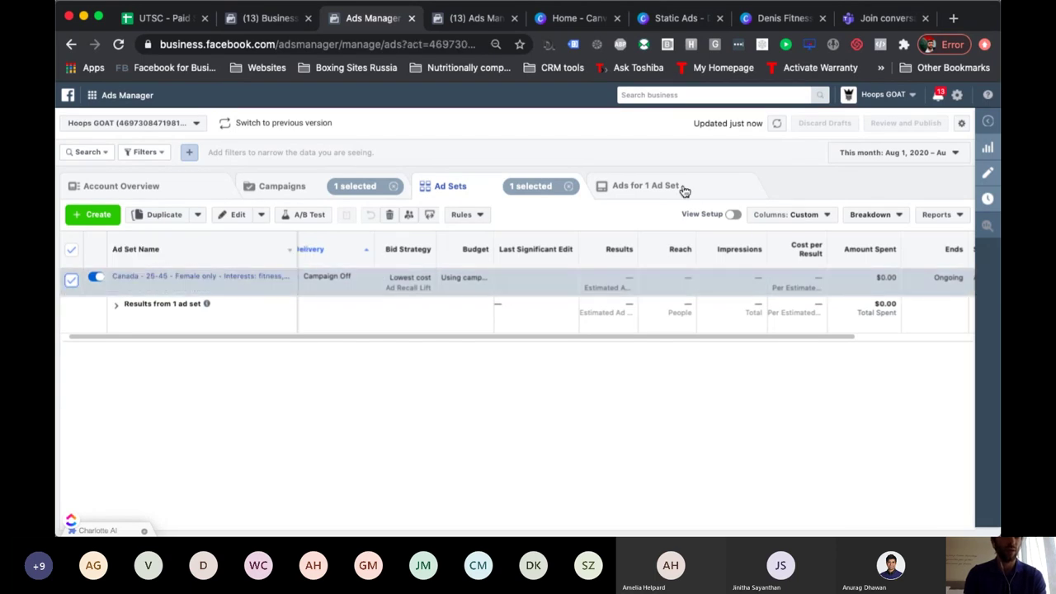